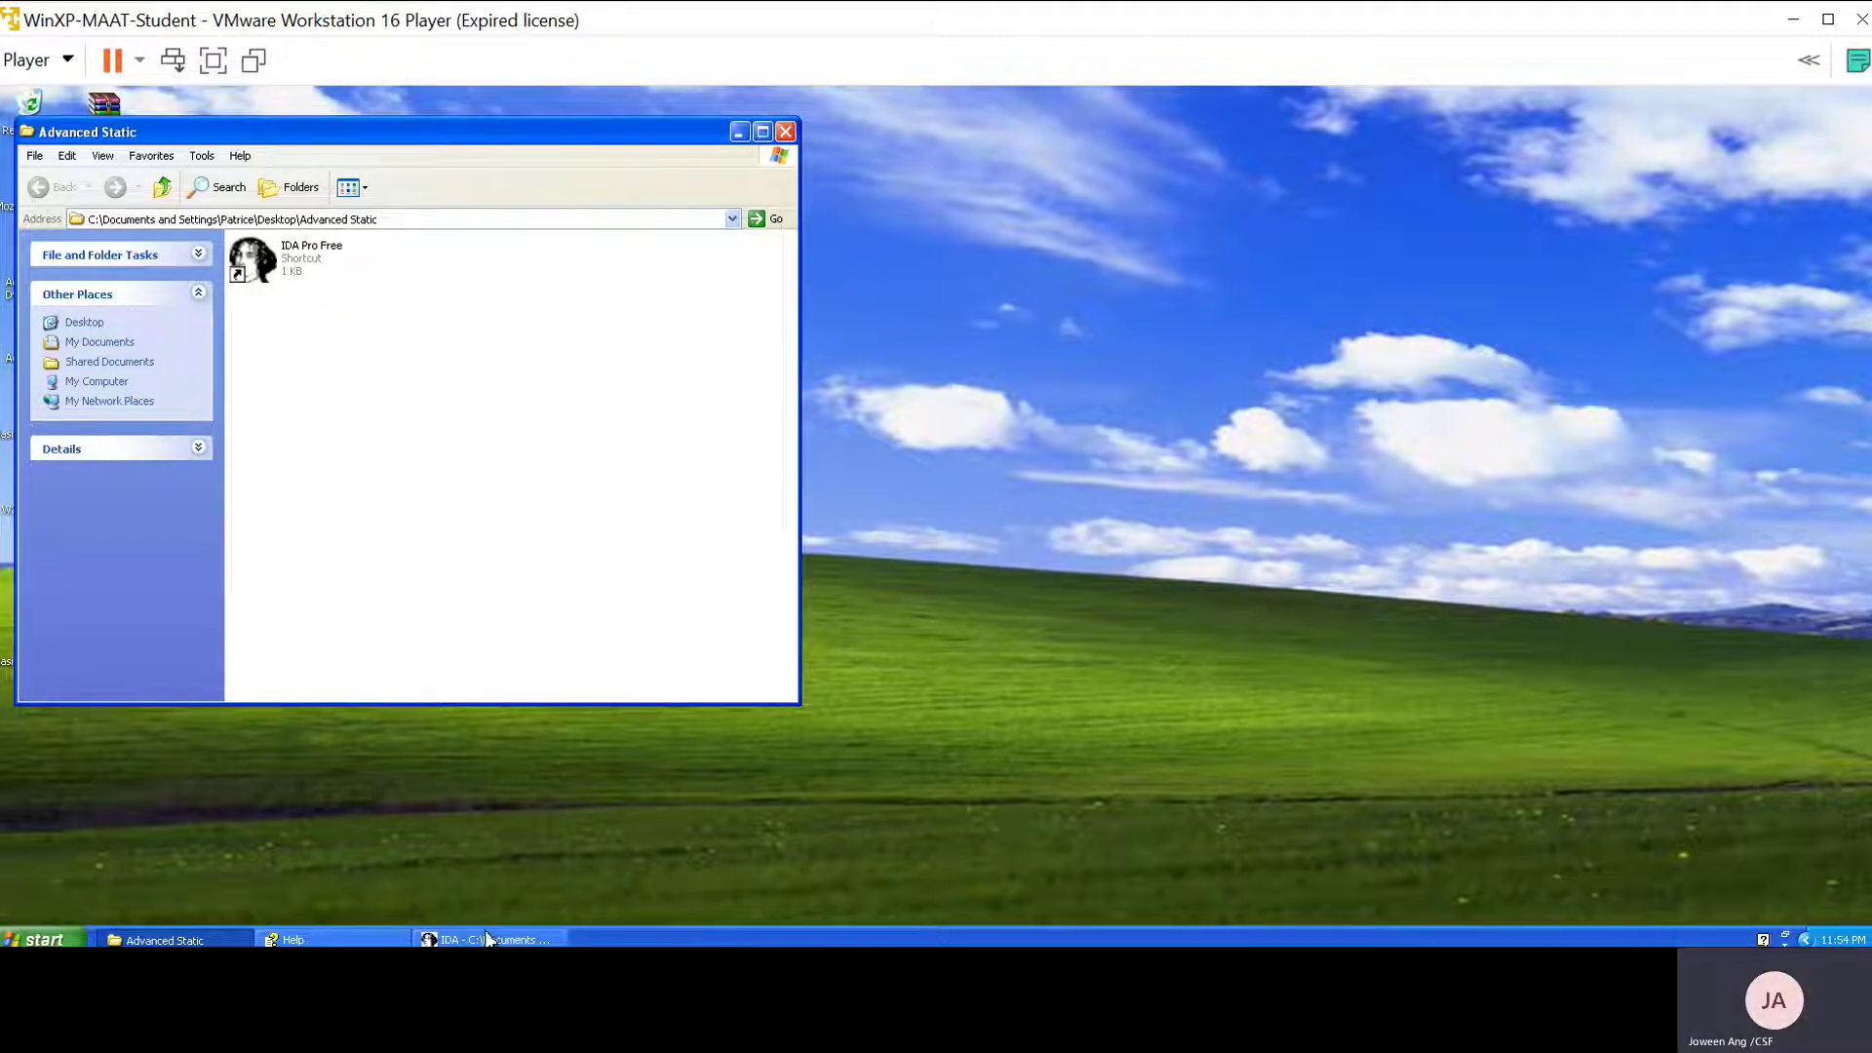
# Switch to the IDA window and browse the extracted strings in the Strings window, repositioning it as needed.
pyautogui.click(485, 941)
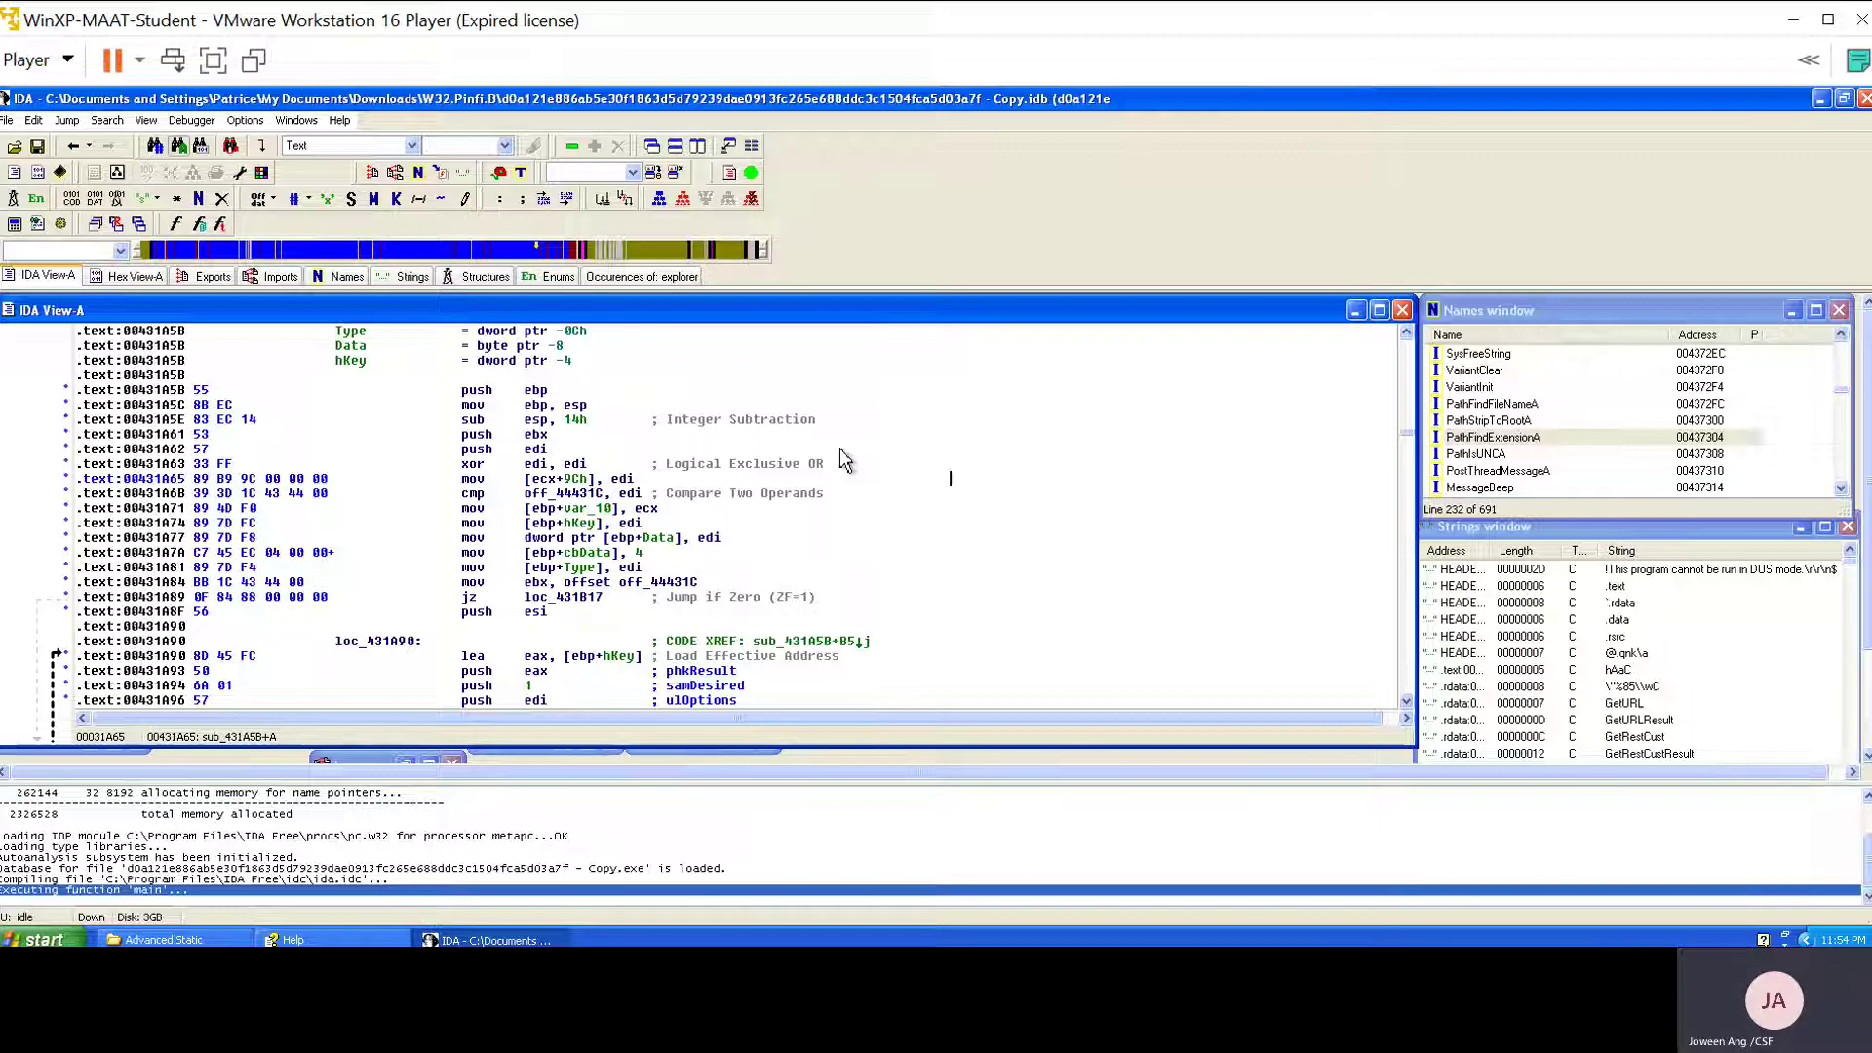
pyautogui.click(411, 283)
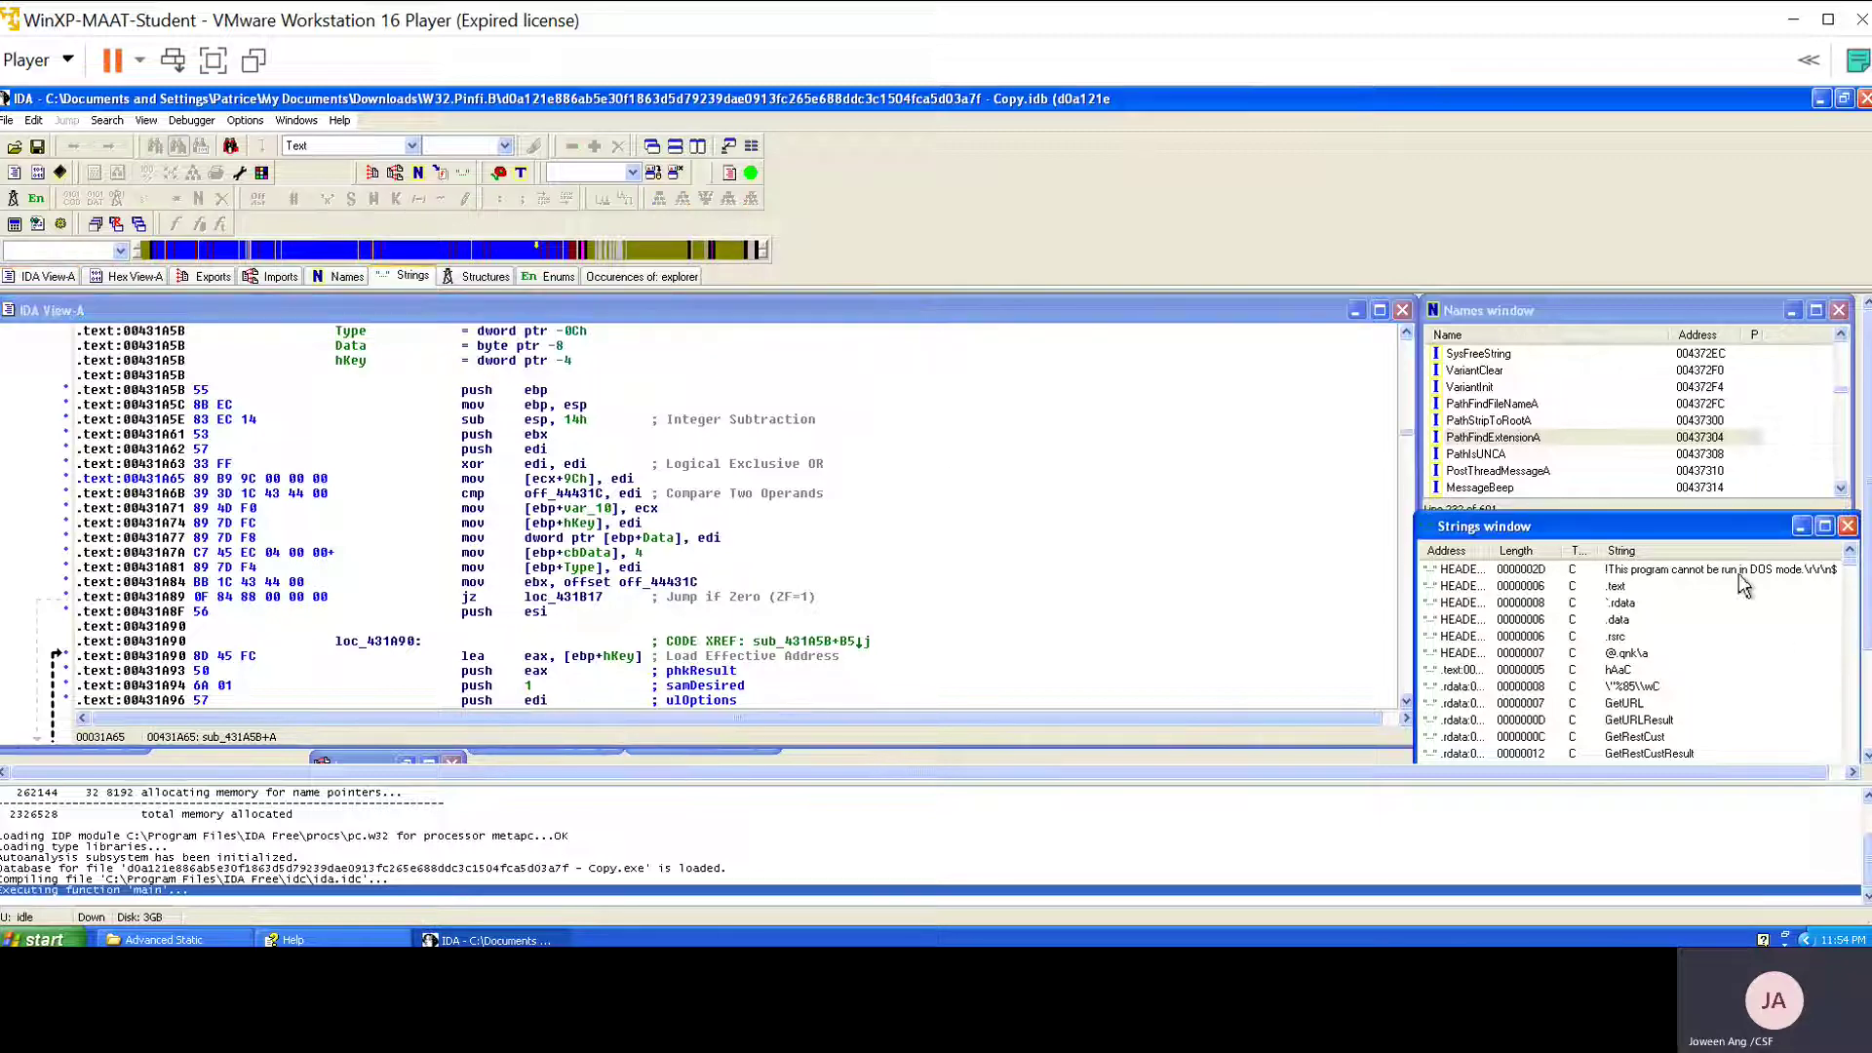
pyautogui.moveTo(1660, 539); pyautogui.dragTo(1573, 380)
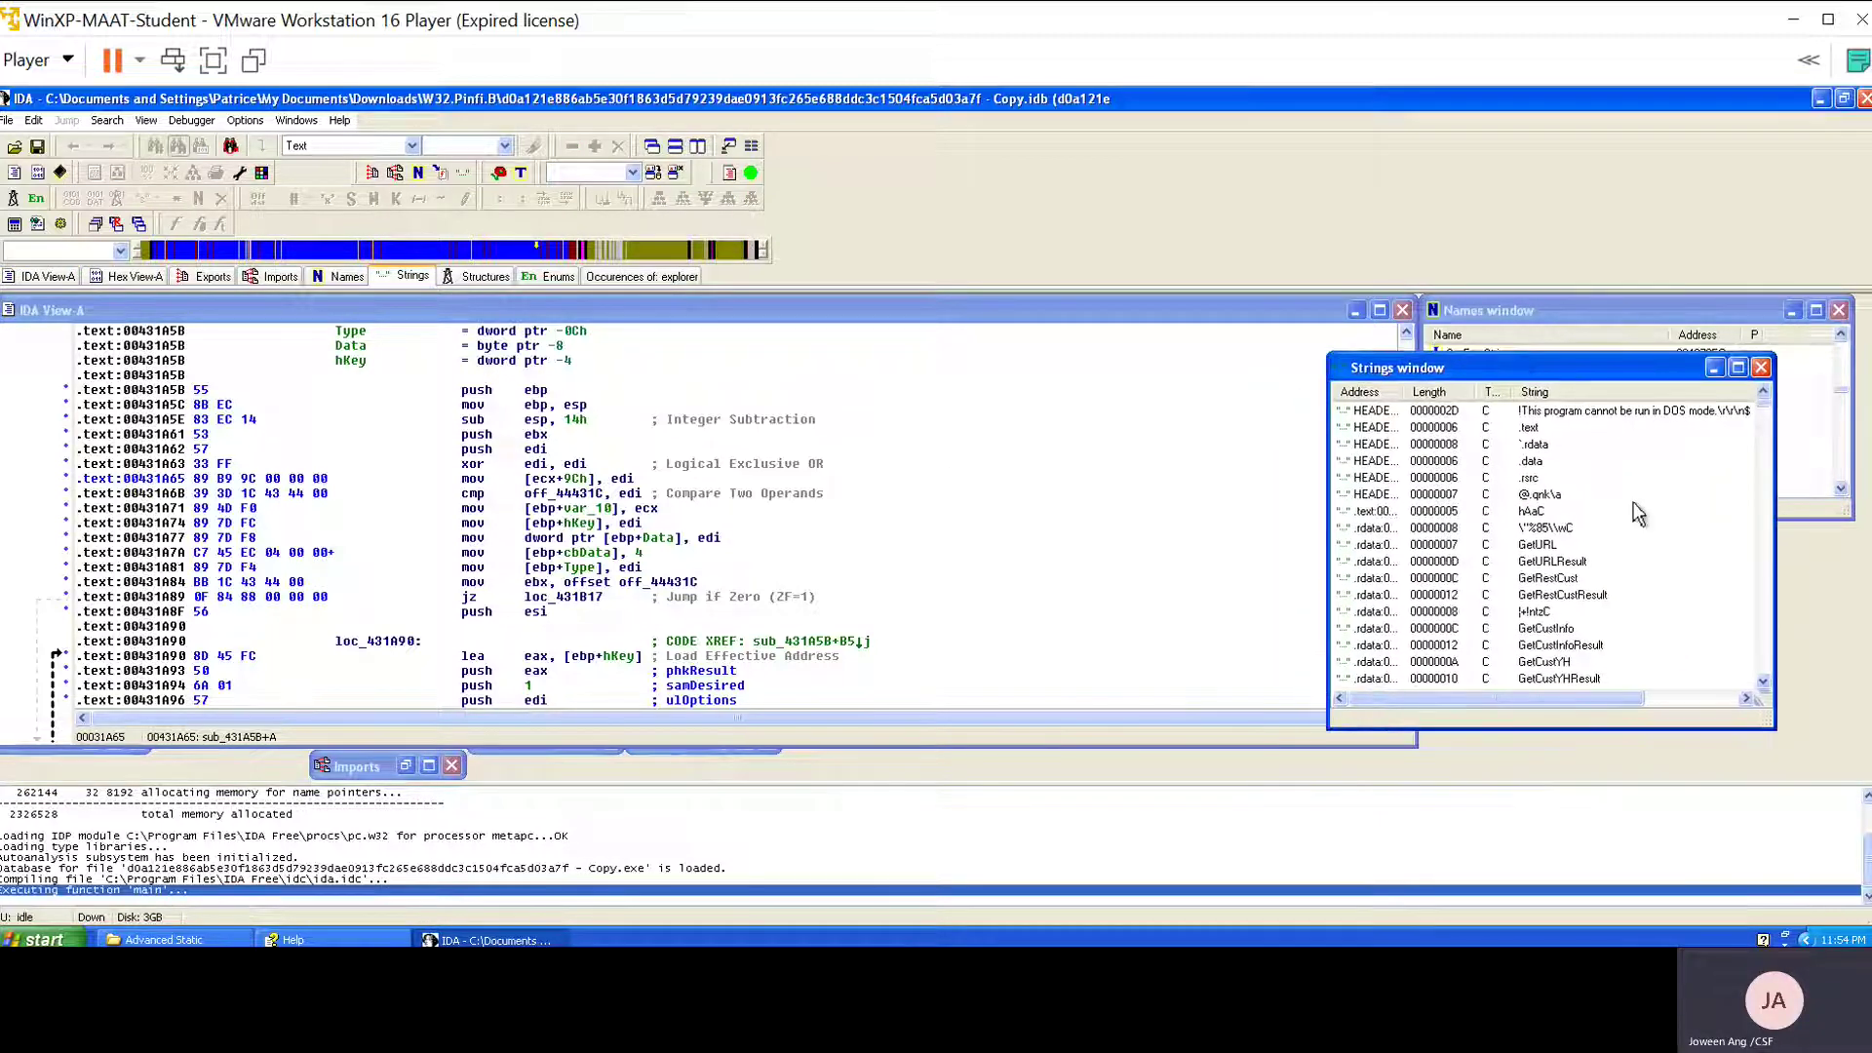
pyautogui.scroll(-10, 1631, 523)
pyautogui.scroll(-2, 1634, 526)
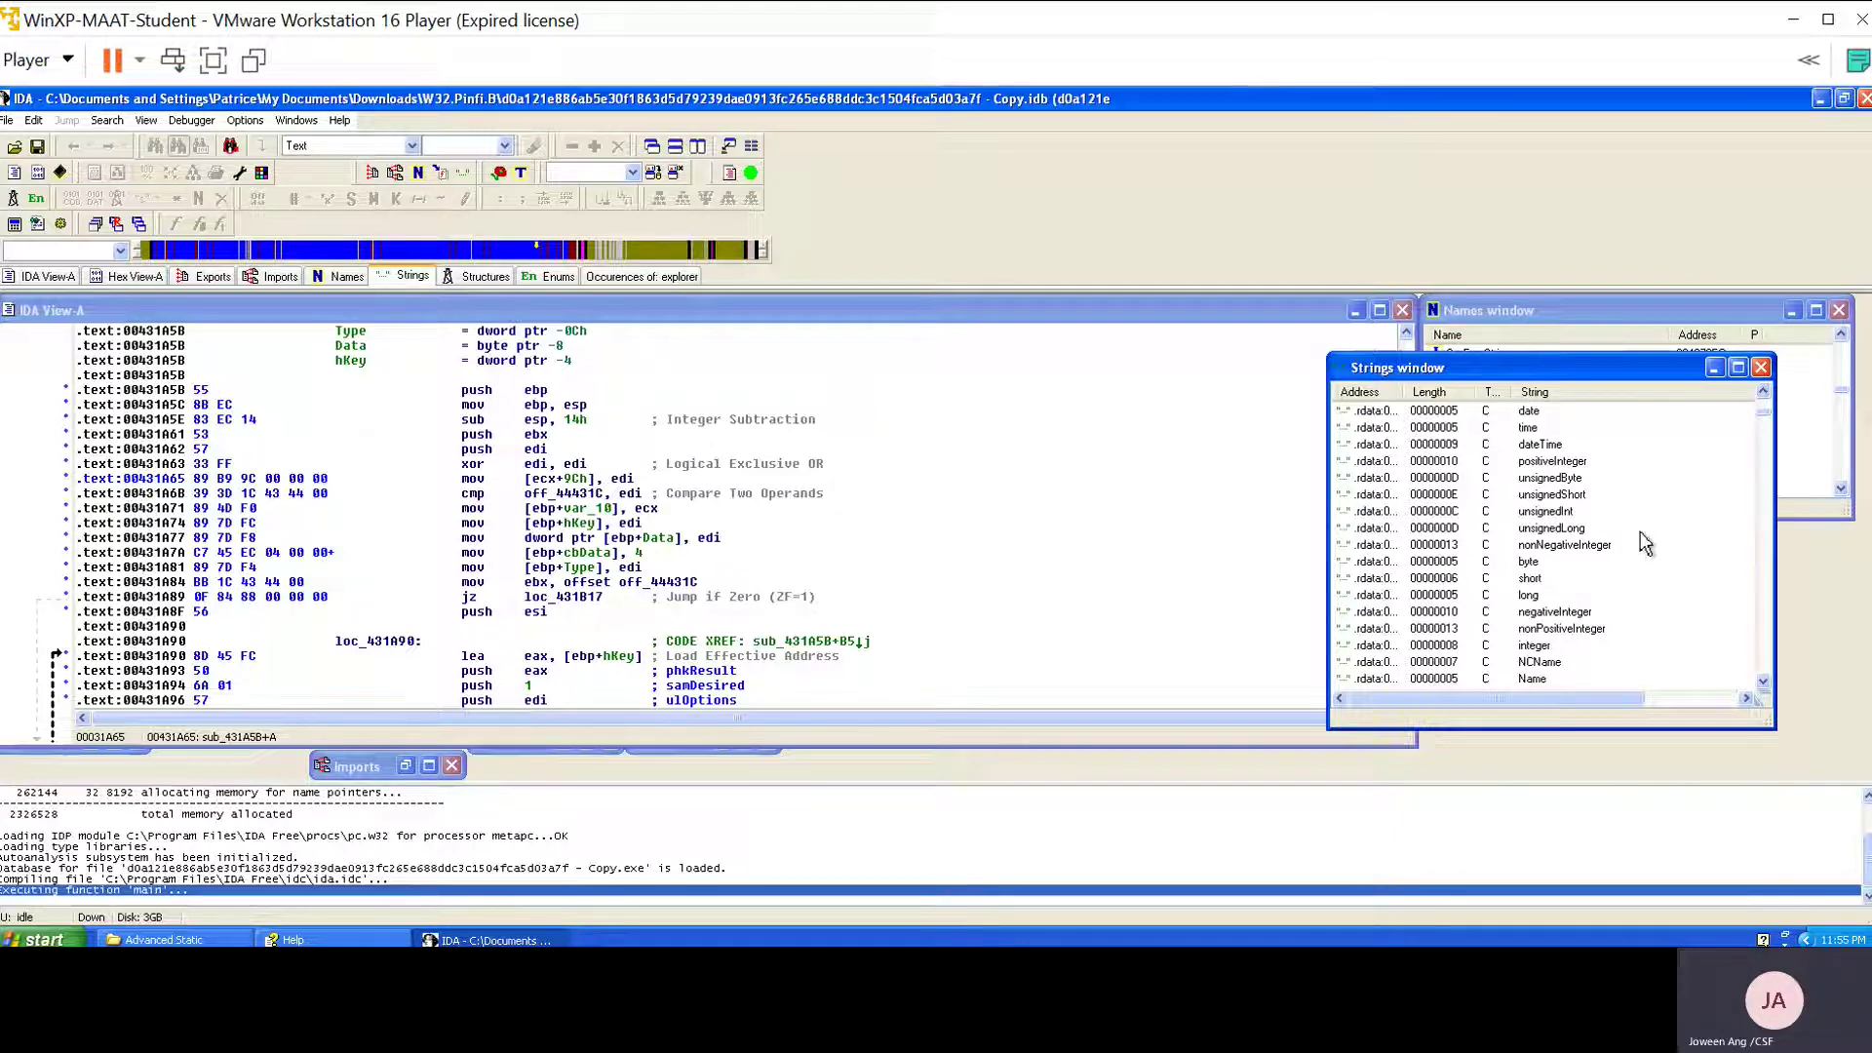
pyautogui.moveTo(1492, 370); pyautogui.dragTo(1614, 524)
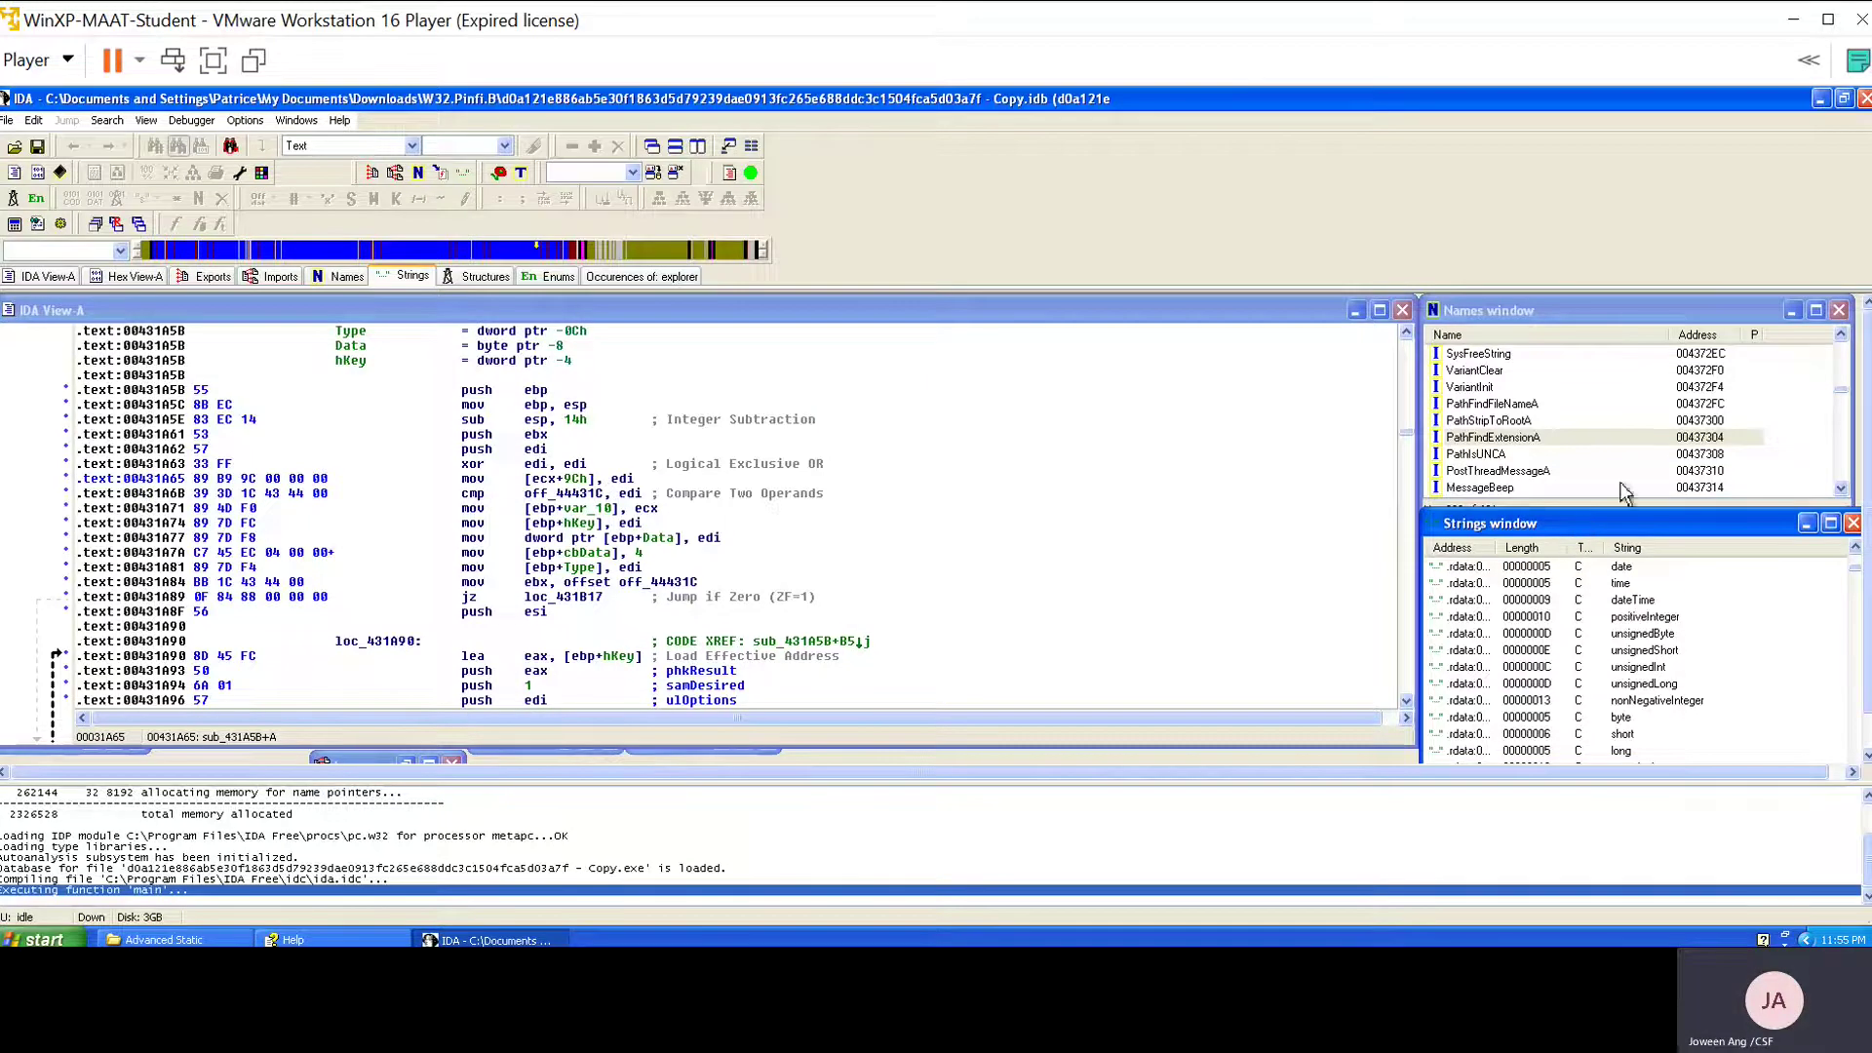
# Open the Imports list, look through the imported functions and select the SetViewportExtEx entry from GDI32.
pyautogui.click(279, 276)
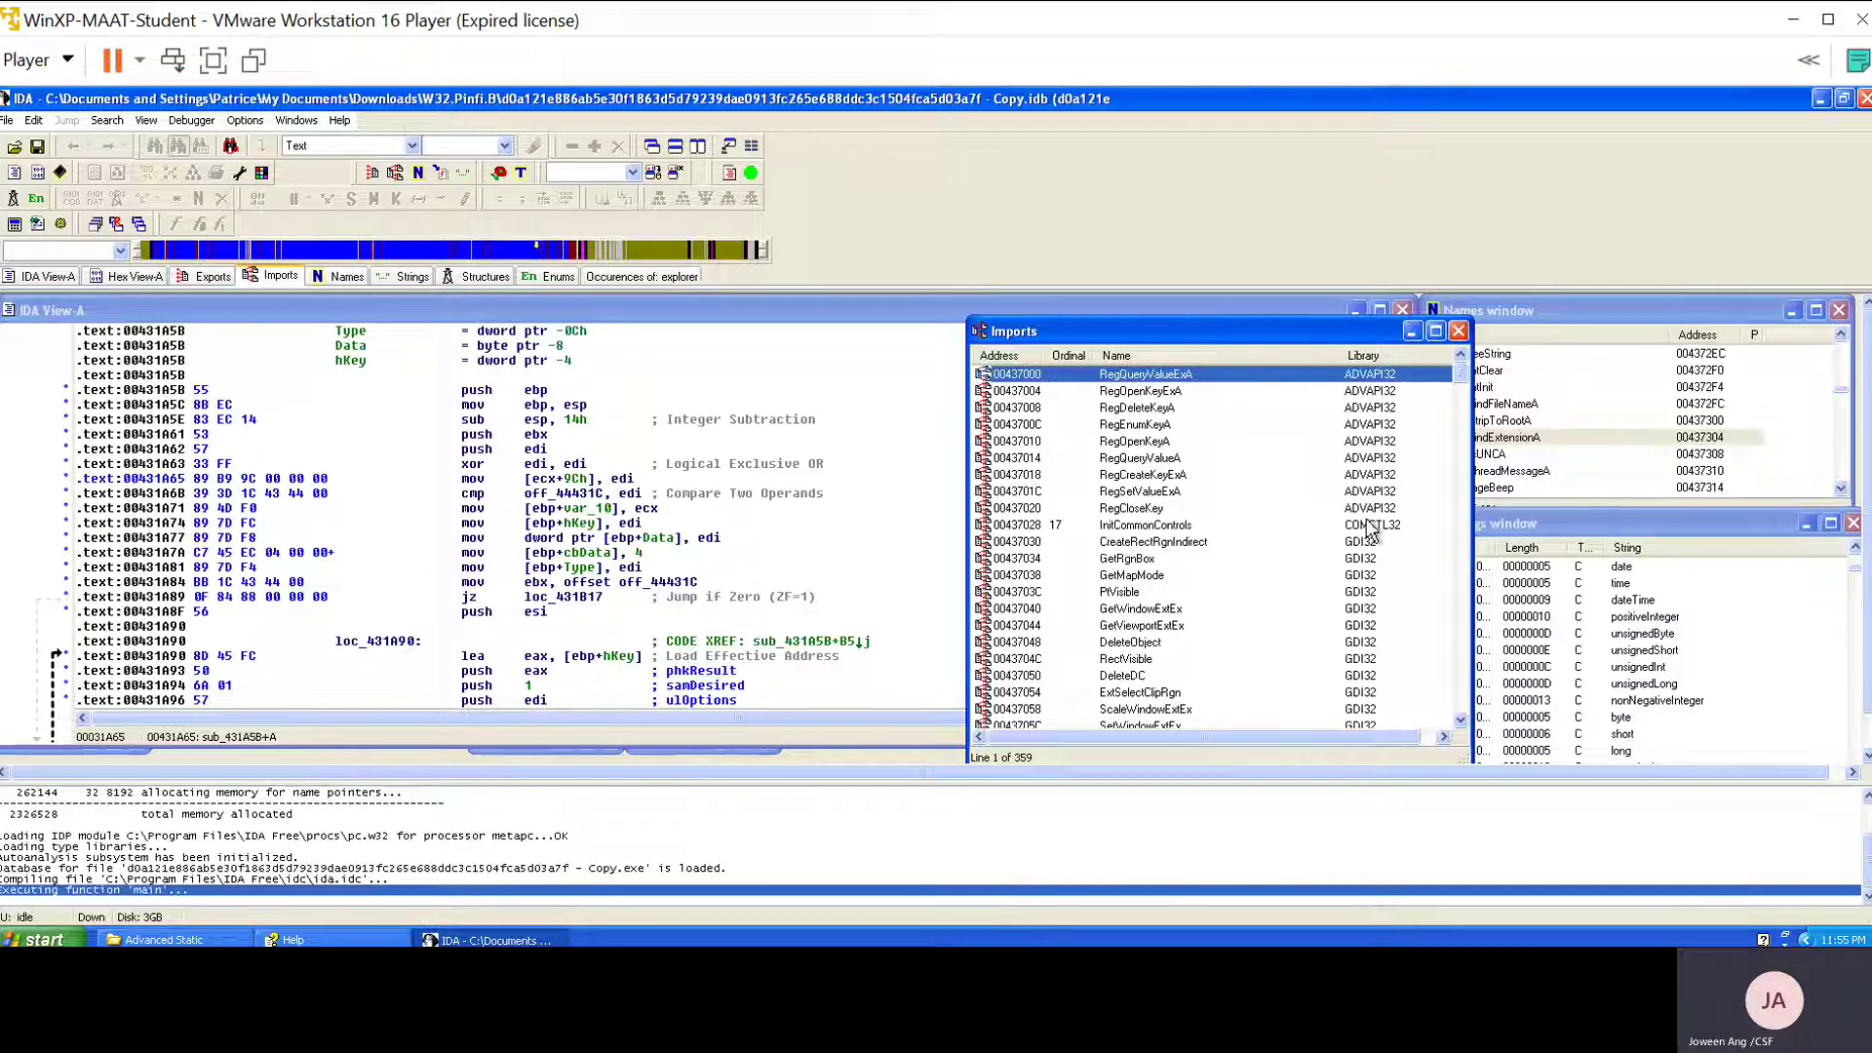
pyautogui.scroll(-3, 1356, 526)
pyautogui.scroll(-1, 1350, 524)
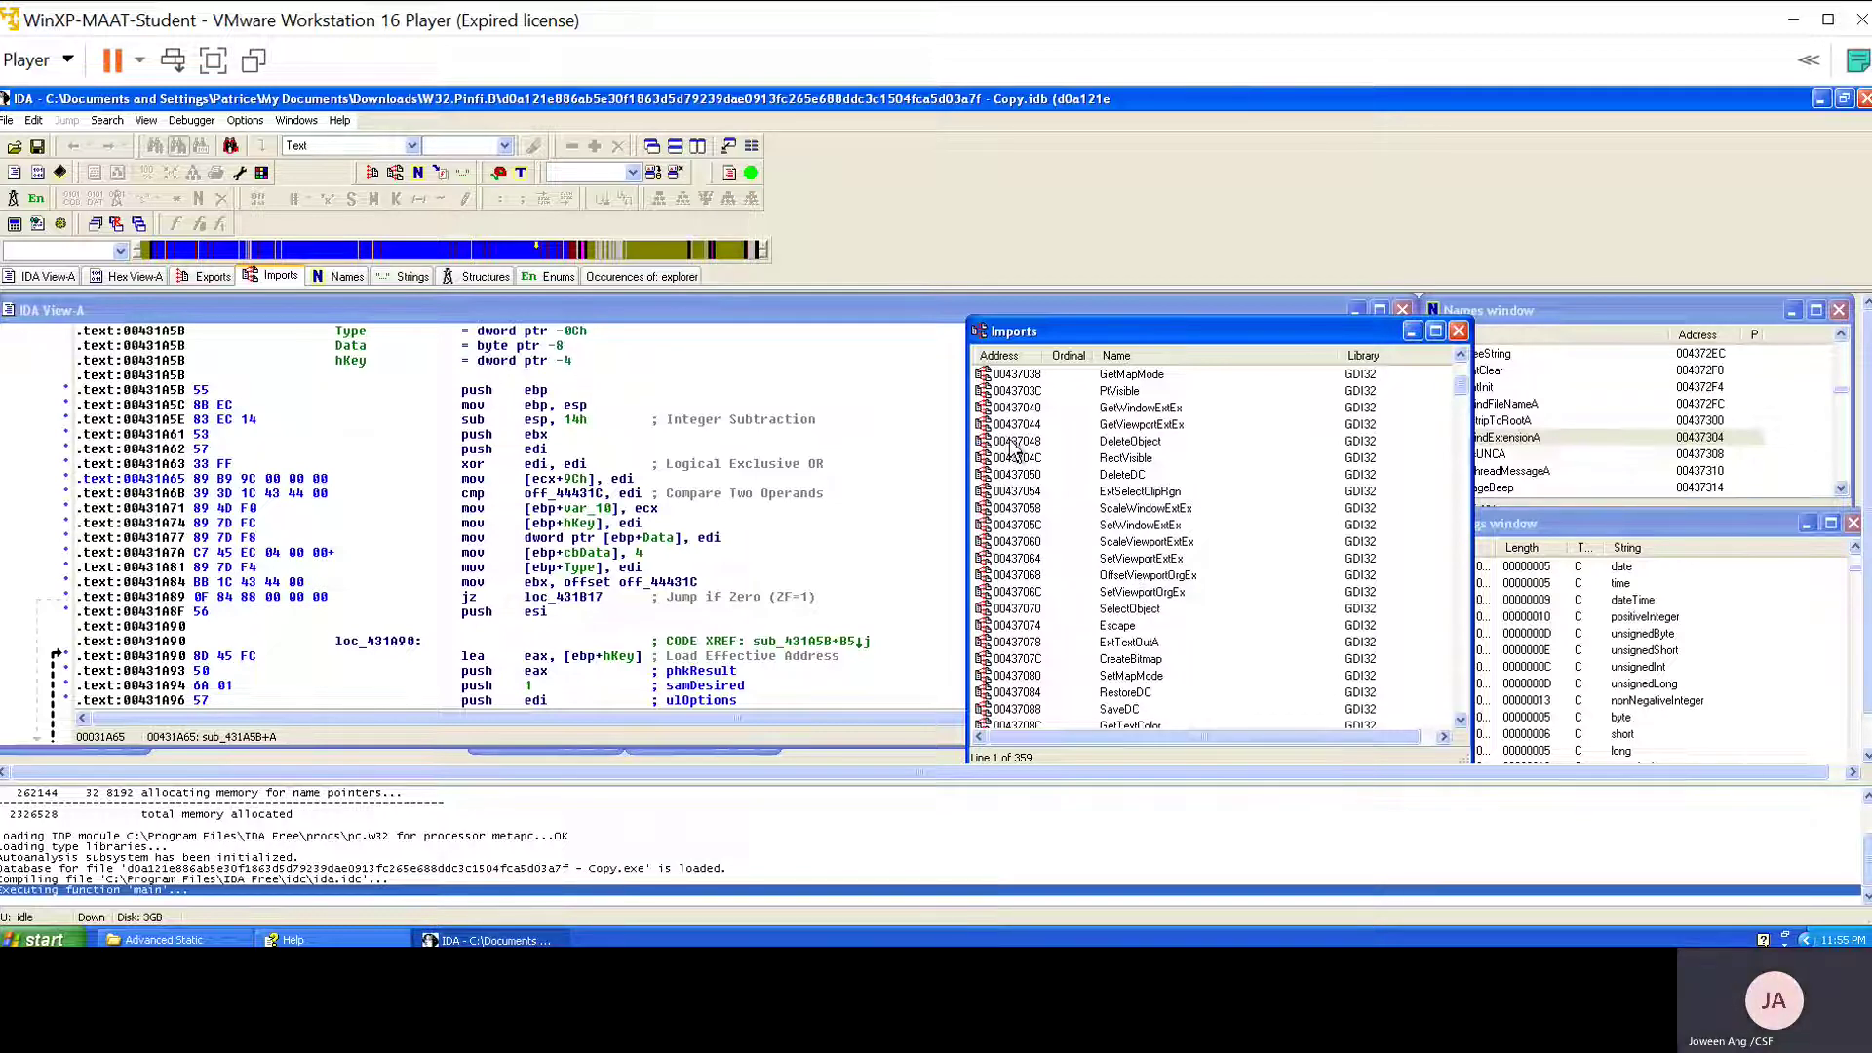
pyautogui.click(1024, 491)
pyautogui.click(1046, 561)
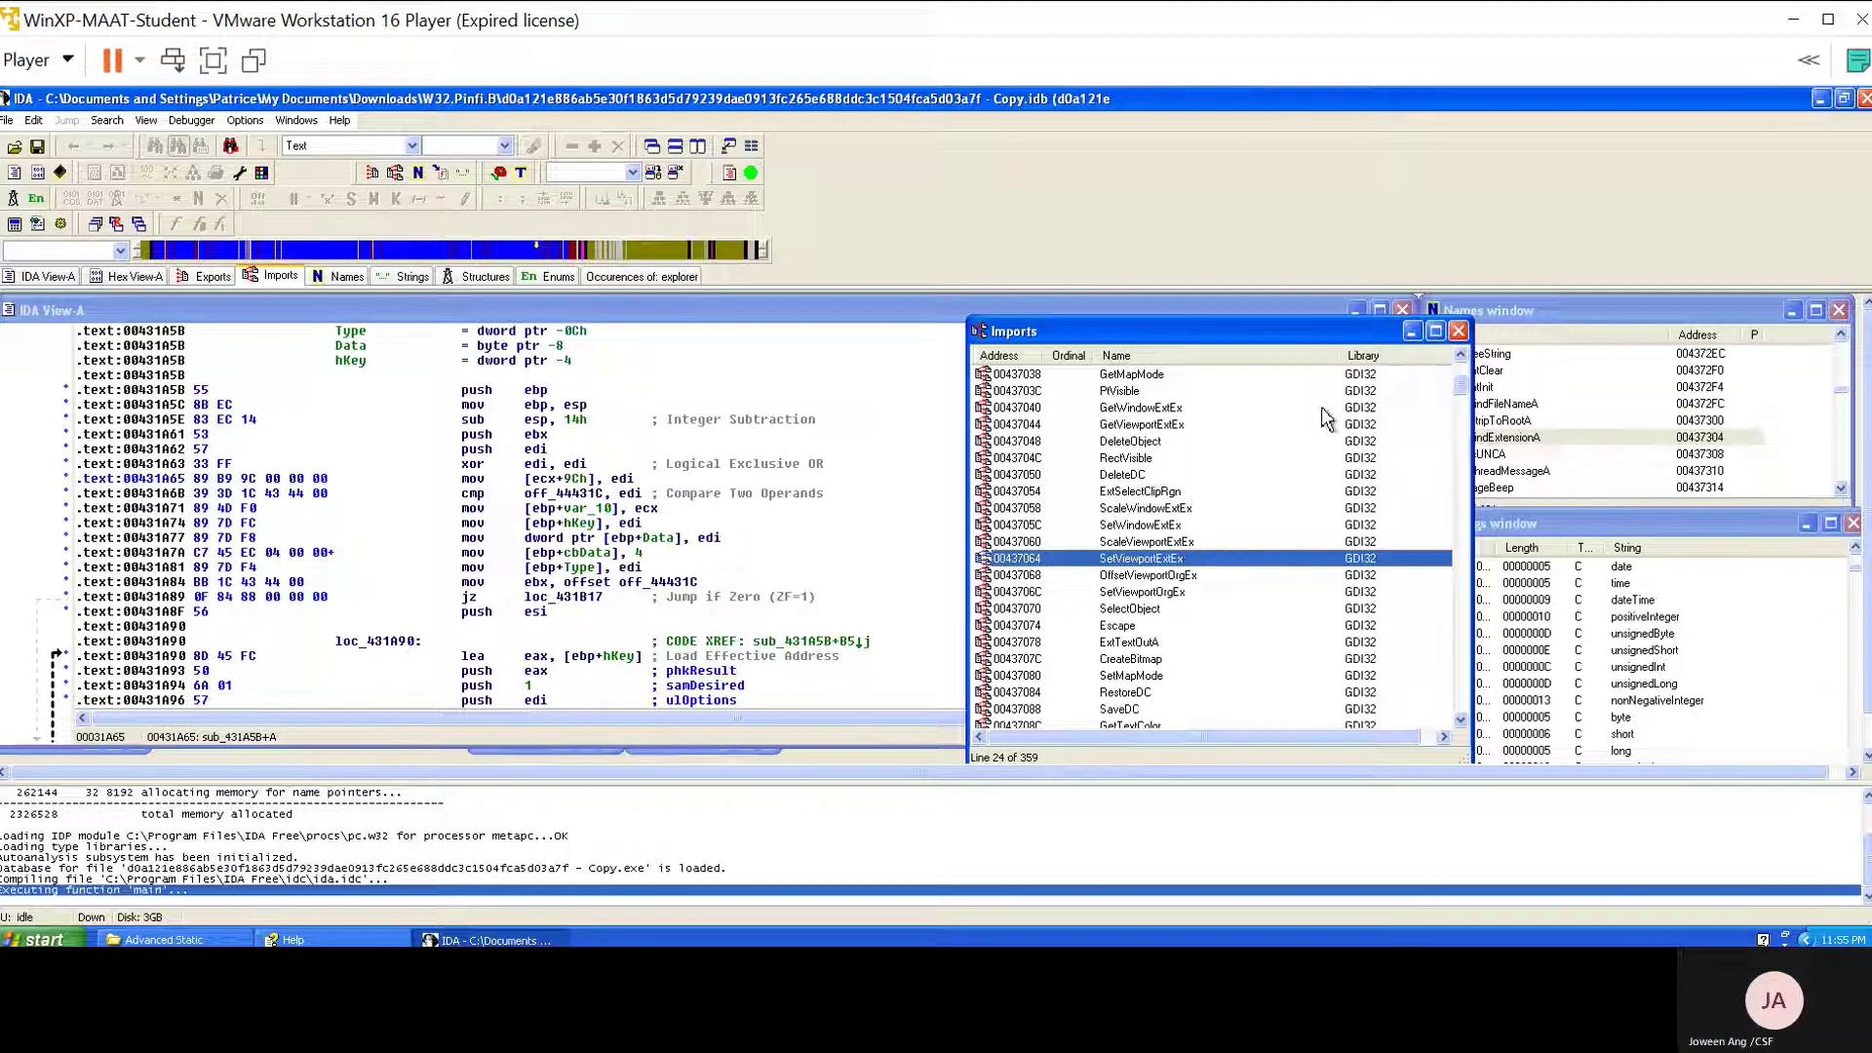
pyautogui.moveTo(1283, 338); pyautogui.dragTo(1414, 338)
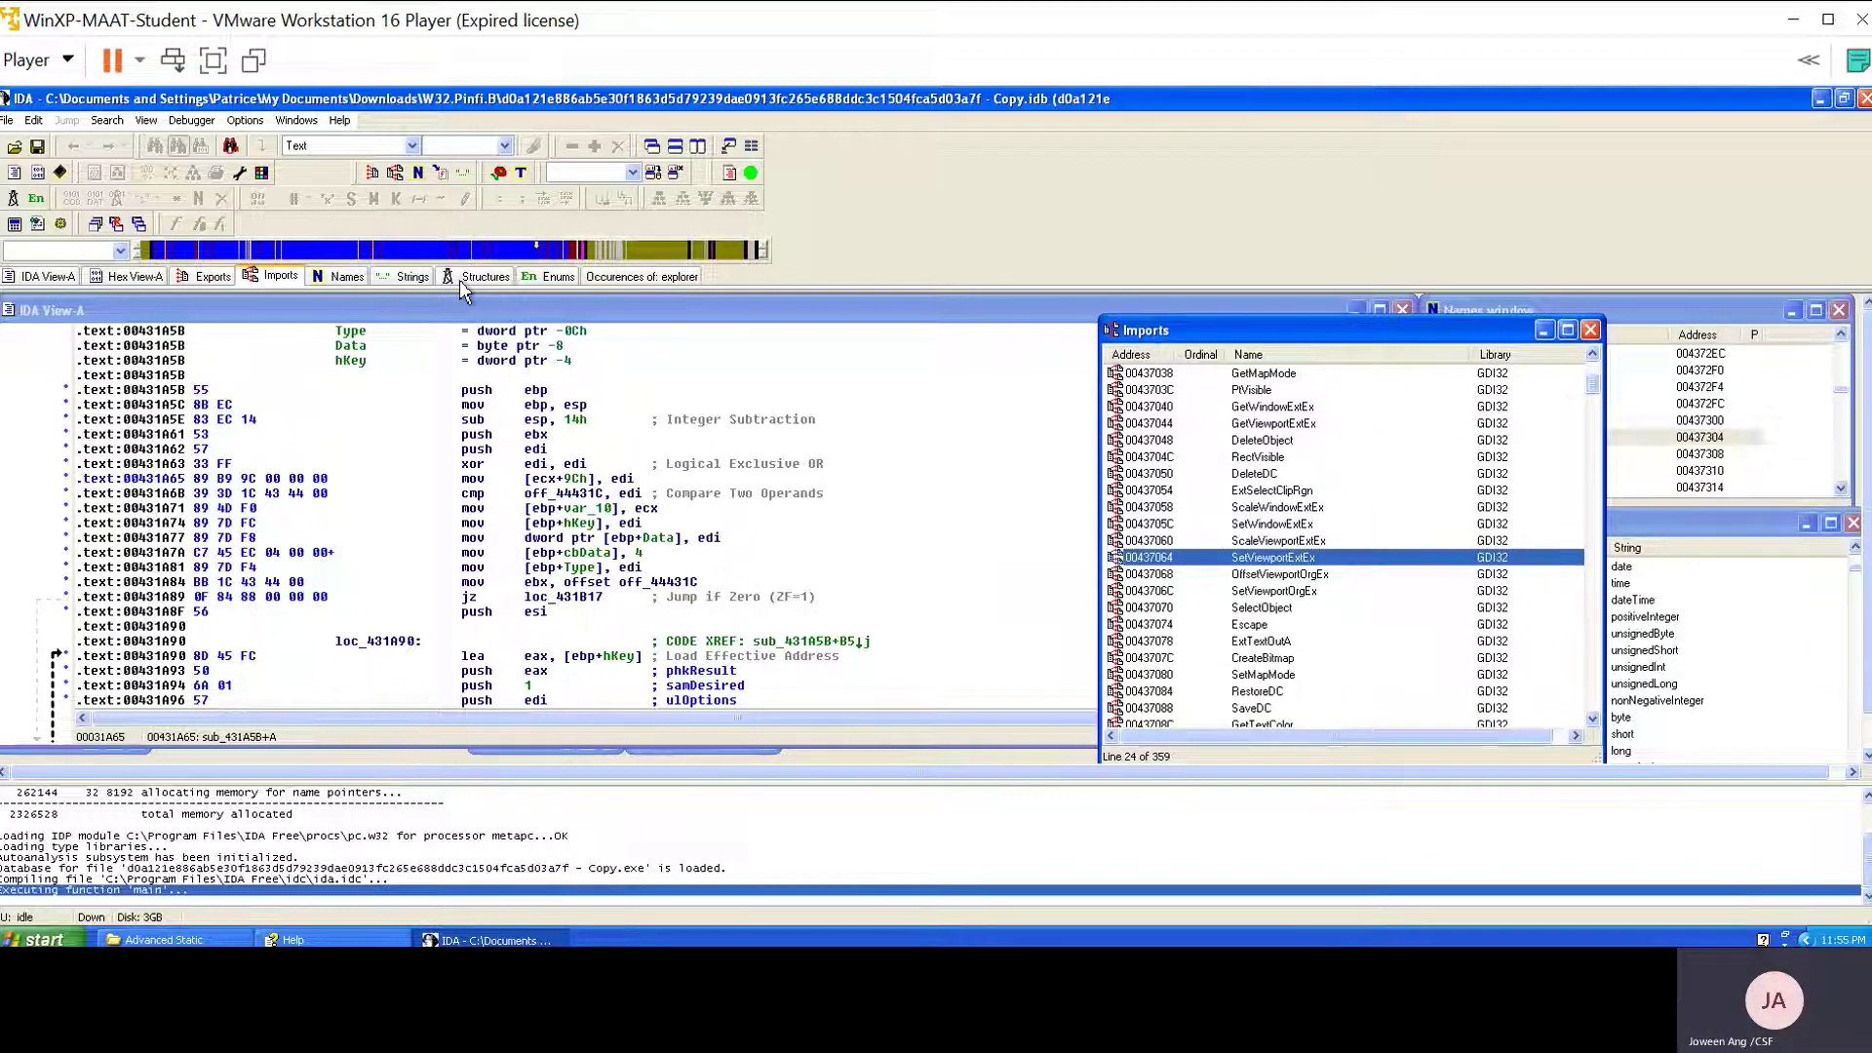
# Move the Imports window lower beside the Strings window and sort the strings by type.
pyautogui.click(277, 274)
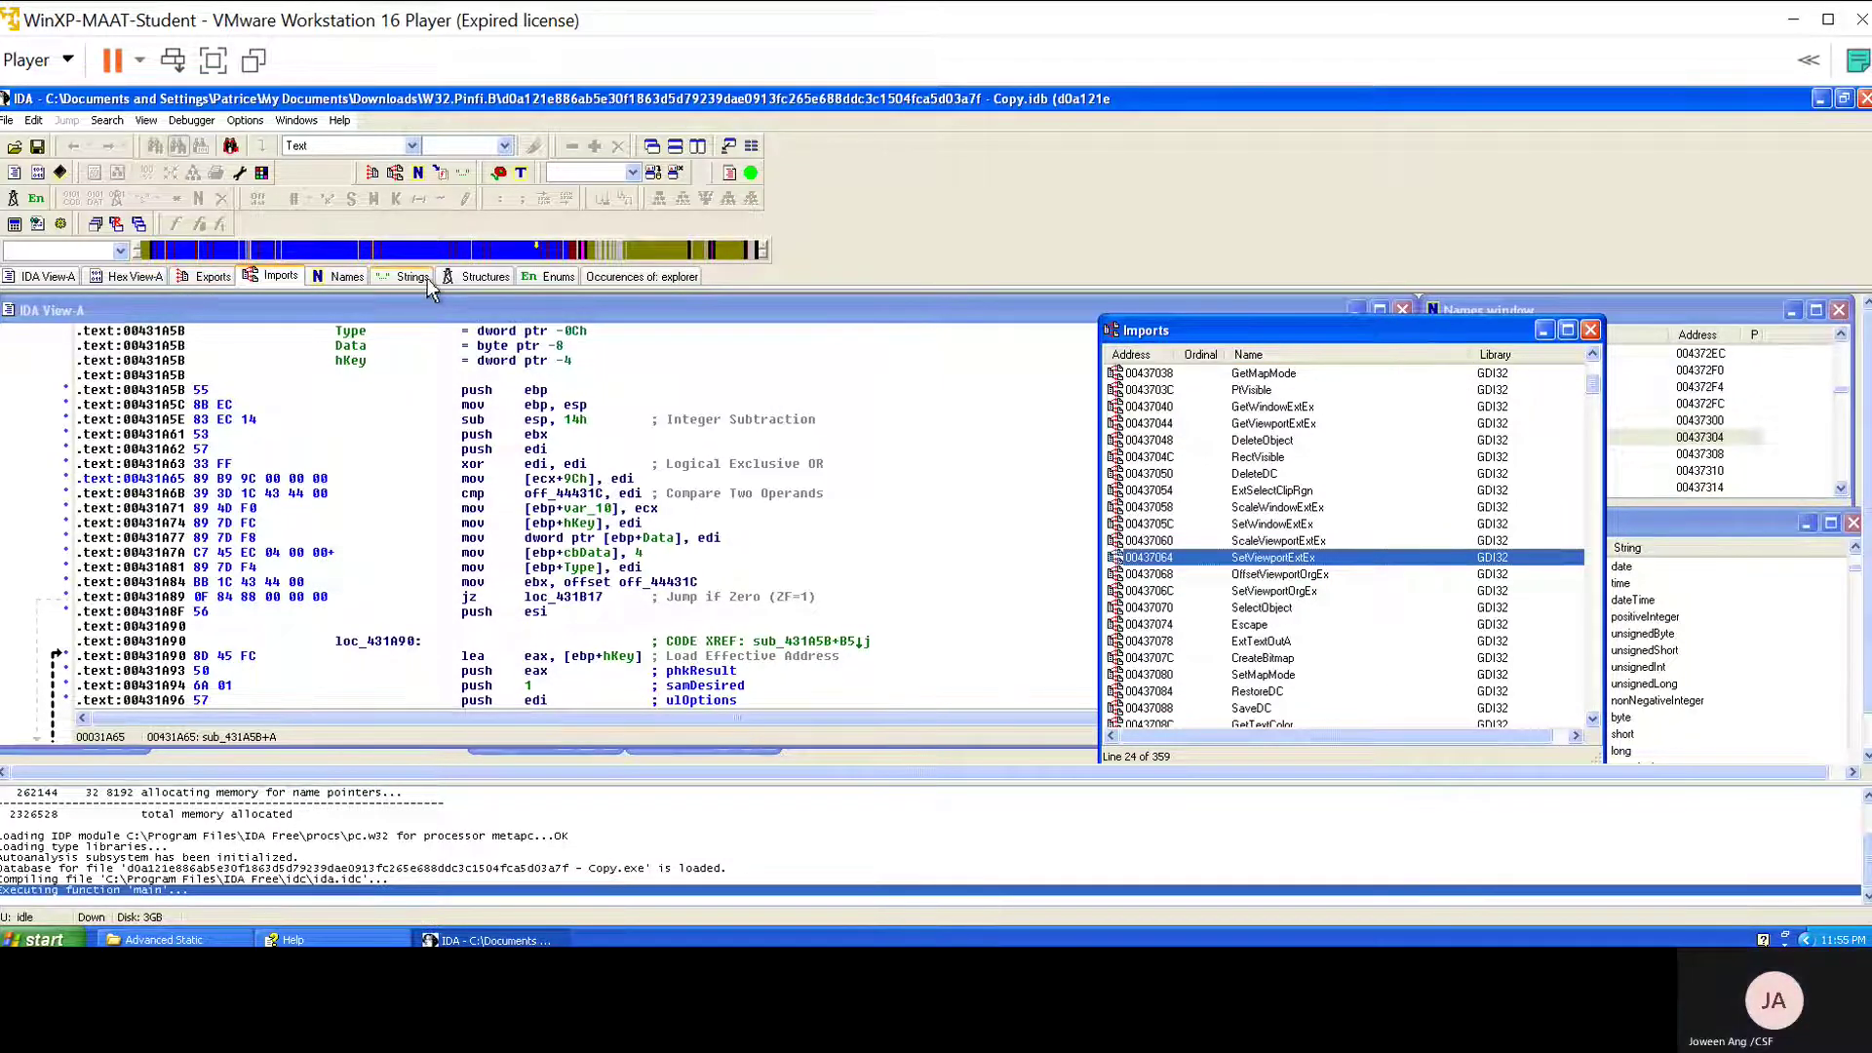
pyautogui.moveTo(1292, 331); pyautogui.dragTo(1174, 526)
pyautogui.click(1571, 546)
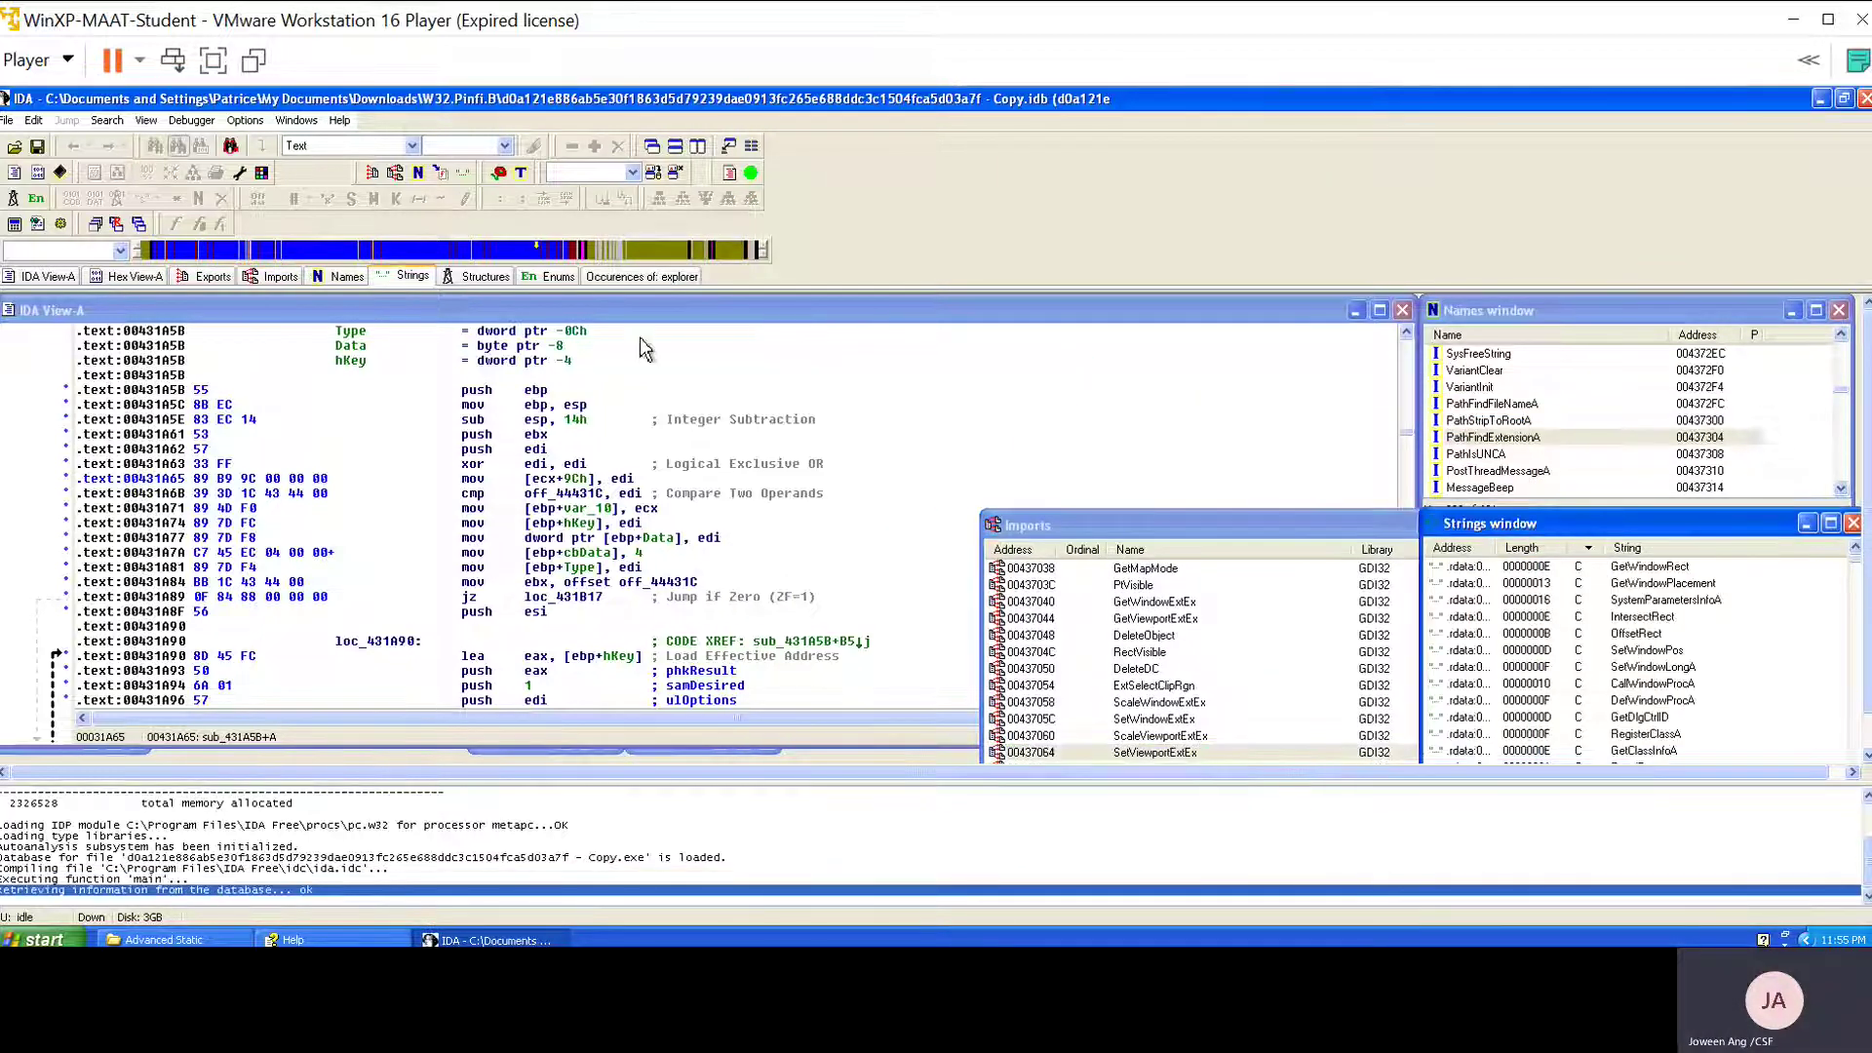
# View the hex dump and the Exports and Imports lists, then minimize the Exports window.
pyautogui.click(135, 277)
pyautogui.click(207, 277)
pyautogui.click(275, 277)
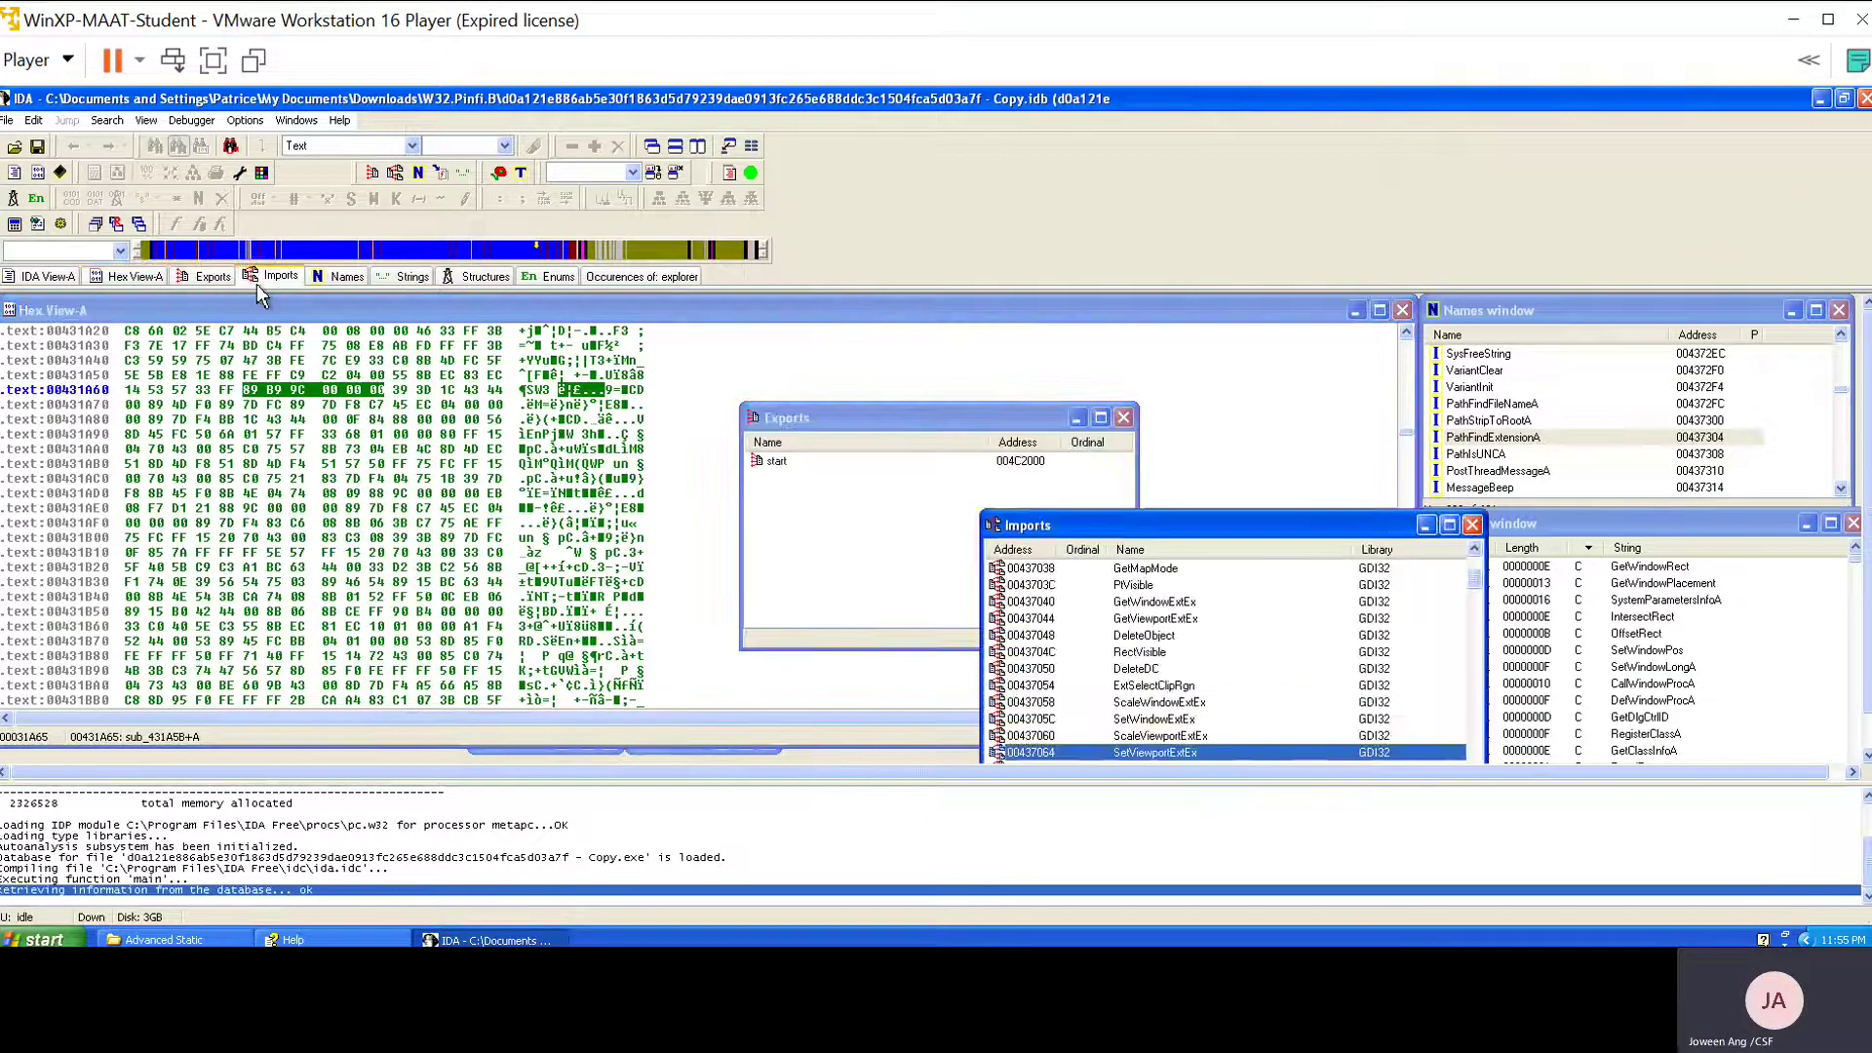
pyautogui.moveTo(1117, 524); pyautogui.dragTo(1088, 446)
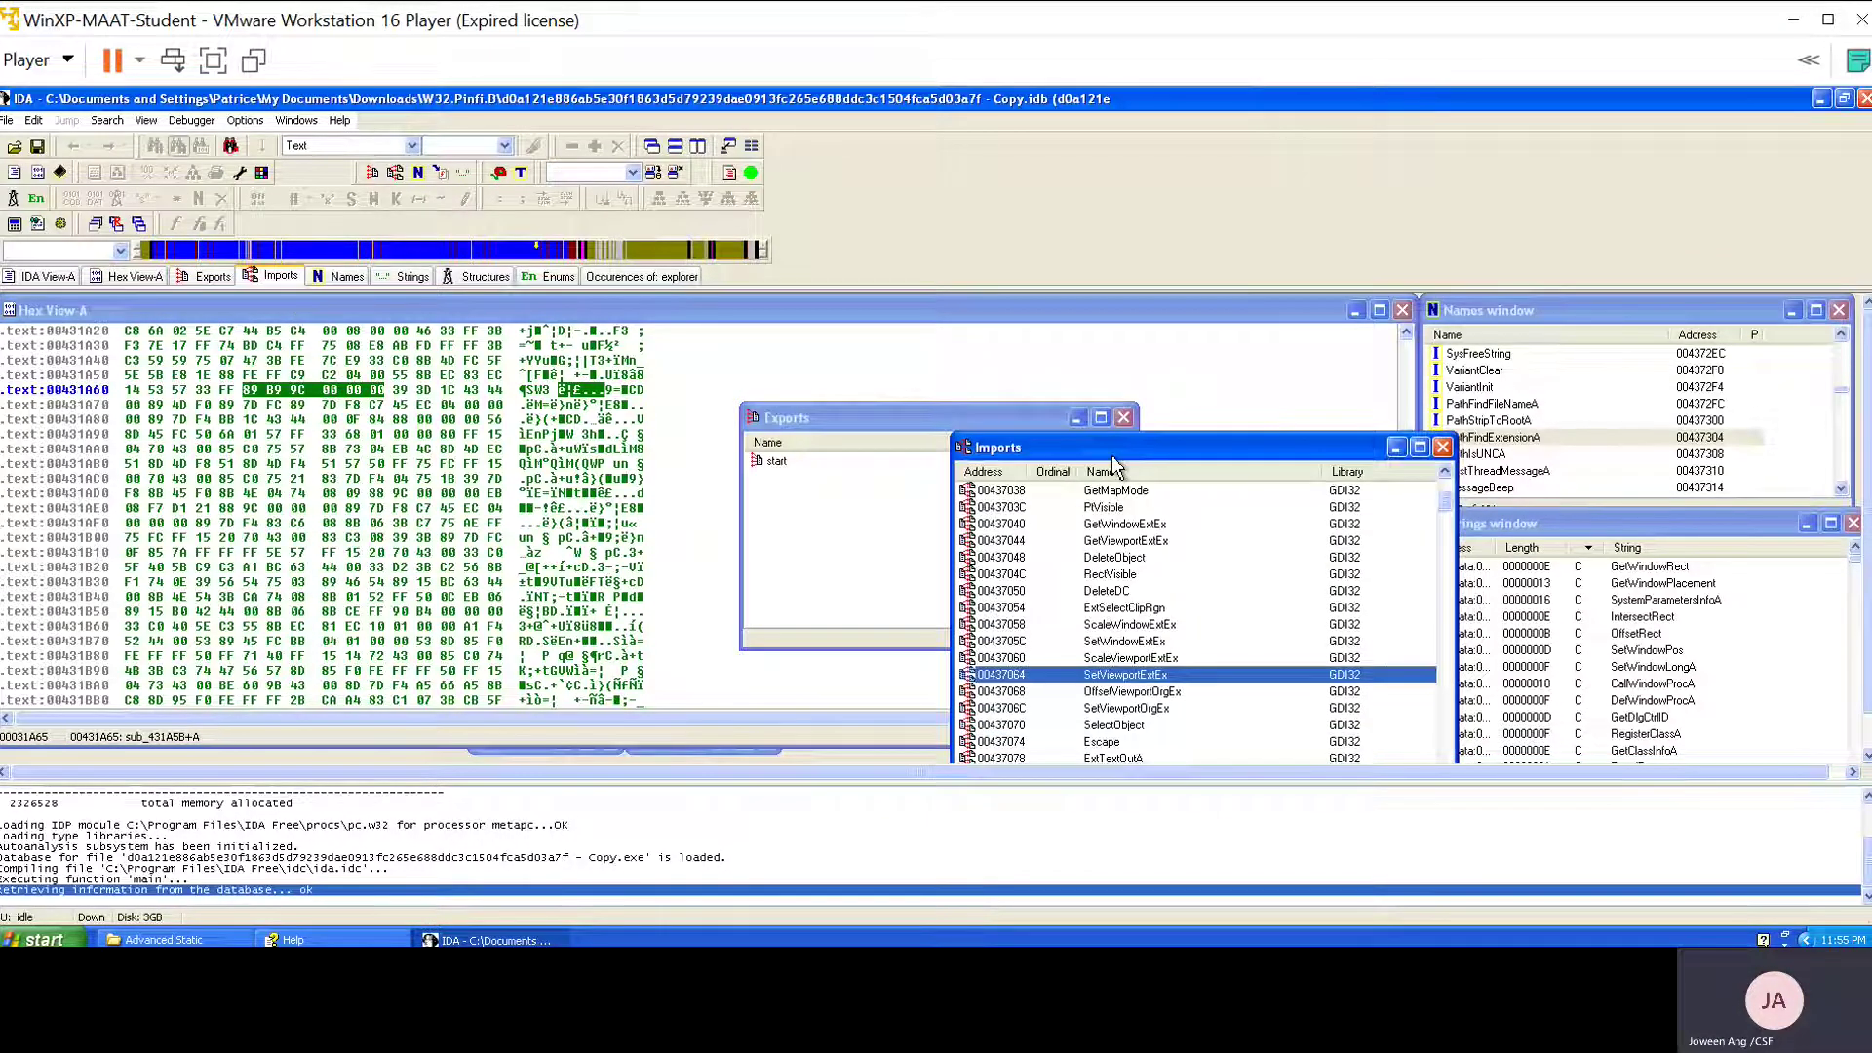
pyautogui.click(1077, 417)
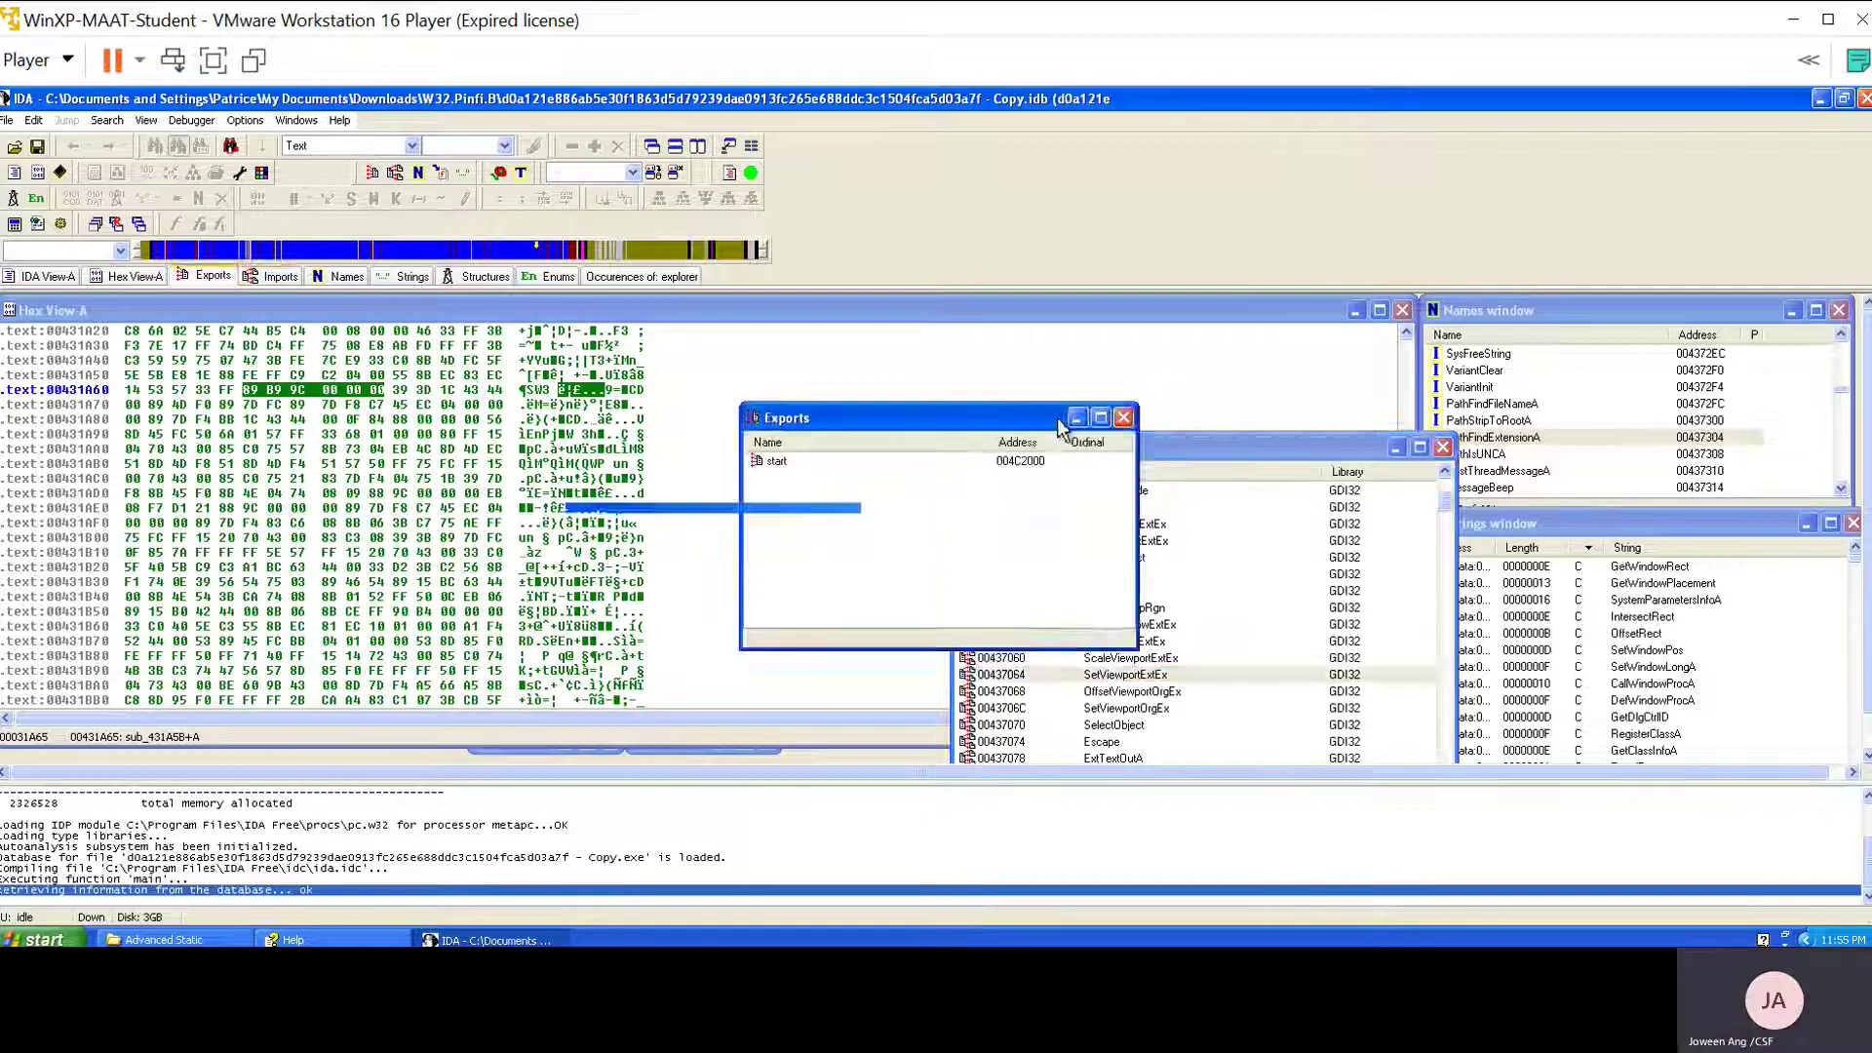
# View the Names, Strings and Structures windows, minimize Structures and return to the IDA View-A disassembly.
pyautogui.click(346, 277)
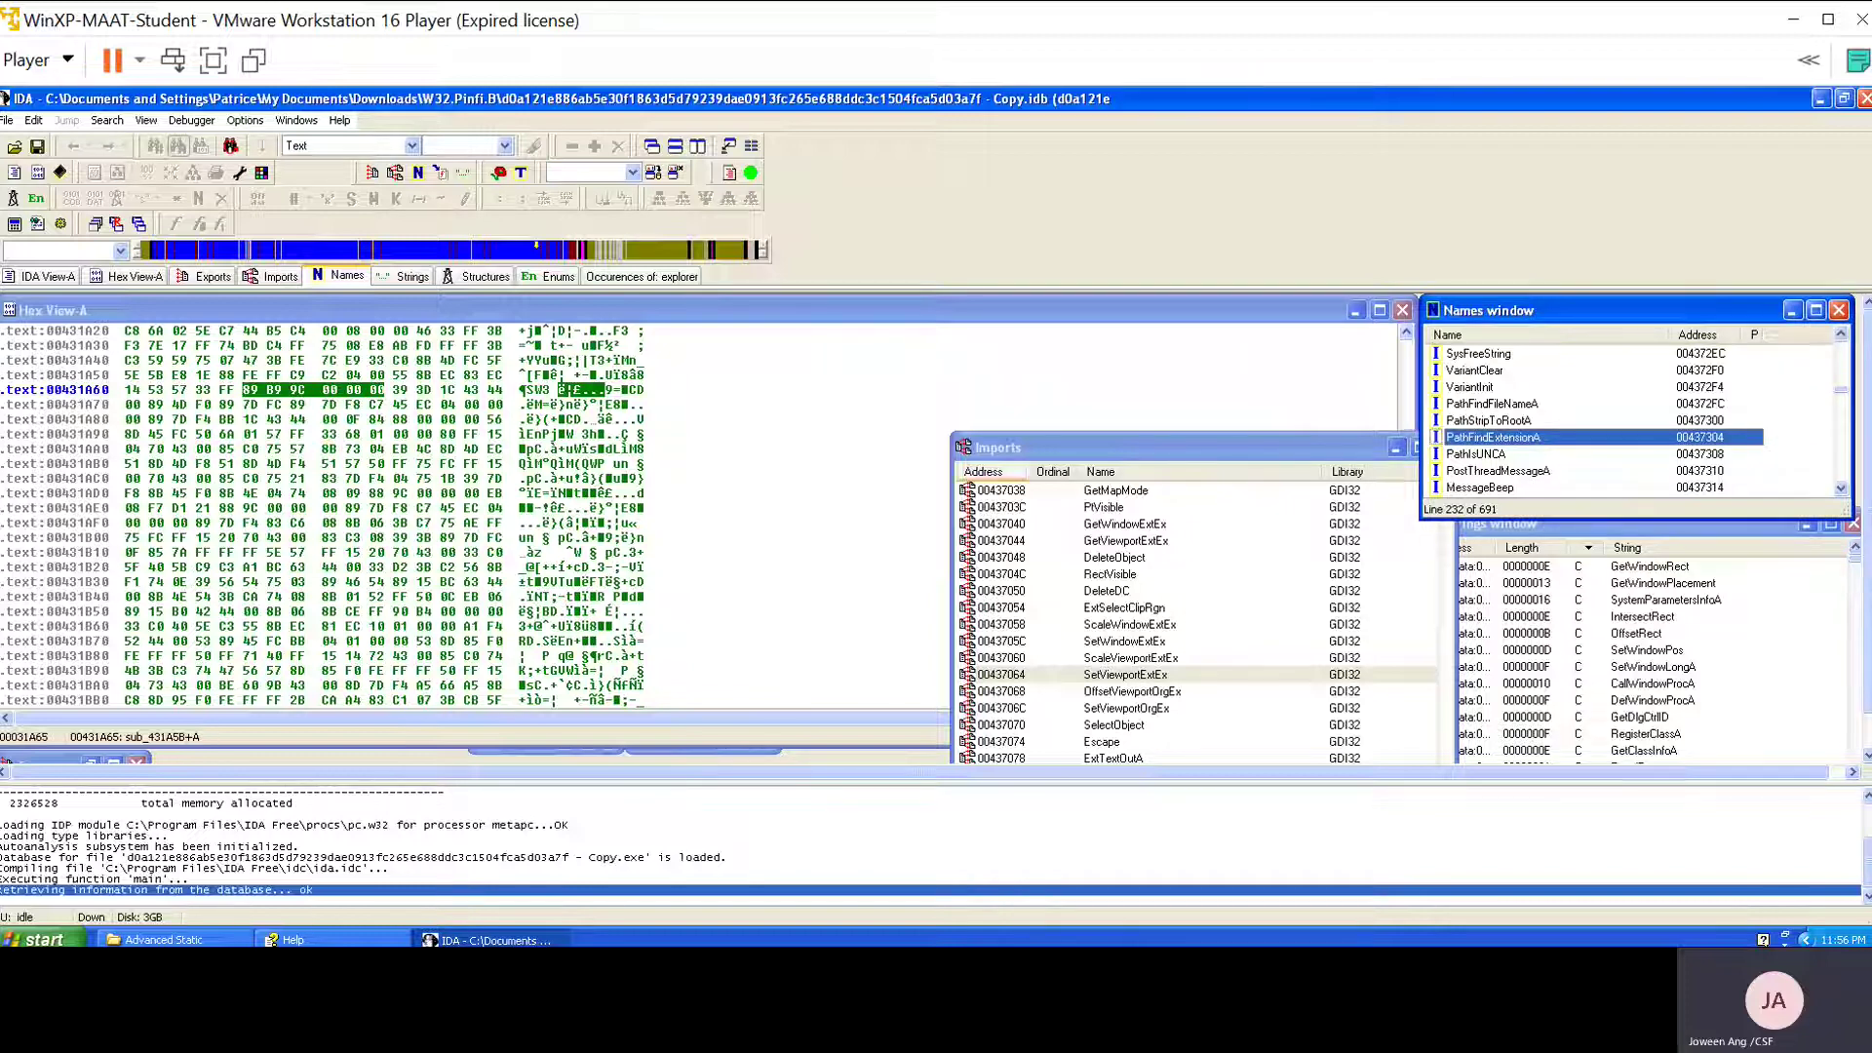
pyautogui.click(405, 277)
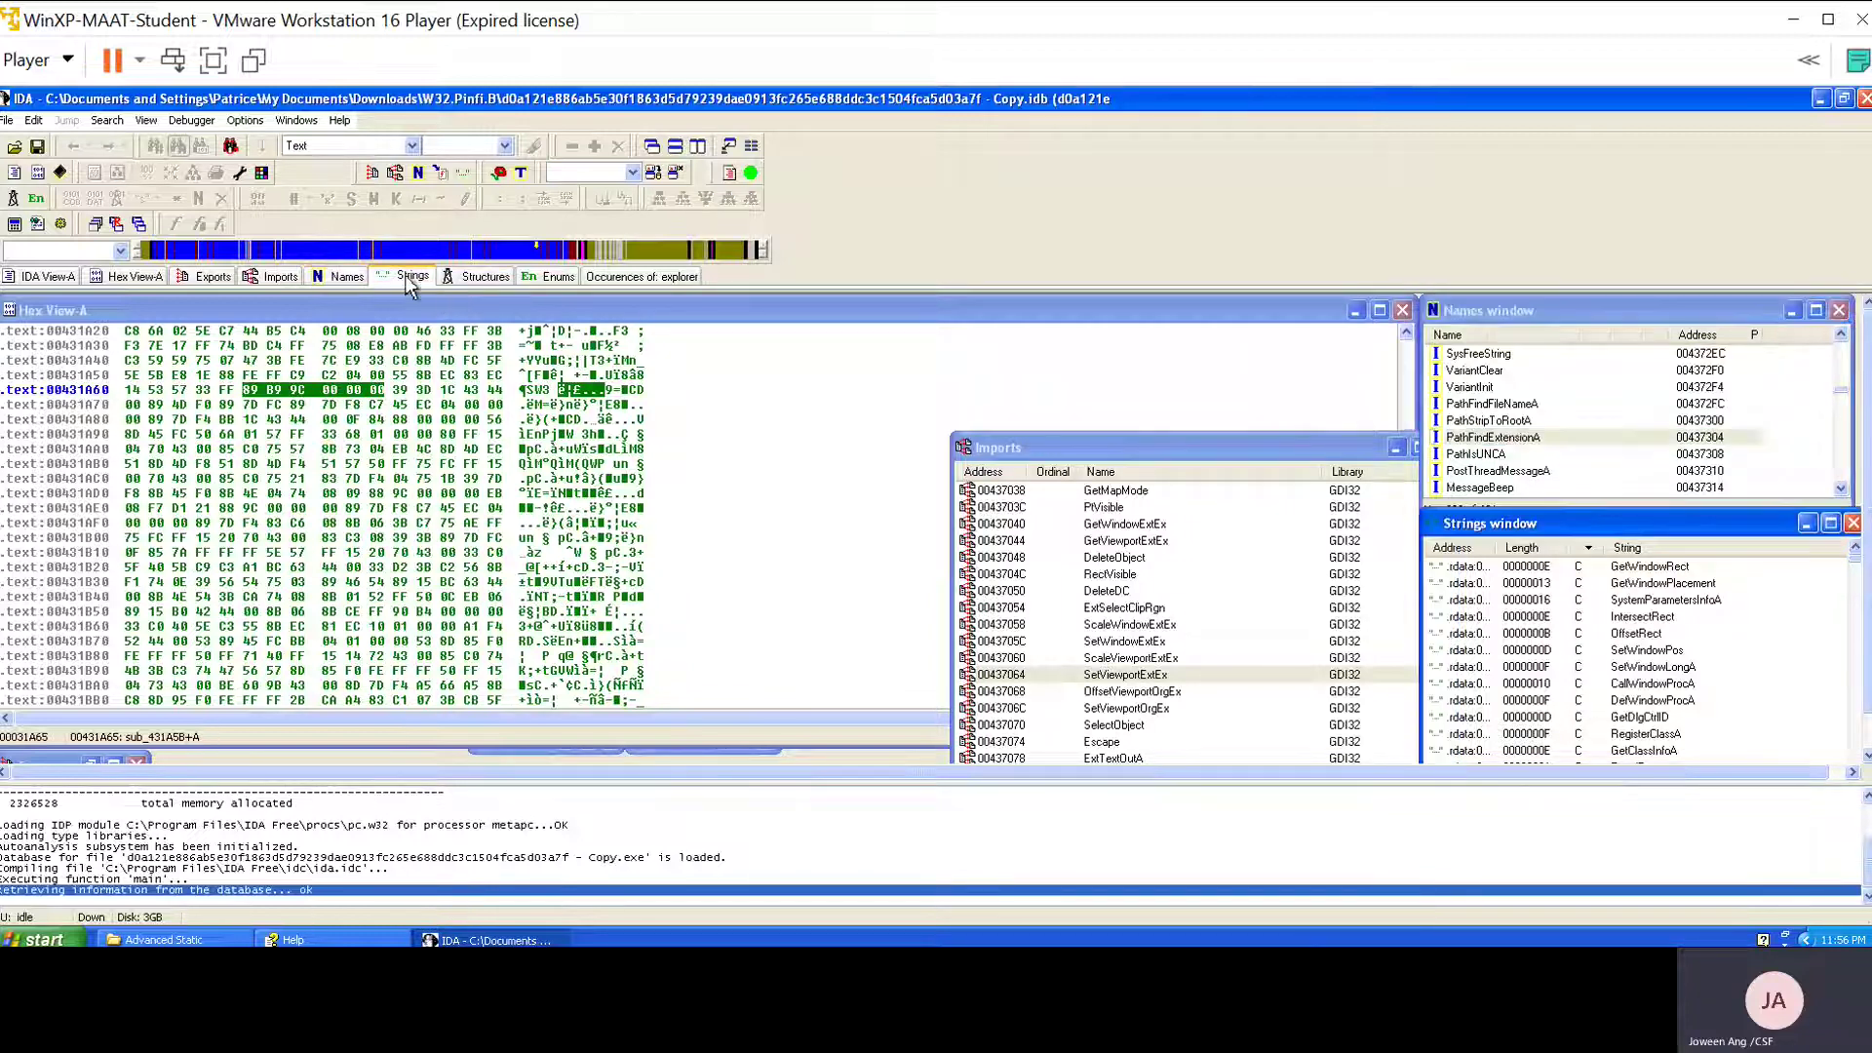
pyautogui.click(452, 281)
pyautogui.click(1112, 347)
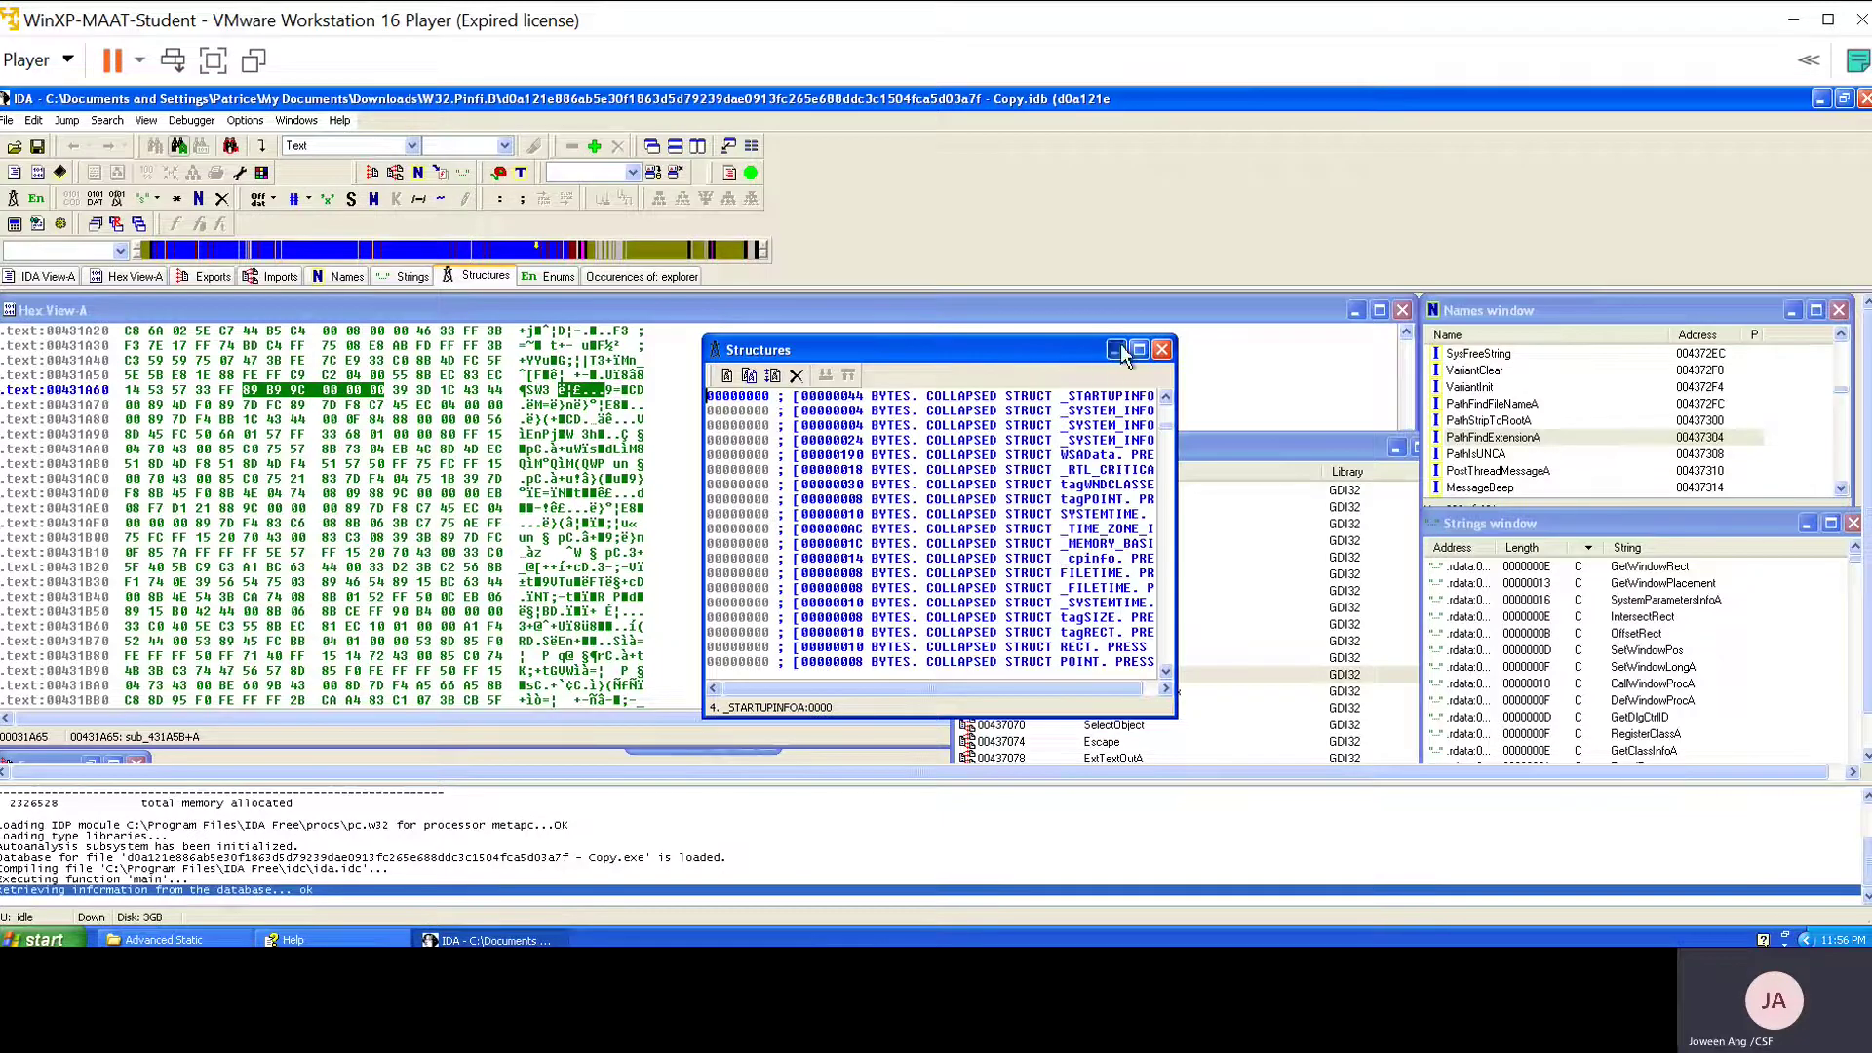
pyautogui.click(45, 277)
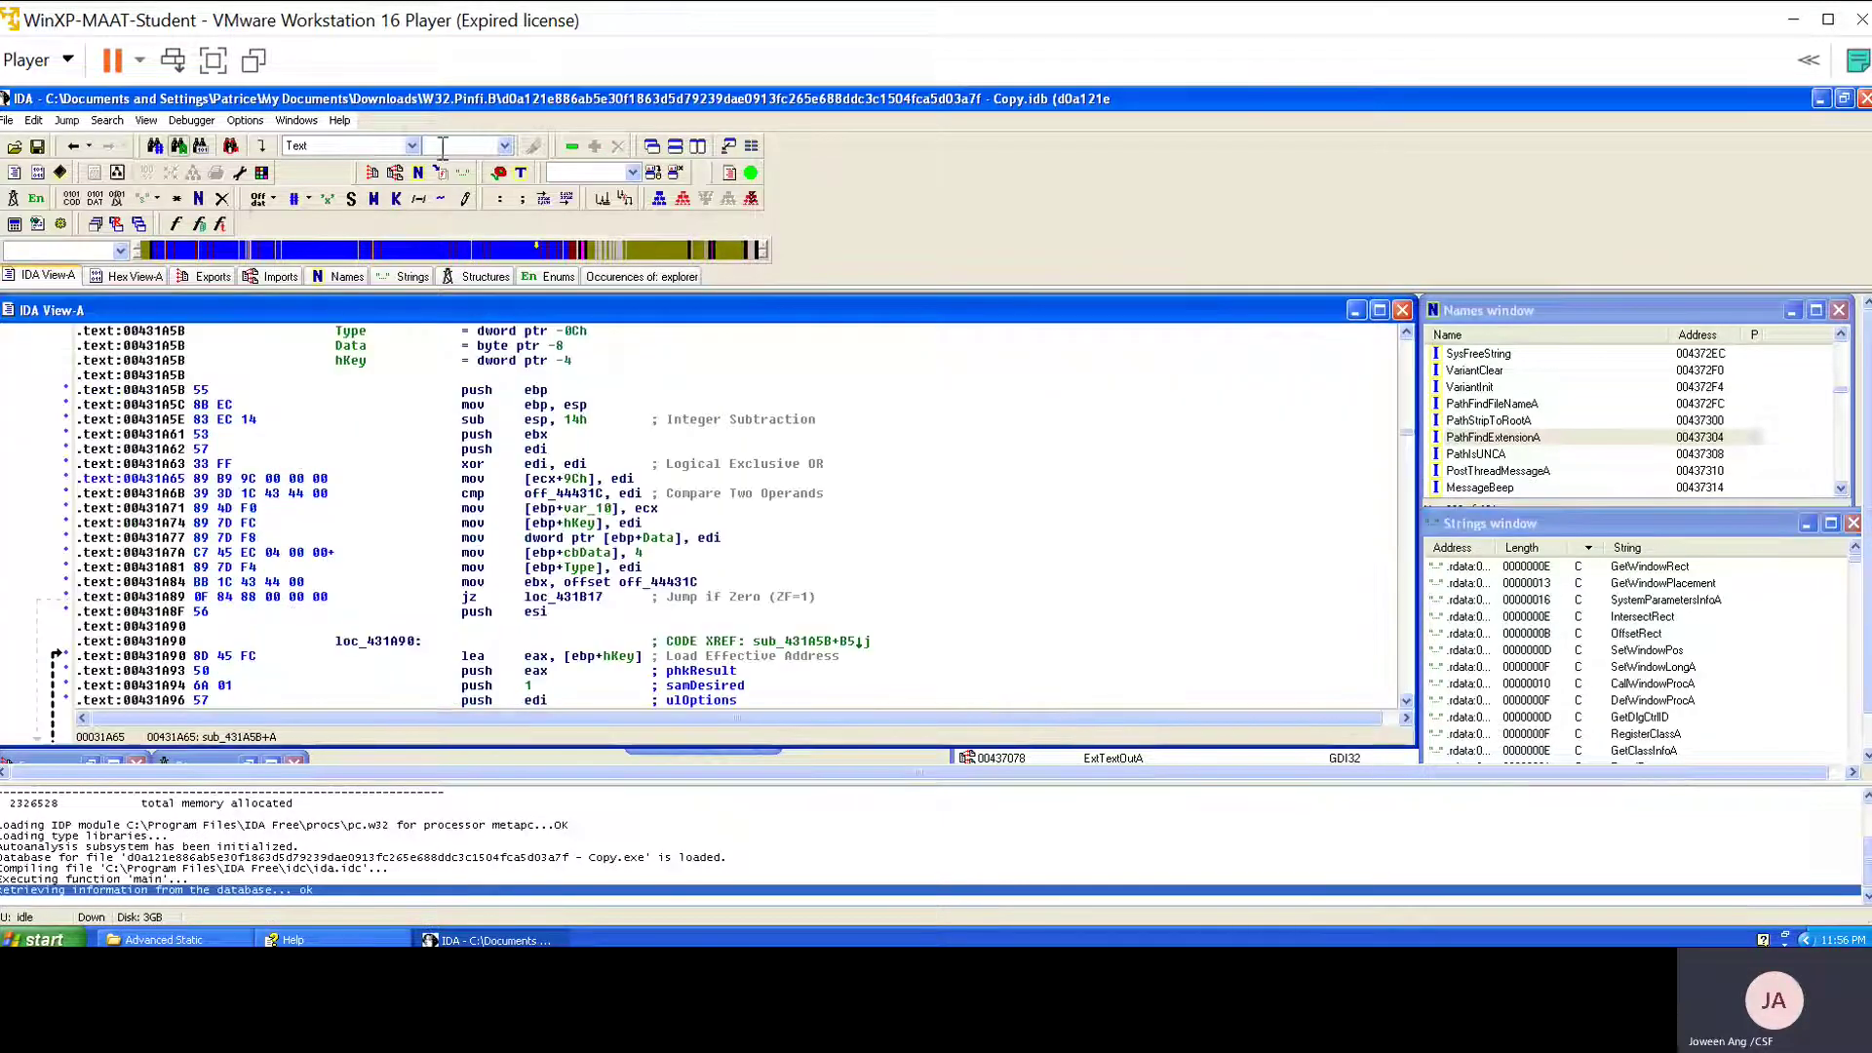
# Open the Functions subview and position its window over the disassembly.
pyautogui.click(146, 120)
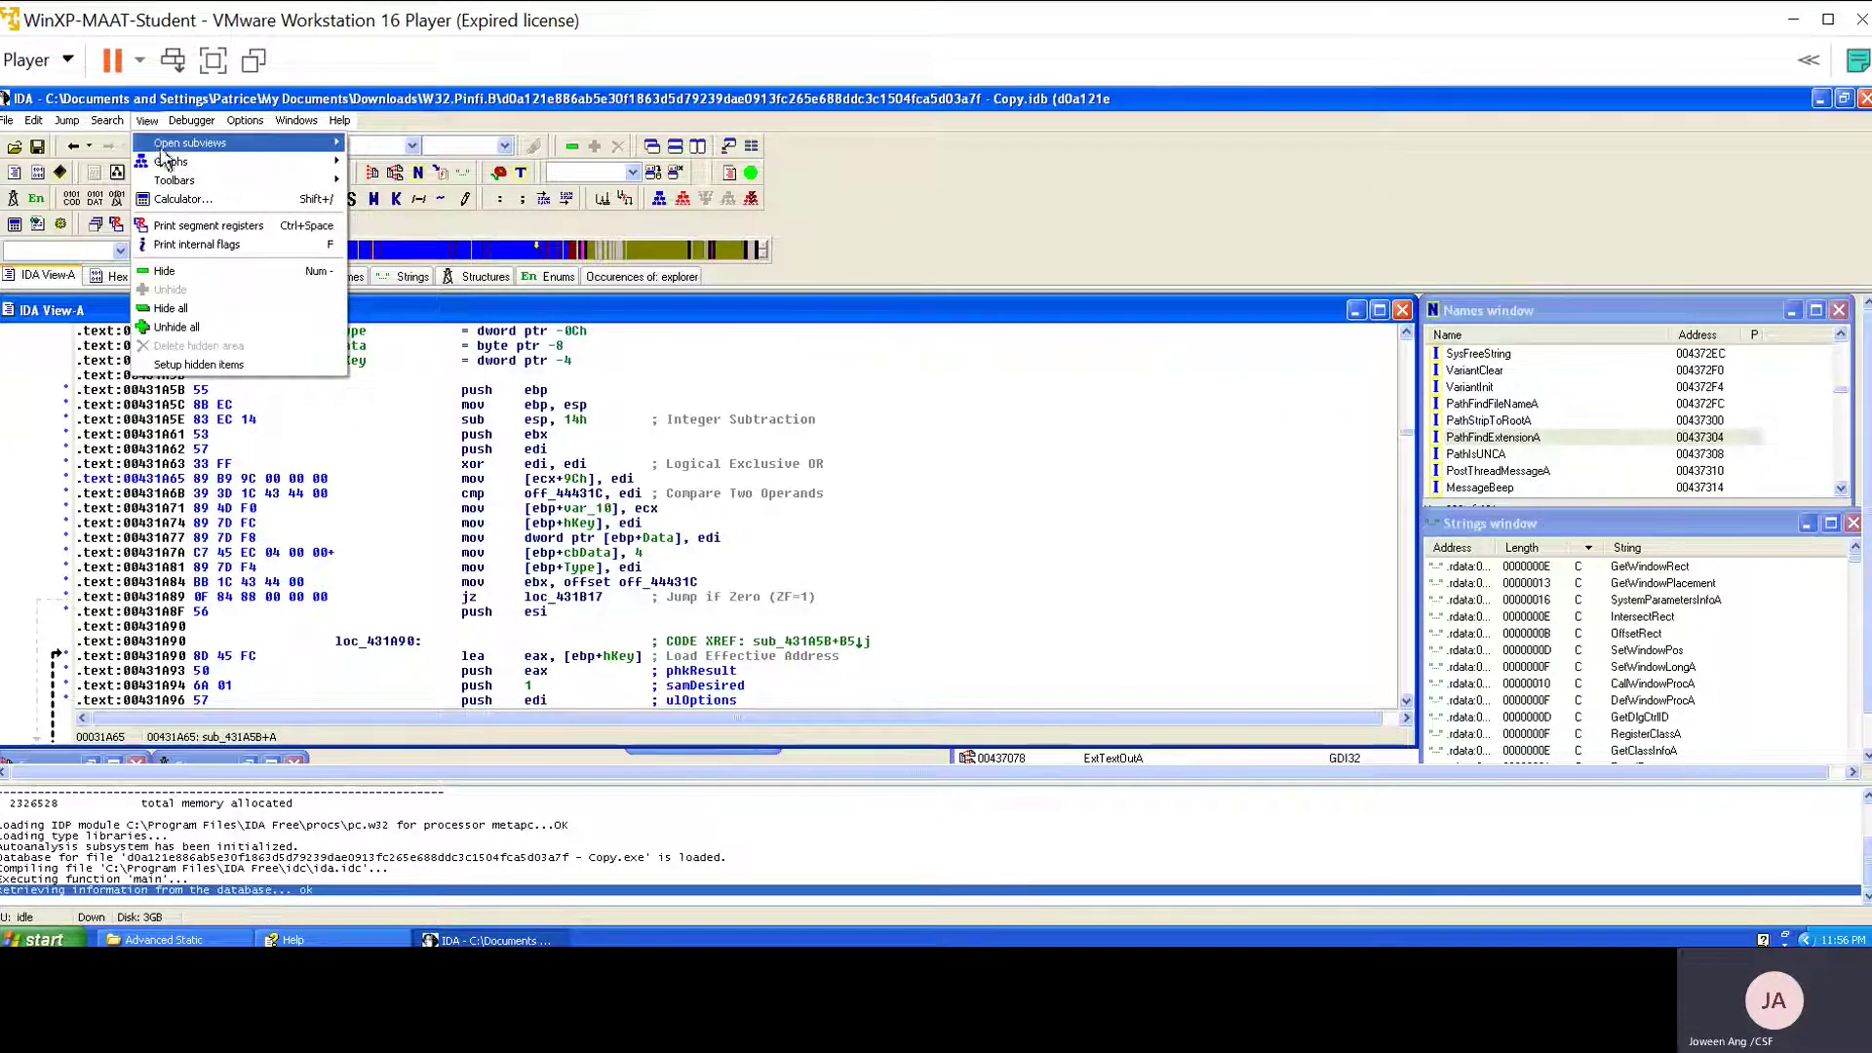
pyautogui.moveTo(178, 148)
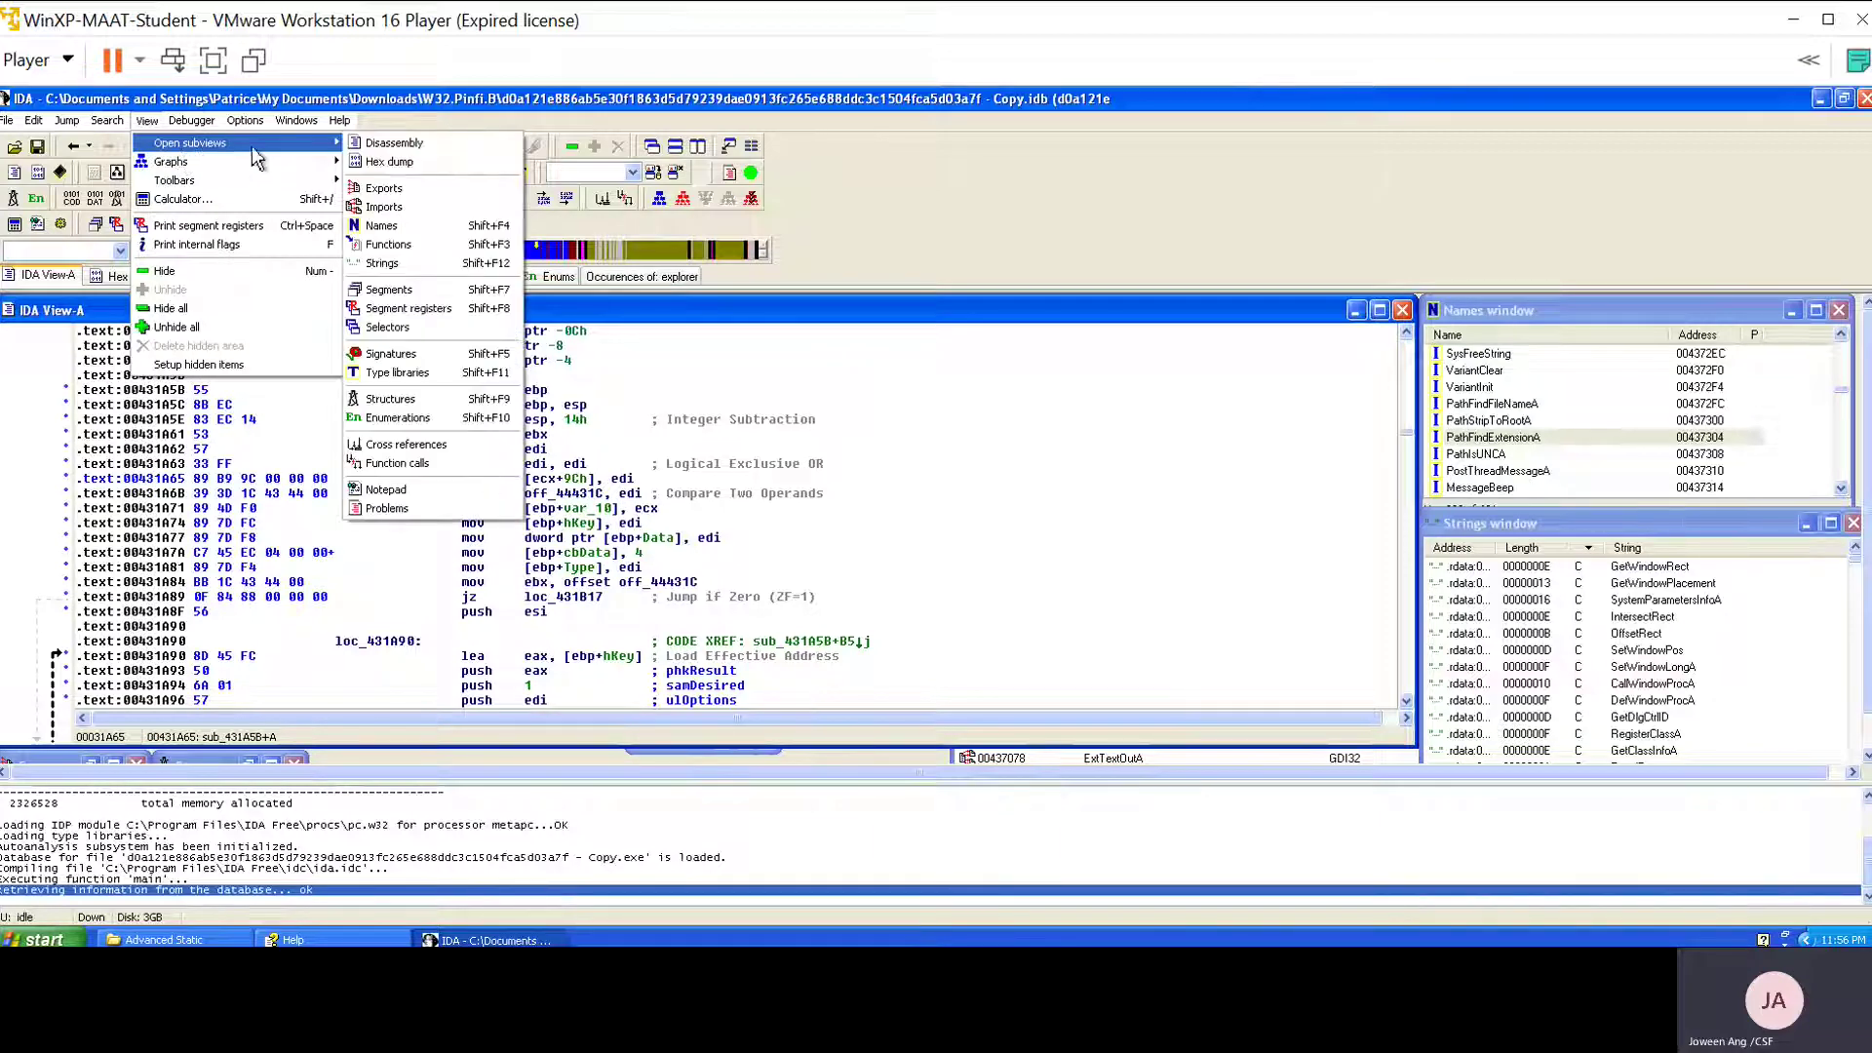
pyautogui.click(388, 244)
pyautogui.moveTo(759, 310); pyautogui.dragTo(923, 294)
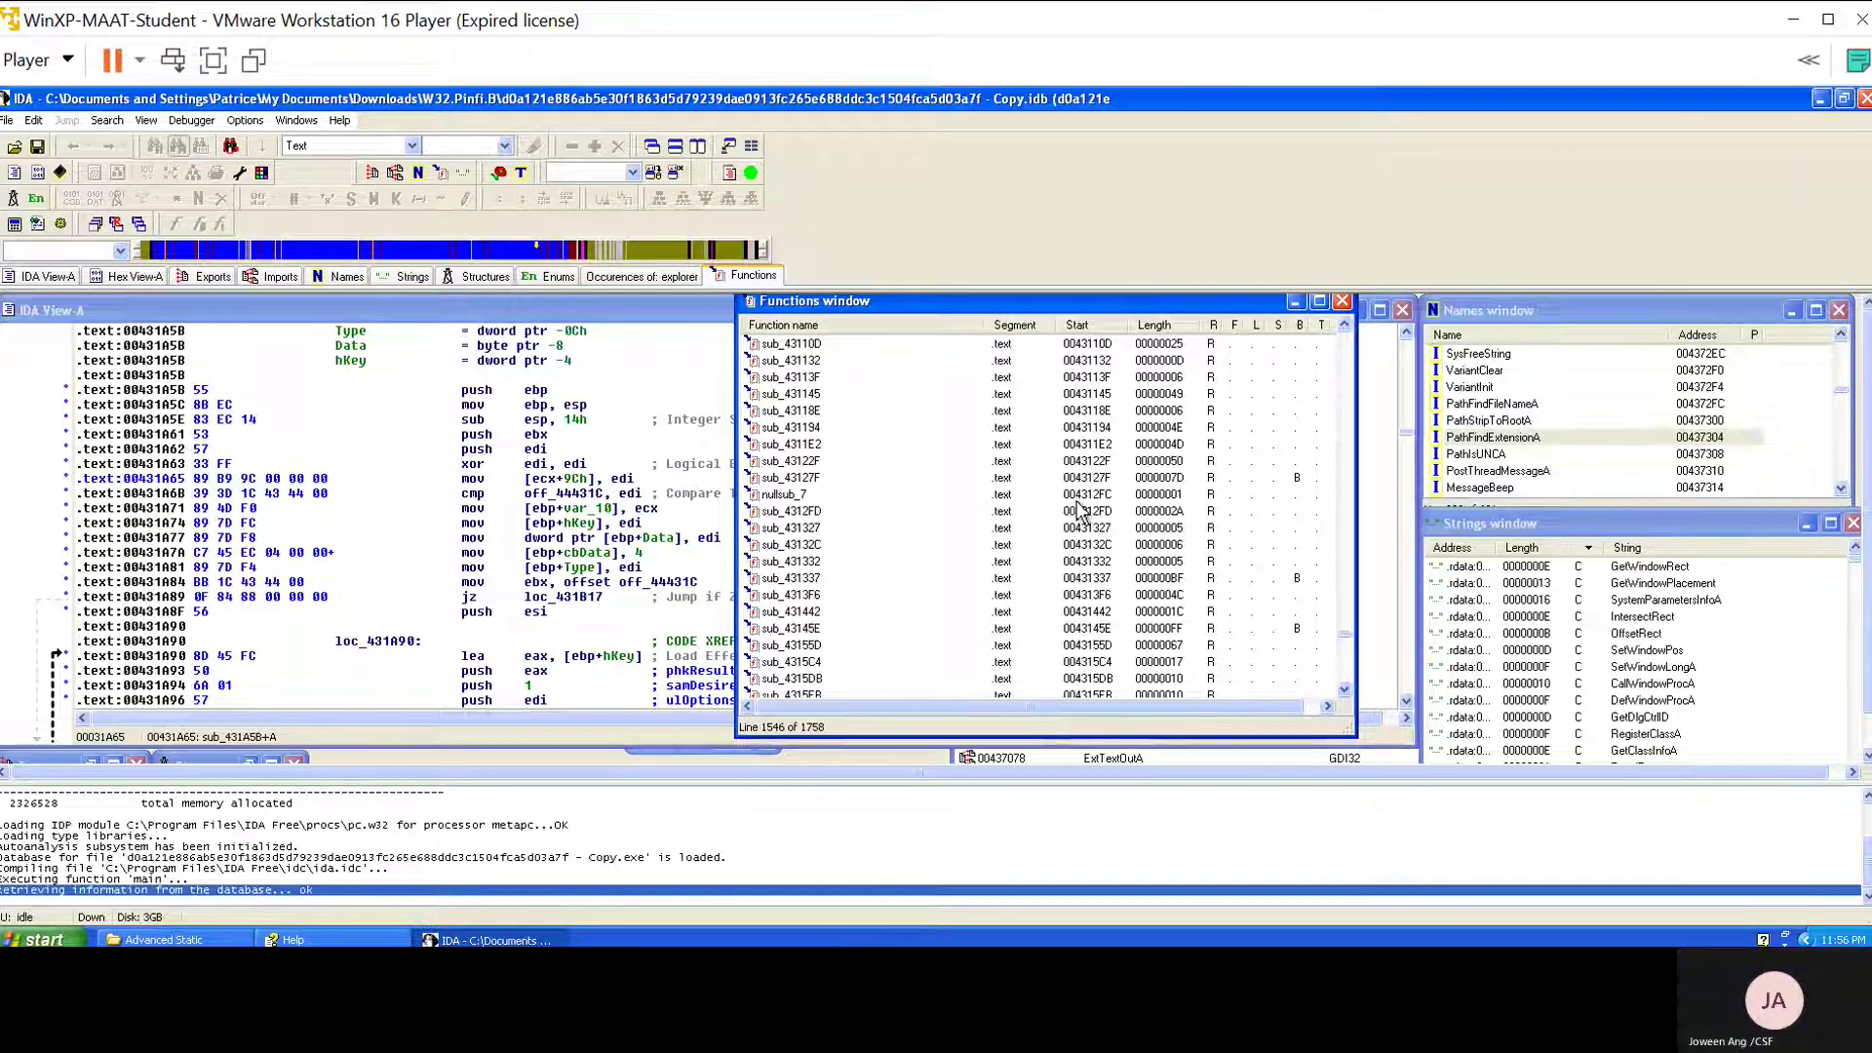
# Return to the disassembly and generate the call flow graph of the whole executable.
pyautogui.click(536, 434)
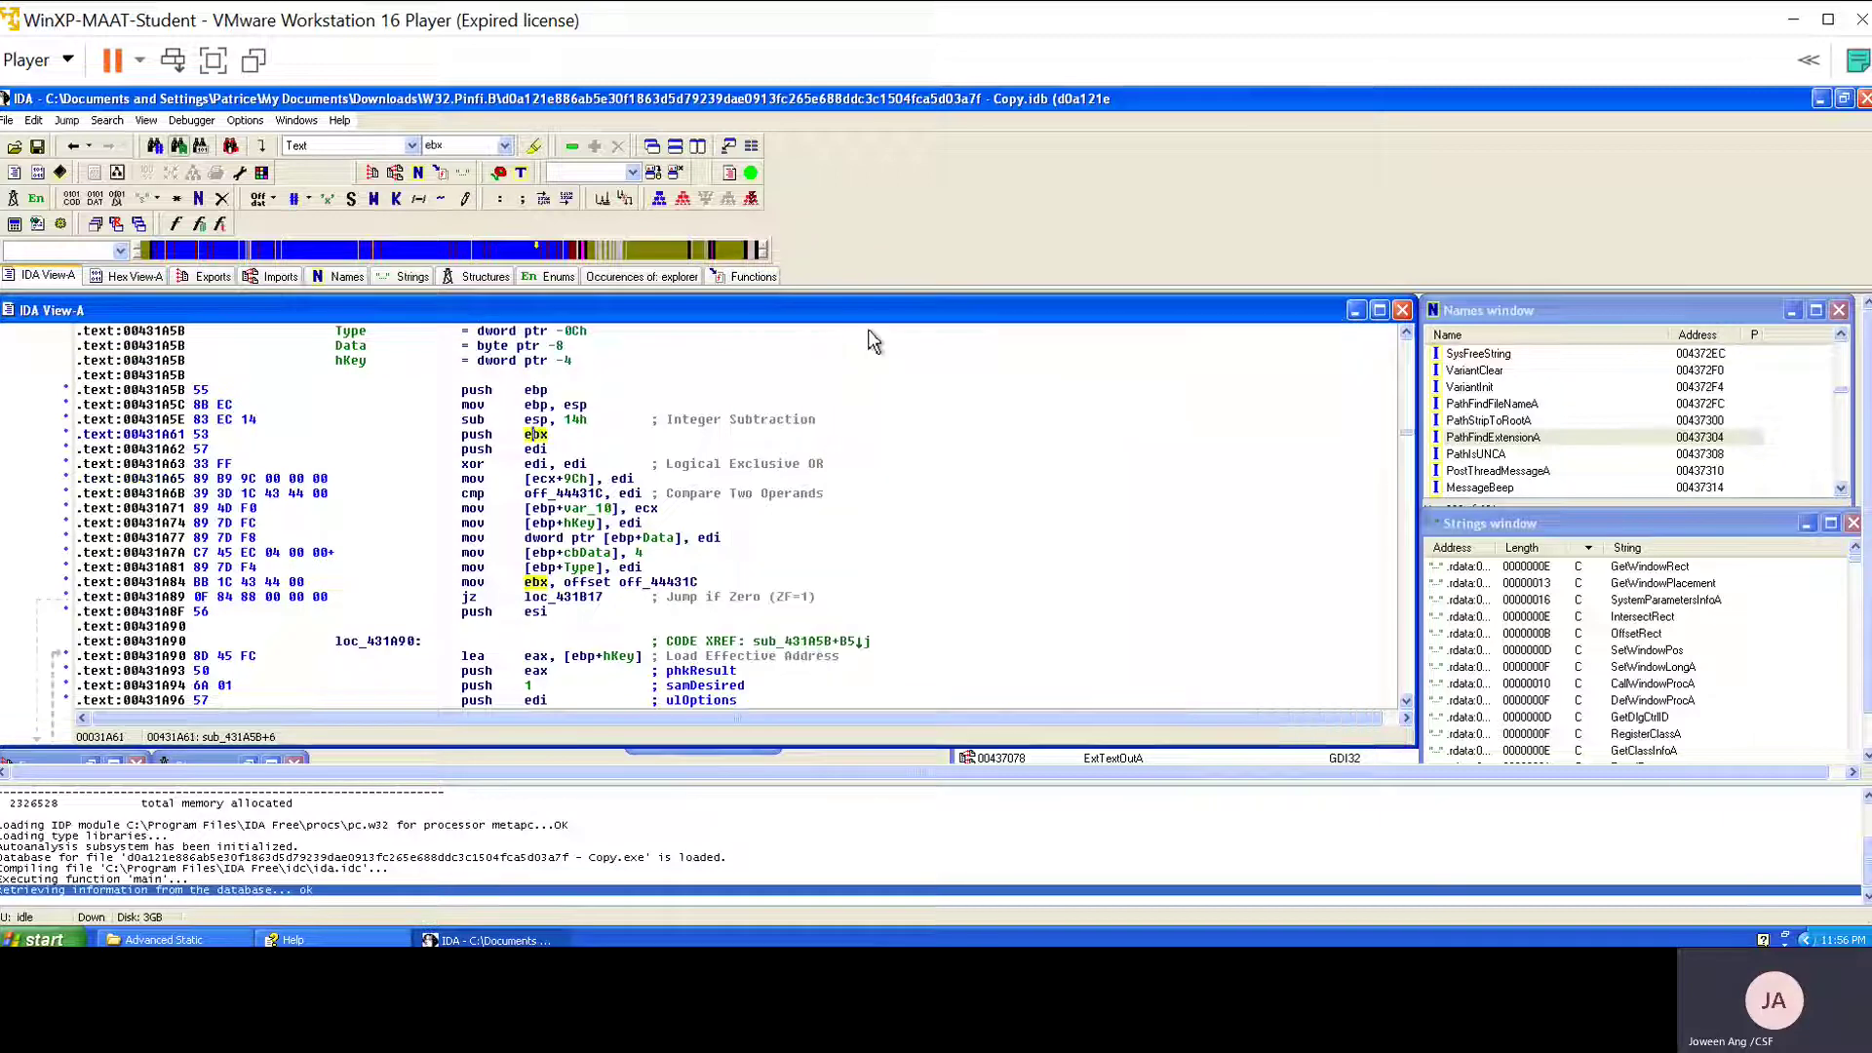
pyautogui.rightClick(908, 426)
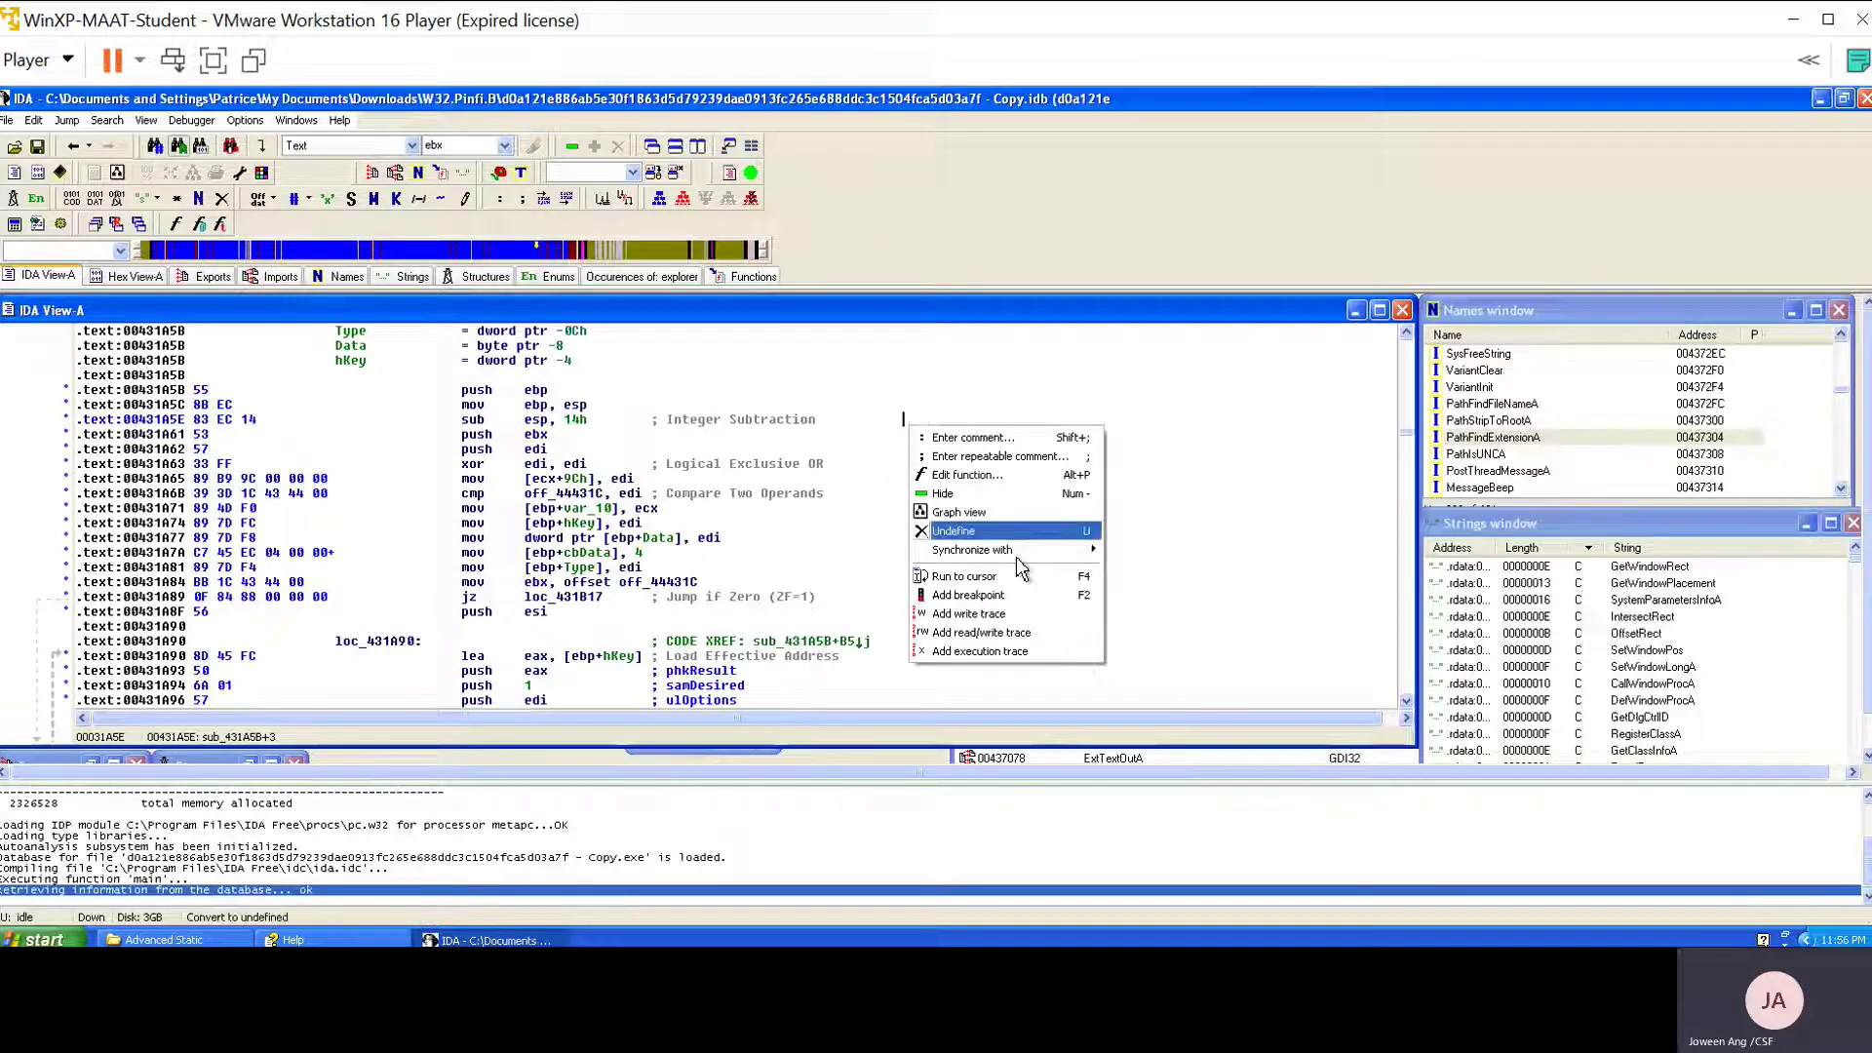
pyautogui.click(857, 450)
pyautogui.click(681, 206)
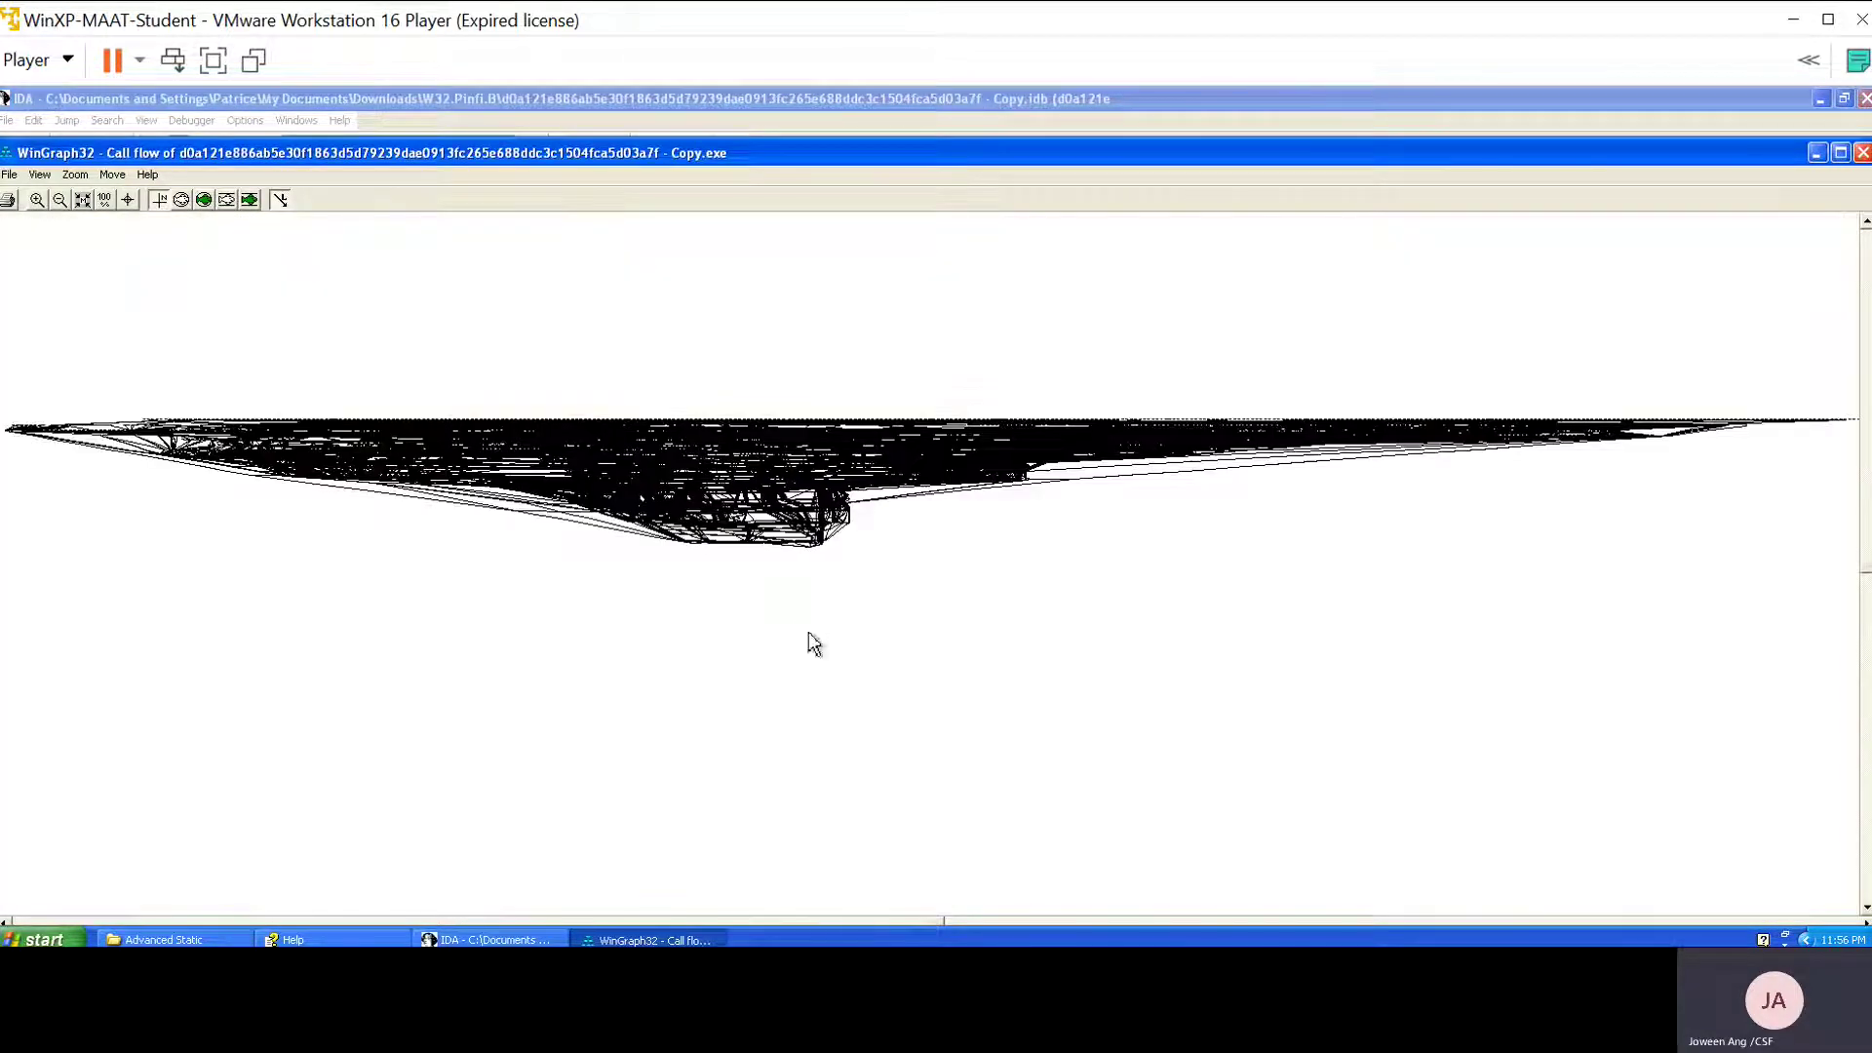
pyautogui.moveTo(808, 633); pyautogui.dragTo(801, 633)
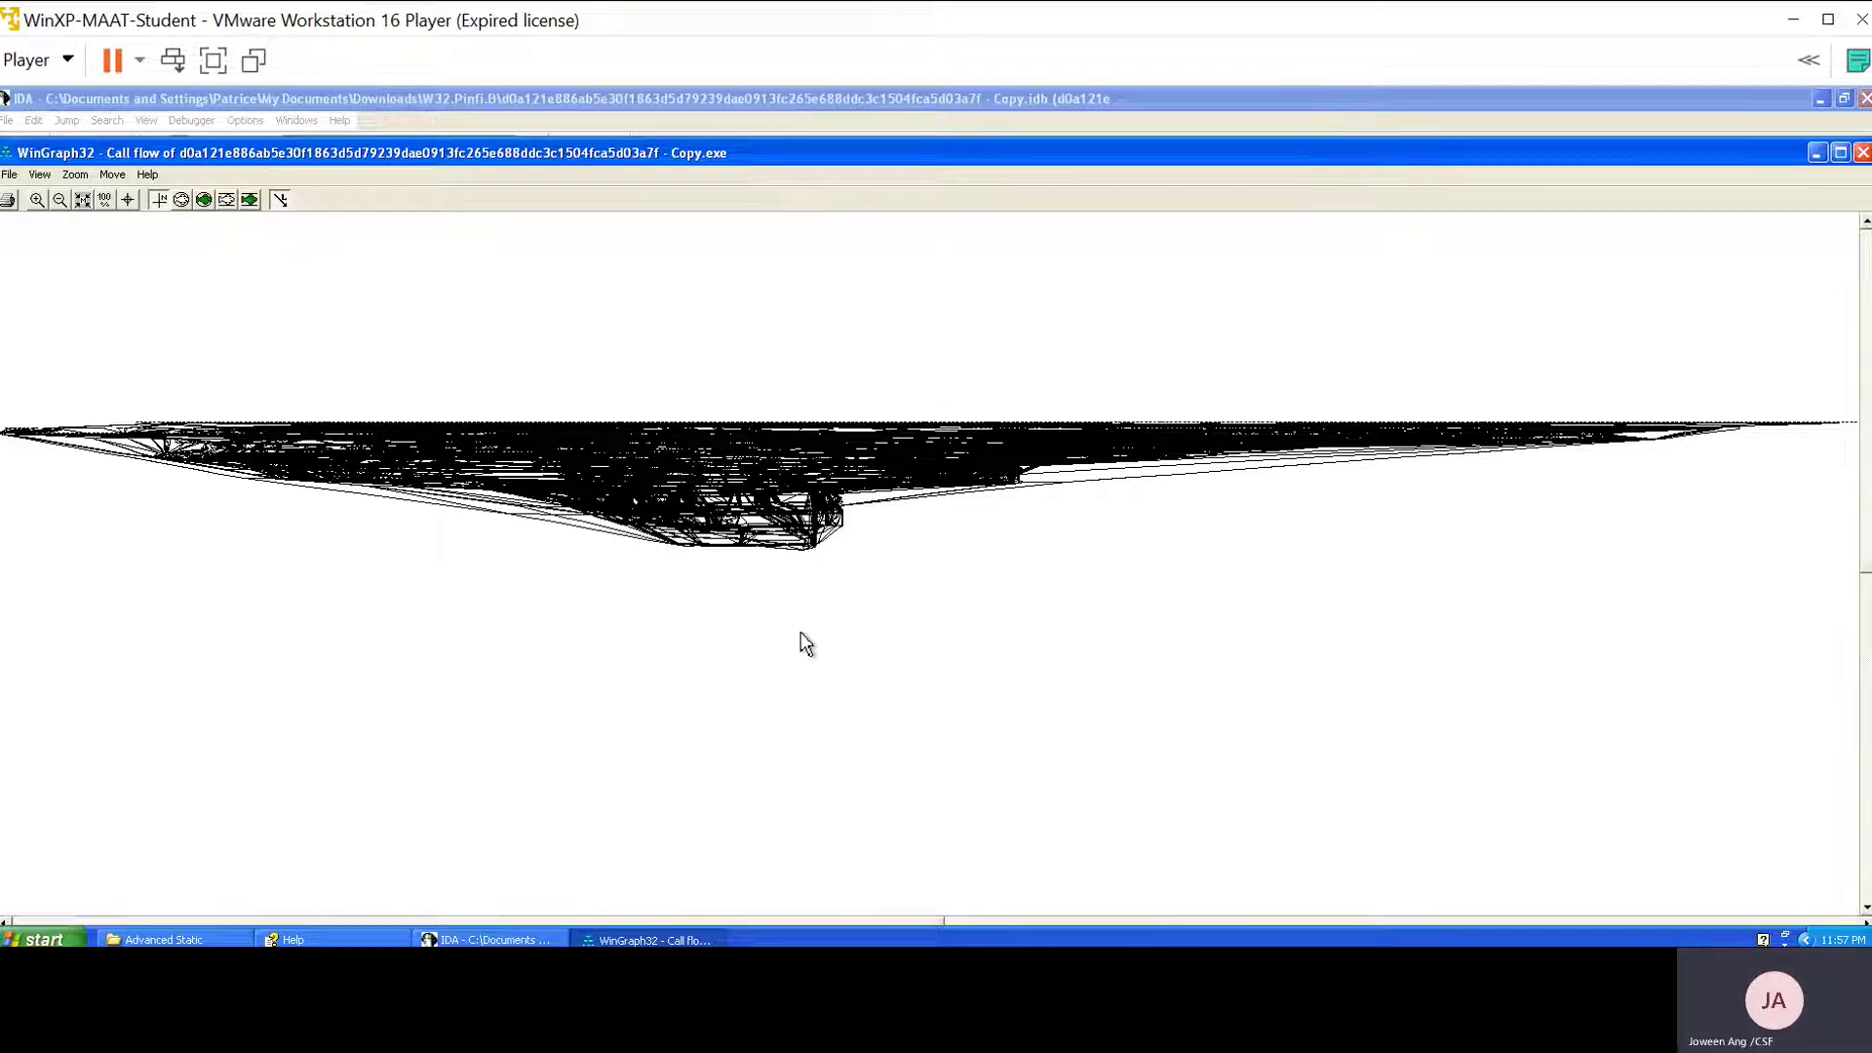
# Examine the function nodes and their connections in the call flow graph up close, then close the graph window.
pyautogui.click(37, 200)
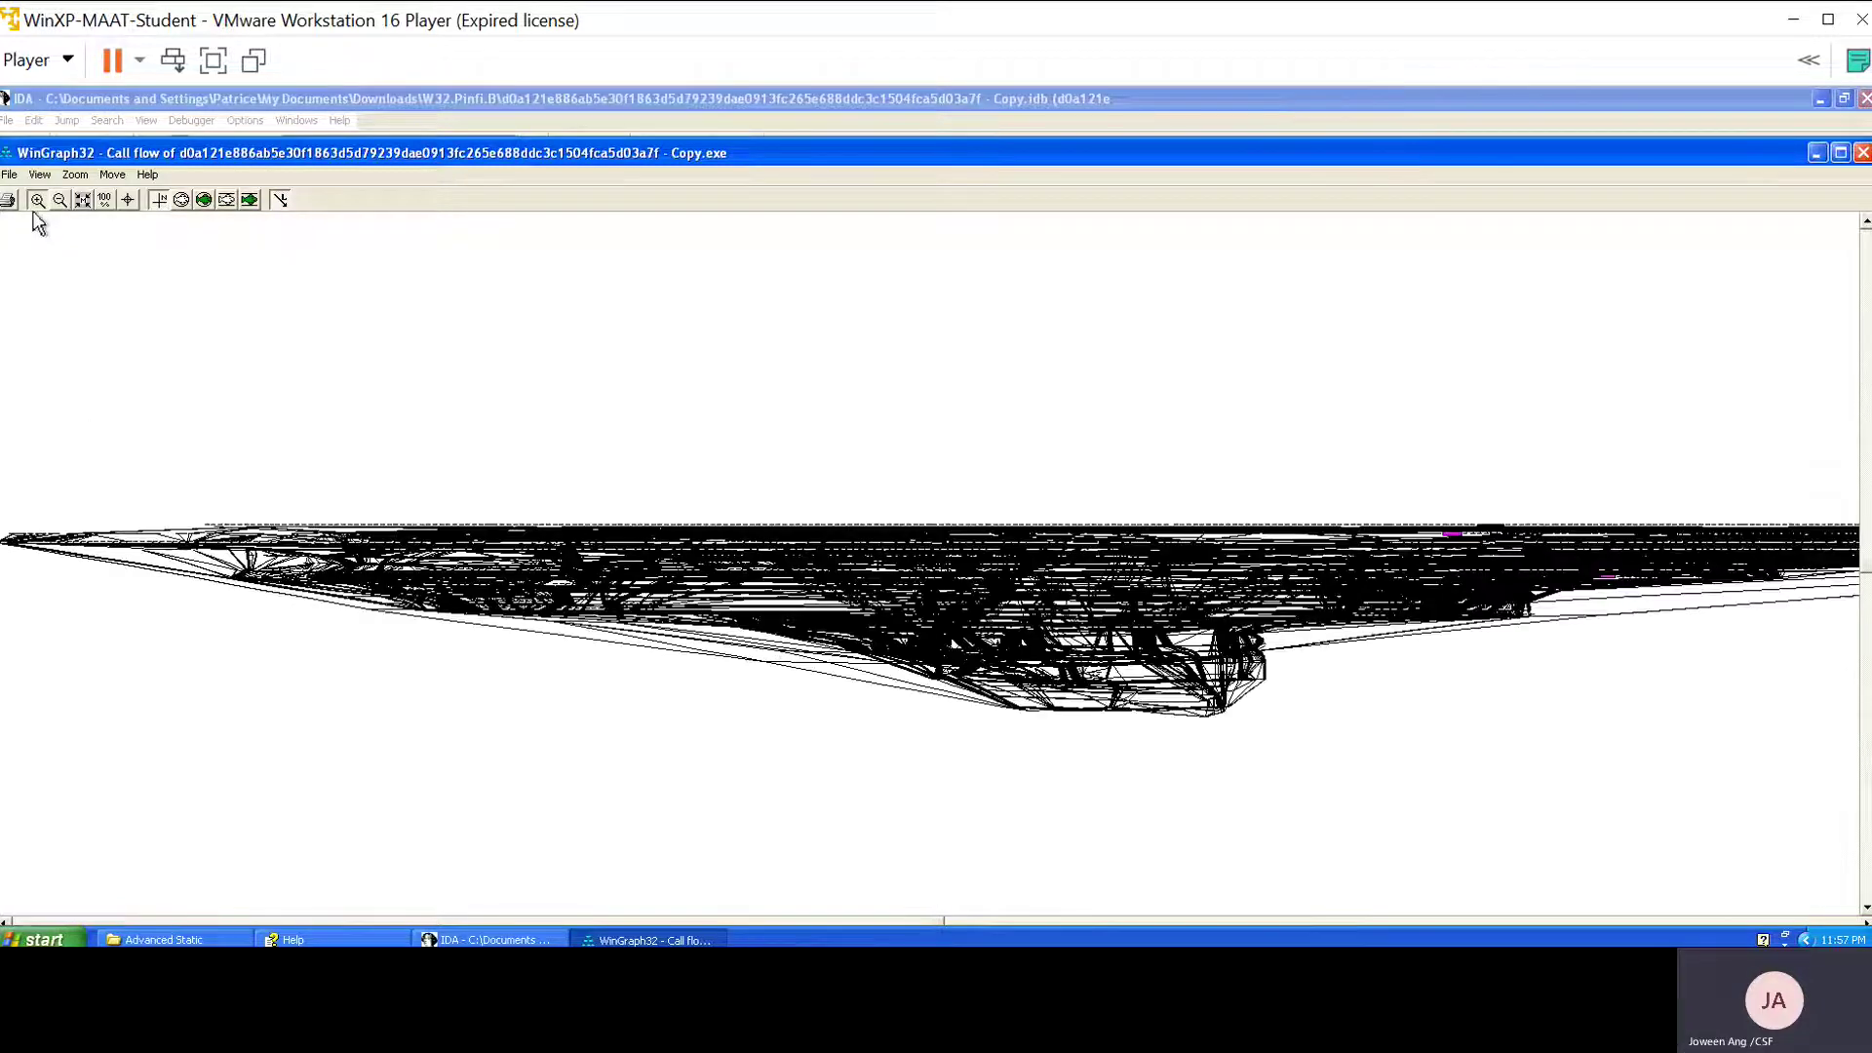
pyautogui.click(37, 199)
pyautogui.moveTo(552, 431); pyautogui.dragTo(449, 364)
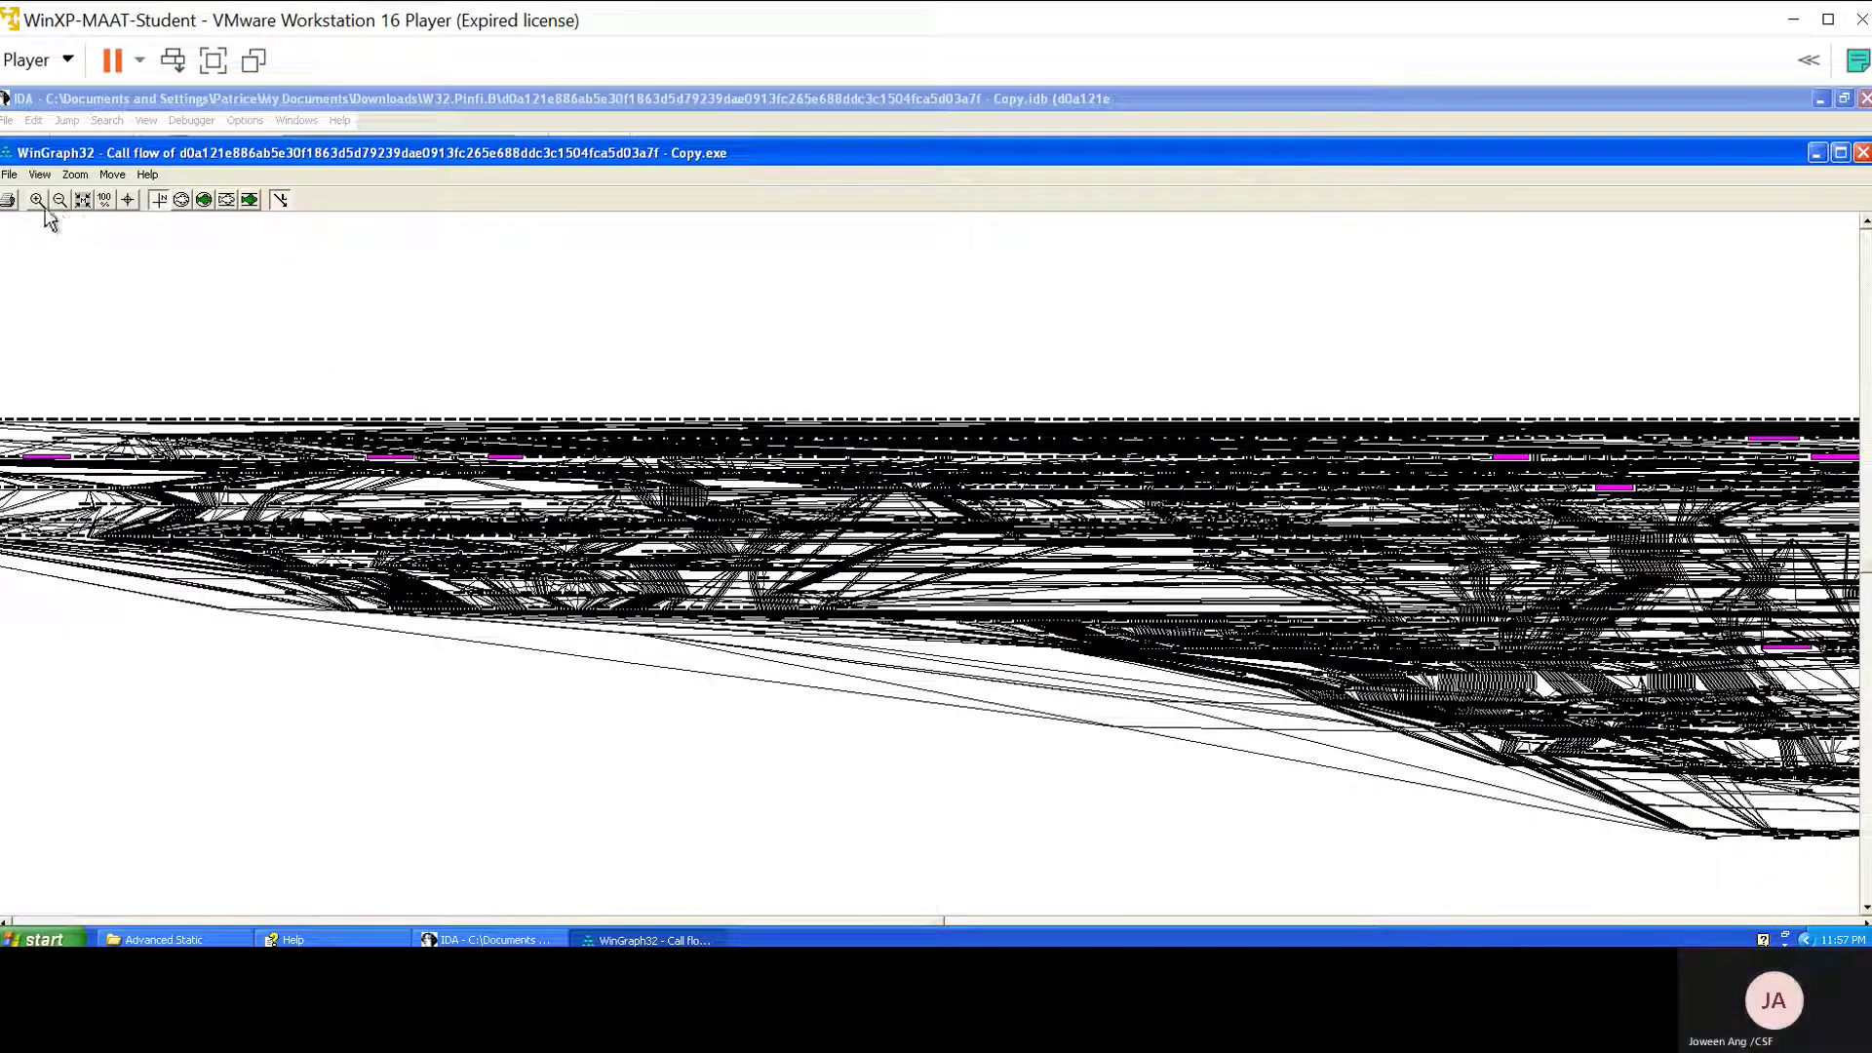
pyautogui.click(37, 200)
pyautogui.moveTo(650, 518); pyautogui.dragTo(429, 297)
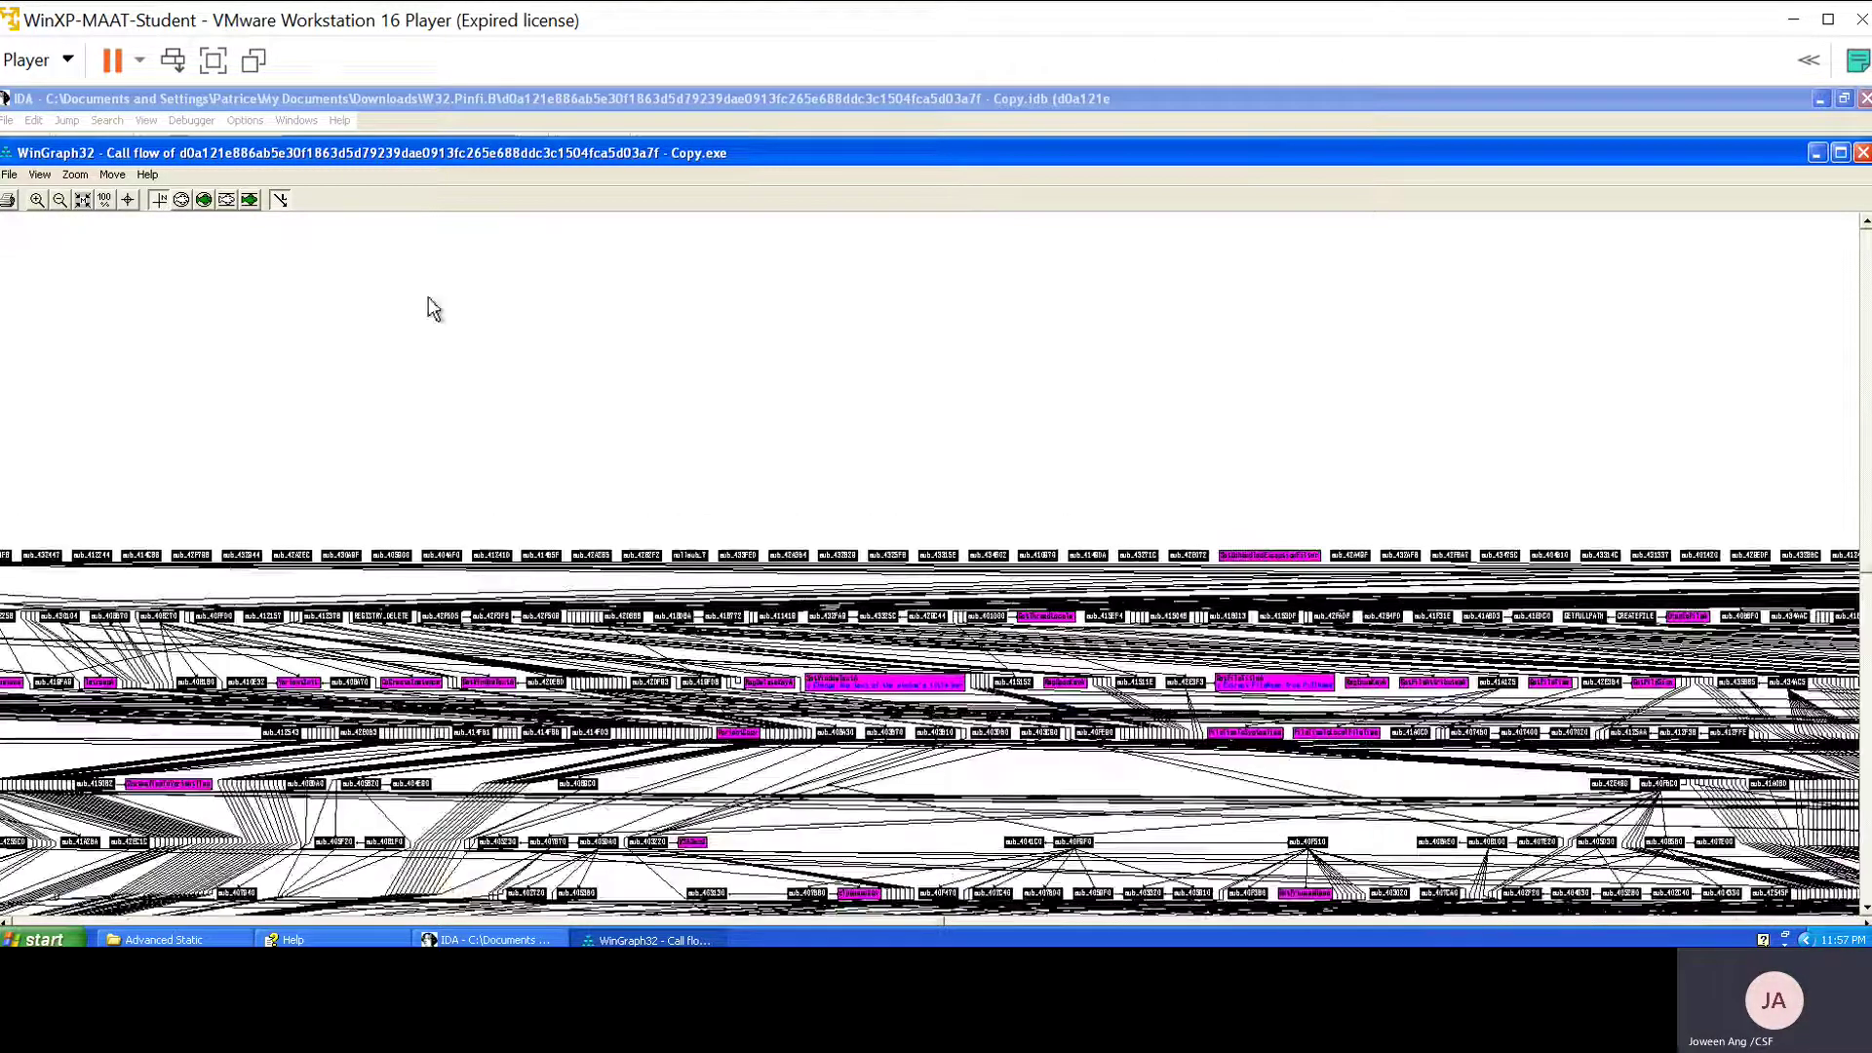
pyautogui.moveTo(743, 457); pyautogui.dragTo(1265, 380)
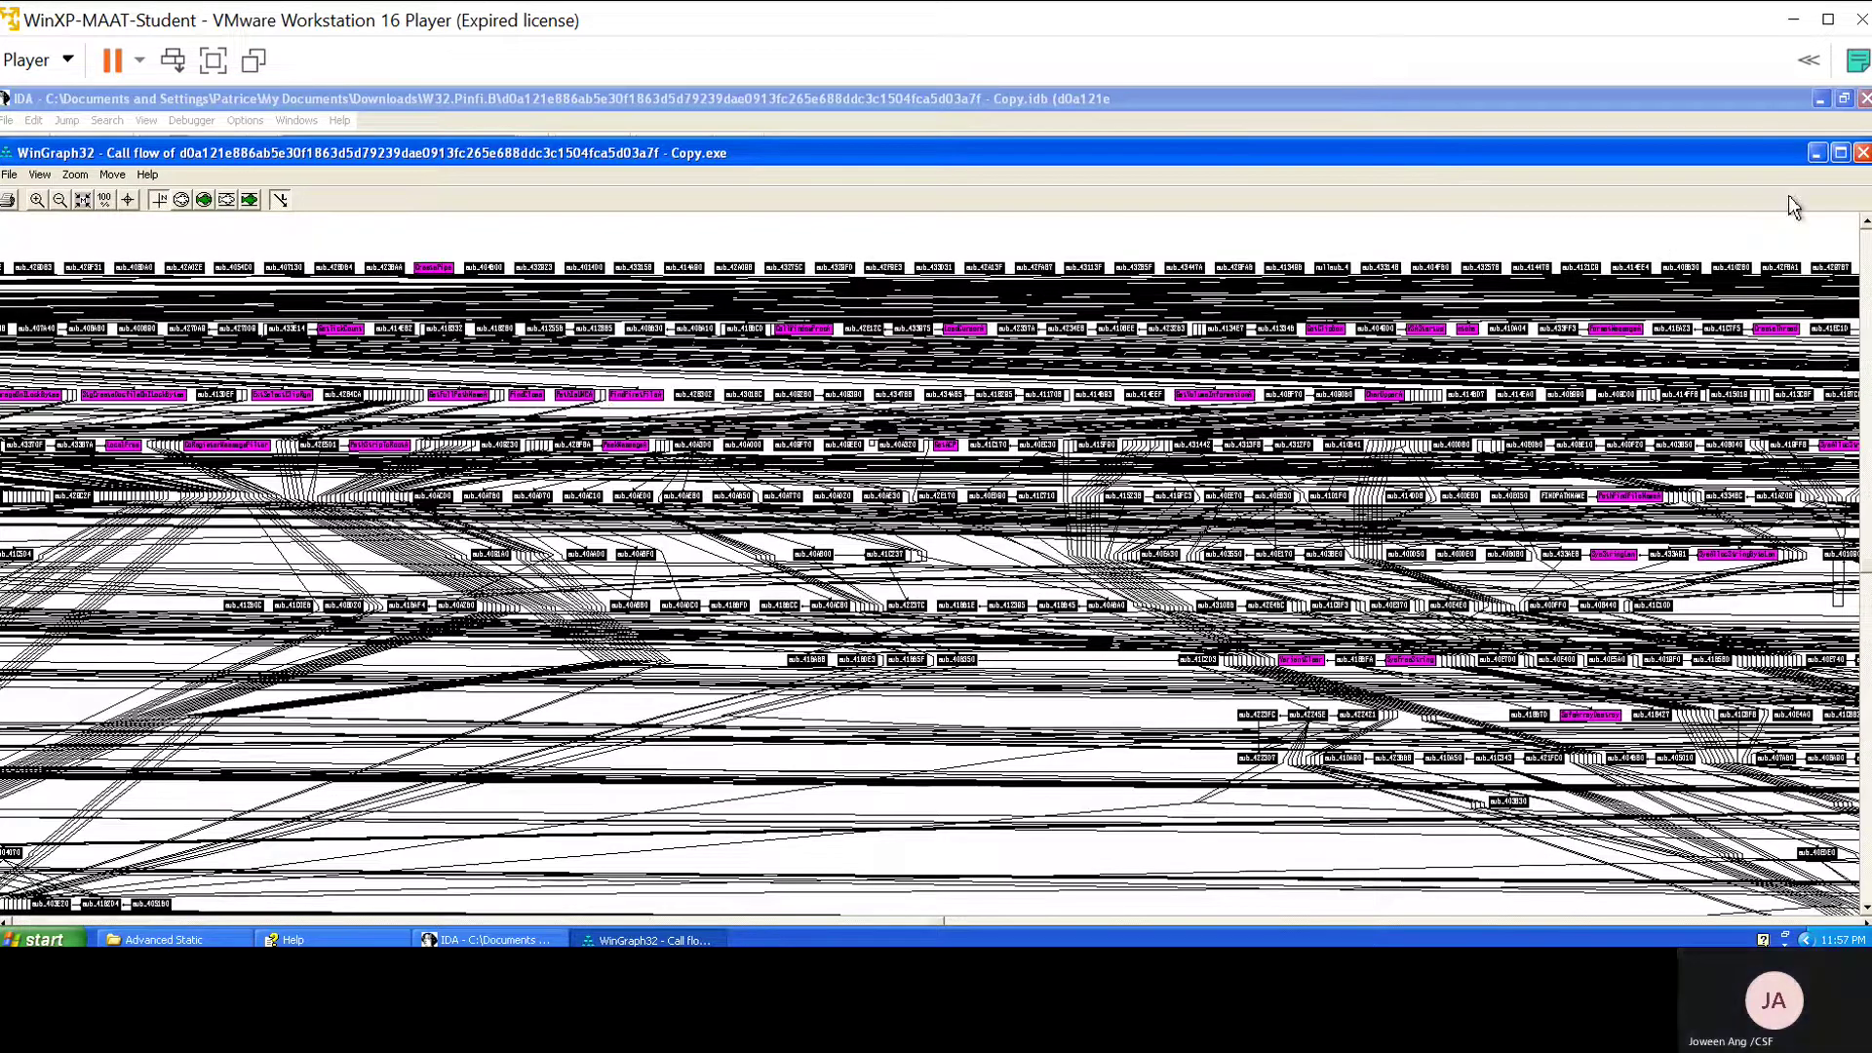
pyautogui.click(1862, 154)
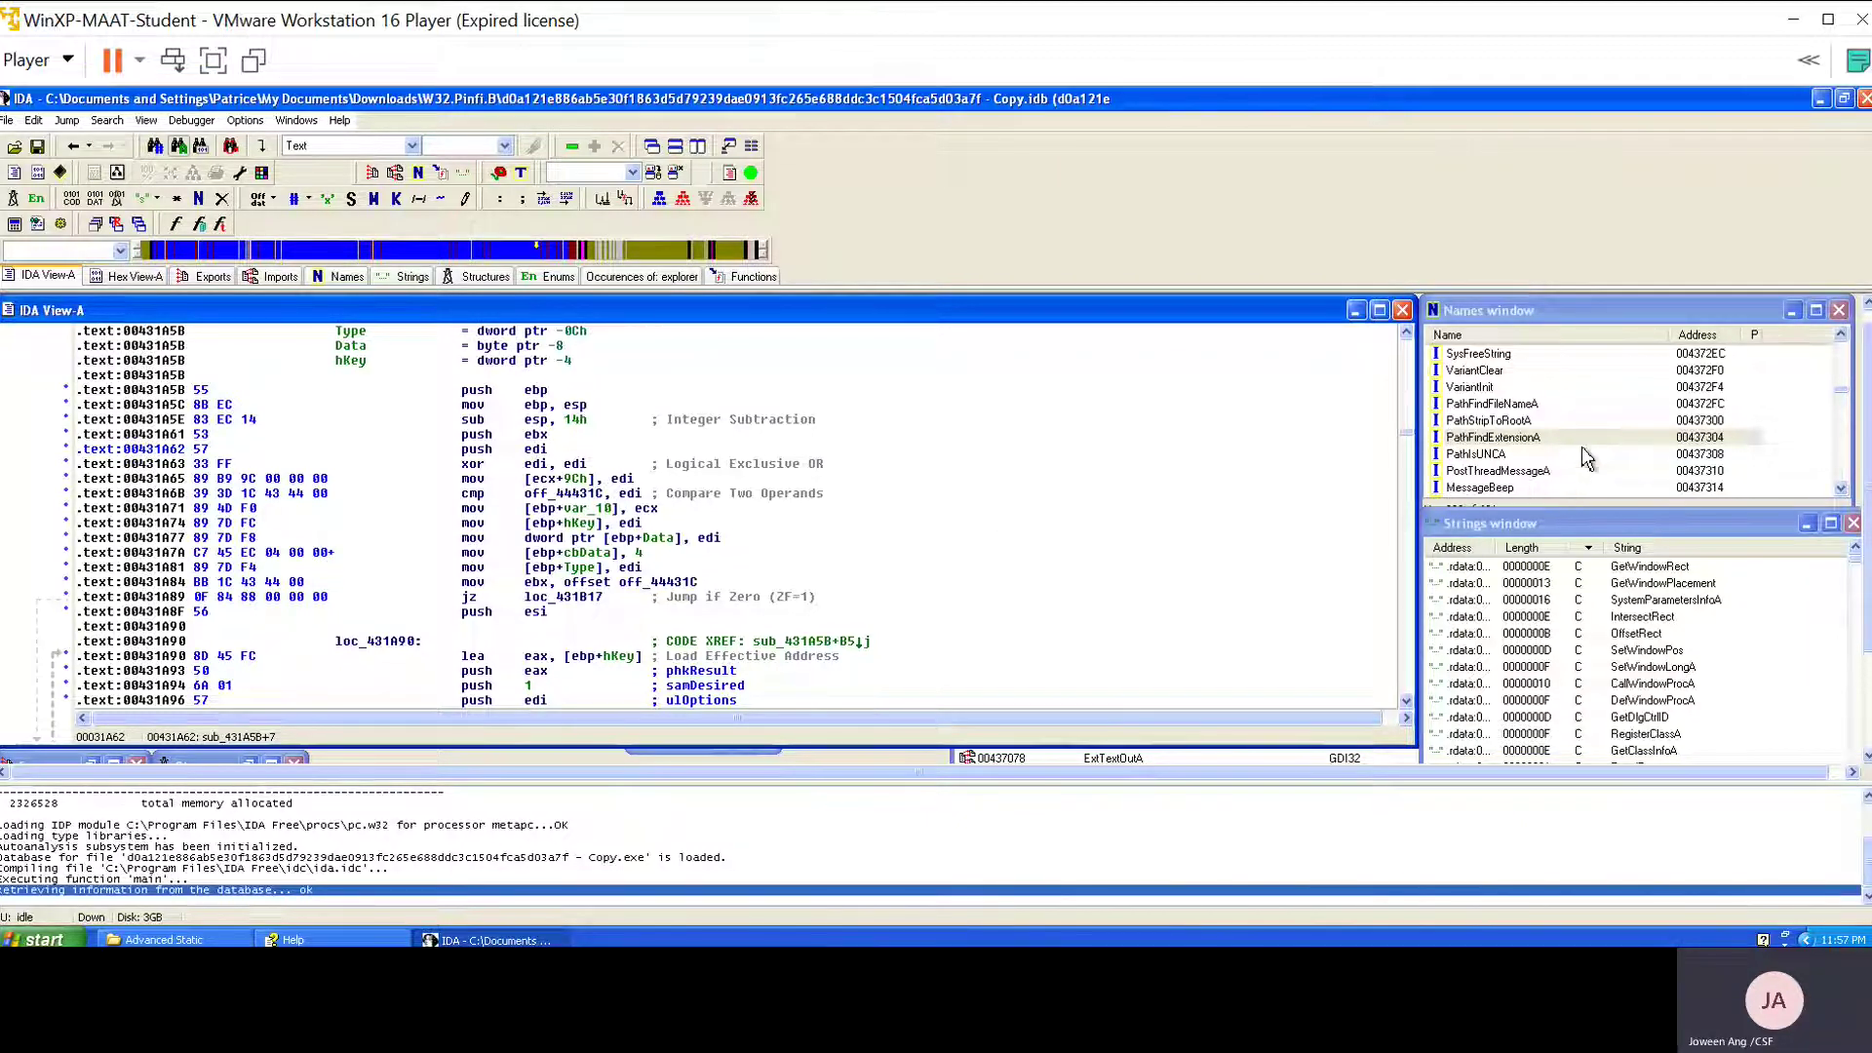
# Look further down the disassembly and browse the entries of the Names window.
pyautogui.scroll(-1, 1581, 445)
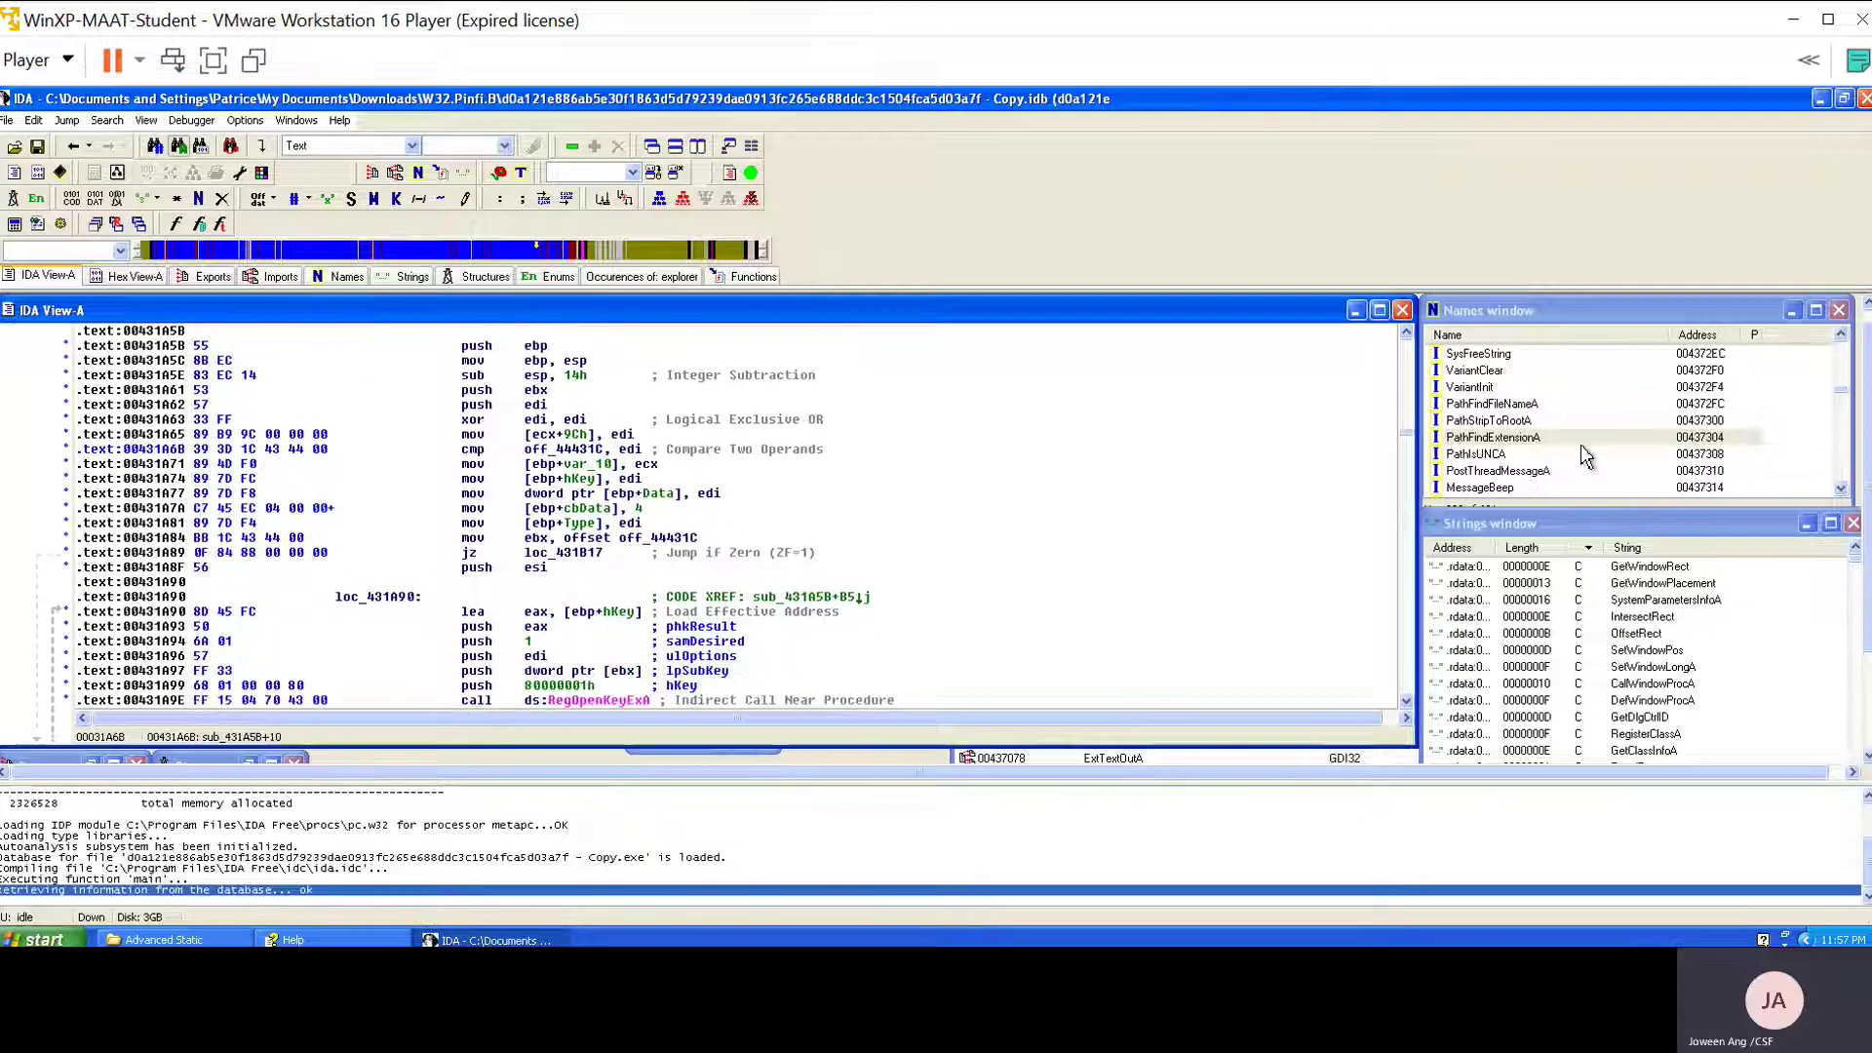
pyautogui.click(1582, 438)
pyautogui.scroll(-2, 1577, 443)
pyautogui.scroll(-4, 1574, 442)
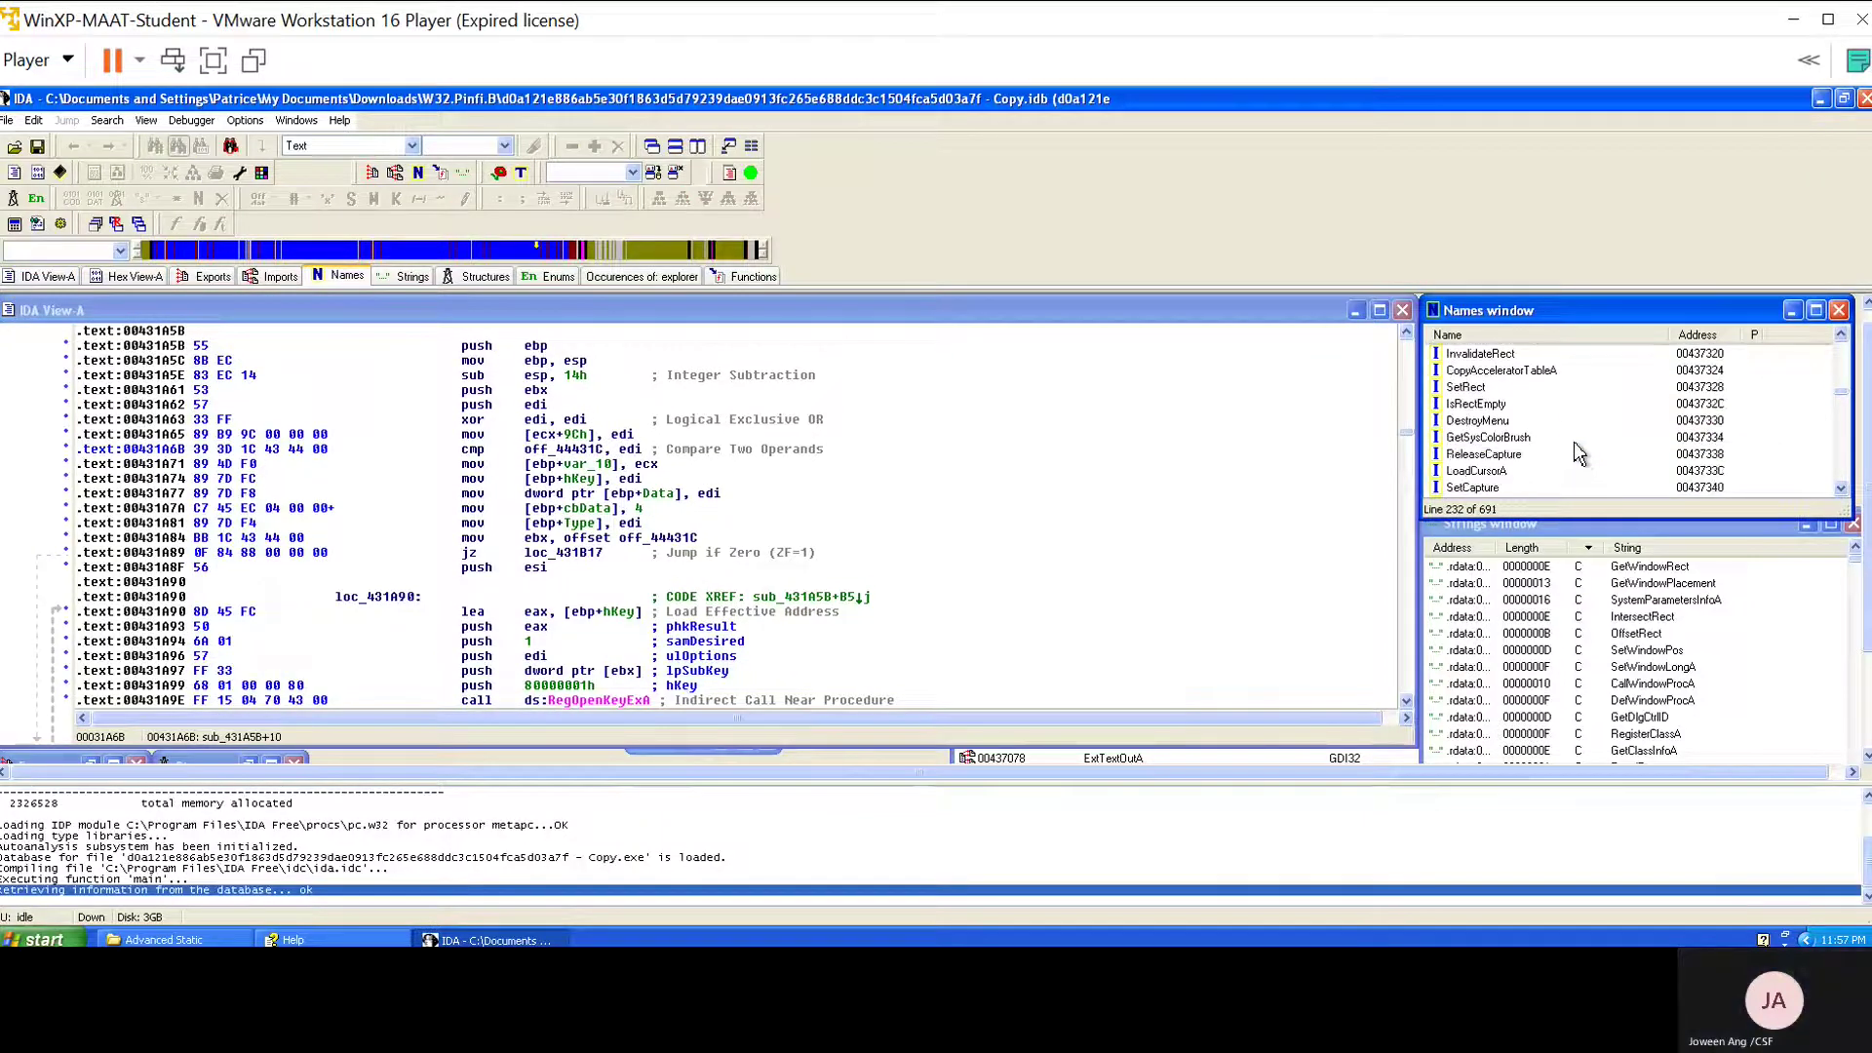
pyautogui.scroll(8, 1574, 442)
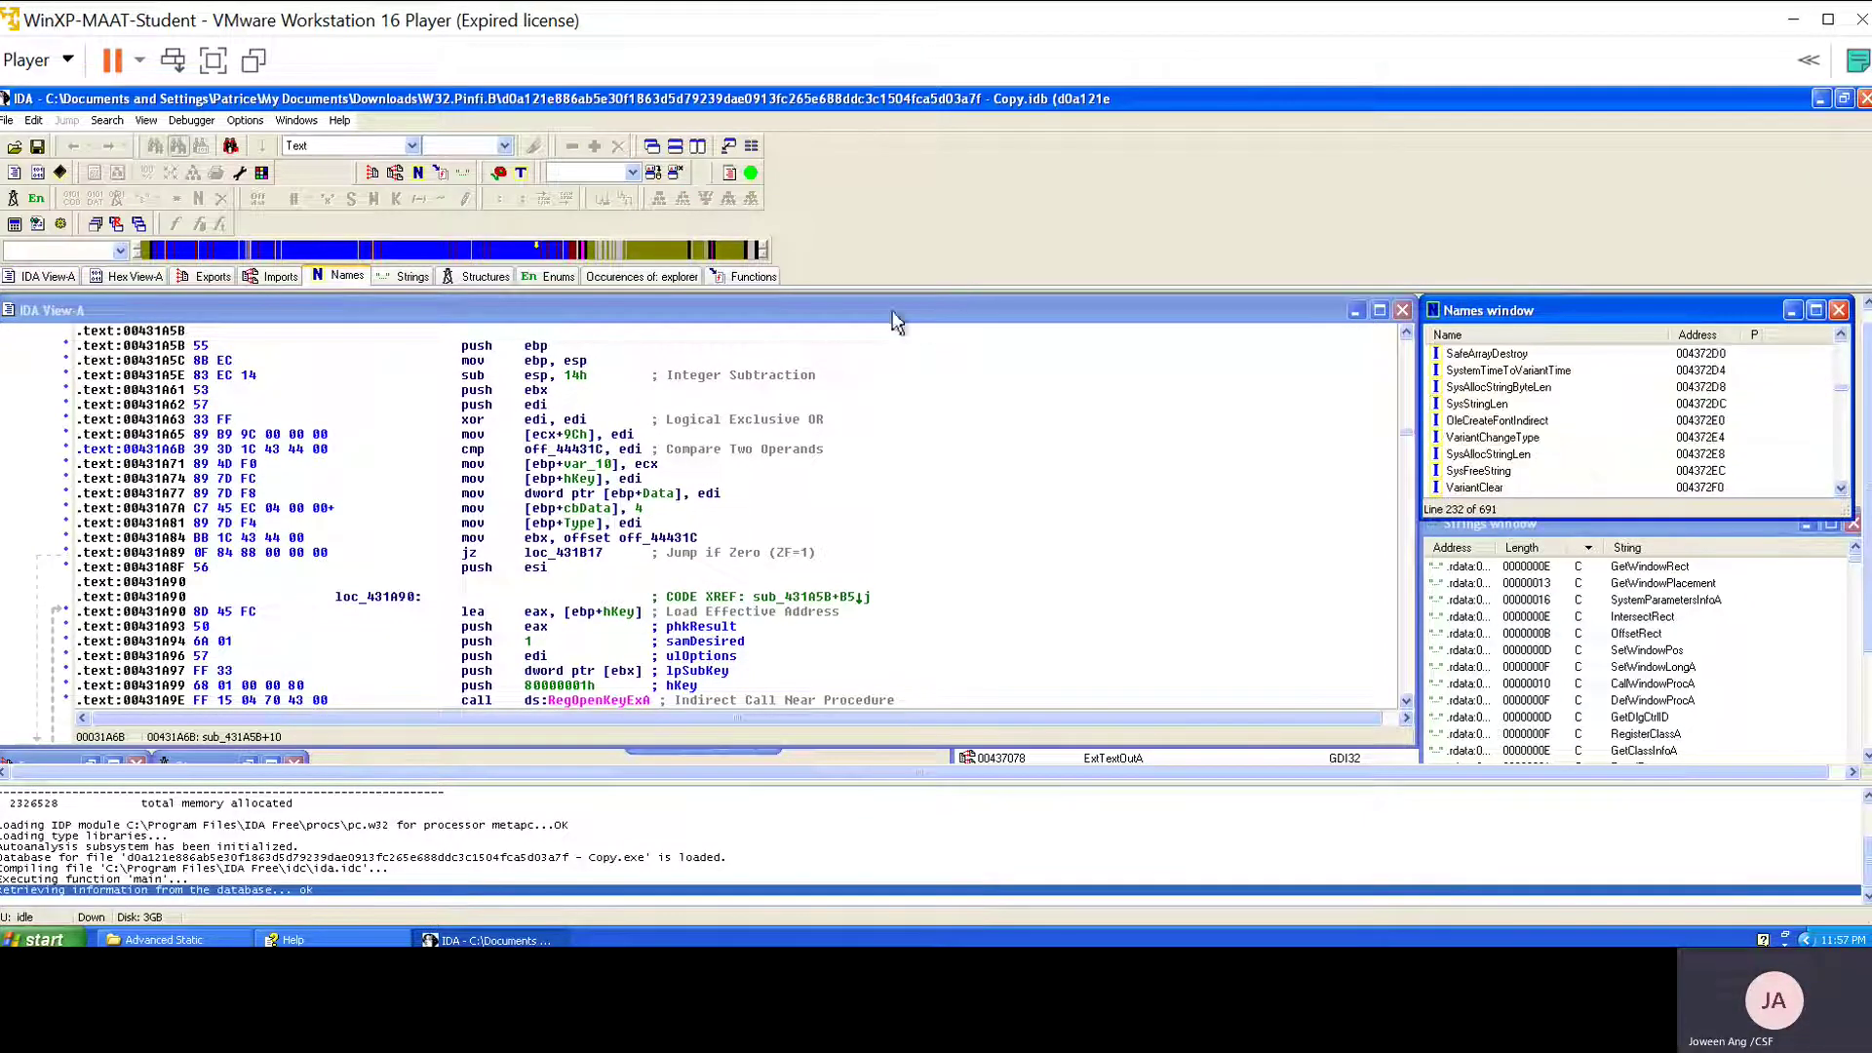
pyautogui.click(106, 121)
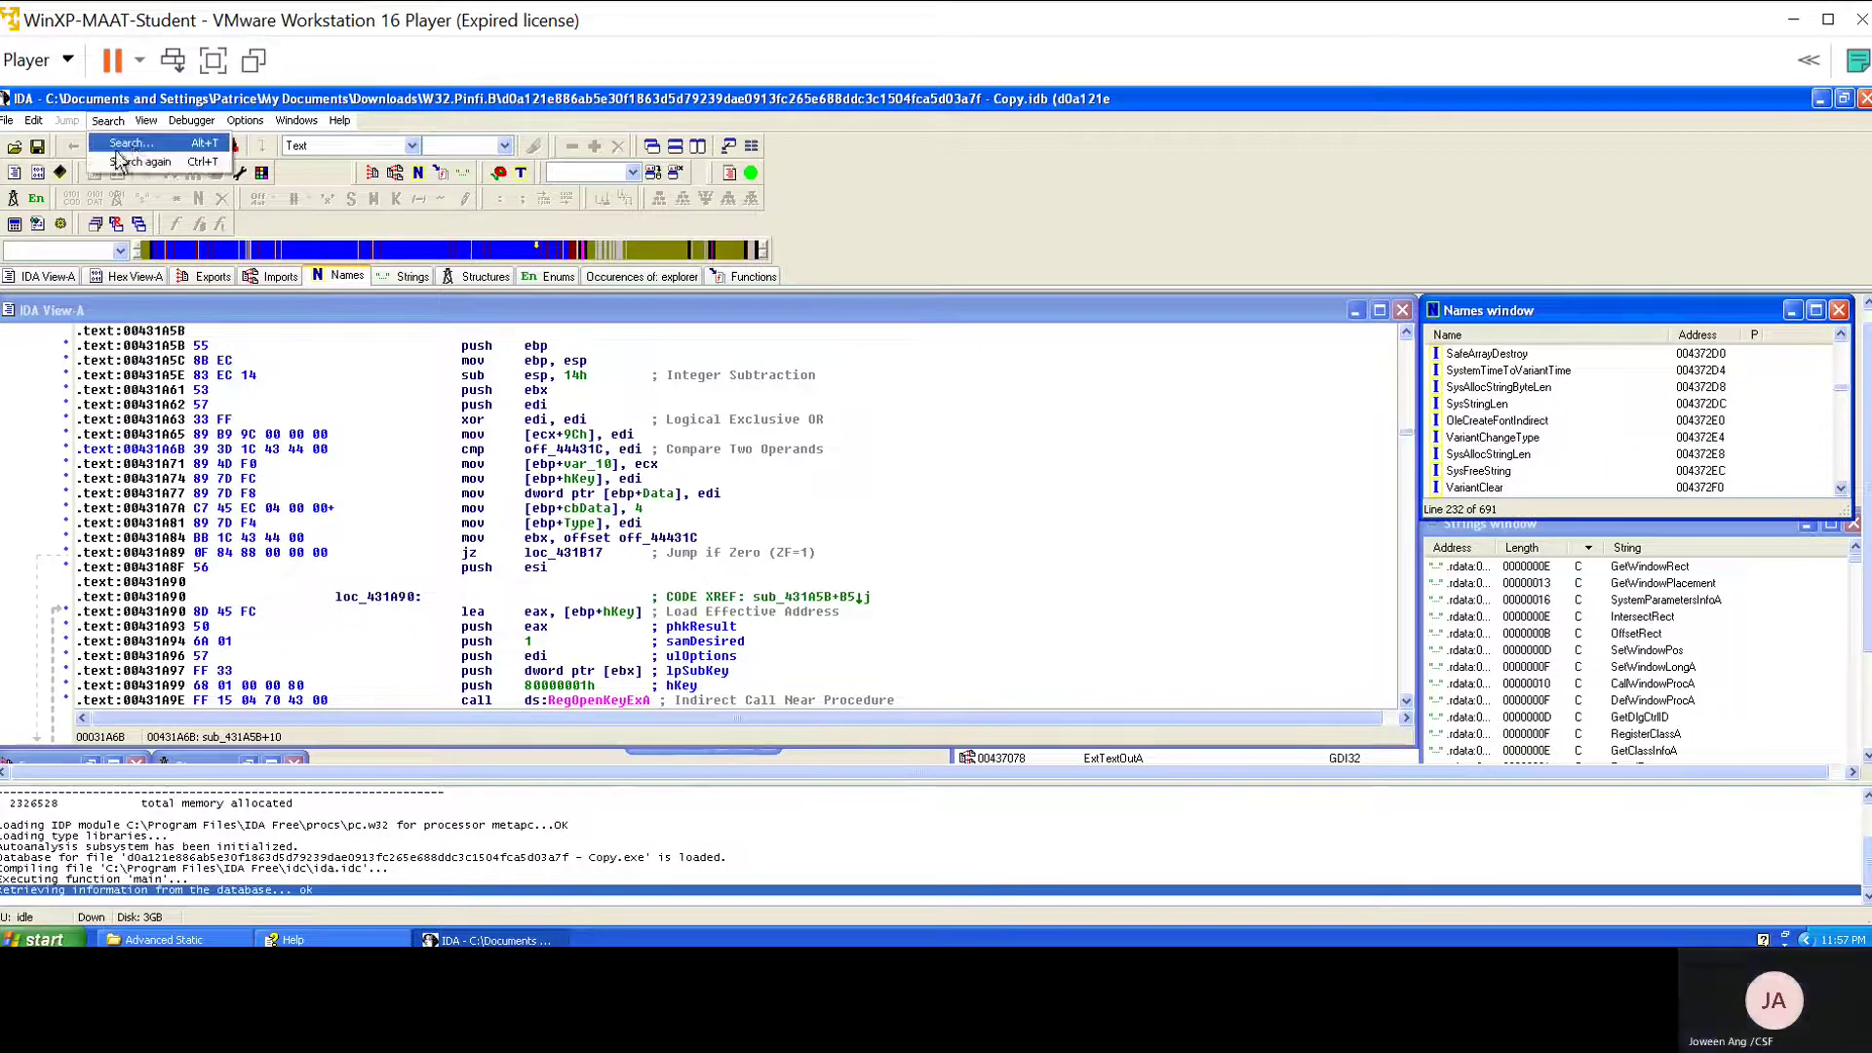
pyautogui.click(130, 144)
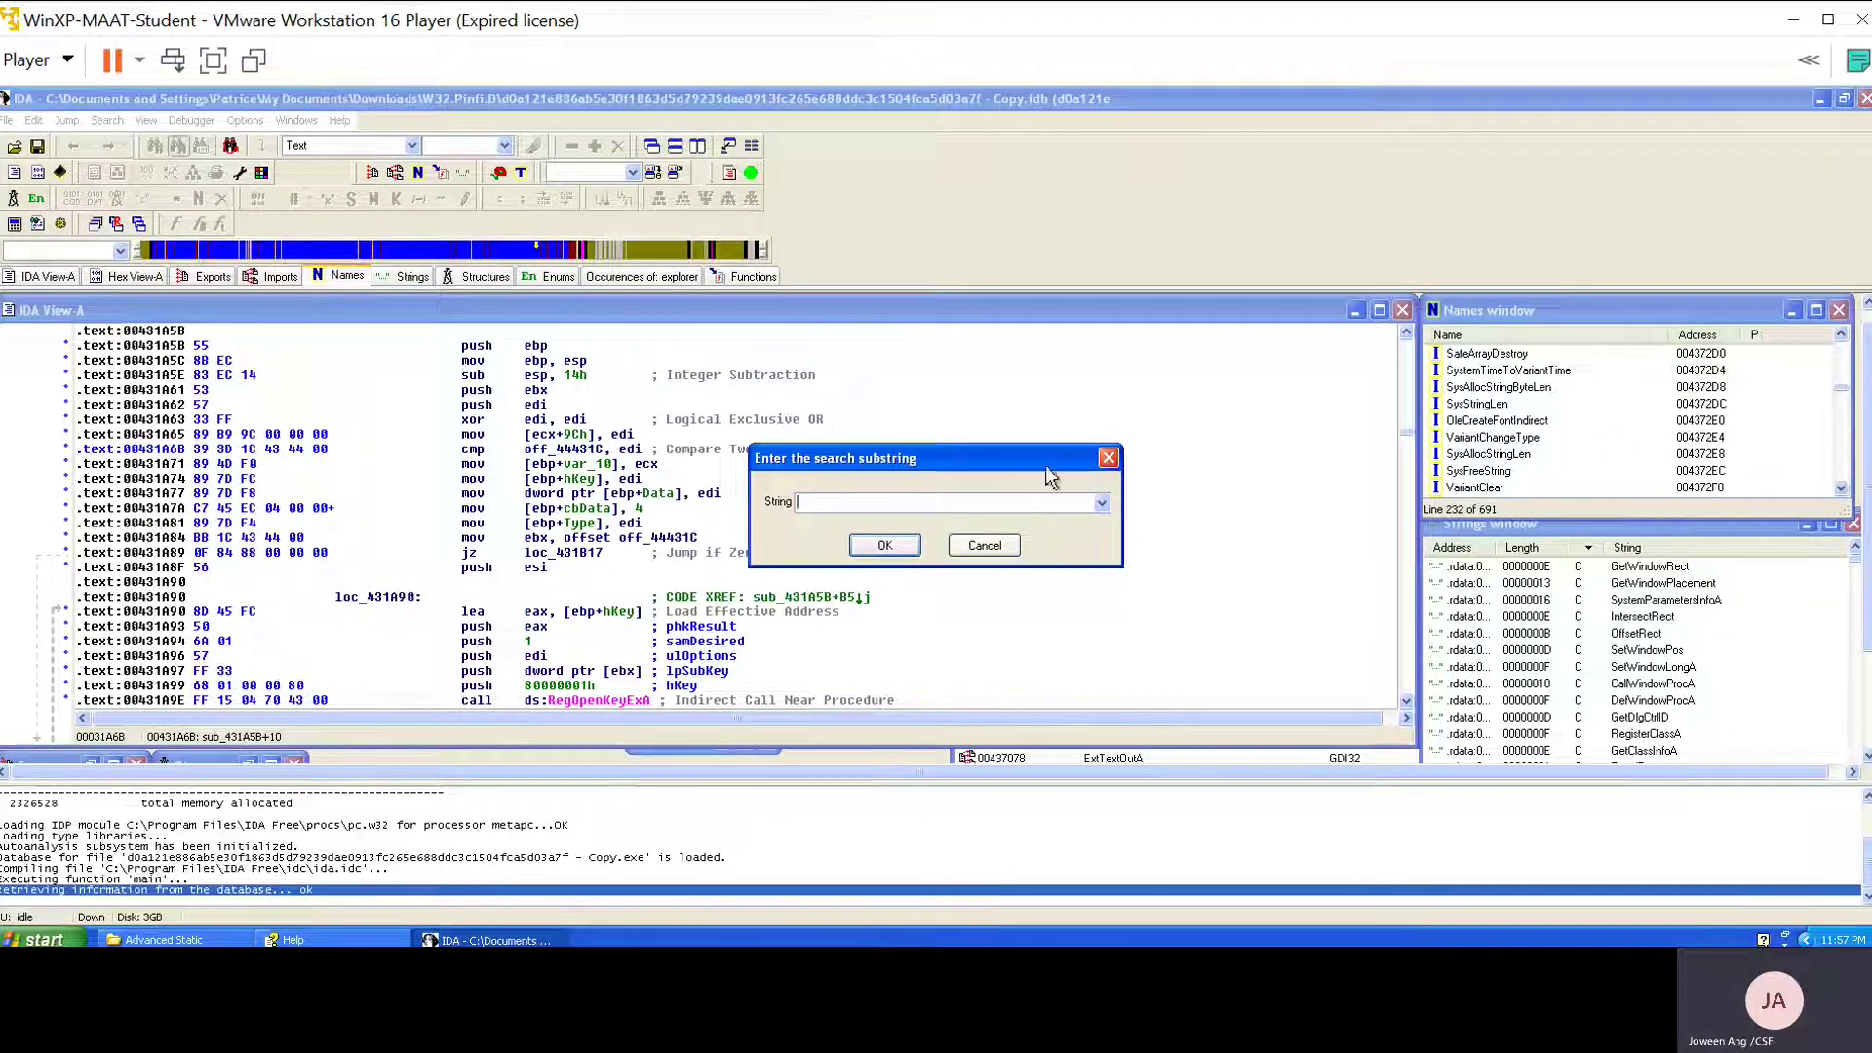
pyautogui.click(1109, 459)
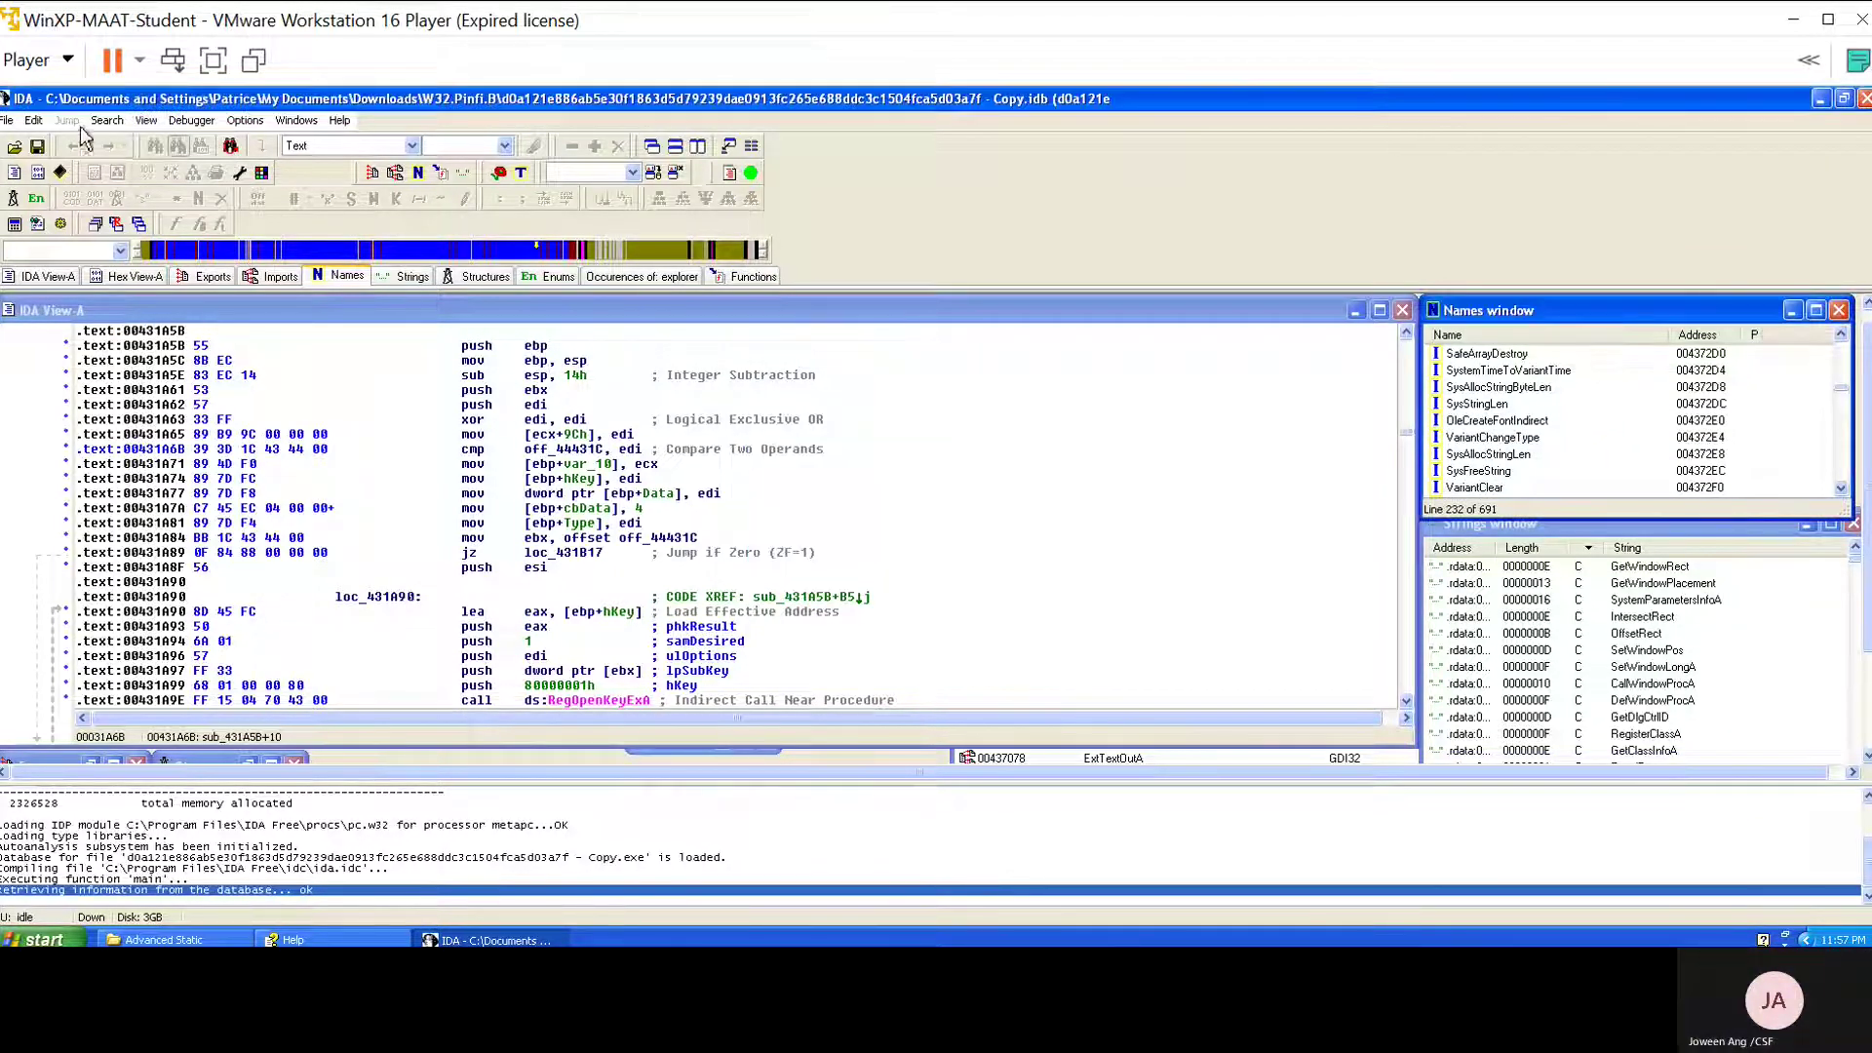
# Browse the Names window back to the registry functions and jump to RegCreateKeyExA in the disassembly.
pyautogui.scroll(-7, 1609, 453)
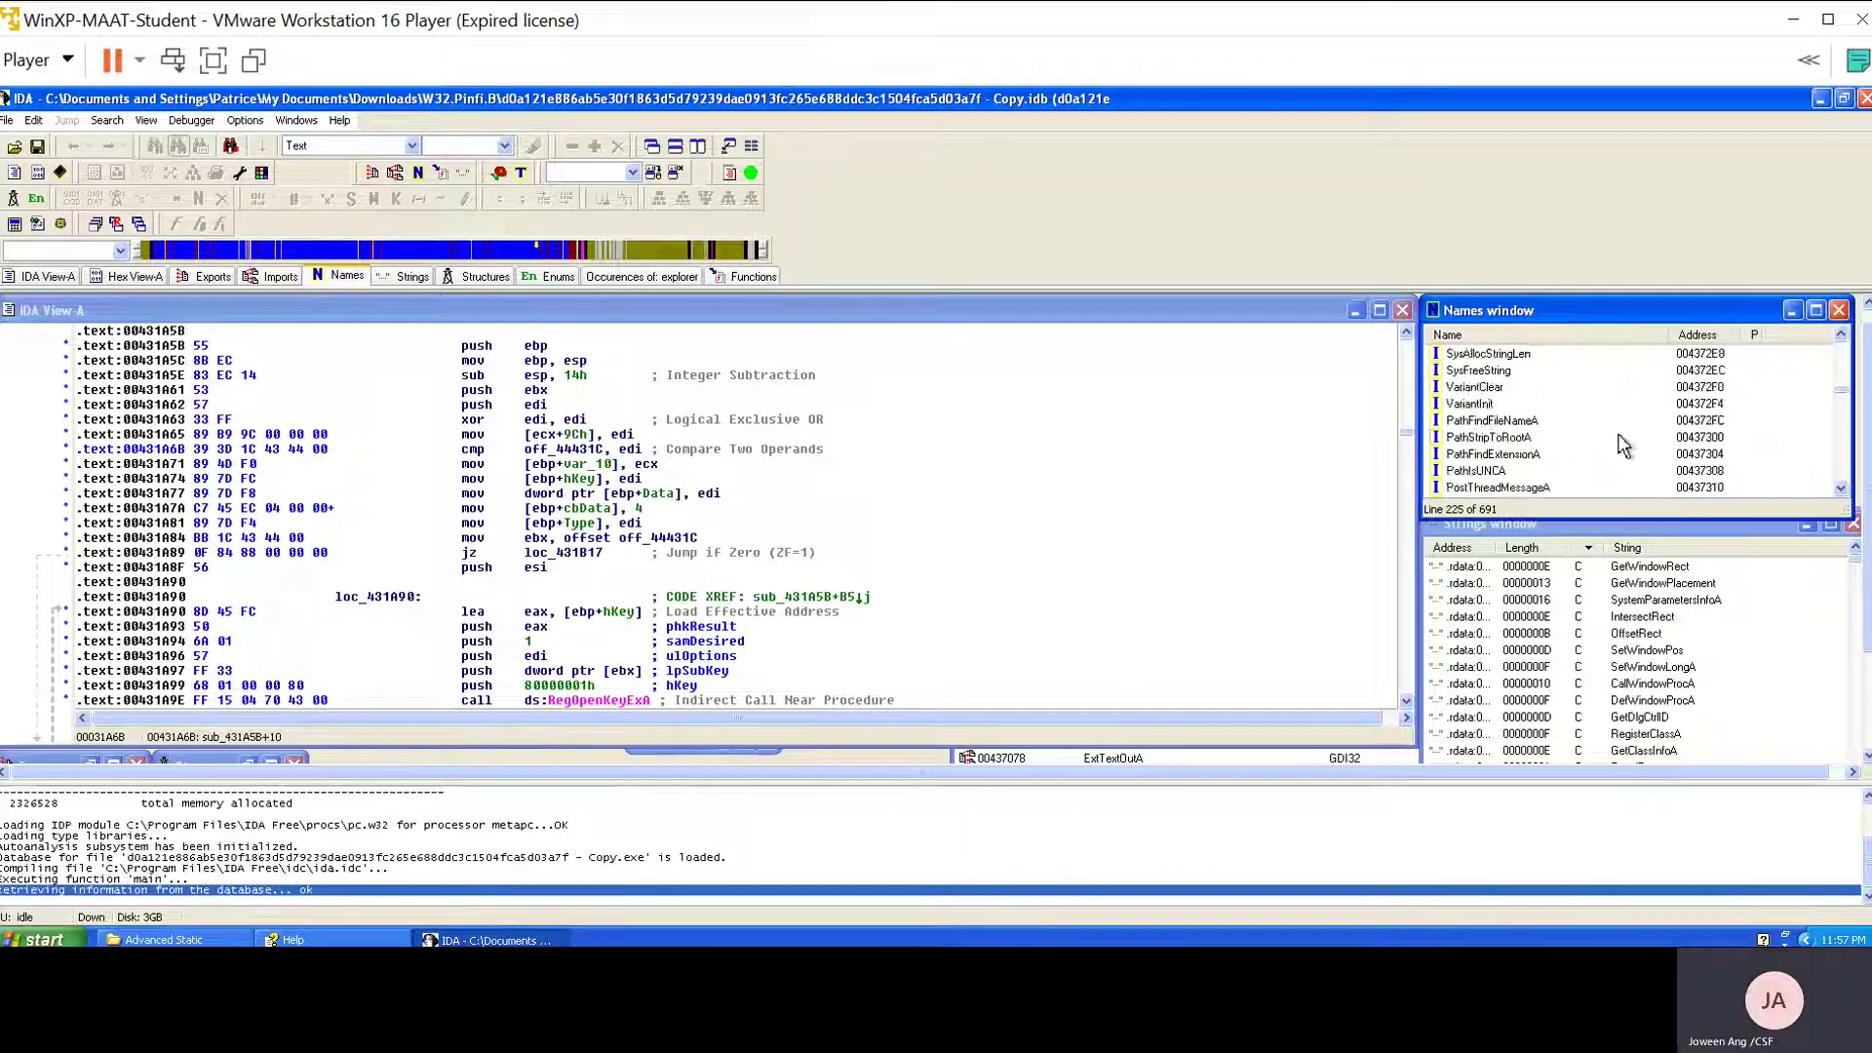
pyautogui.scroll(20, 1623, 446)
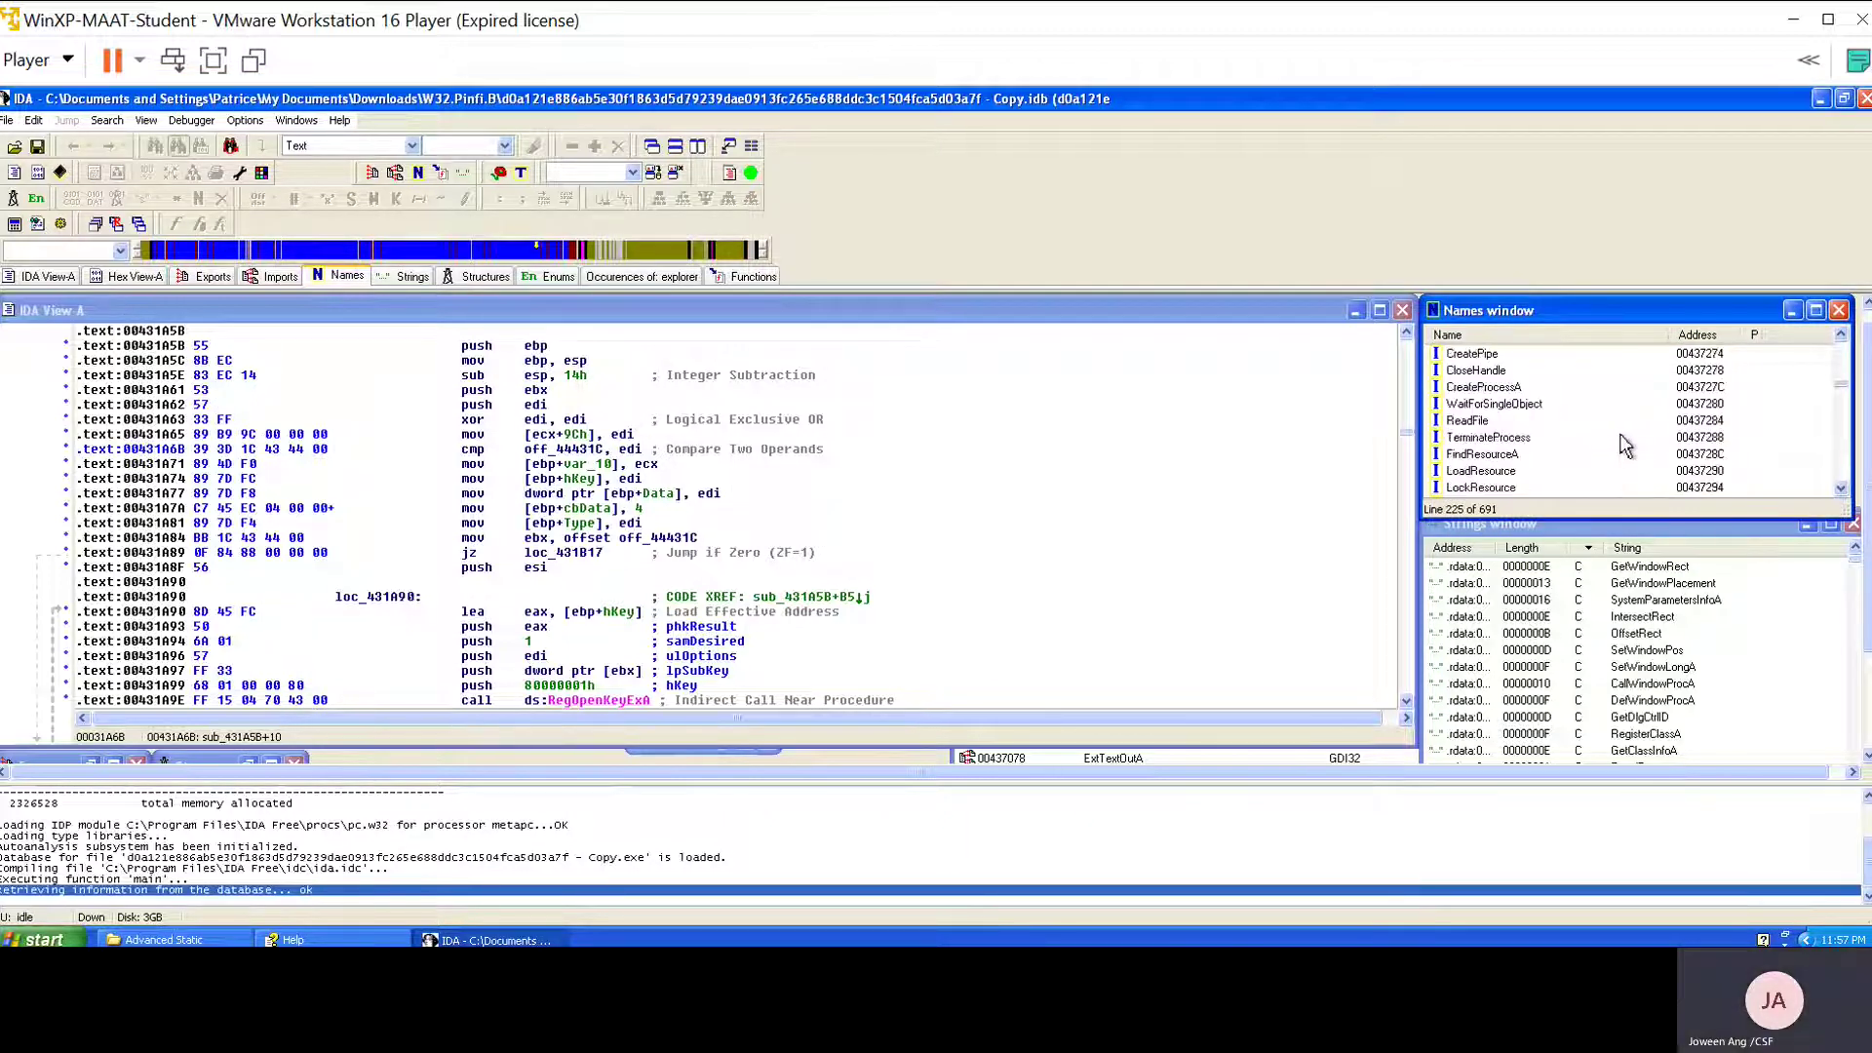
pyautogui.scroll(12, 1625, 445)
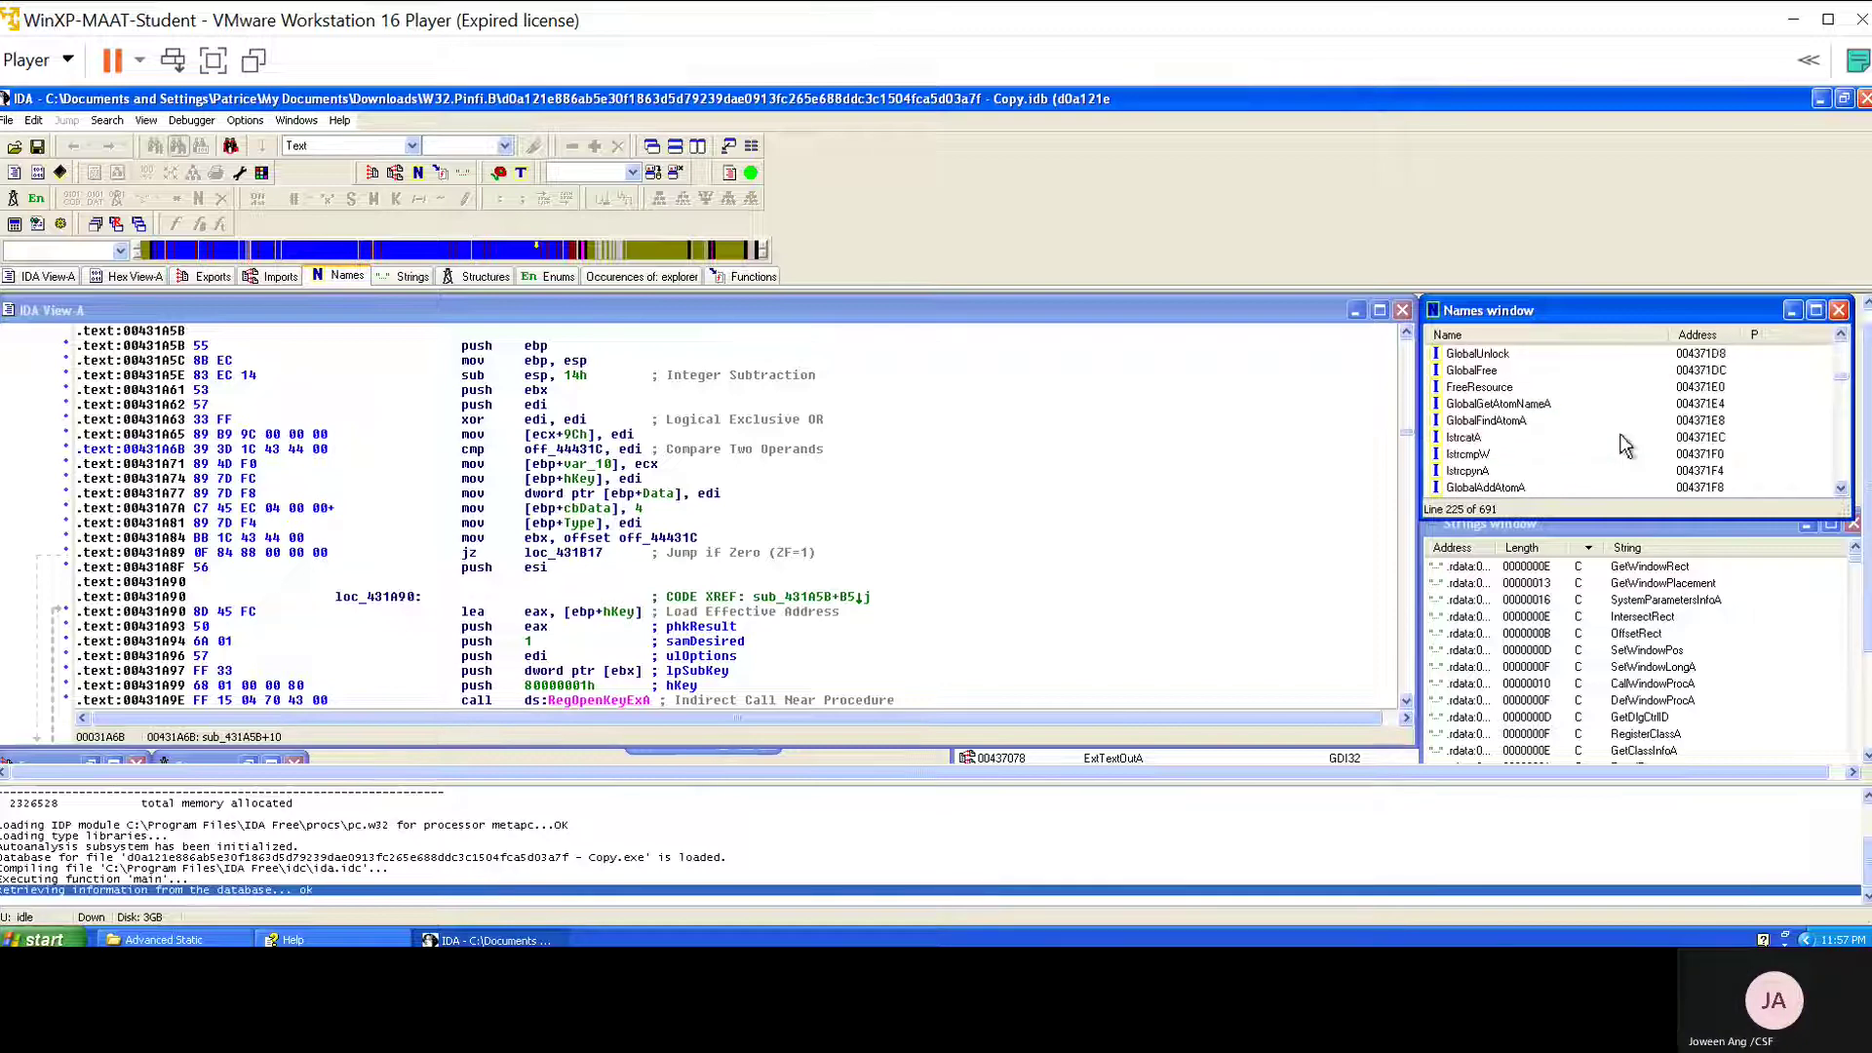
pyautogui.scroll(7, 1626, 446)
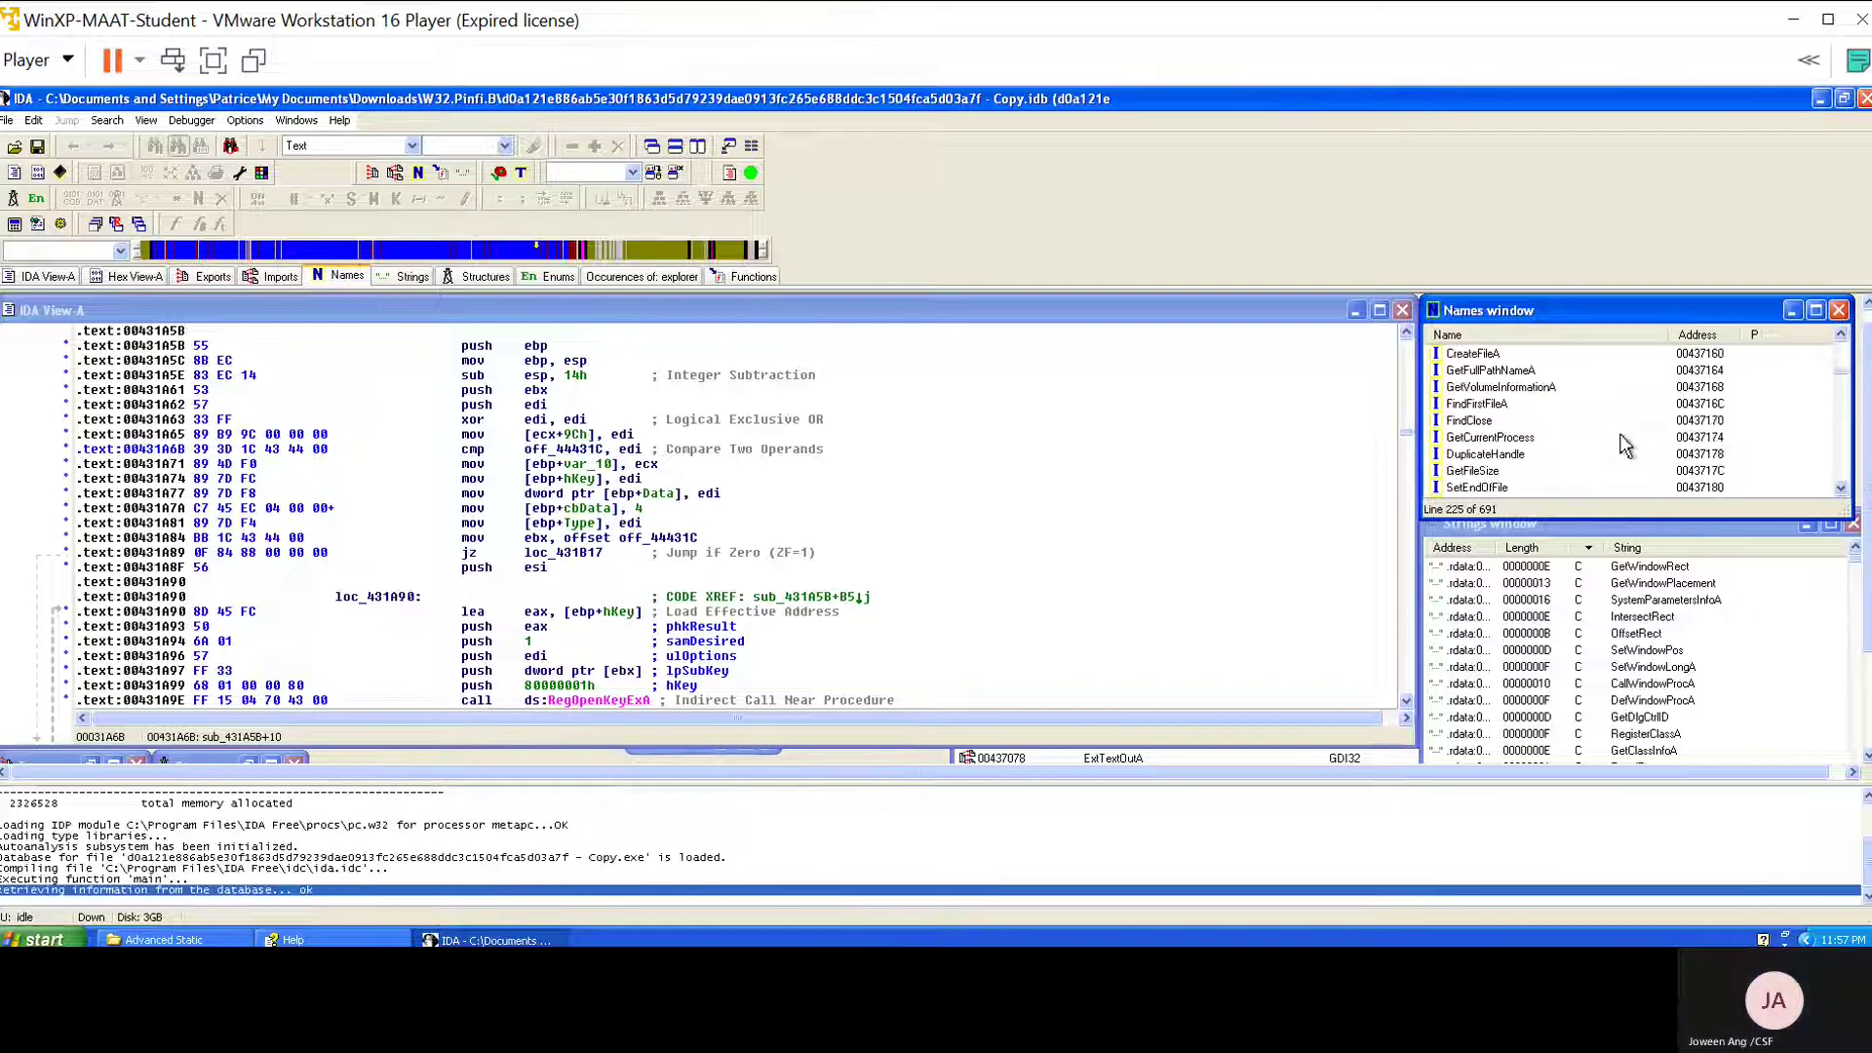
pyautogui.scroll(6, 1626, 446)
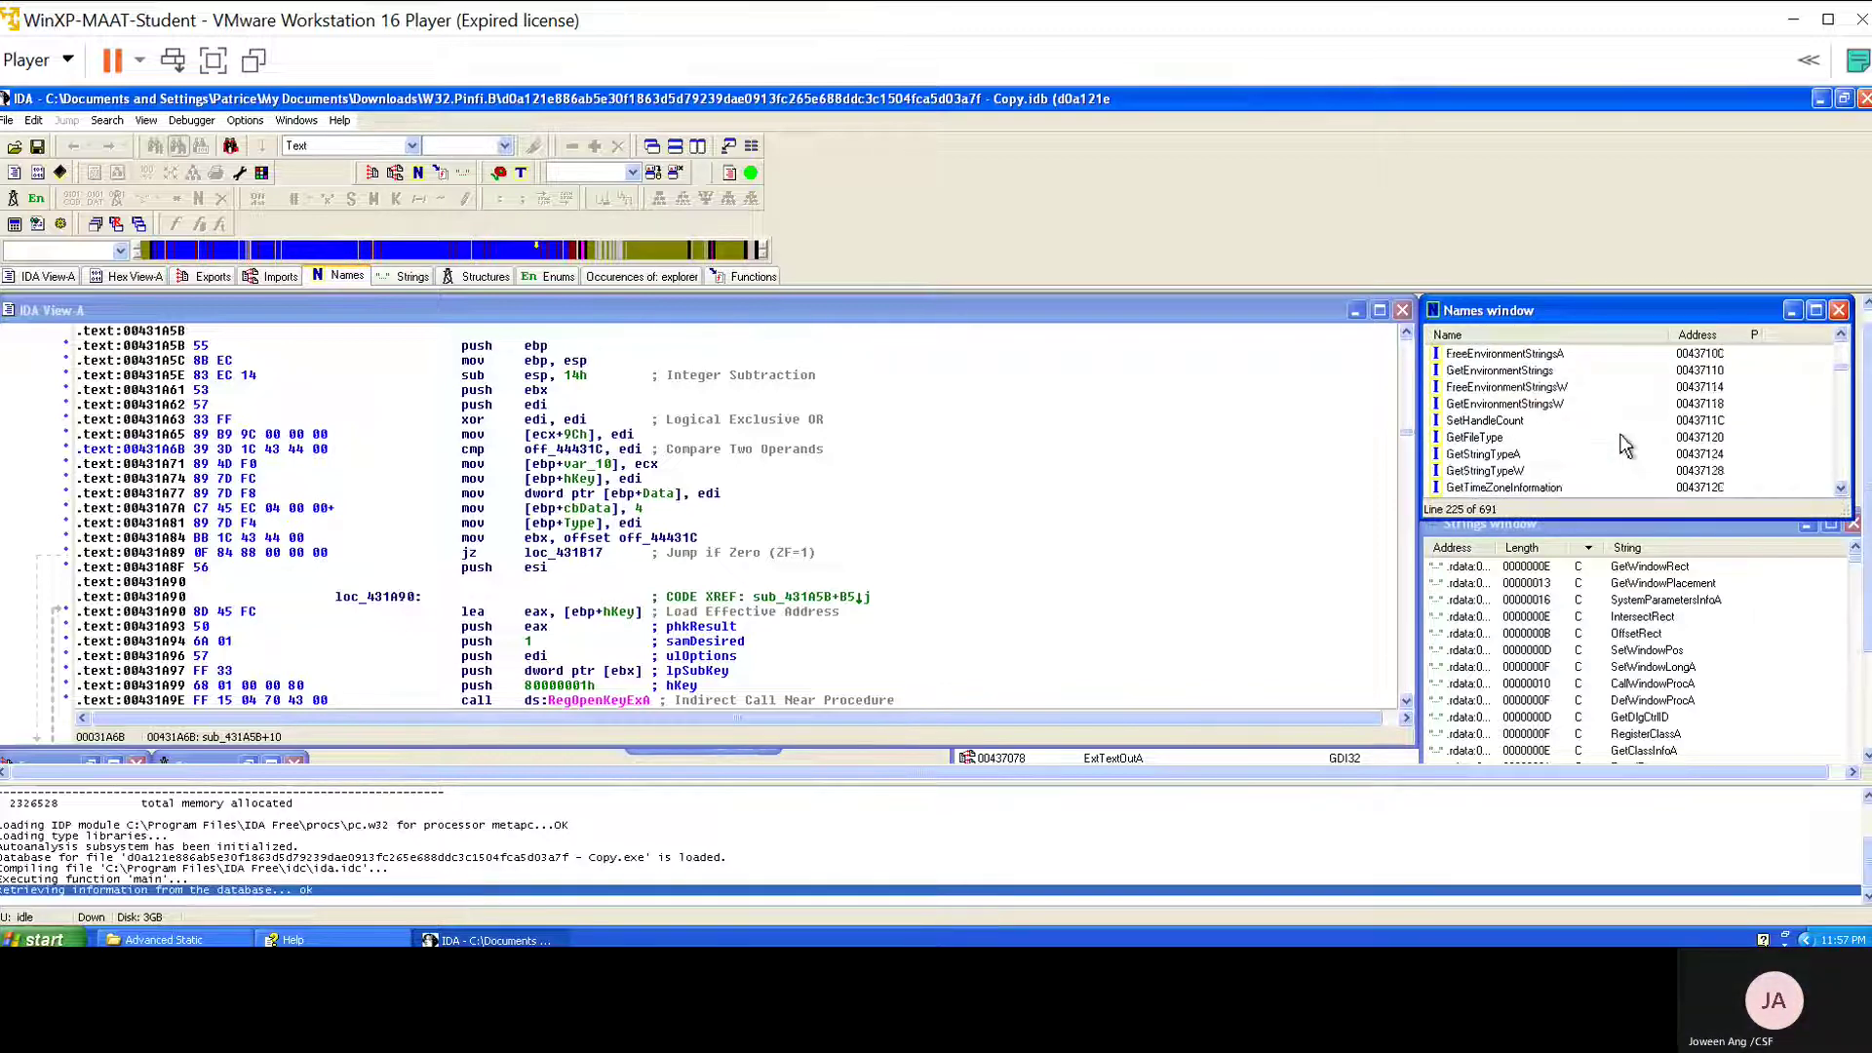
pyautogui.scroll(3, 1626, 446)
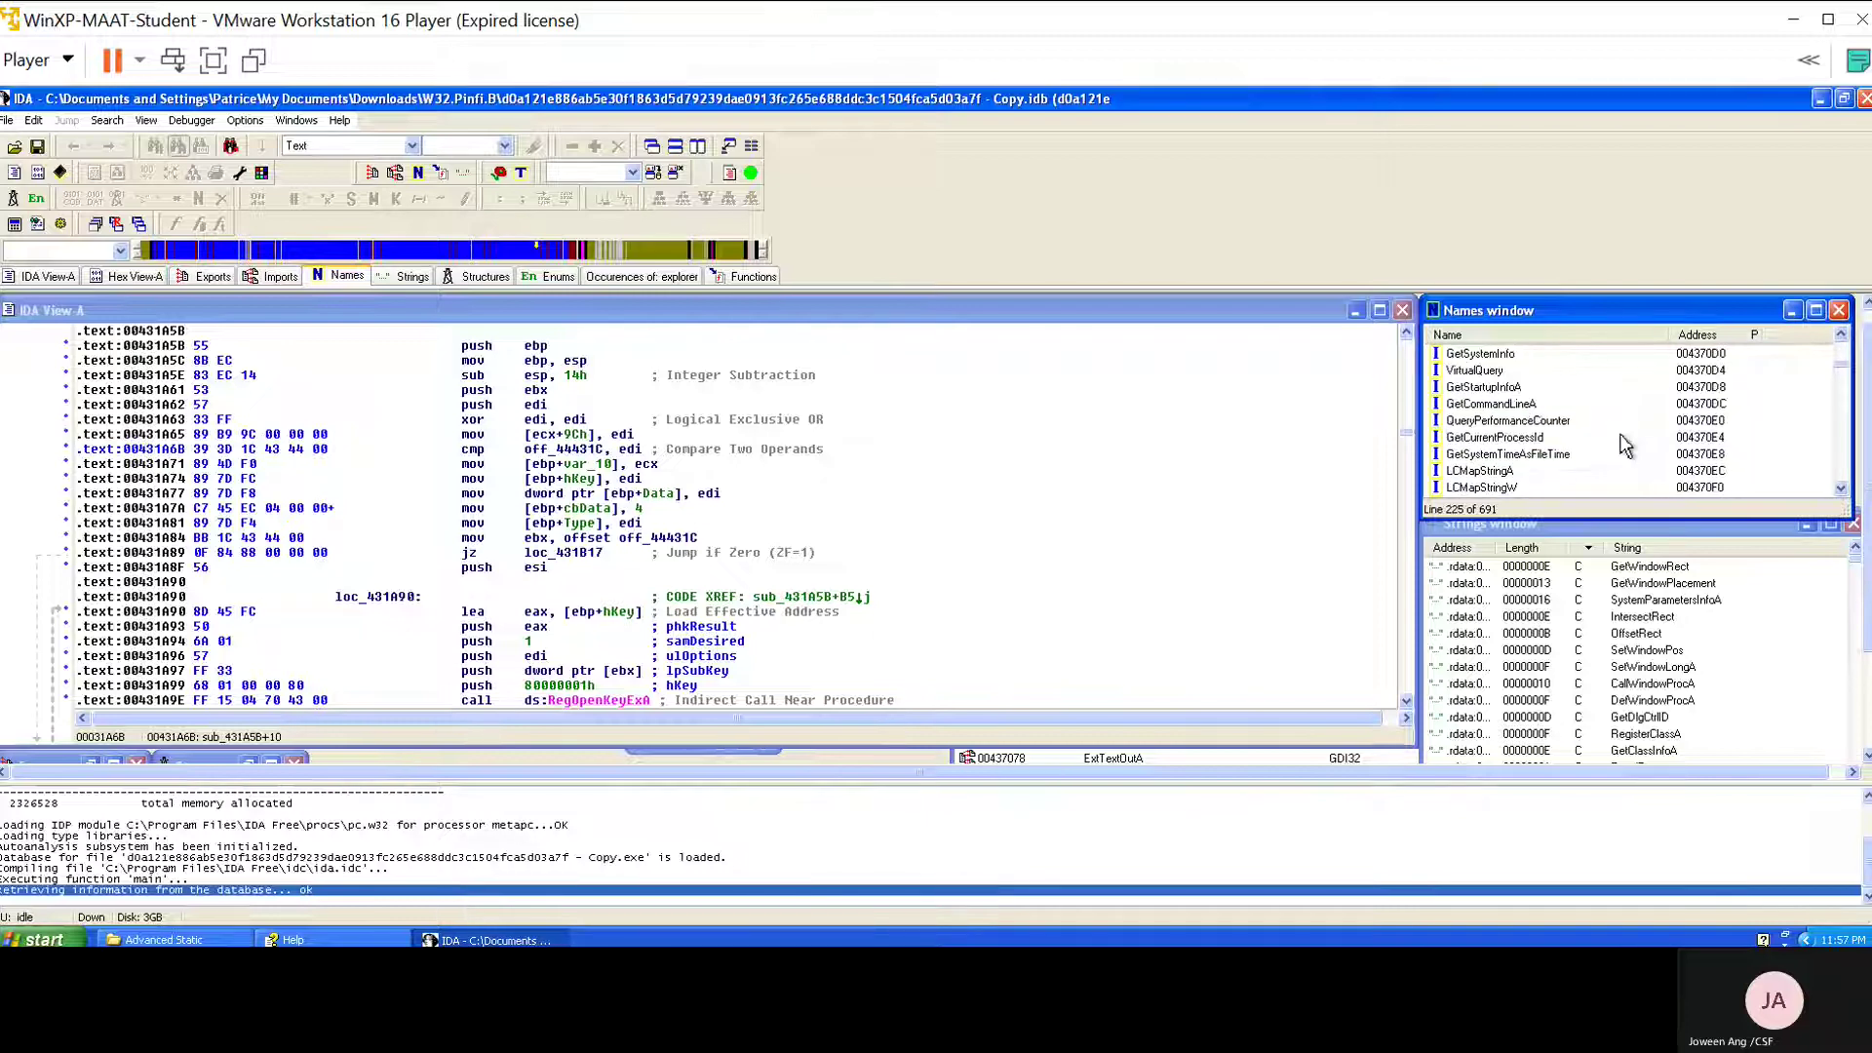
pyautogui.scroll(9, 1625, 446)
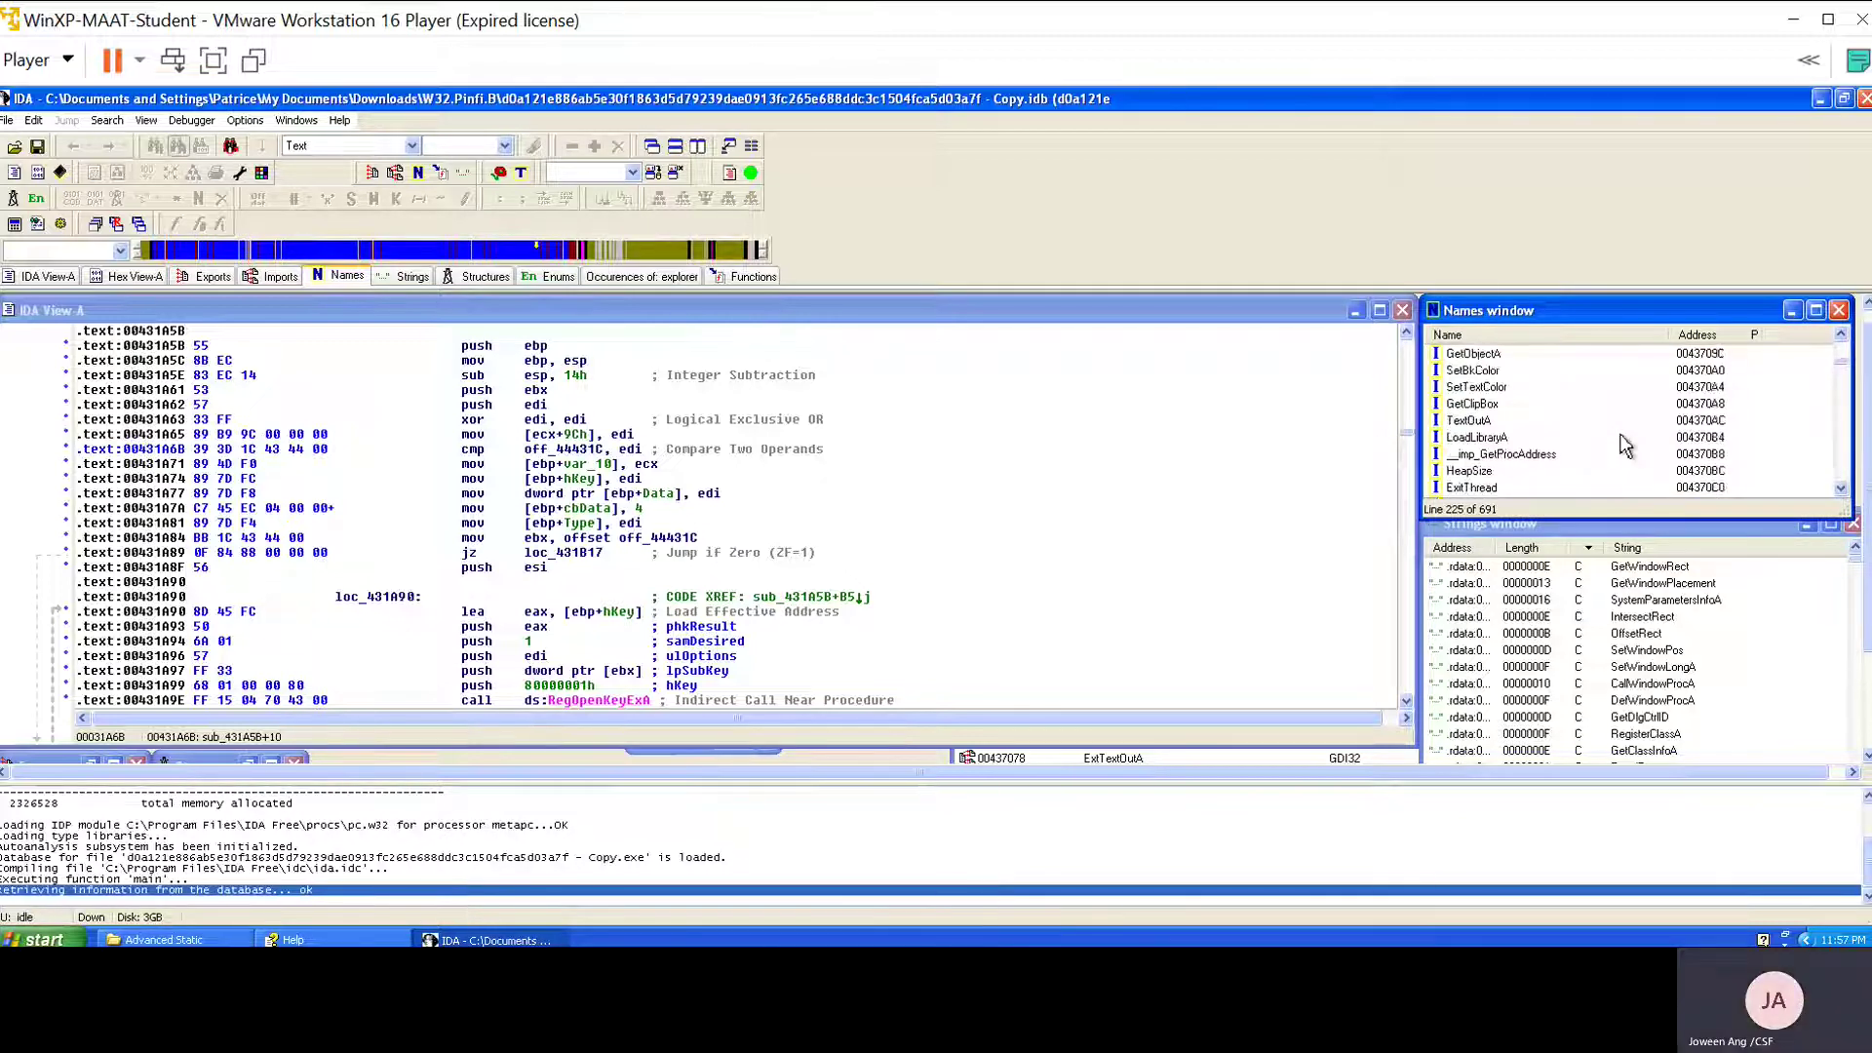
pyautogui.scroll(7, 1626, 446)
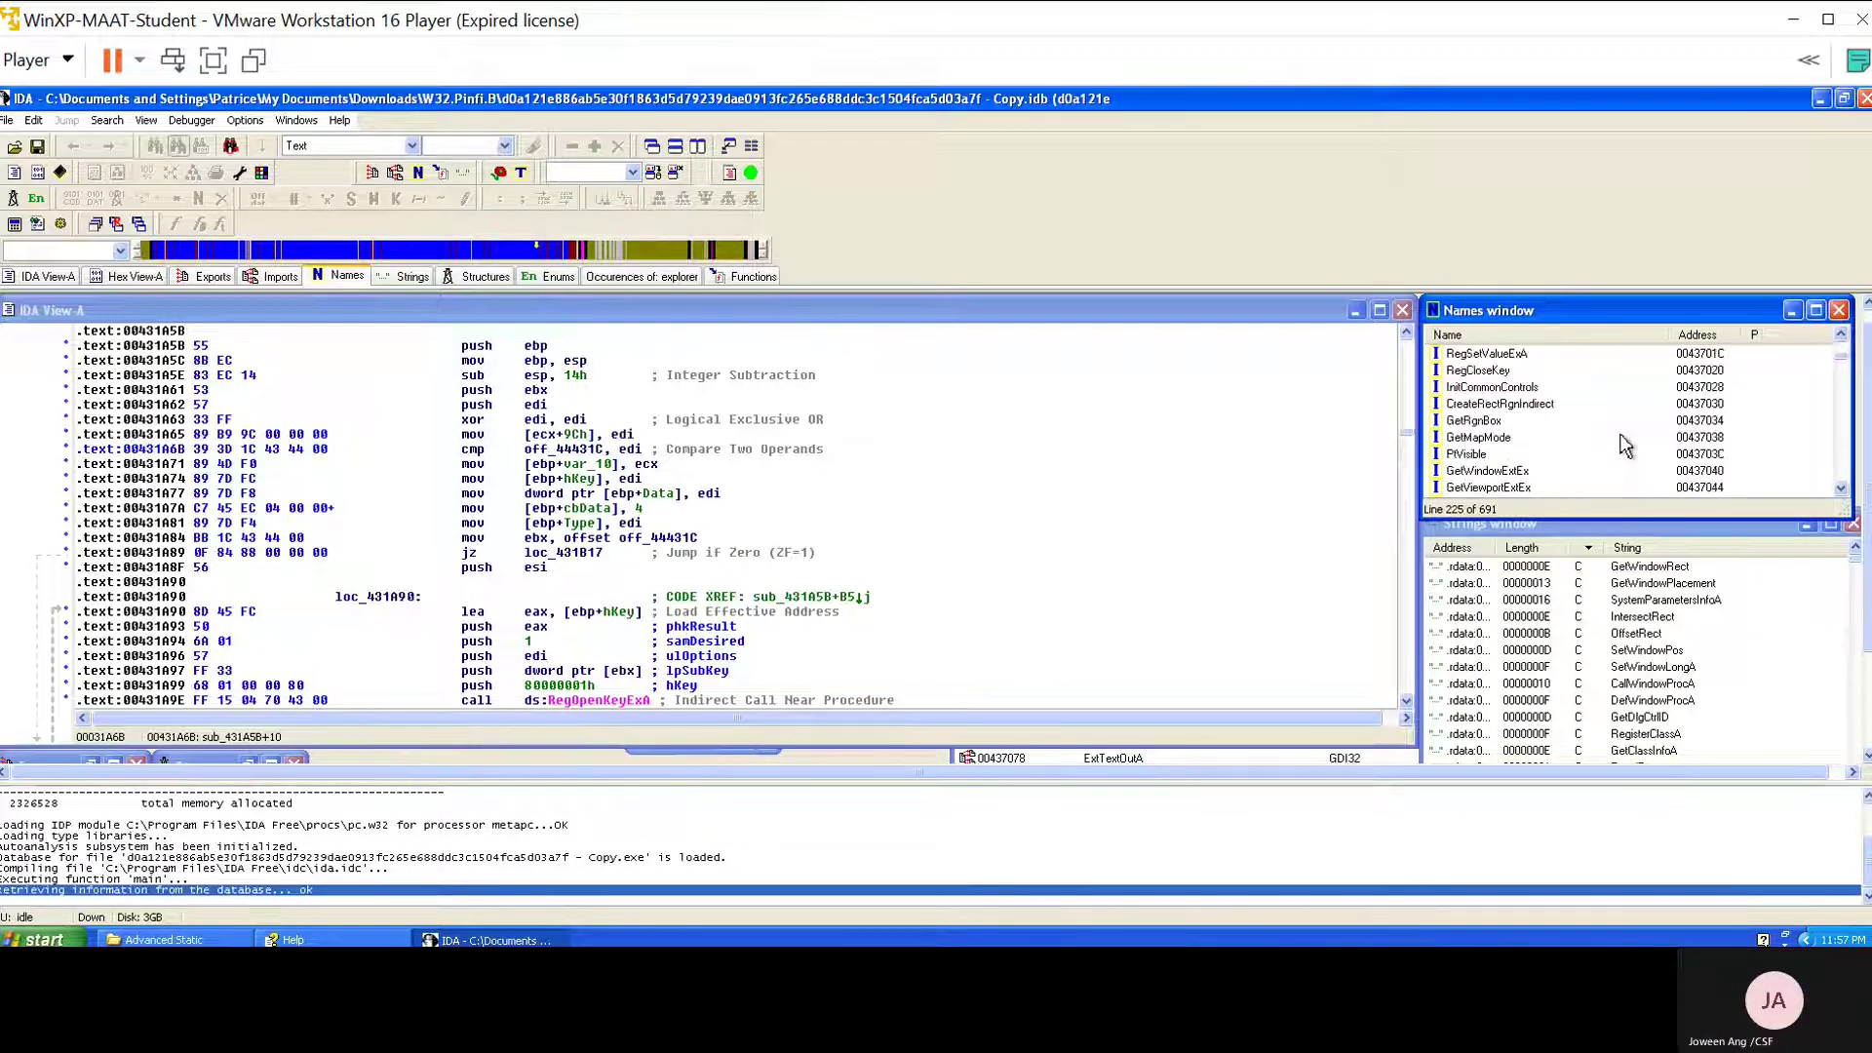
pyautogui.doubleClick(1516, 440)
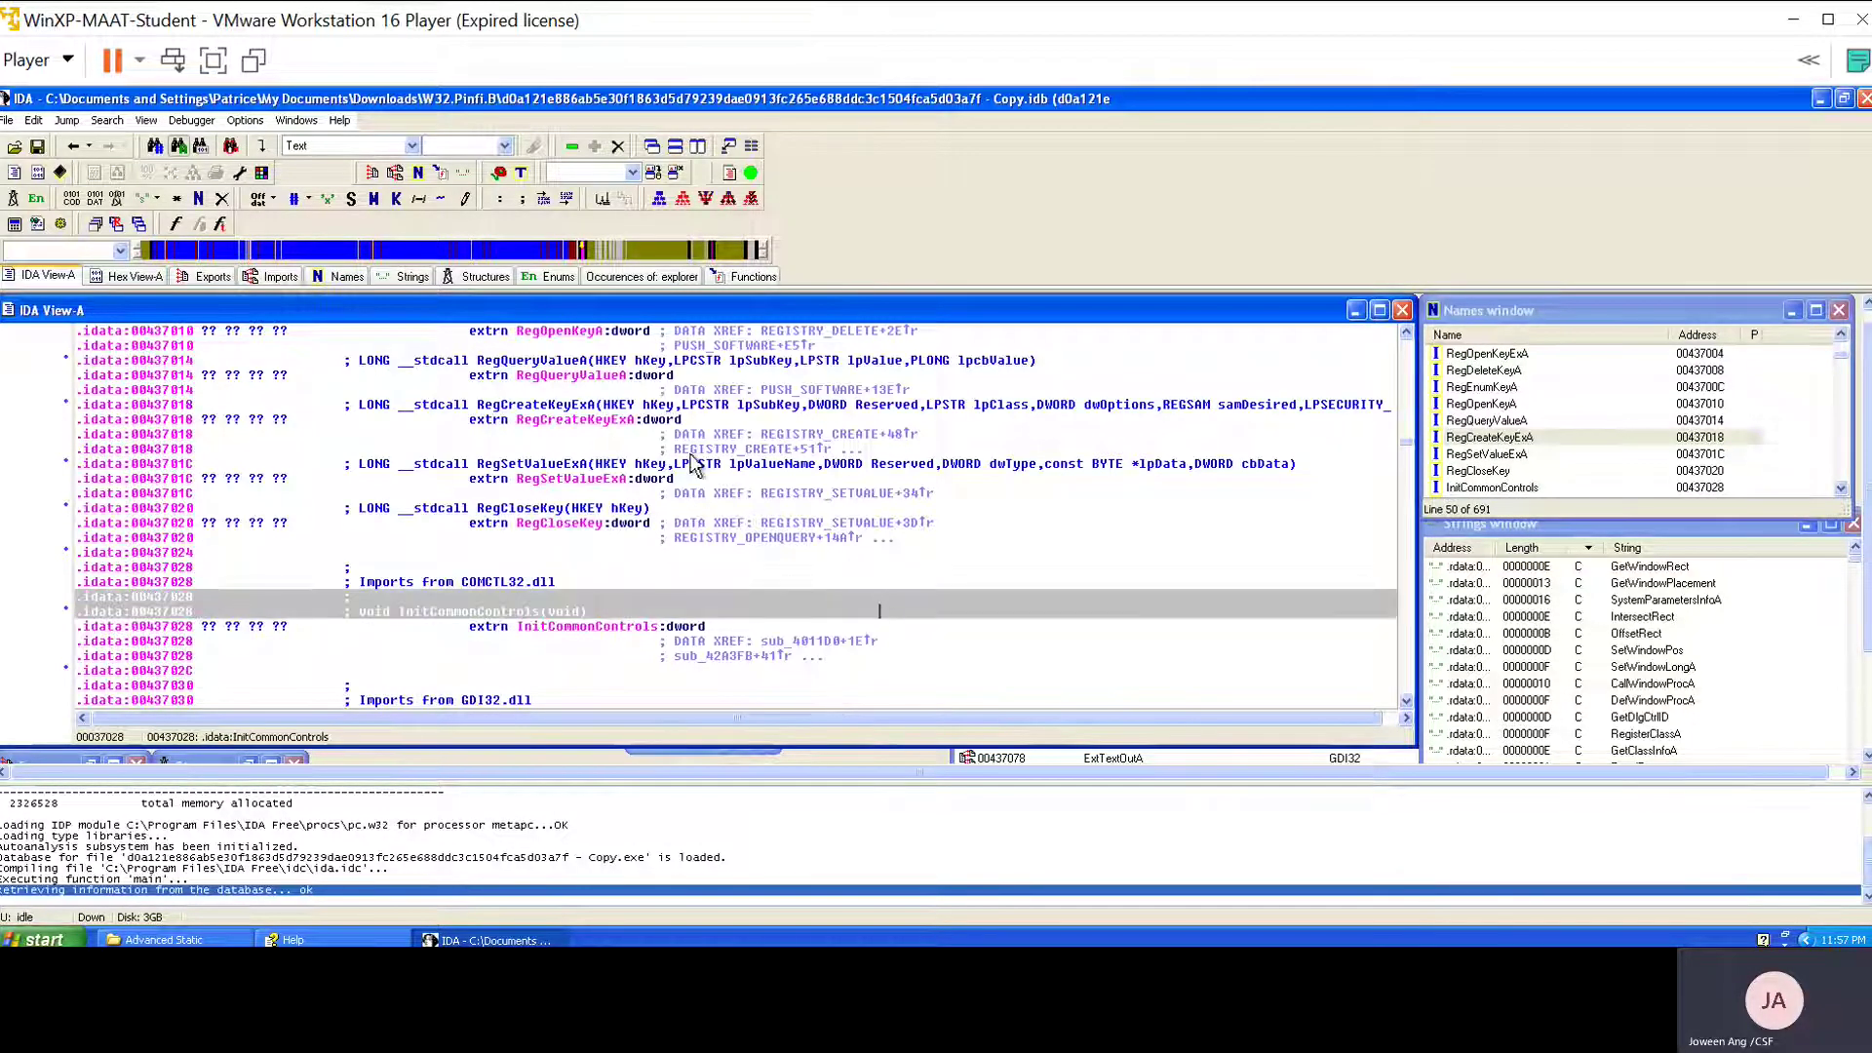
# Follow the REGISTRY_CREATE+48 cross-reference of RegCreateKeyExA to the code that uses it.
pyautogui.click(583, 420)
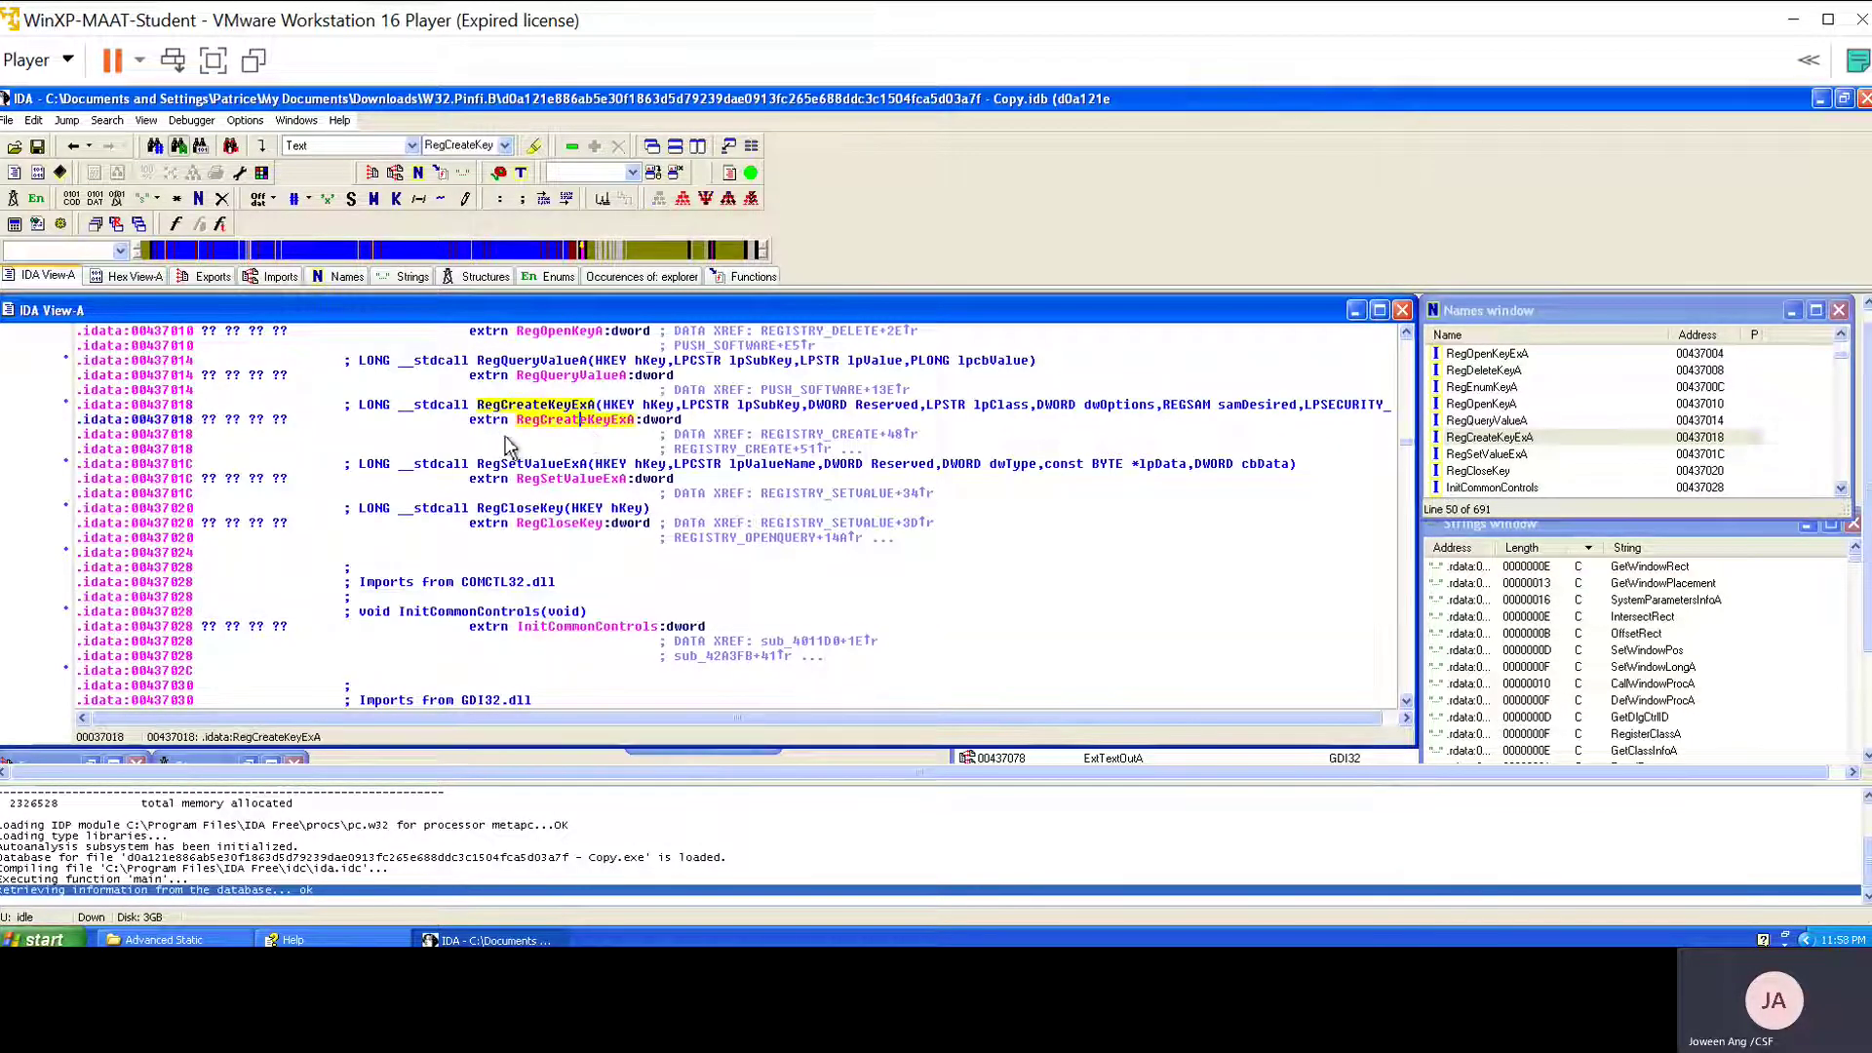
pyautogui.click(828, 436)
pyautogui.moveTo(828, 436)
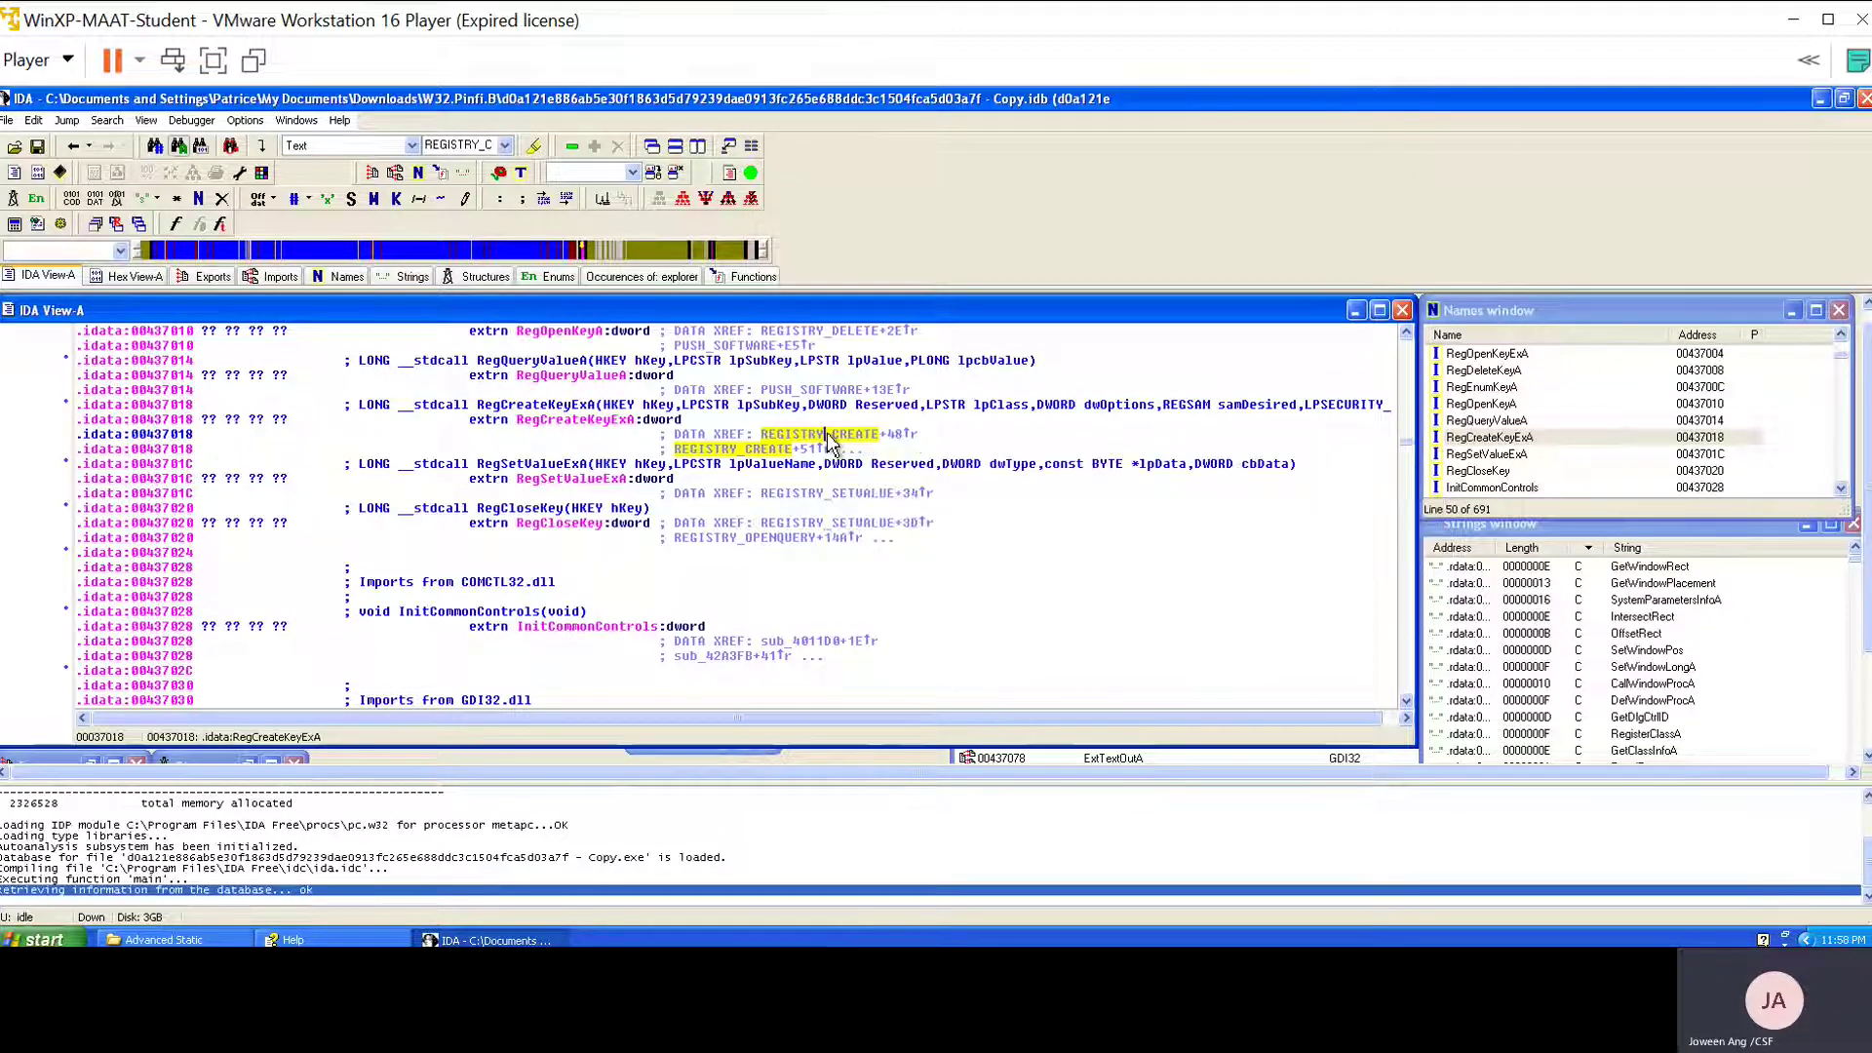
pyautogui.doubleClick(828, 438)
# Switch the disassembly of the REGISTRY_CREATE function to graph view.
pyautogui.rightClick(1000, 484)
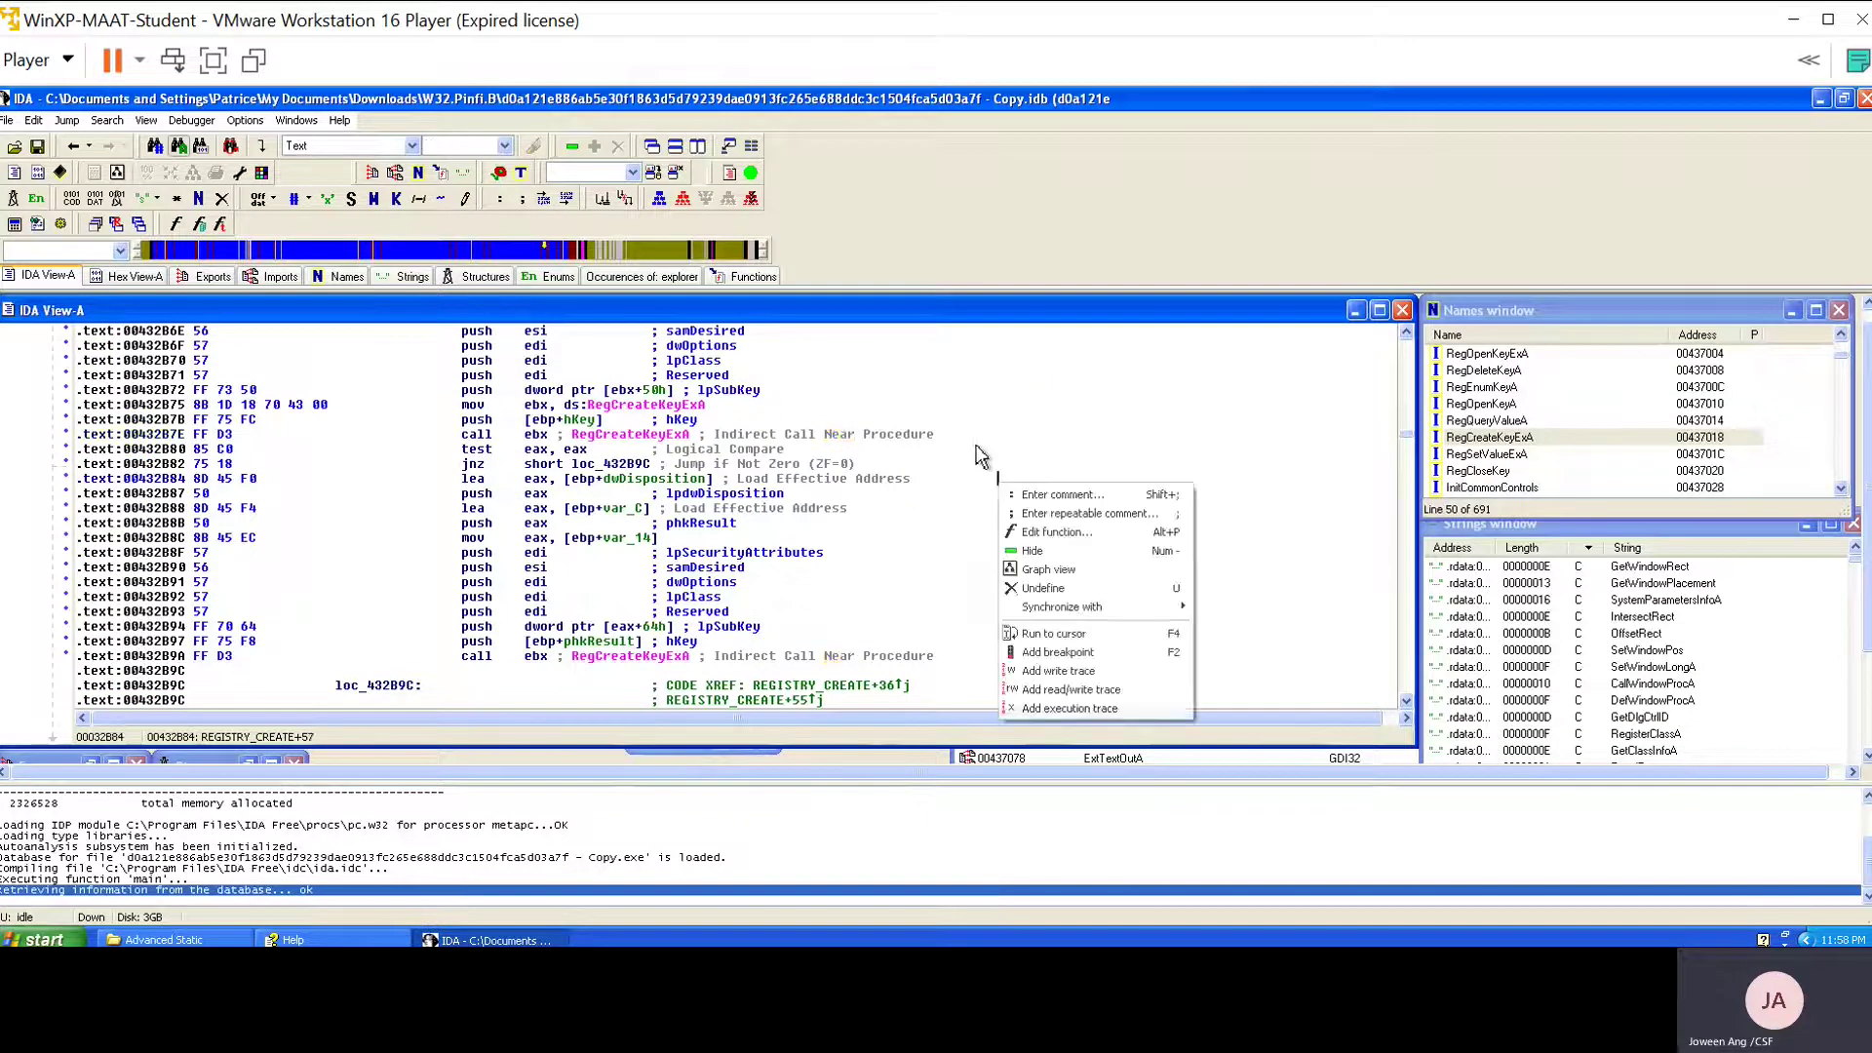
pyautogui.rightClick(983, 417)
pyautogui.rightClick(919, 550)
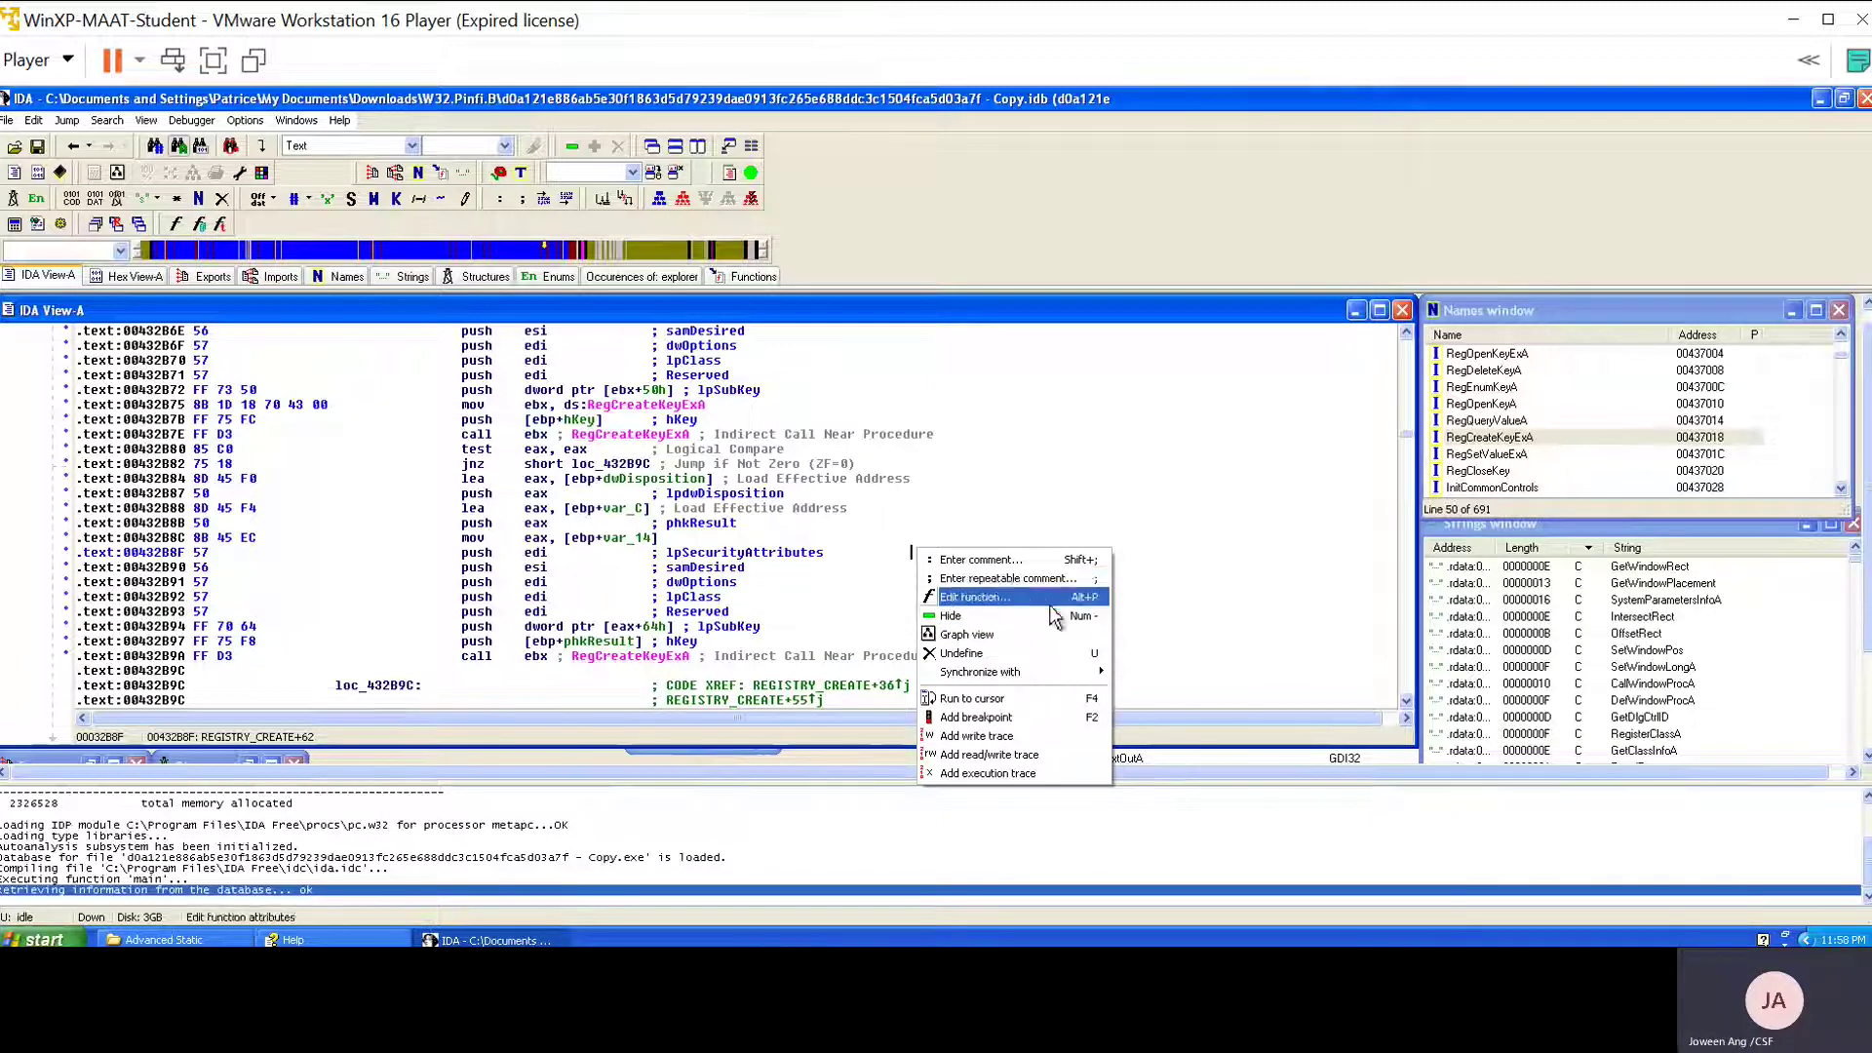
pyautogui.click(1033, 632)
# Examine the entry block of the REGISTRY_CREATE graph around the RegOpenKeyExA call and highlight the aSoftware offset.
pyautogui.scroll(2, 942, 518)
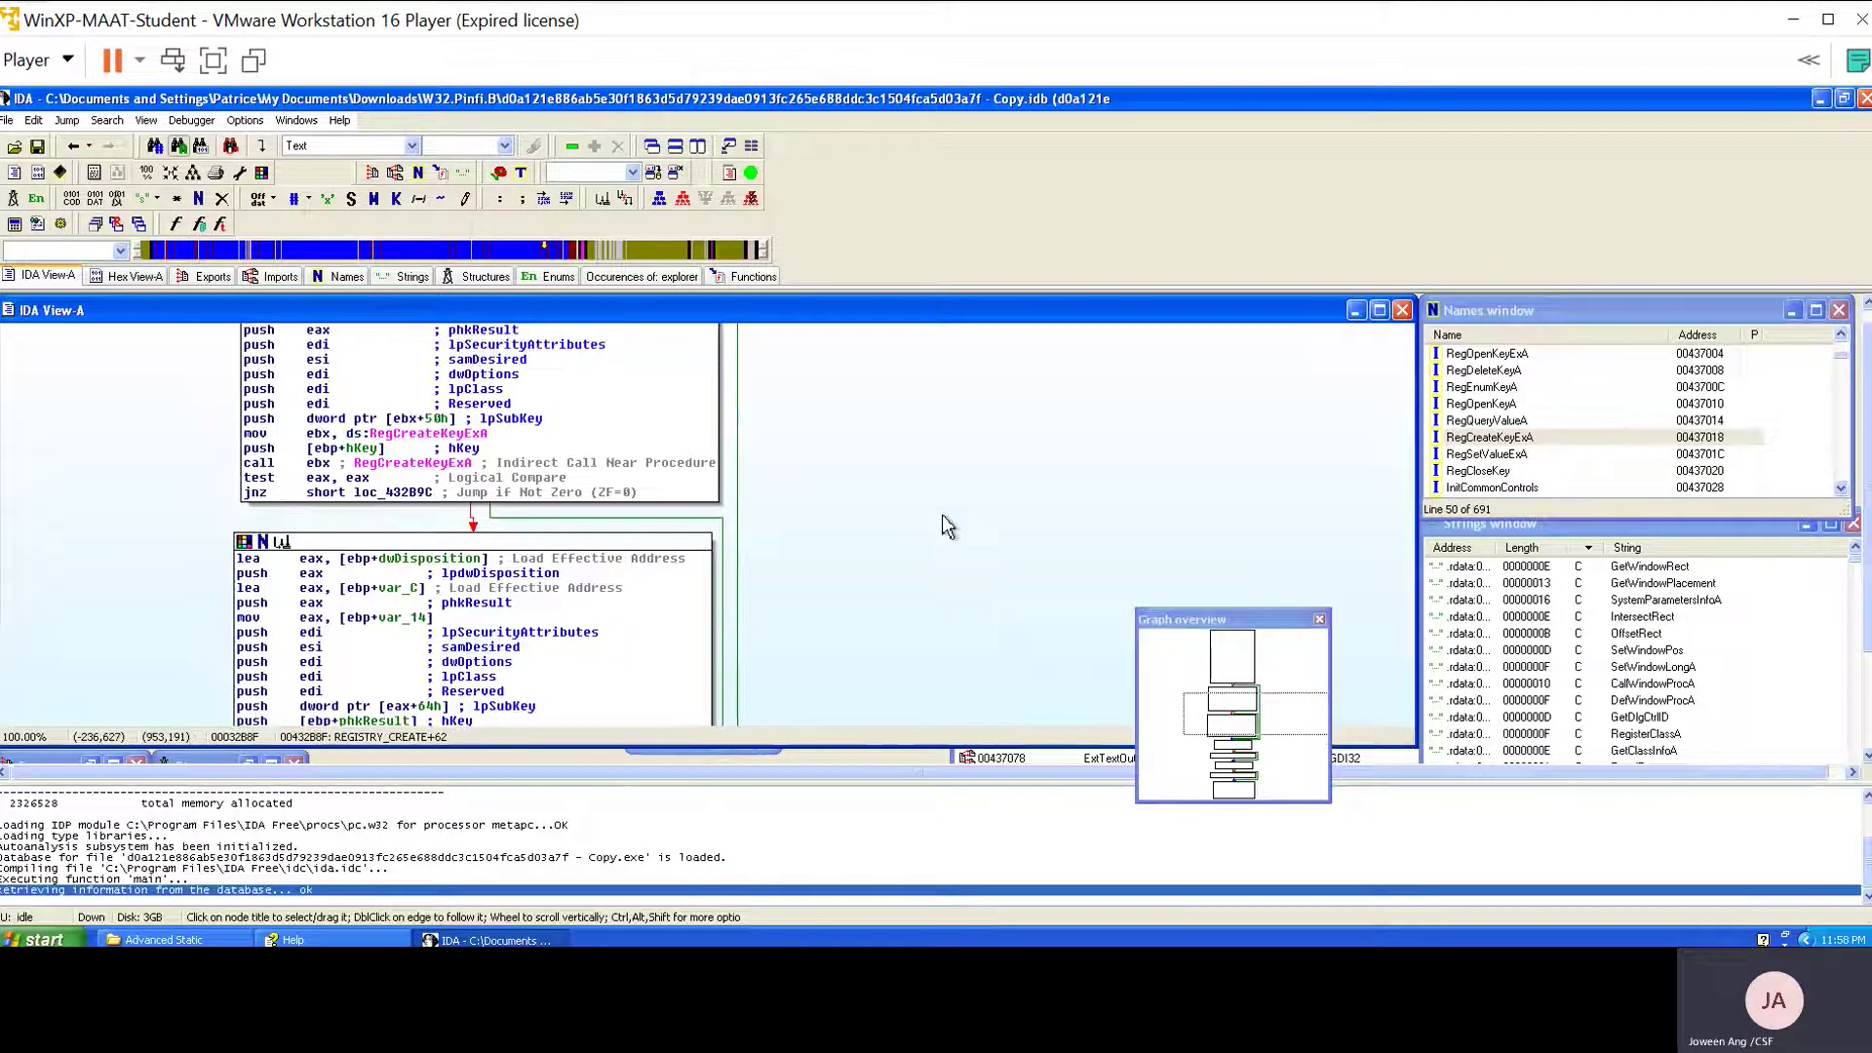
pyautogui.scroll(6, 766, 547)
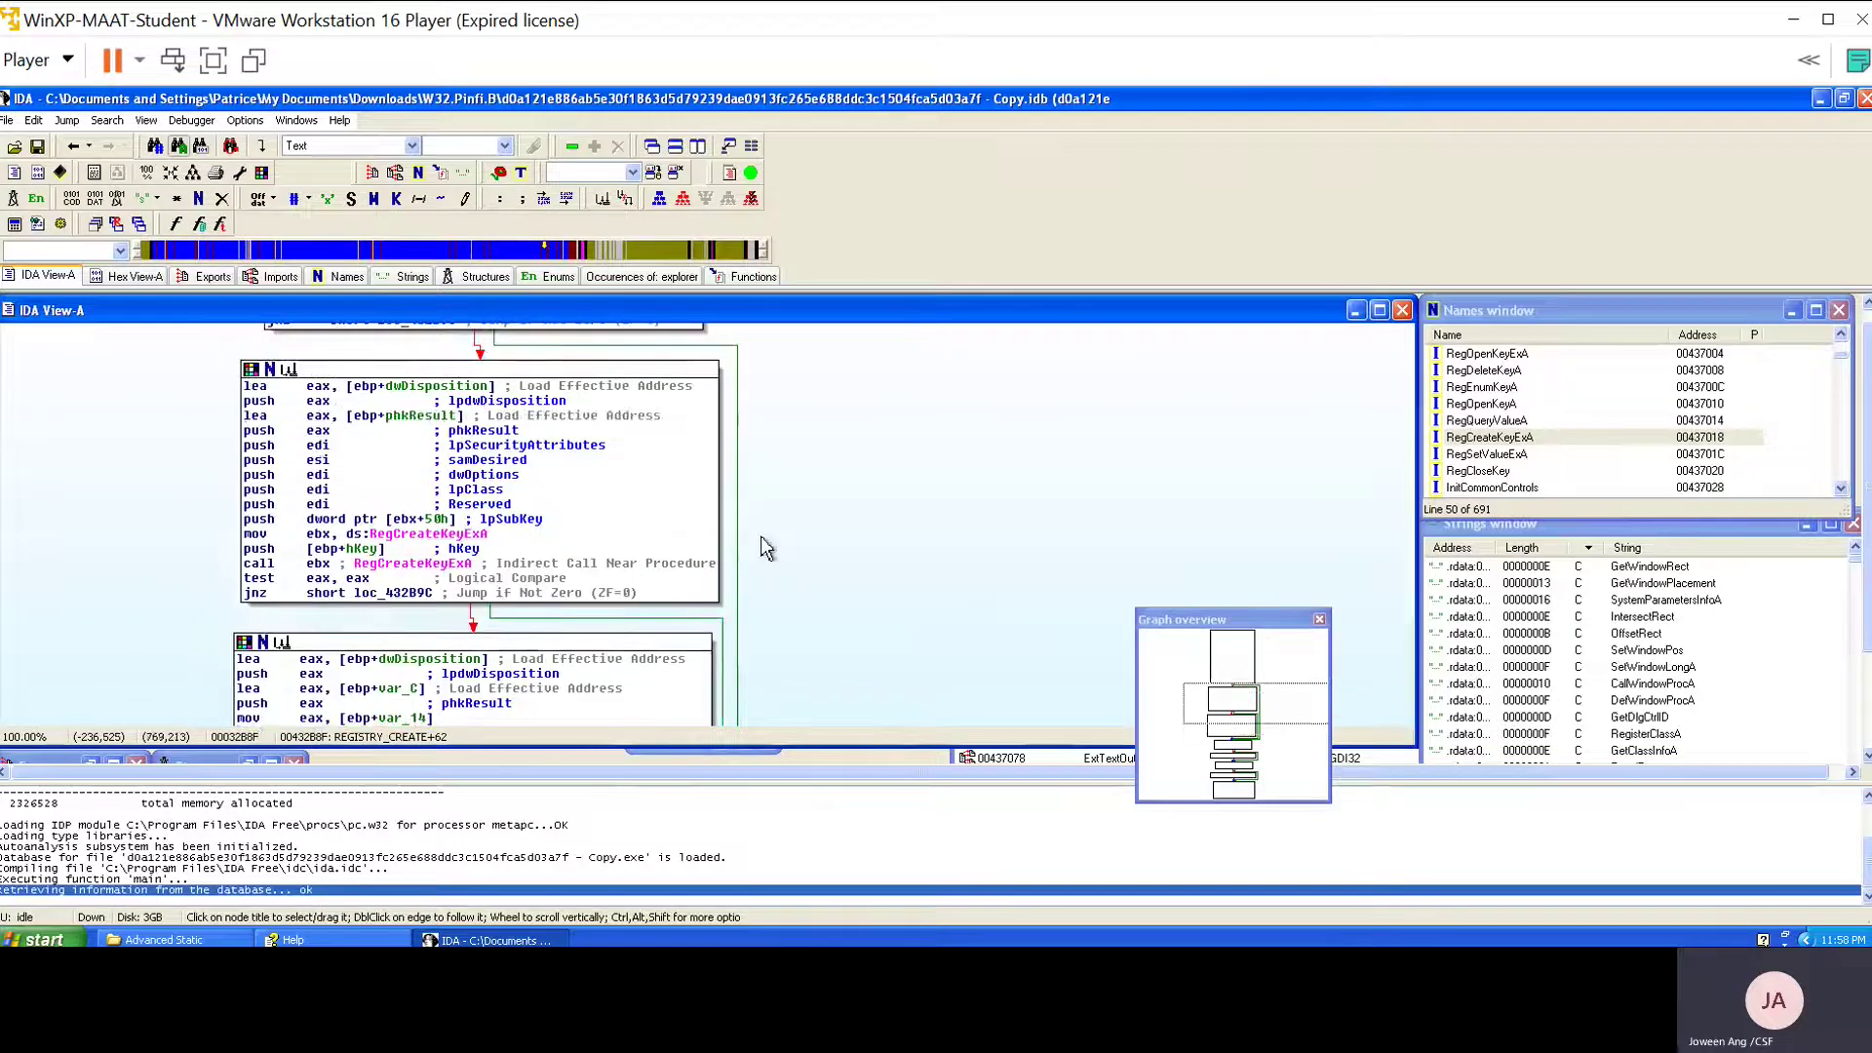
pyautogui.scroll(2, 766, 546)
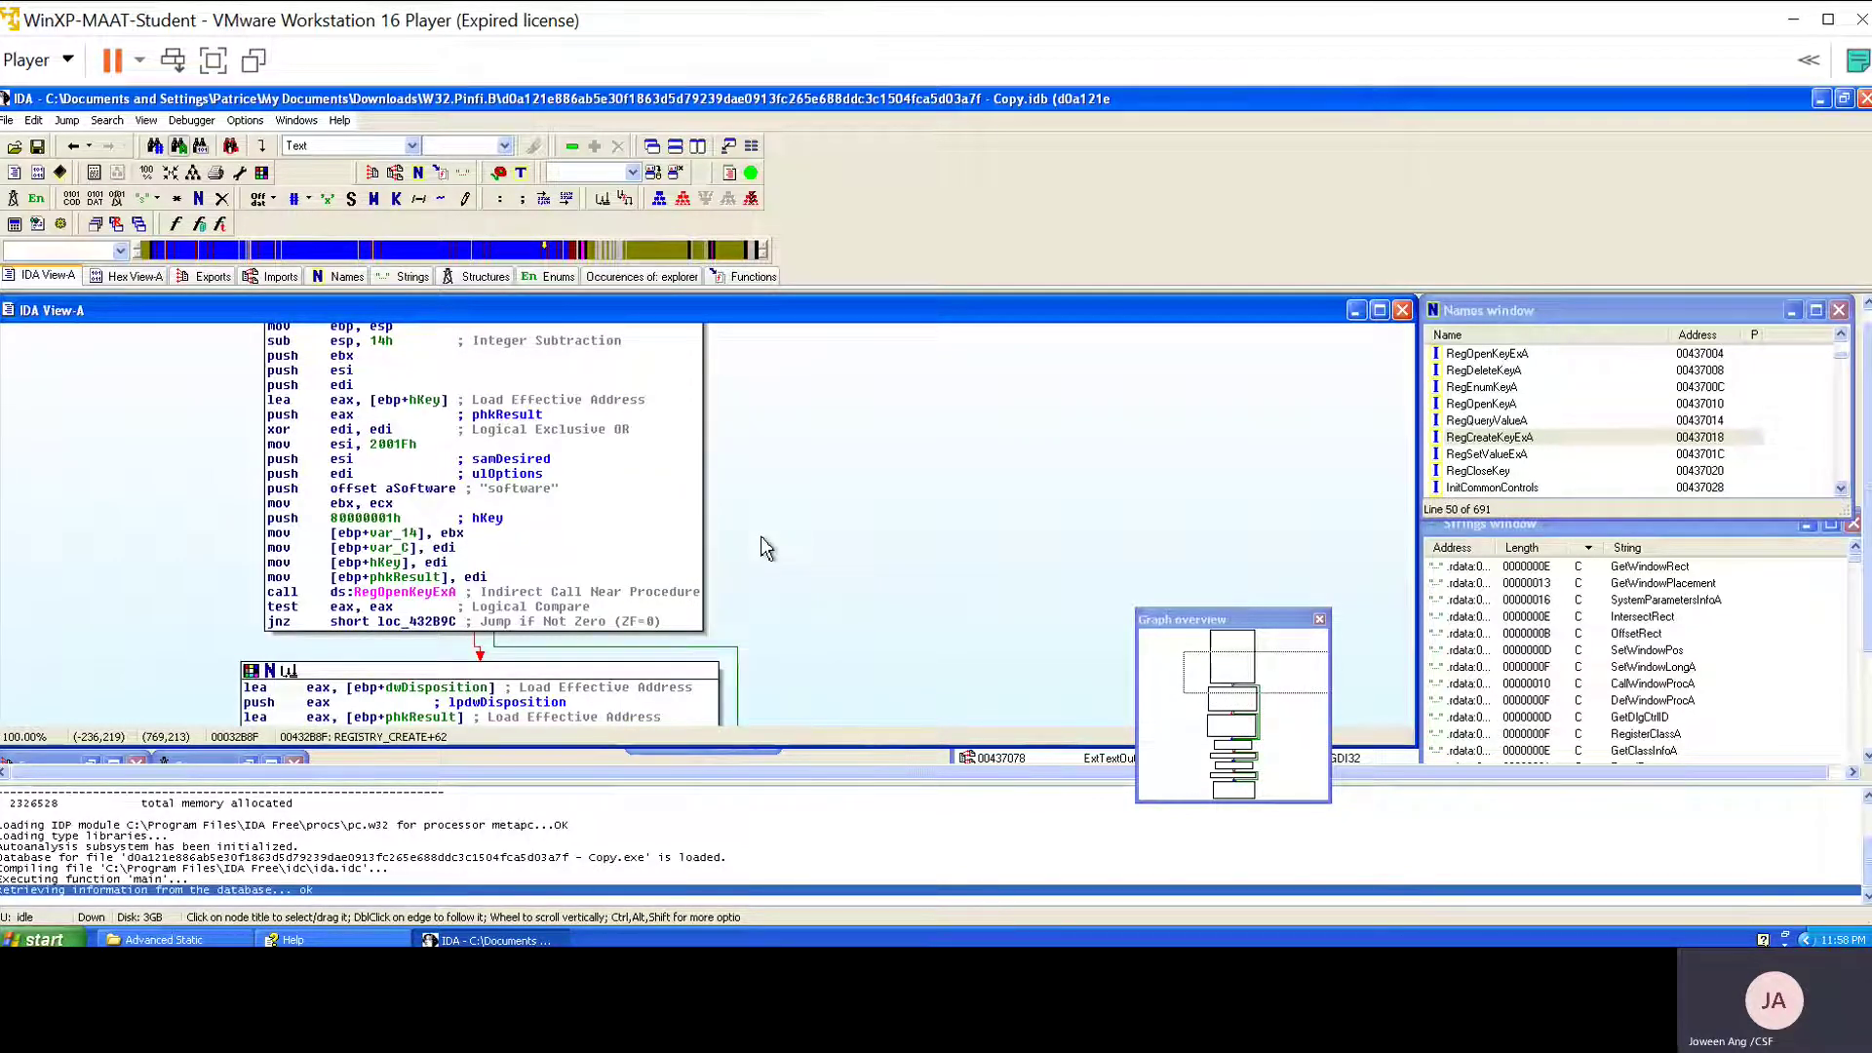
pyautogui.scroll(4, 766, 548)
pyautogui.scroll(-2, 765, 548)
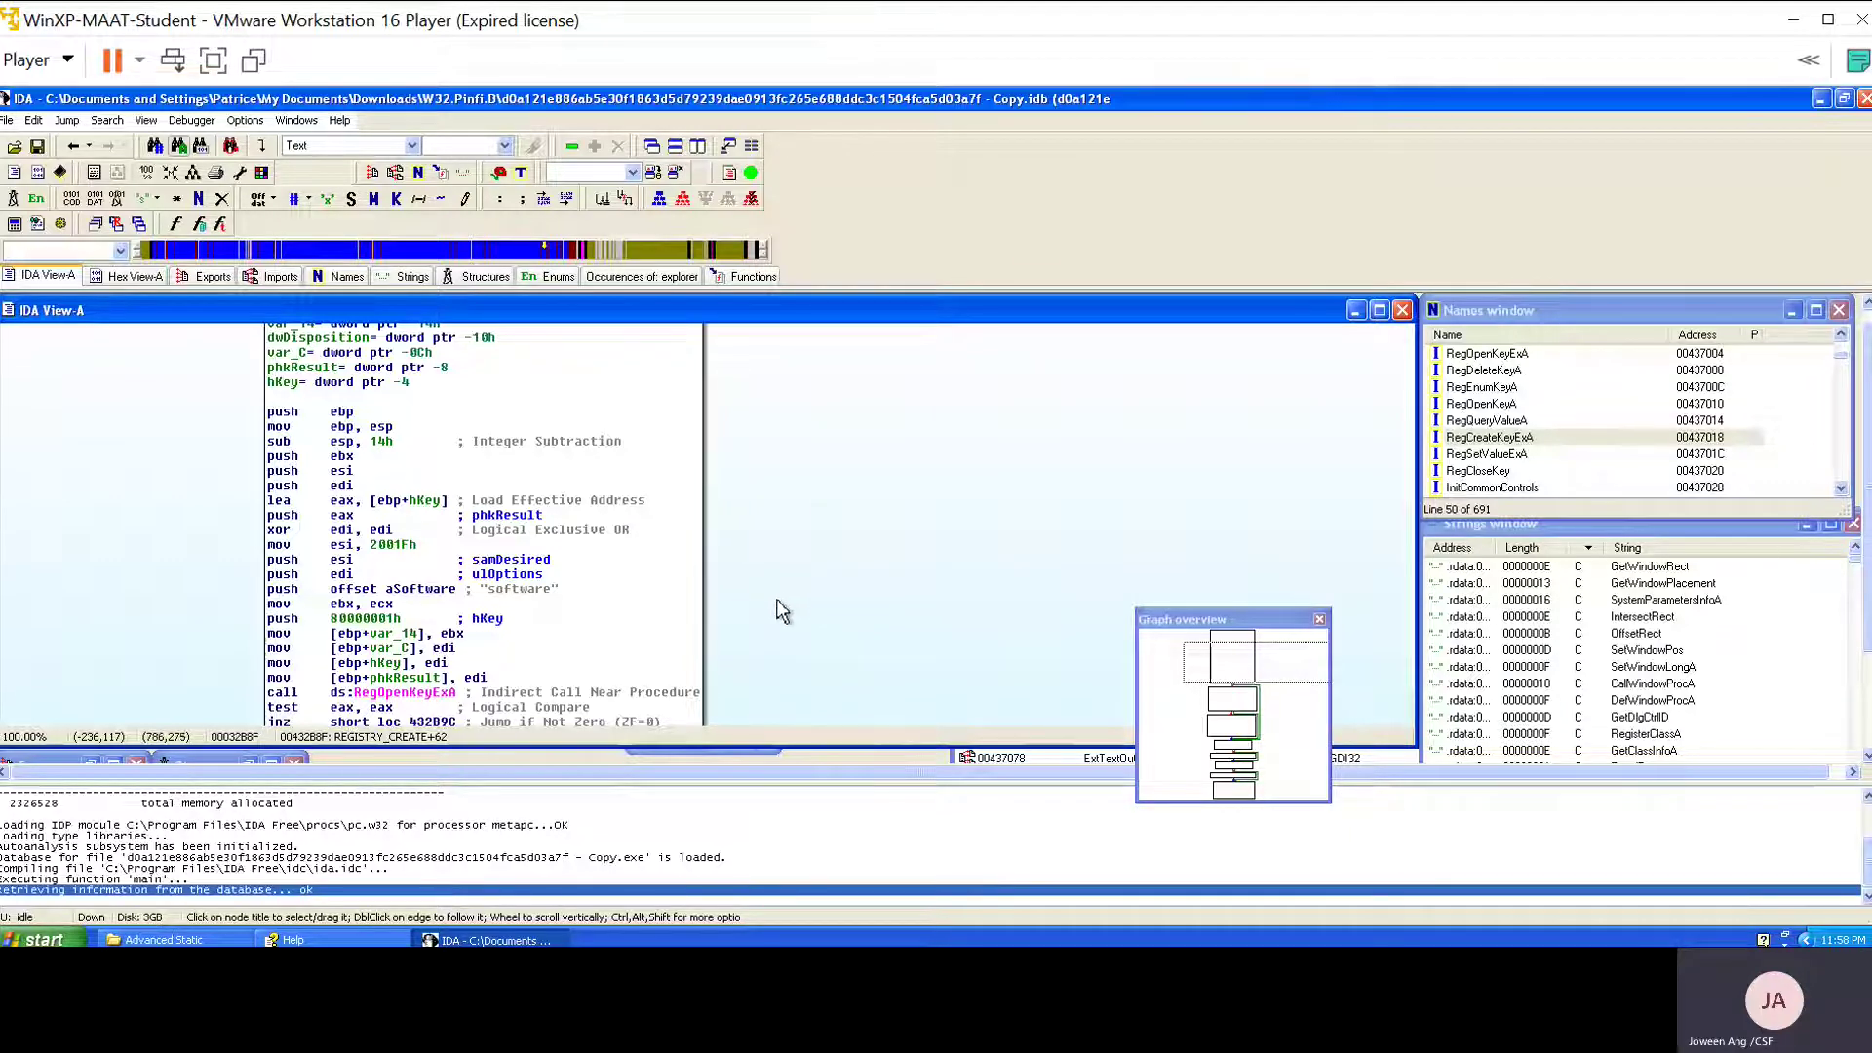
pyautogui.scroll(-2, 646, 616)
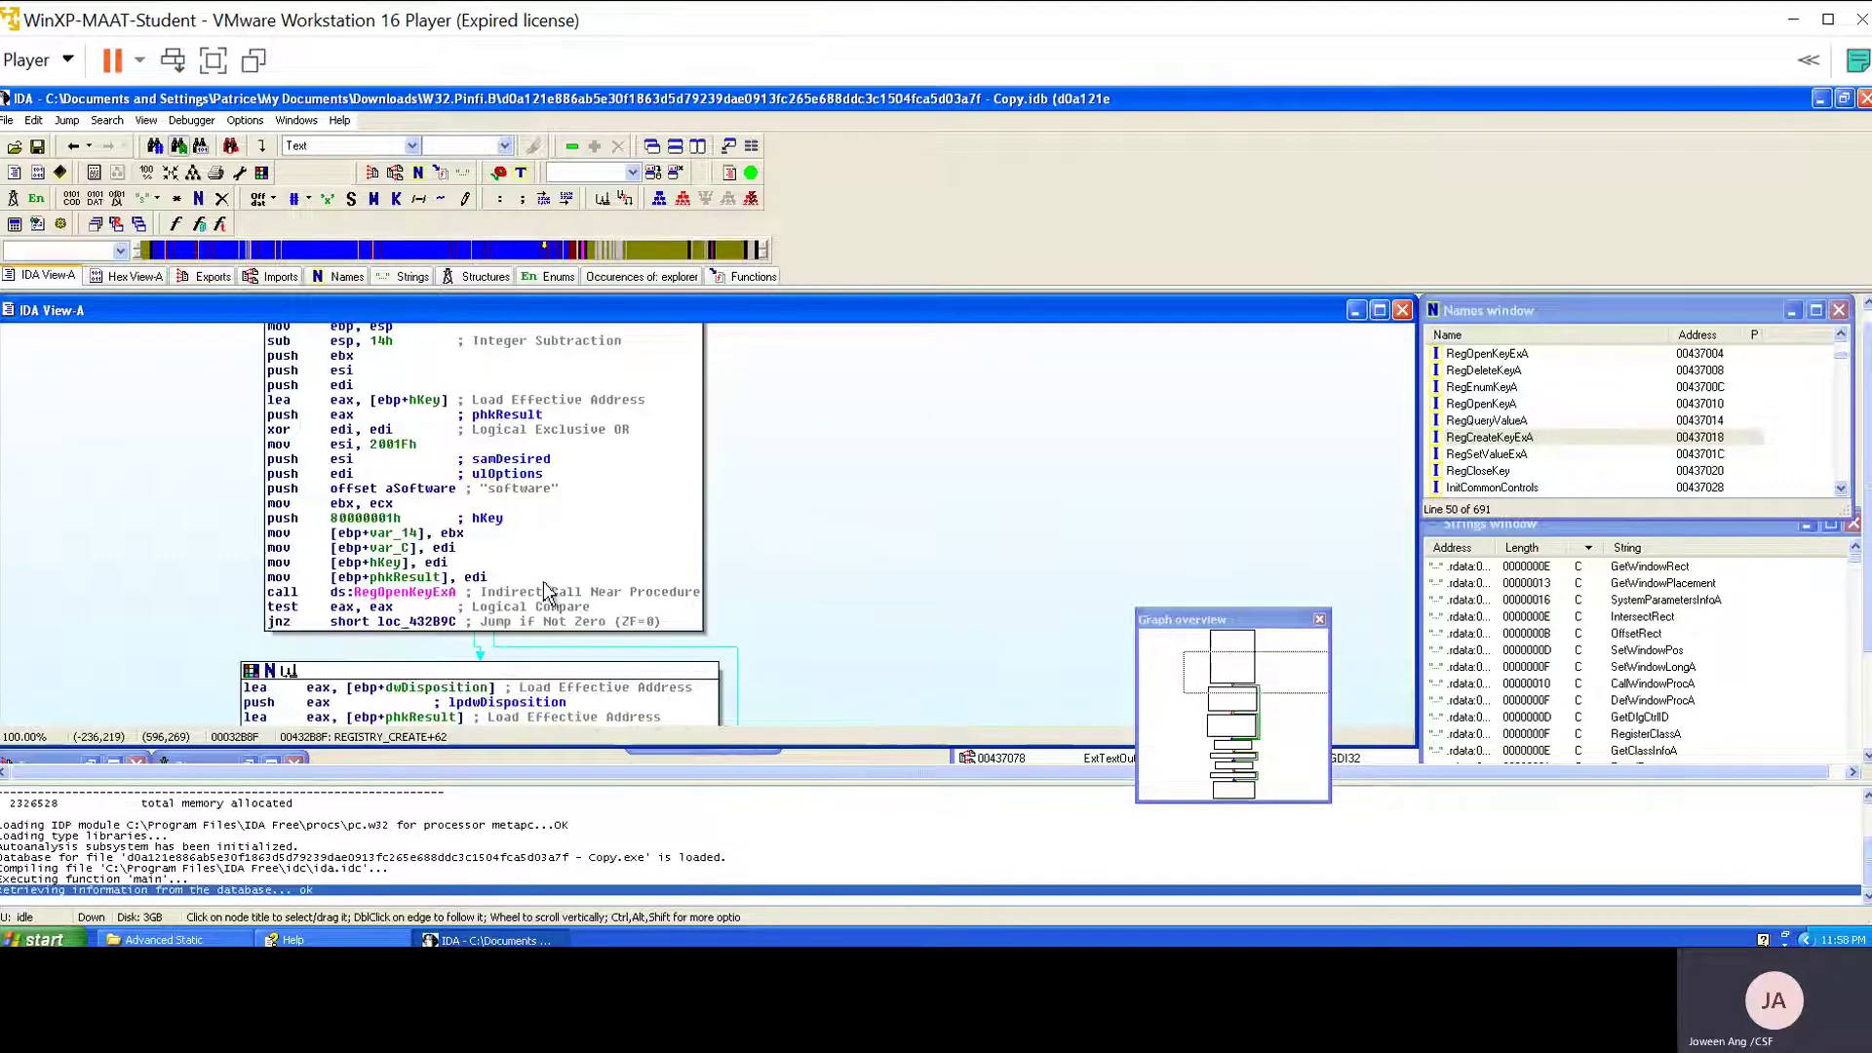
pyautogui.click(425, 493)
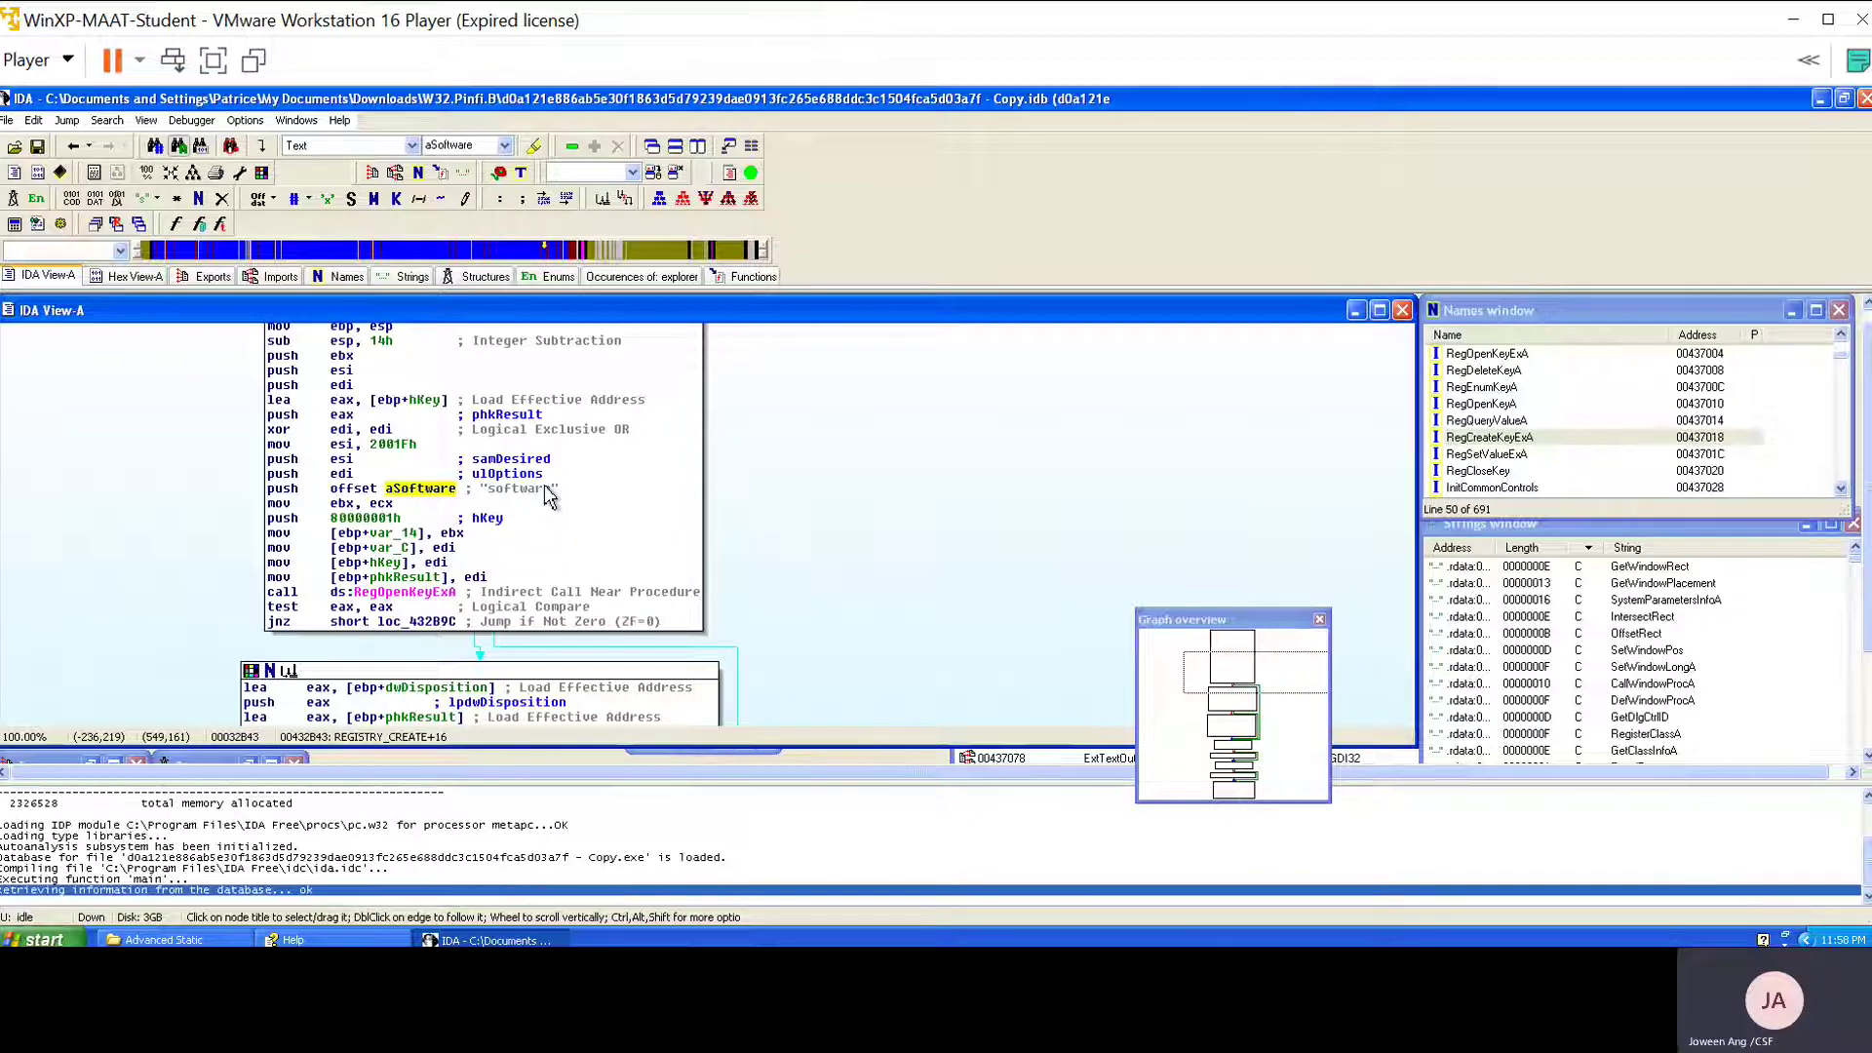
pyautogui.moveTo(394, 601)
# Examine the block that calls RegCreateKeyExA, highlighting the function name and the jump target loc_432B9C.
pyautogui.scroll(-2, 523, 546)
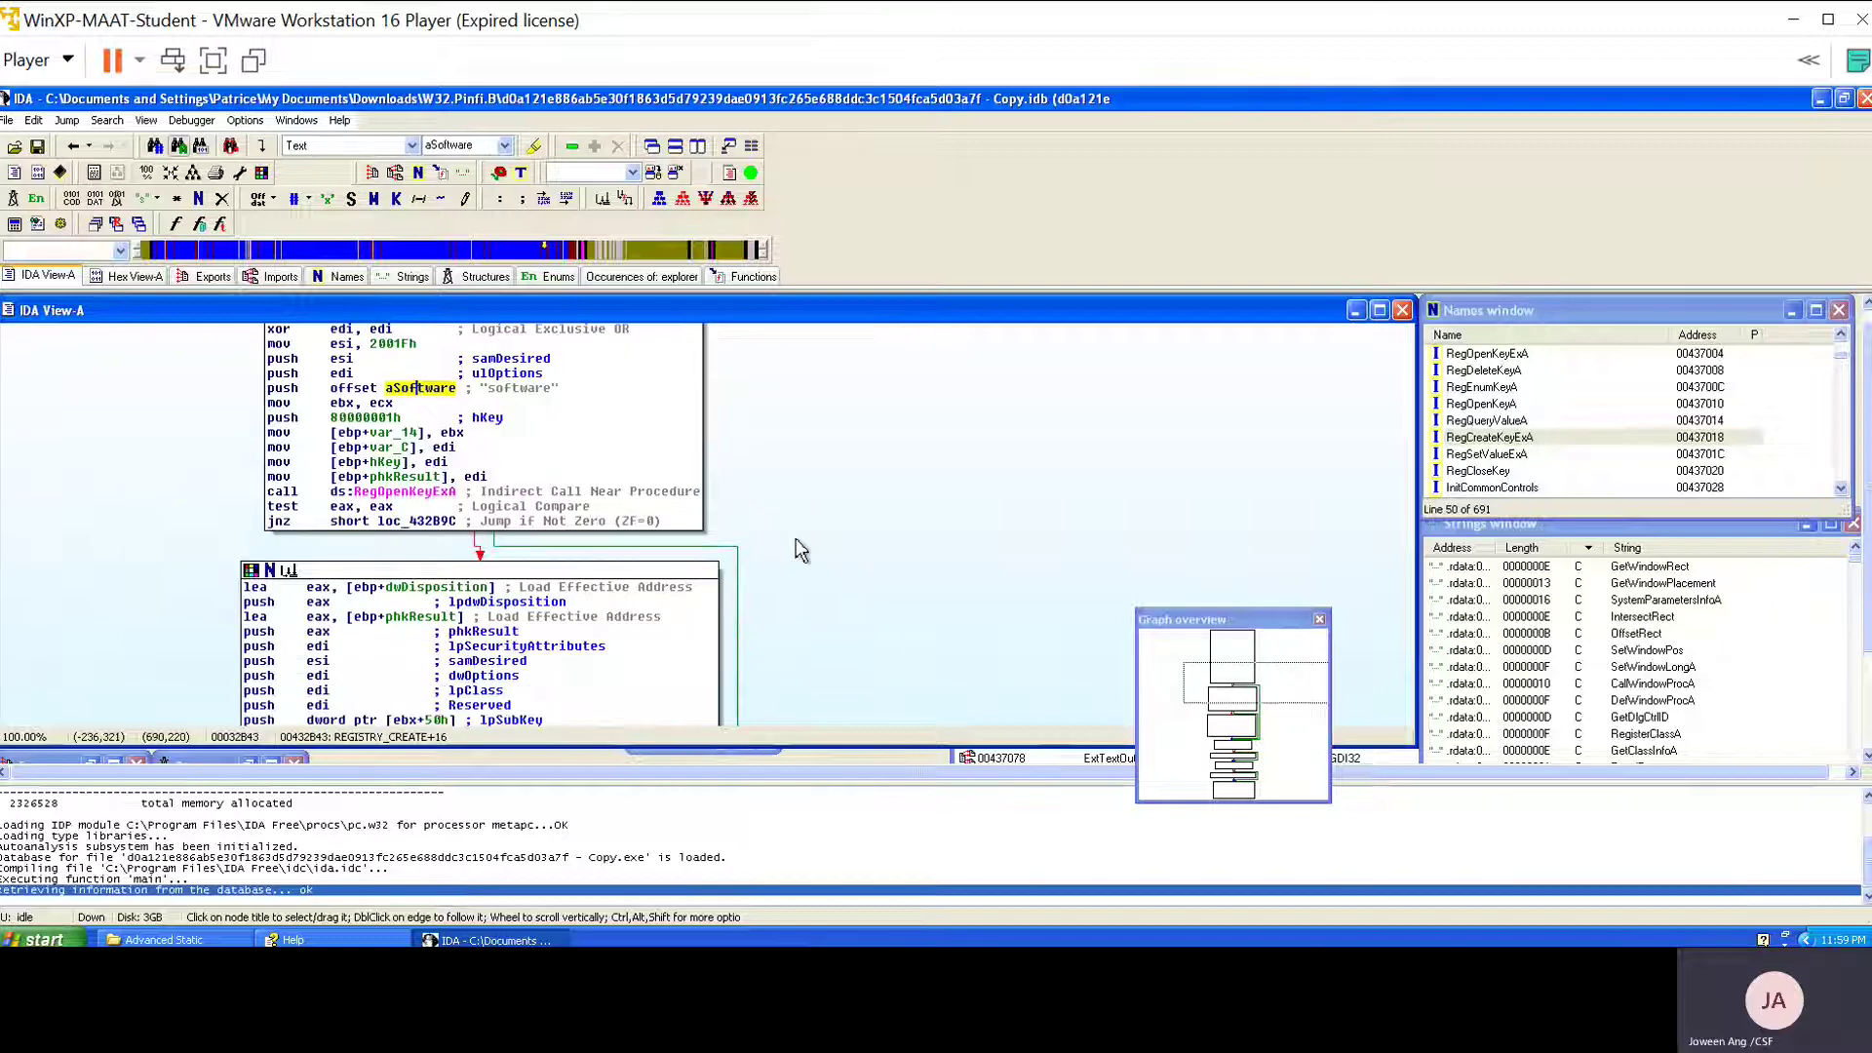
pyautogui.scroll(-1, 934, 524)
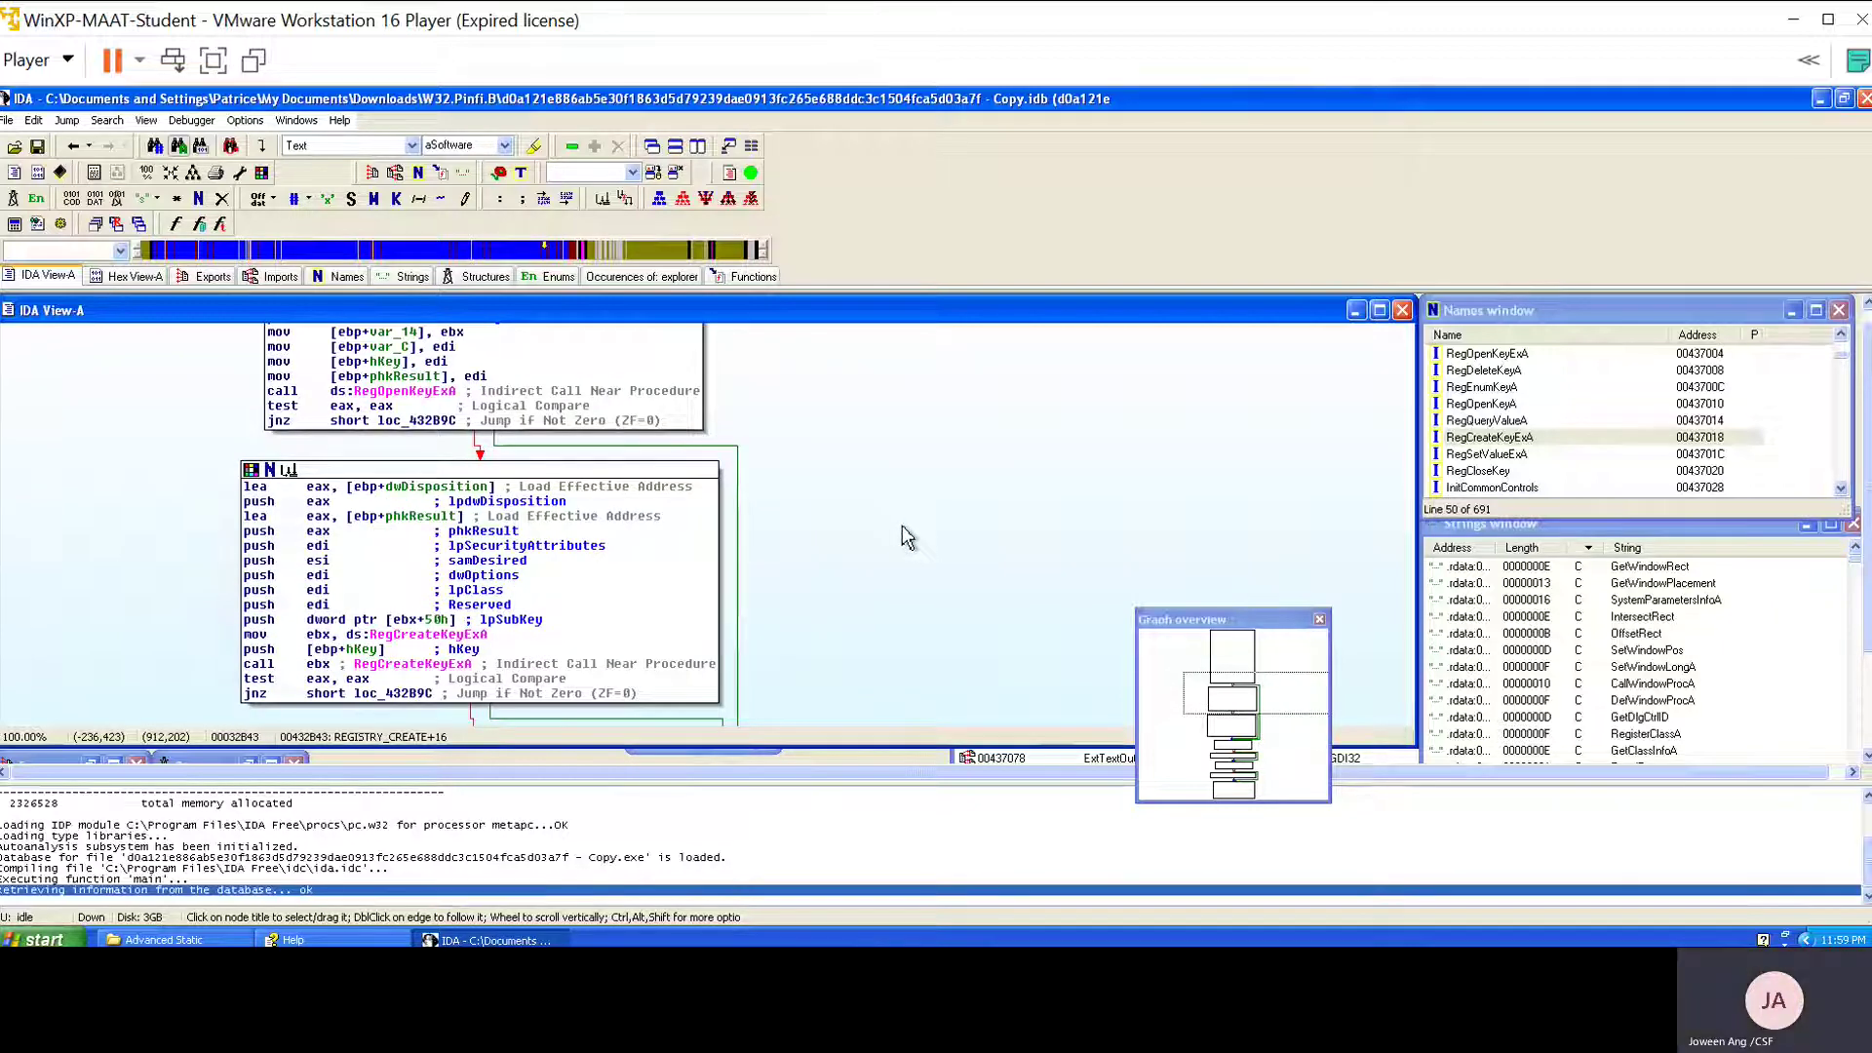
pyautogui.scroll(-1, 893, 526)
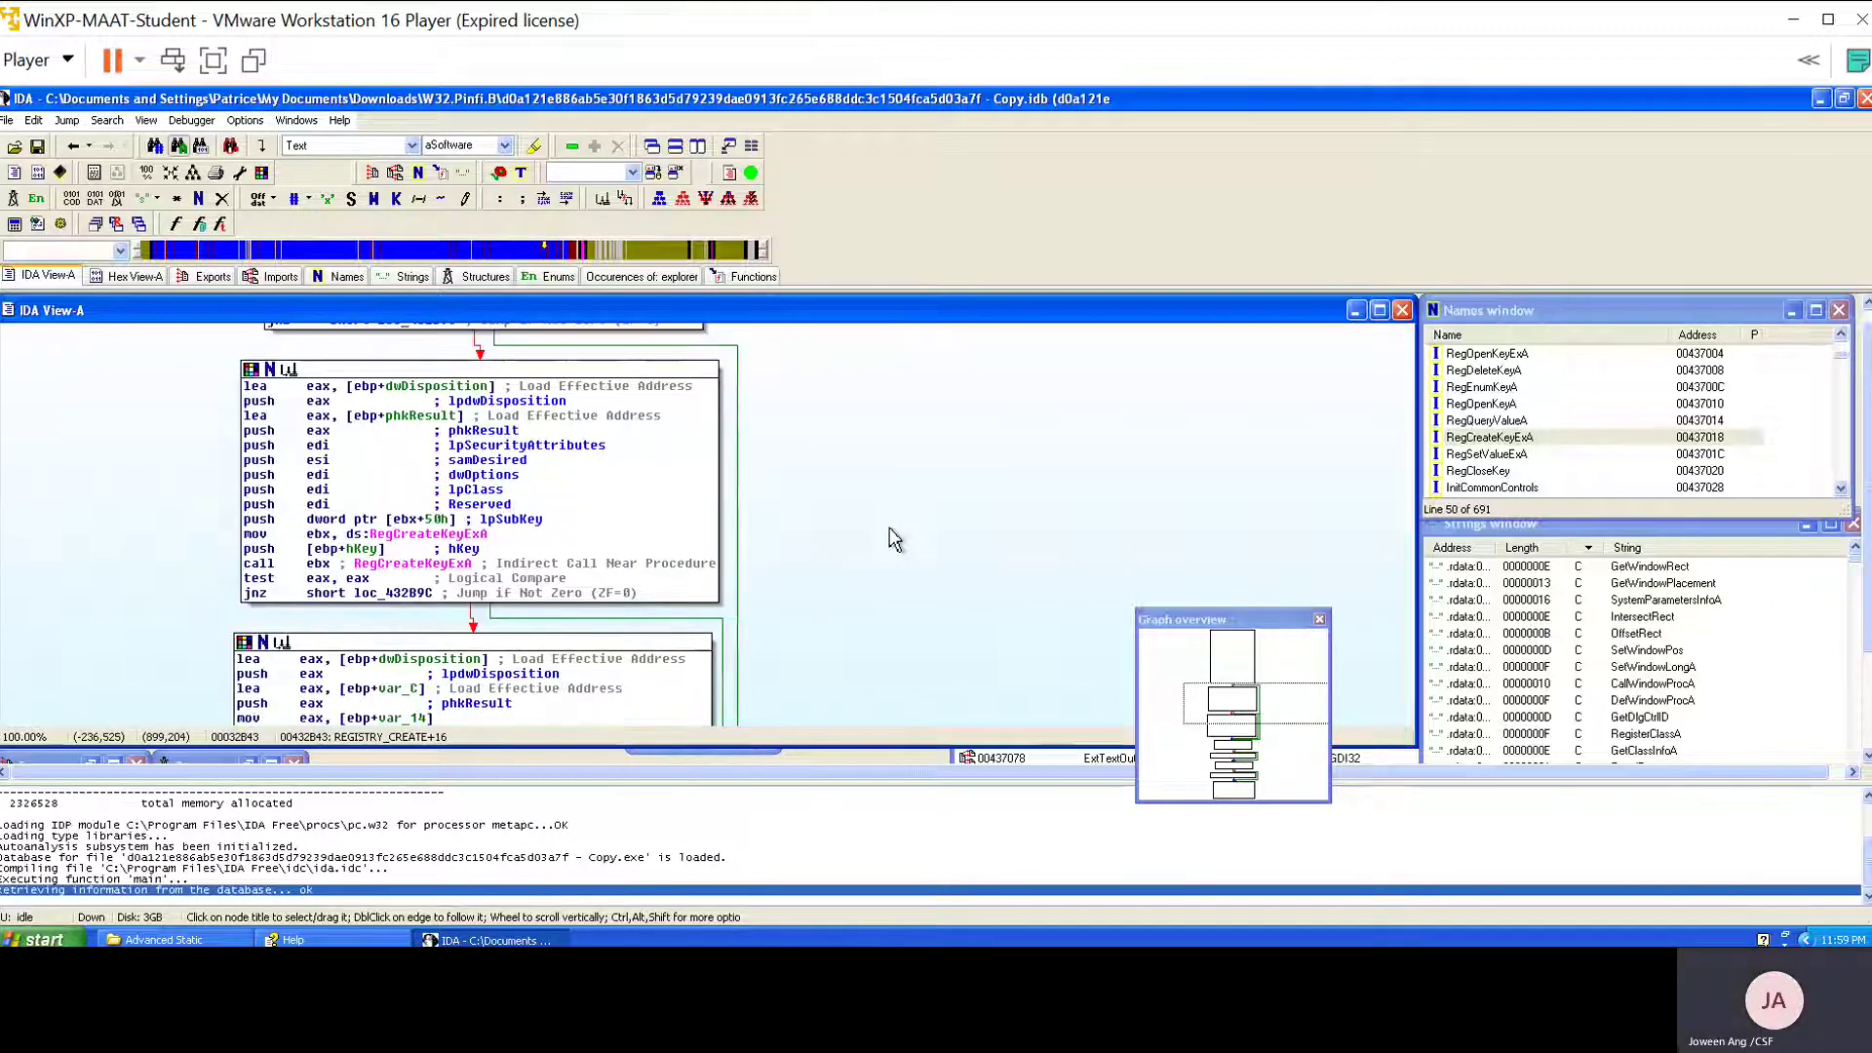
pyautogui.scroll(1, 889, 529)
pyautogui.scroll(2, 889, 529)
pyautogui.scroll(-3, 890, 529)
pyautogui.scroll(-1, 785, 542)
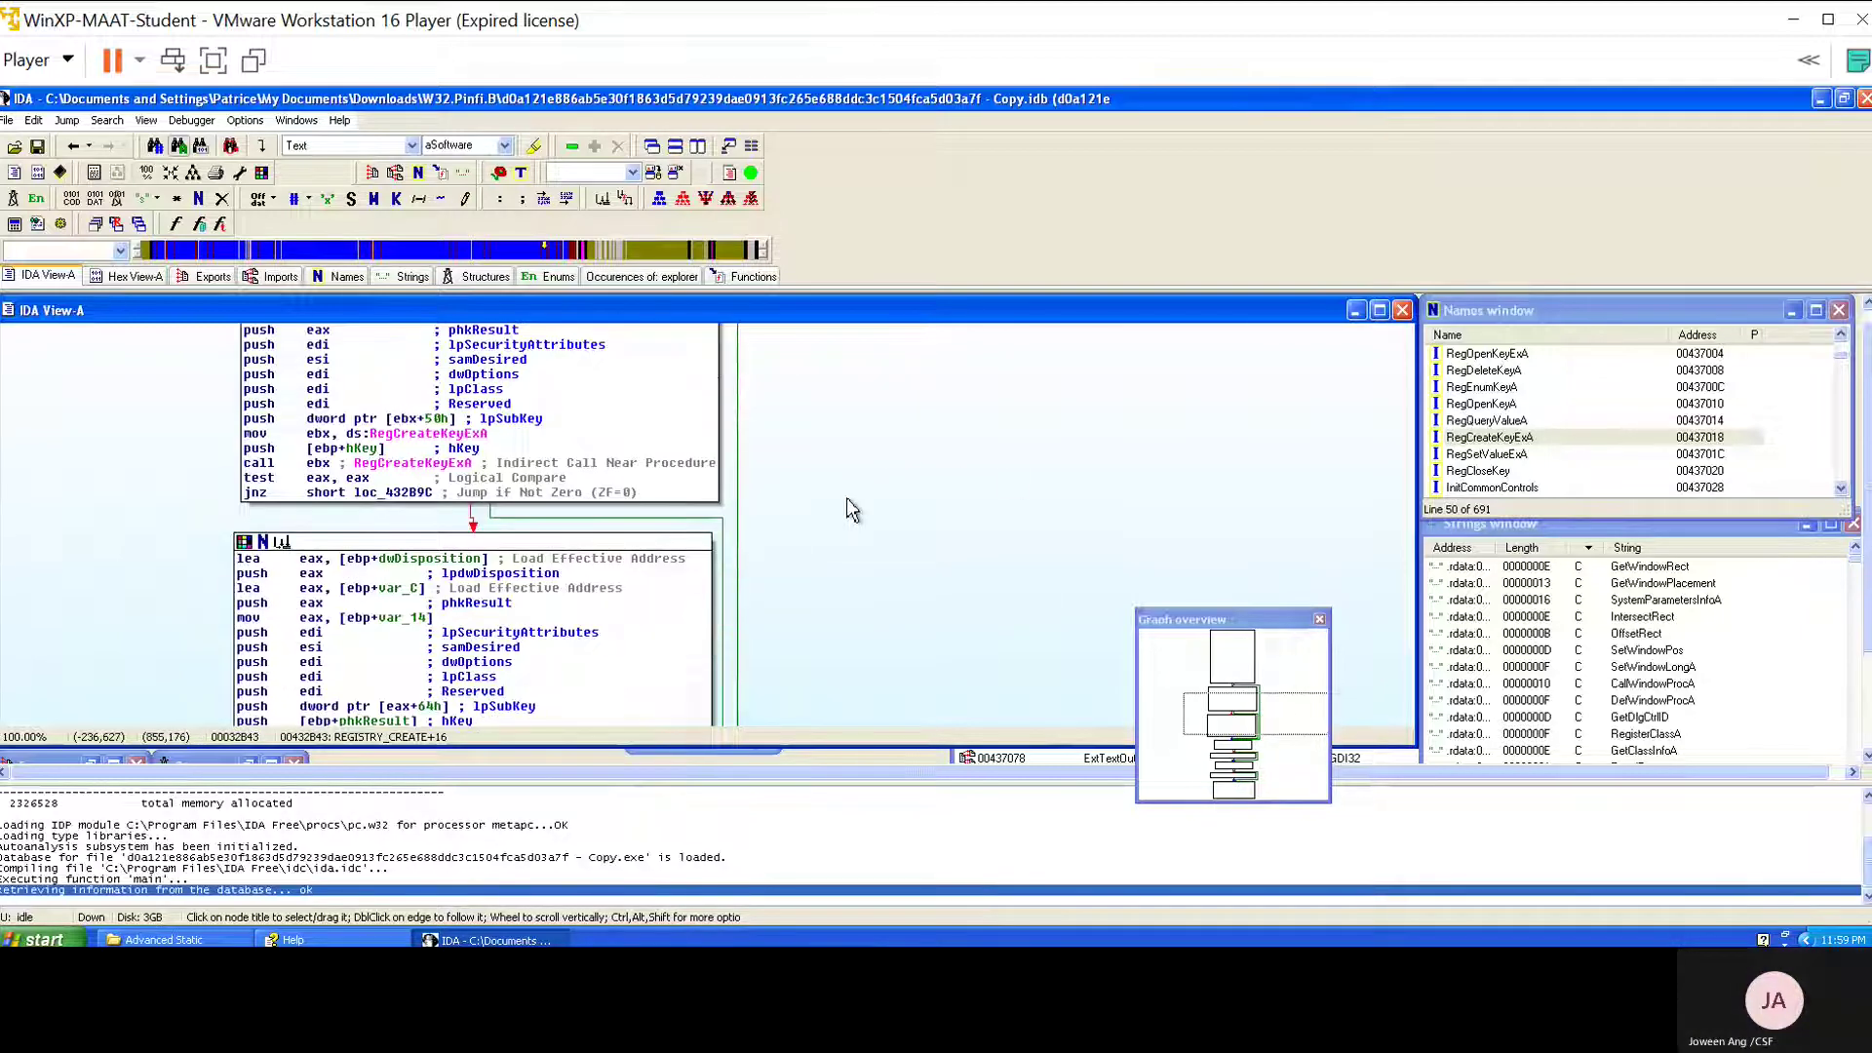
pyautogui.click(676, 488)
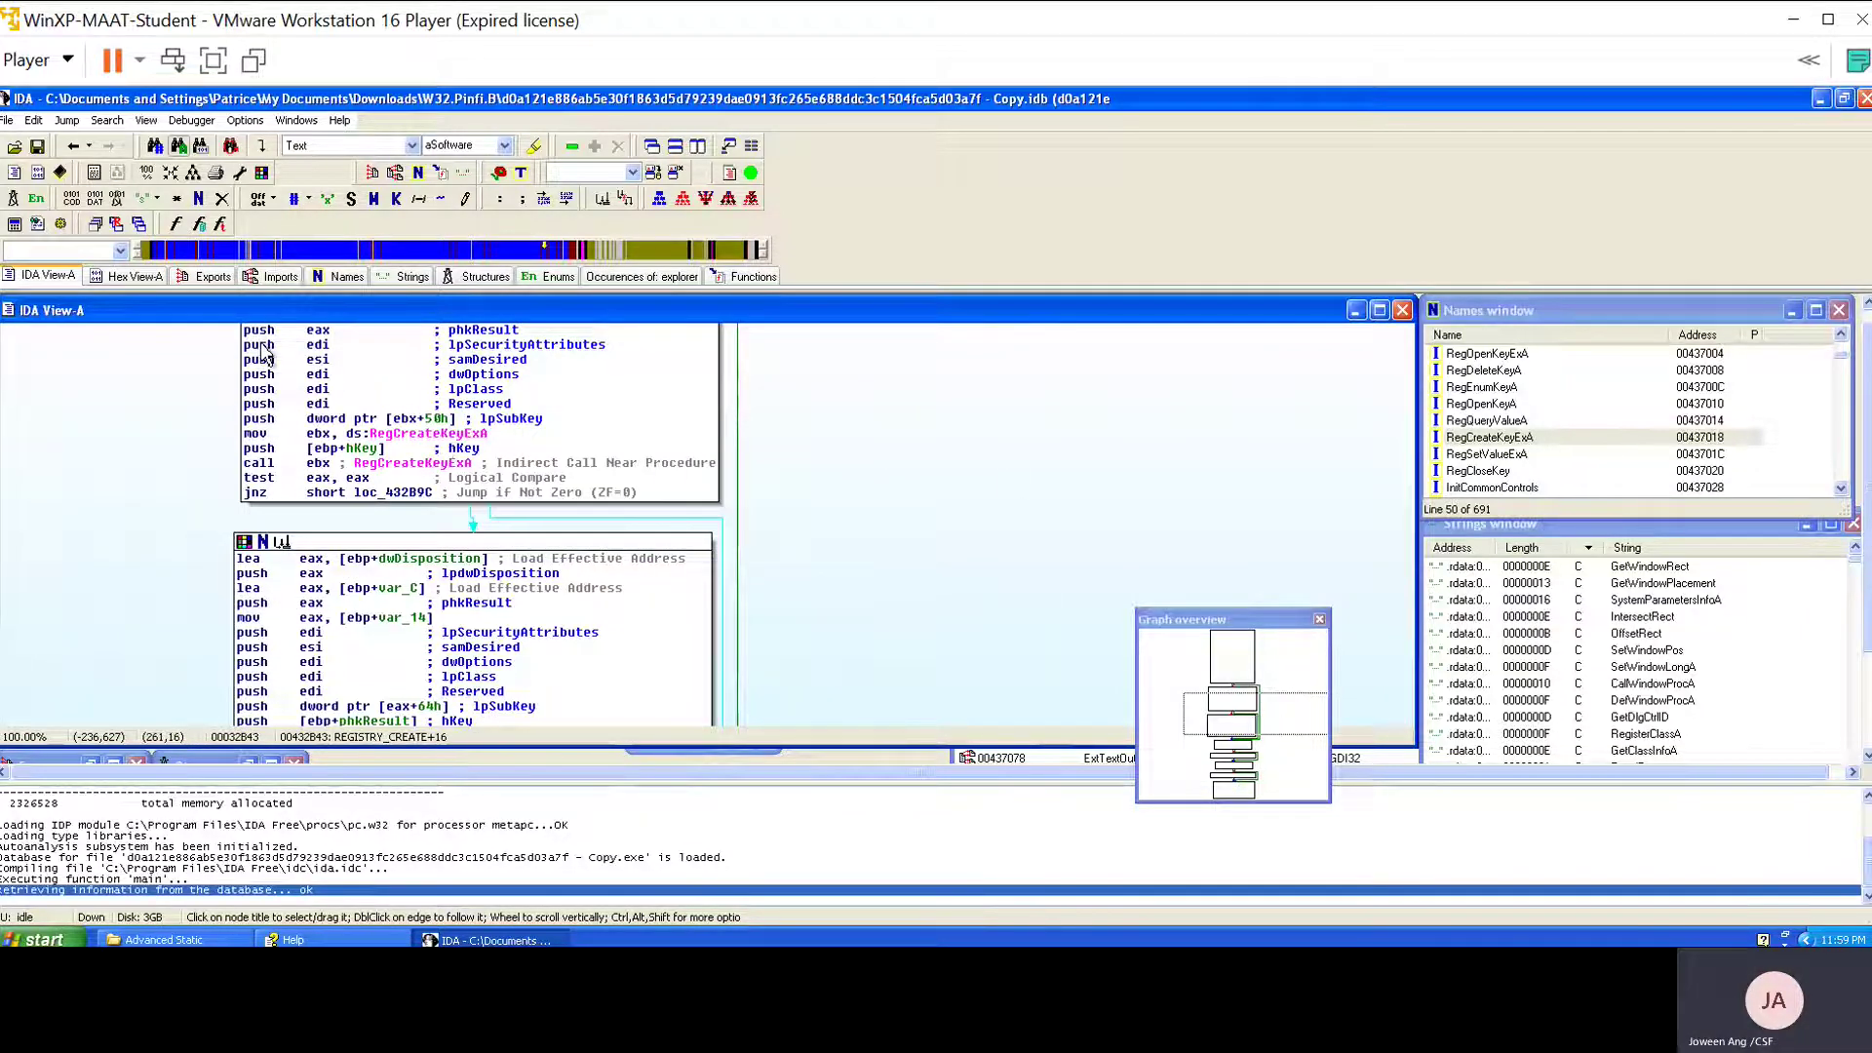
pyautogui.click(415, 437)
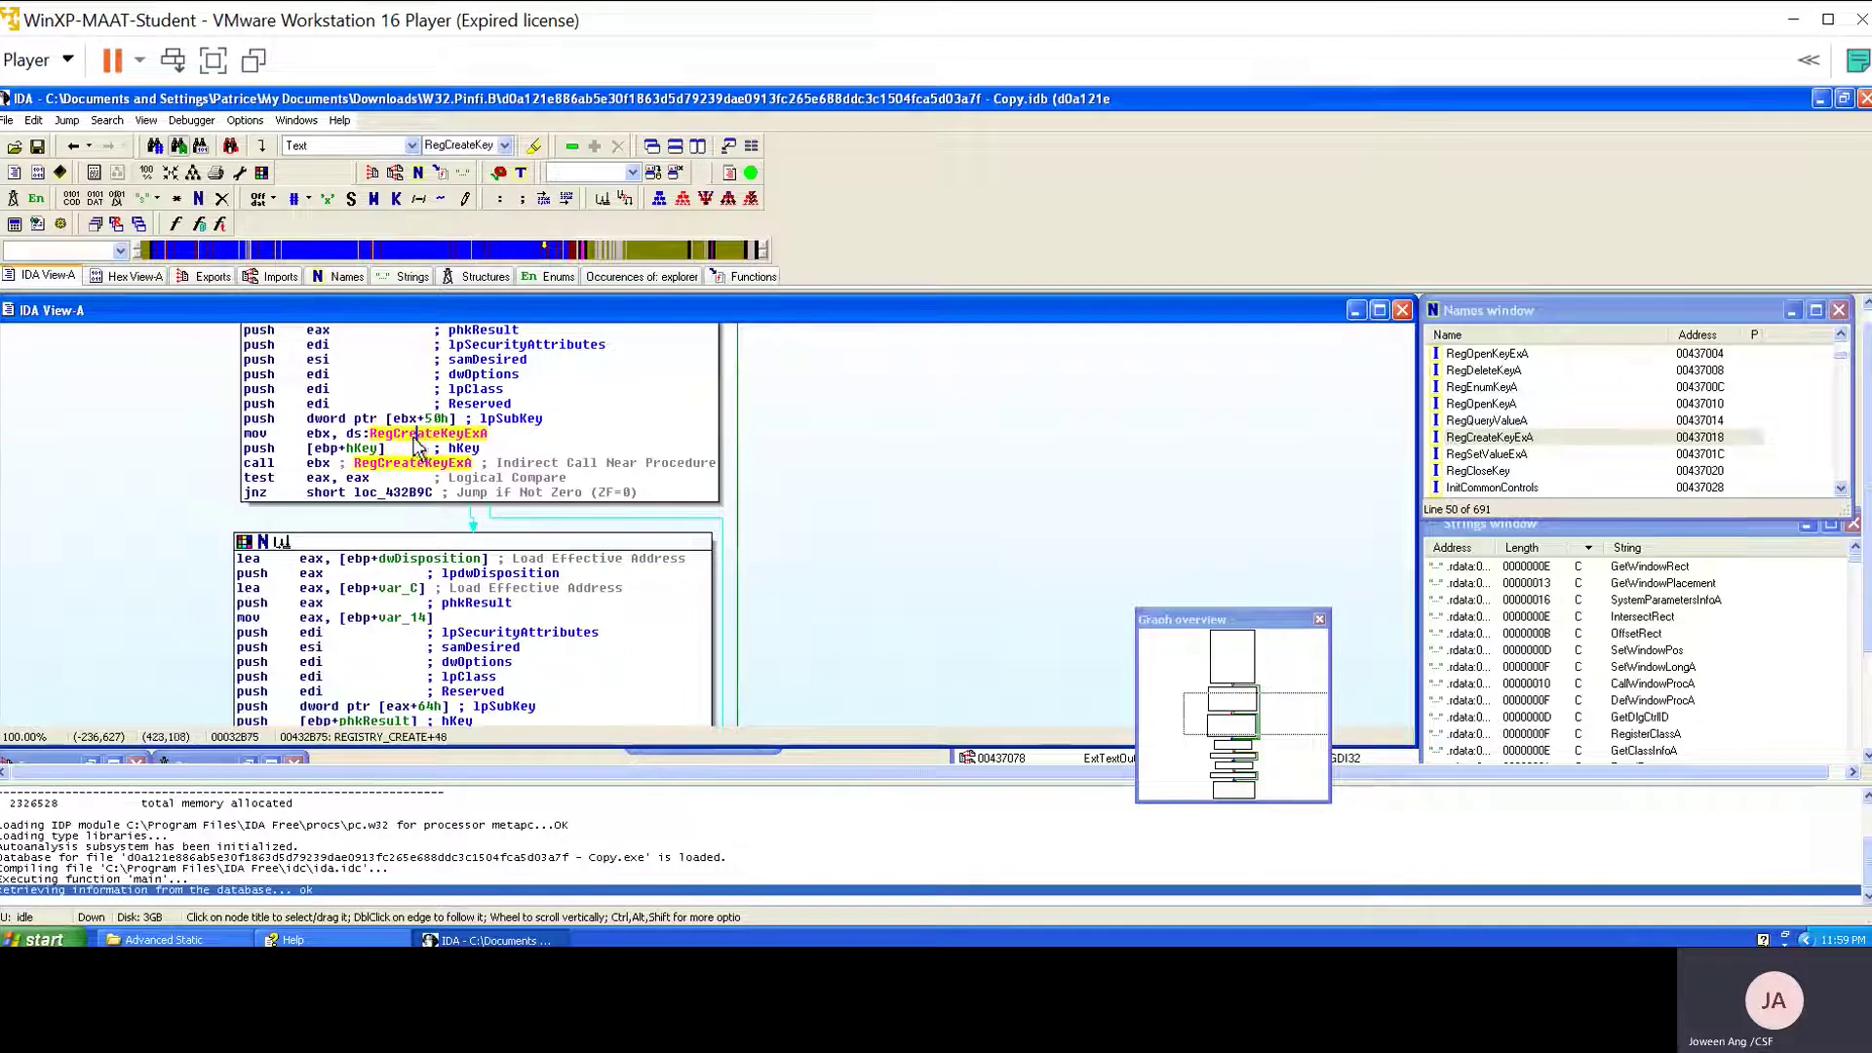
pyautogui.click(409, 494)
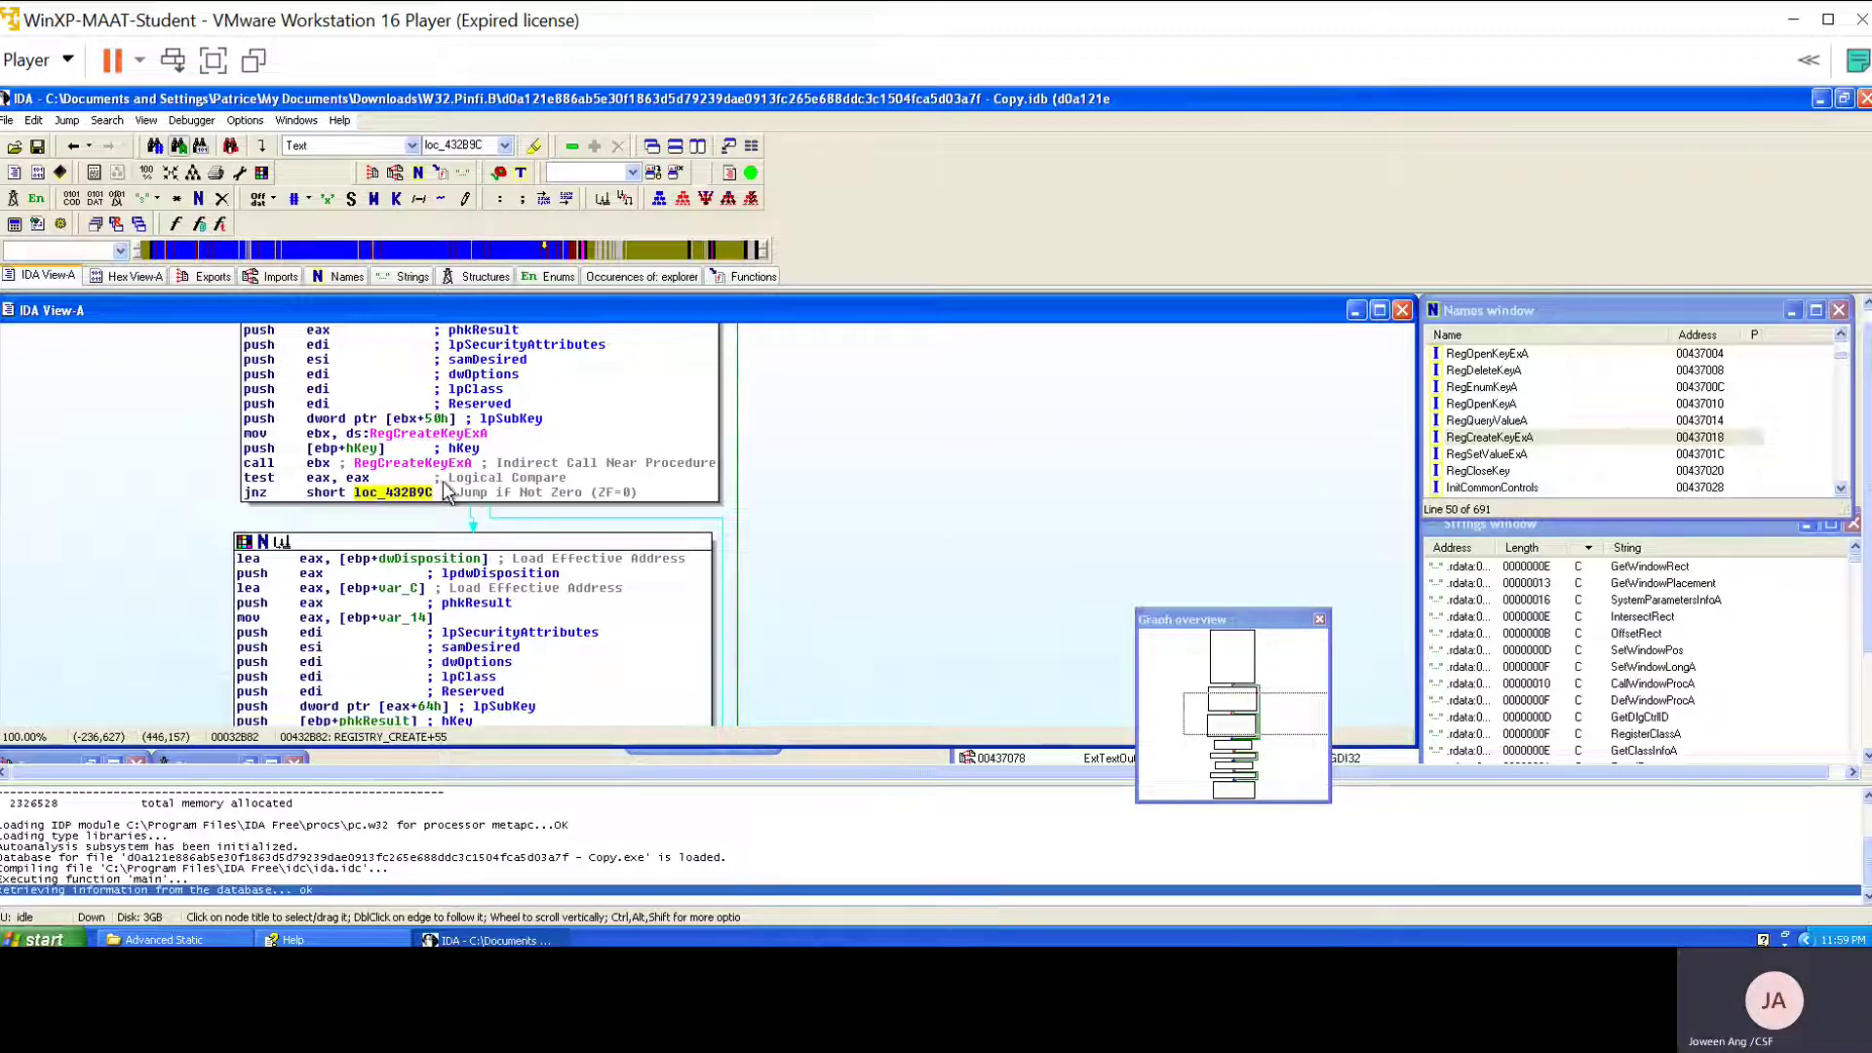
# Trace the remaining blocks of the REGISTRY_CREATE graph to the end of the procedure and select the loc_432BB6 block.
pyautogui.scroll(-2, 446, 492)
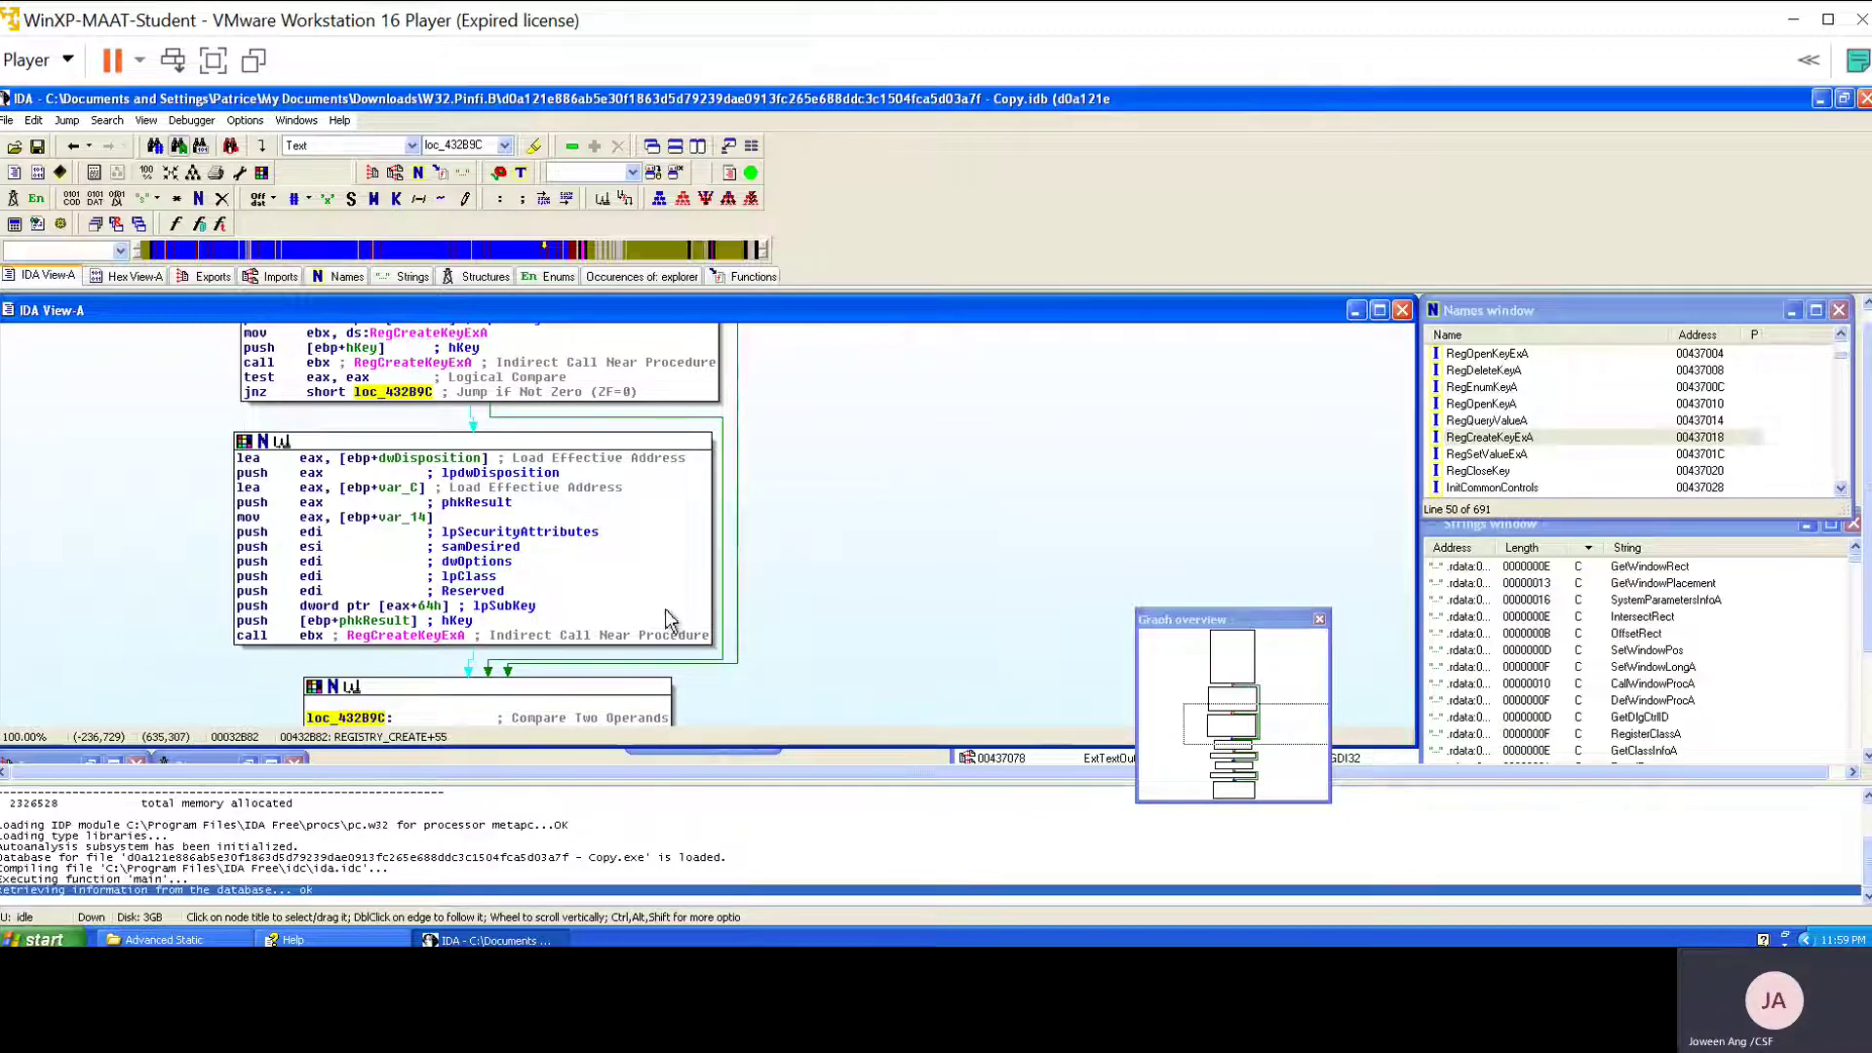
pyautogui.moveTo(874, 542); pyautogui.dragTo(852, 530)
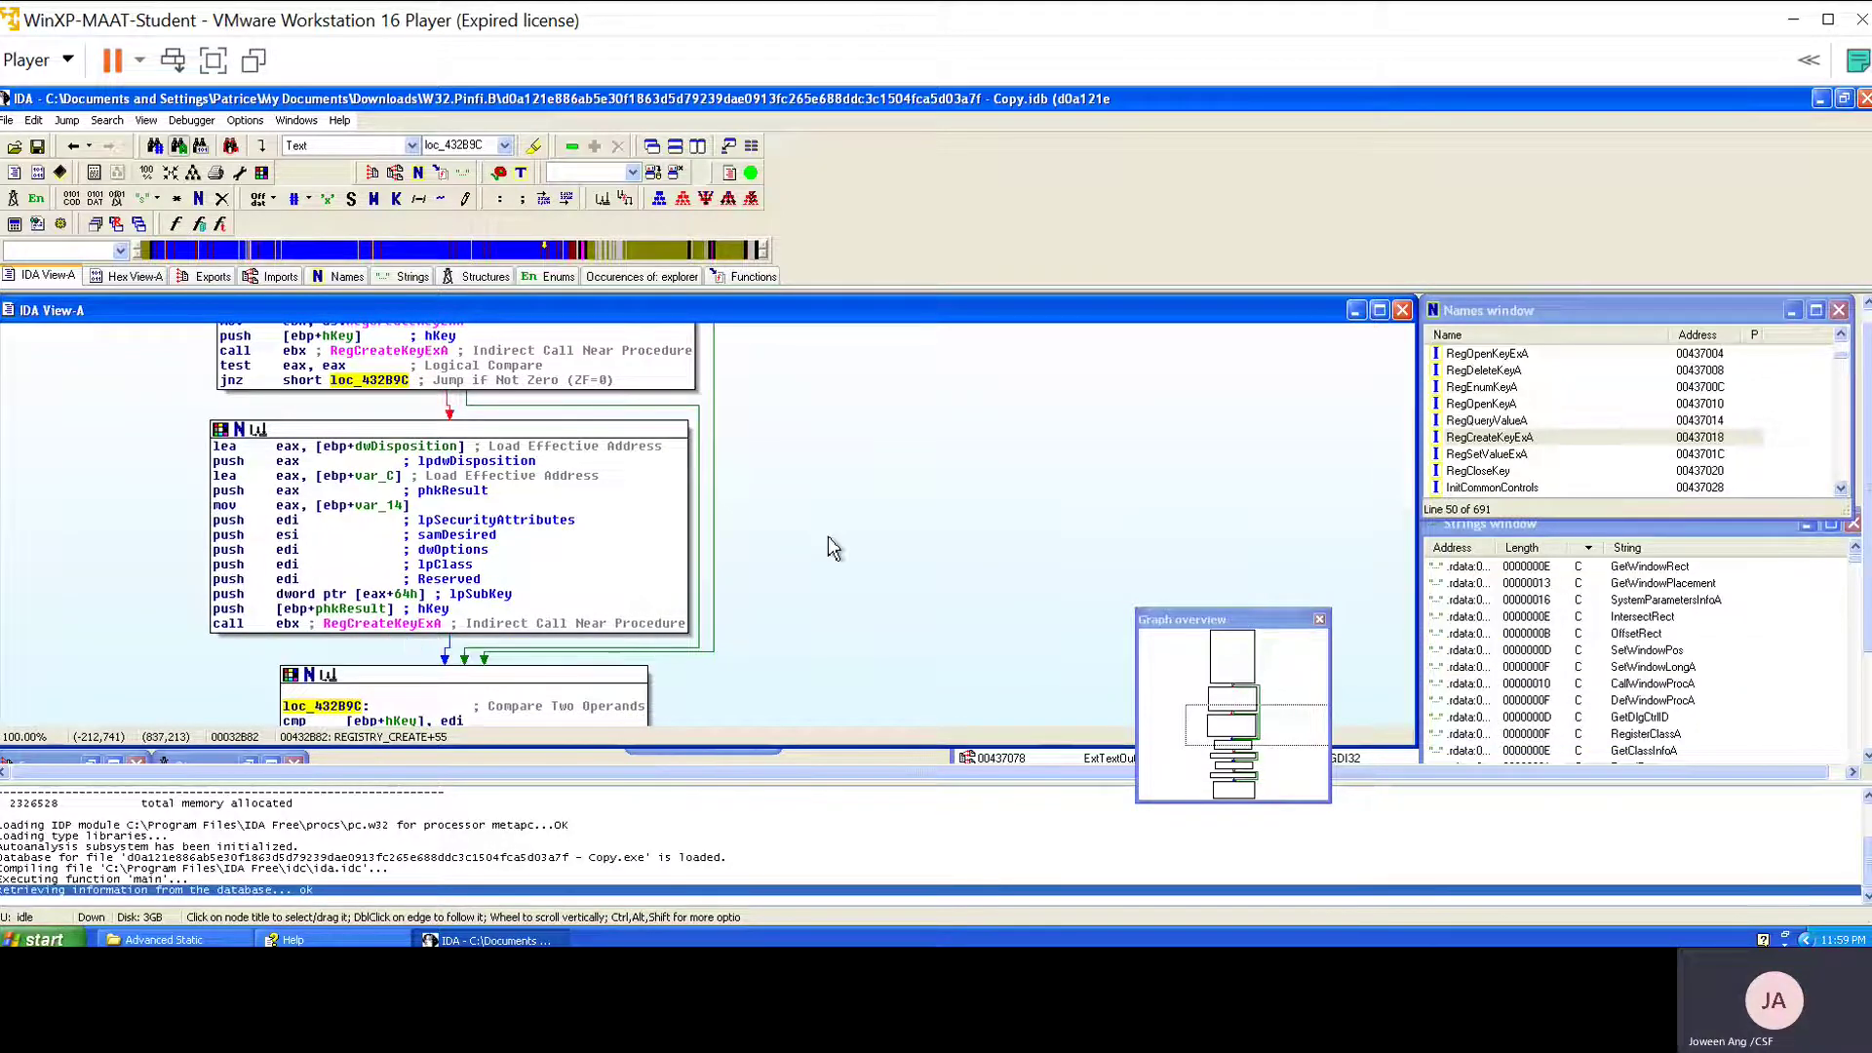
pyautogui.moveTo(827, 536); pyautogui.dragTo(830, 531)
pyautogui.scroll(6, 829, 530)
pyautogui.scroll(-5, 821, 529)
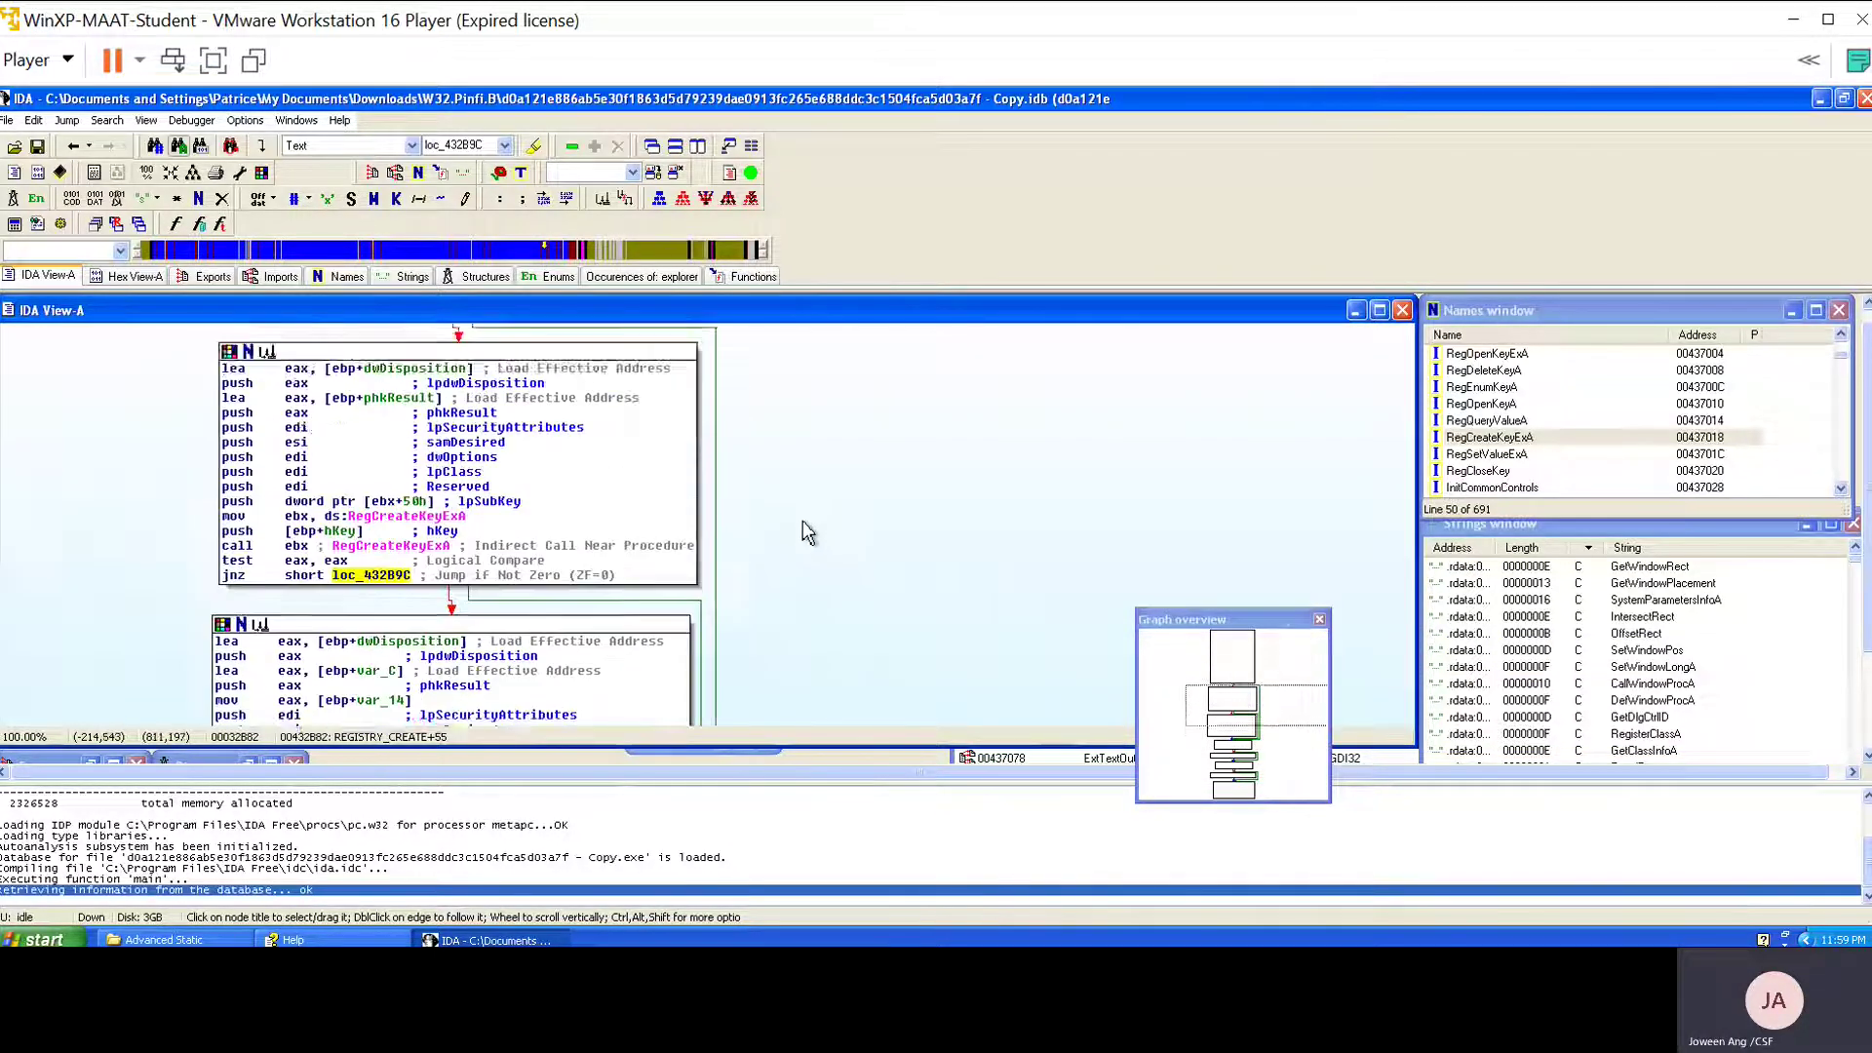
pyautogui.scroll(-4, 795, 519)
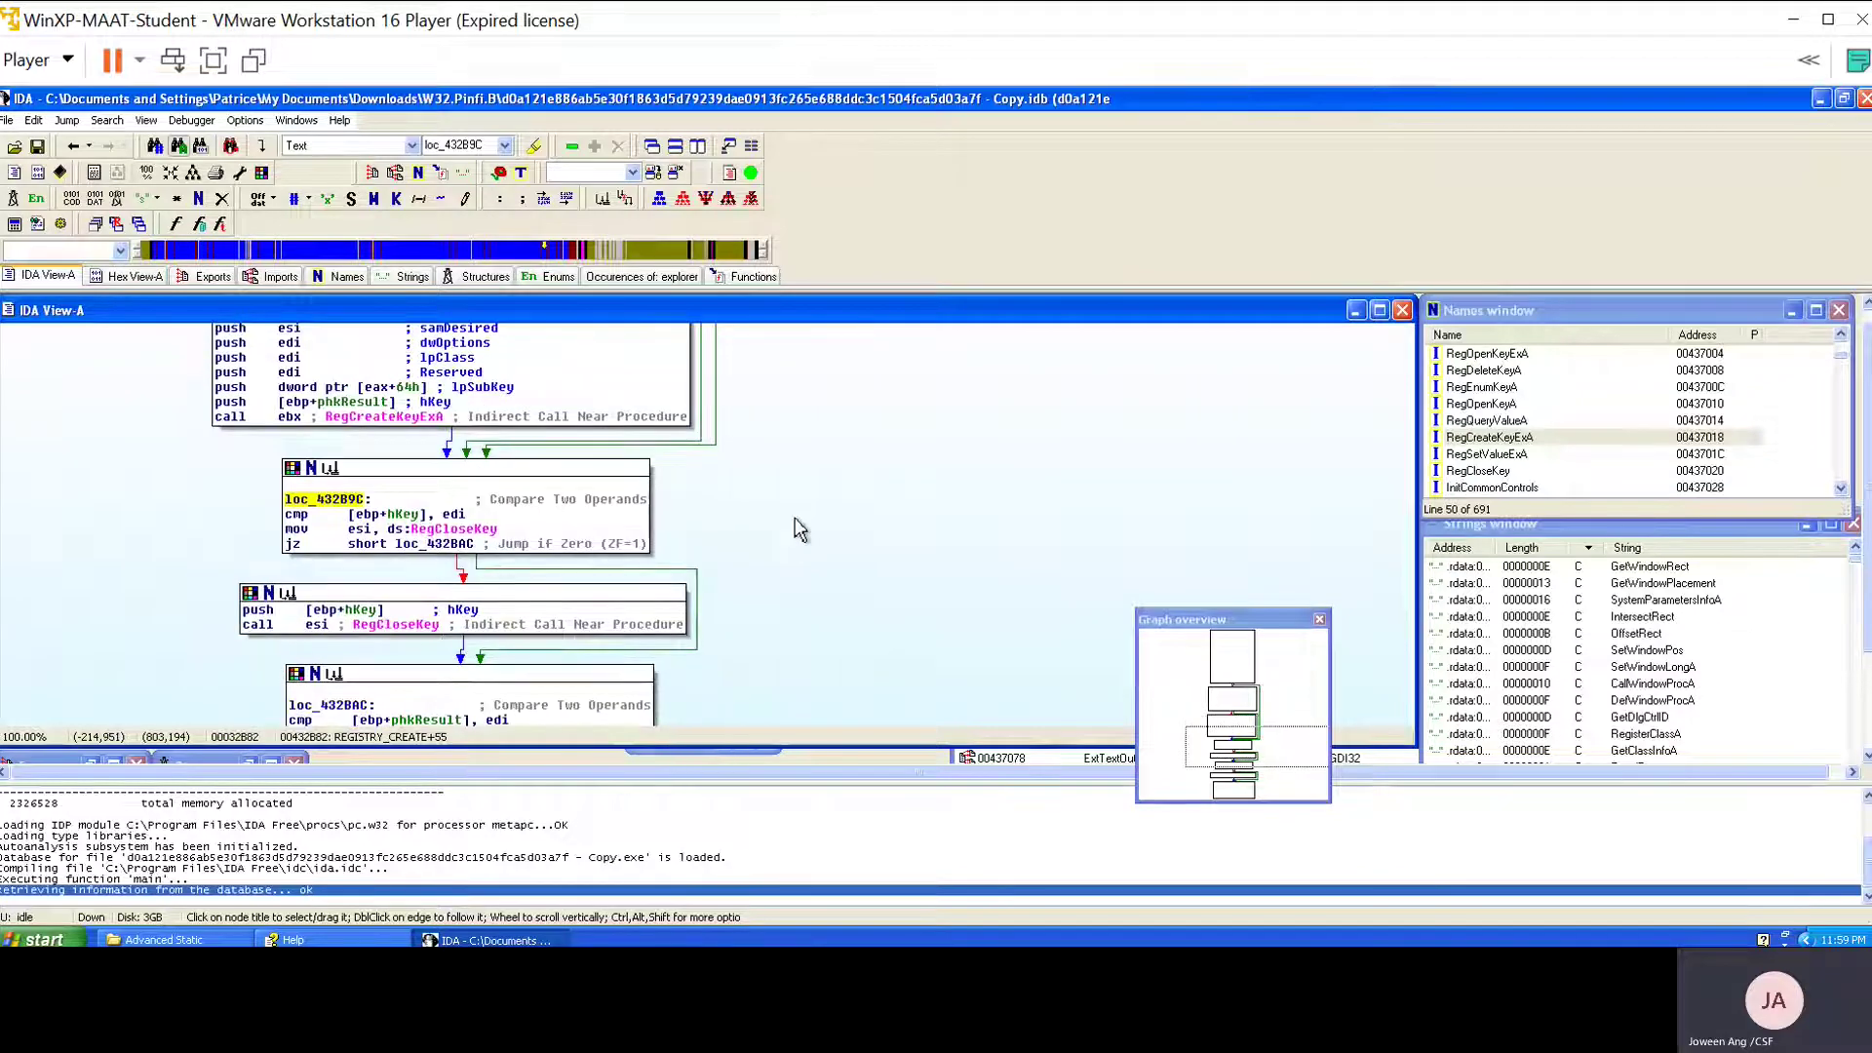
pyautogui.scroll(-2, 795, 527)
pyautogui.scroll(-2, 563, 505)
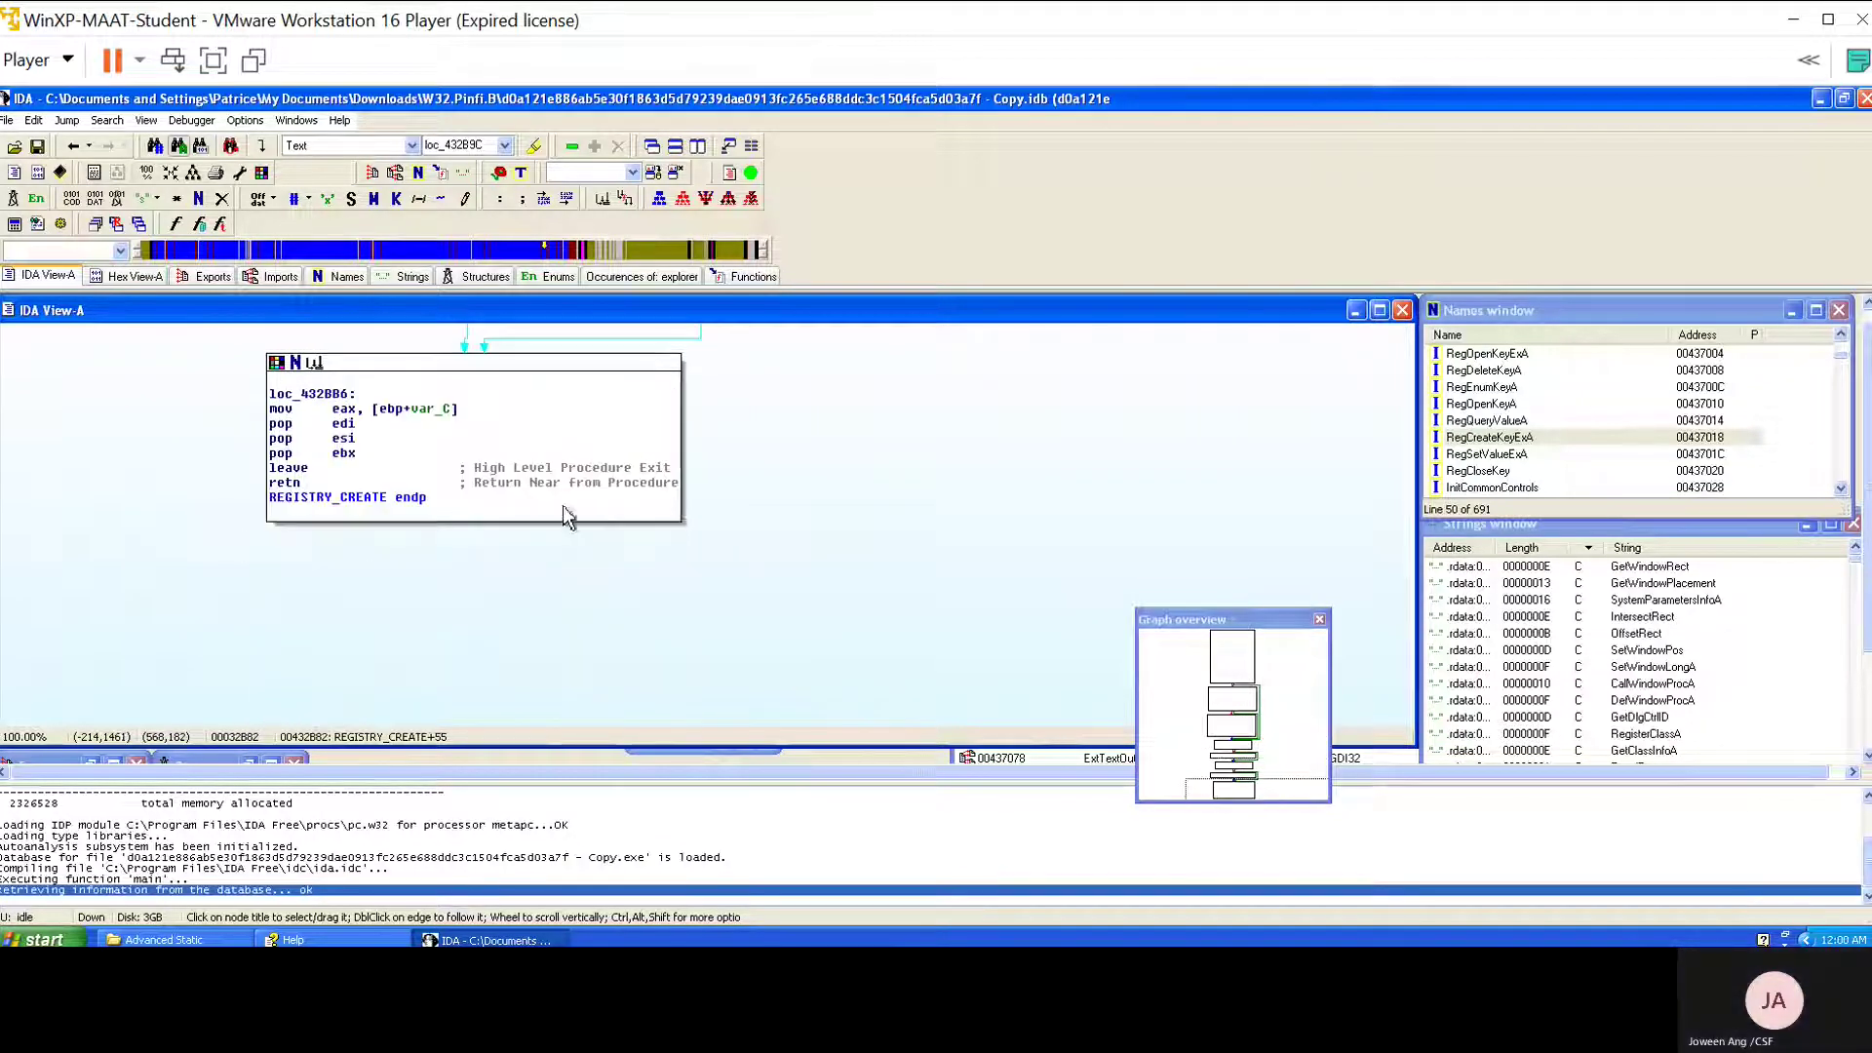
pyautogui.scroll(2, 357, 629)
pyautogui.click(388, 624)
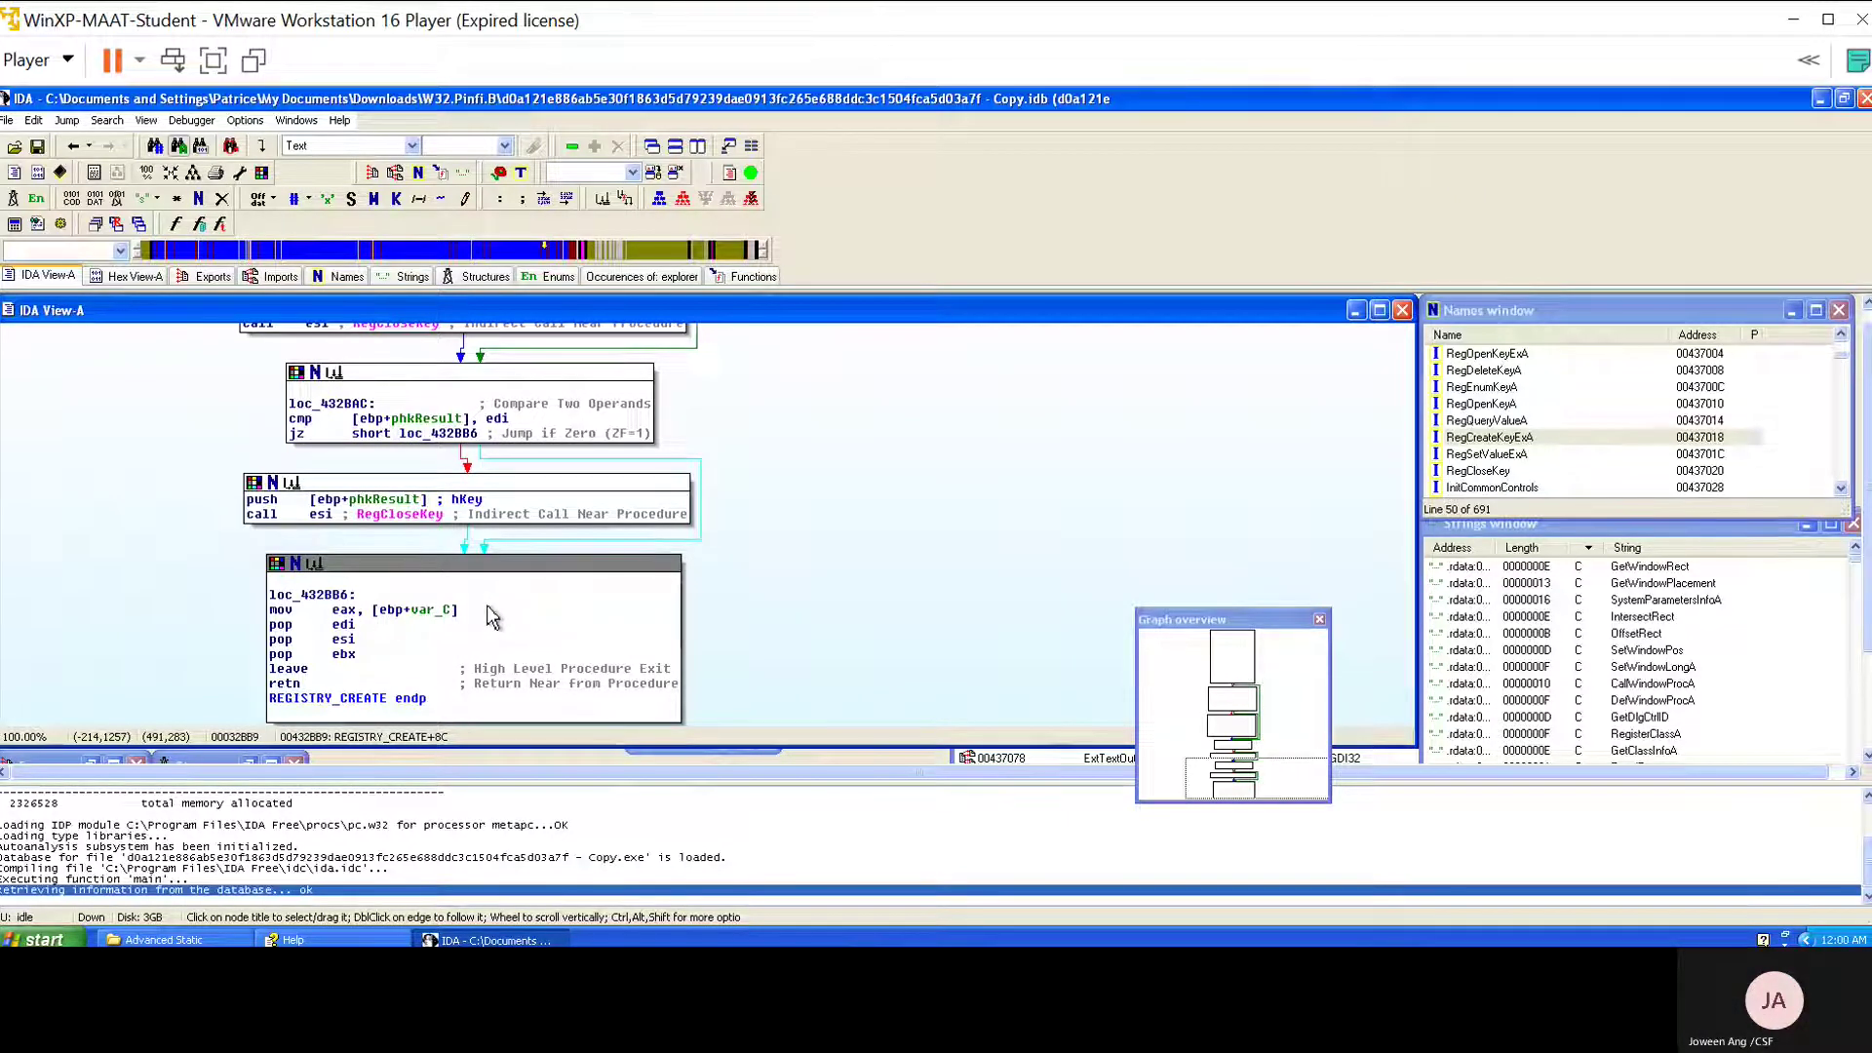
# Examine how the RegCloseKey blocks in the REGISTRY_CREATE graph lead from loc_432B9C to the final loc_432BB6 block.
pyautogui.scroll(1, 564, 607)
pyautogui.scroll(-2, 564, 606)
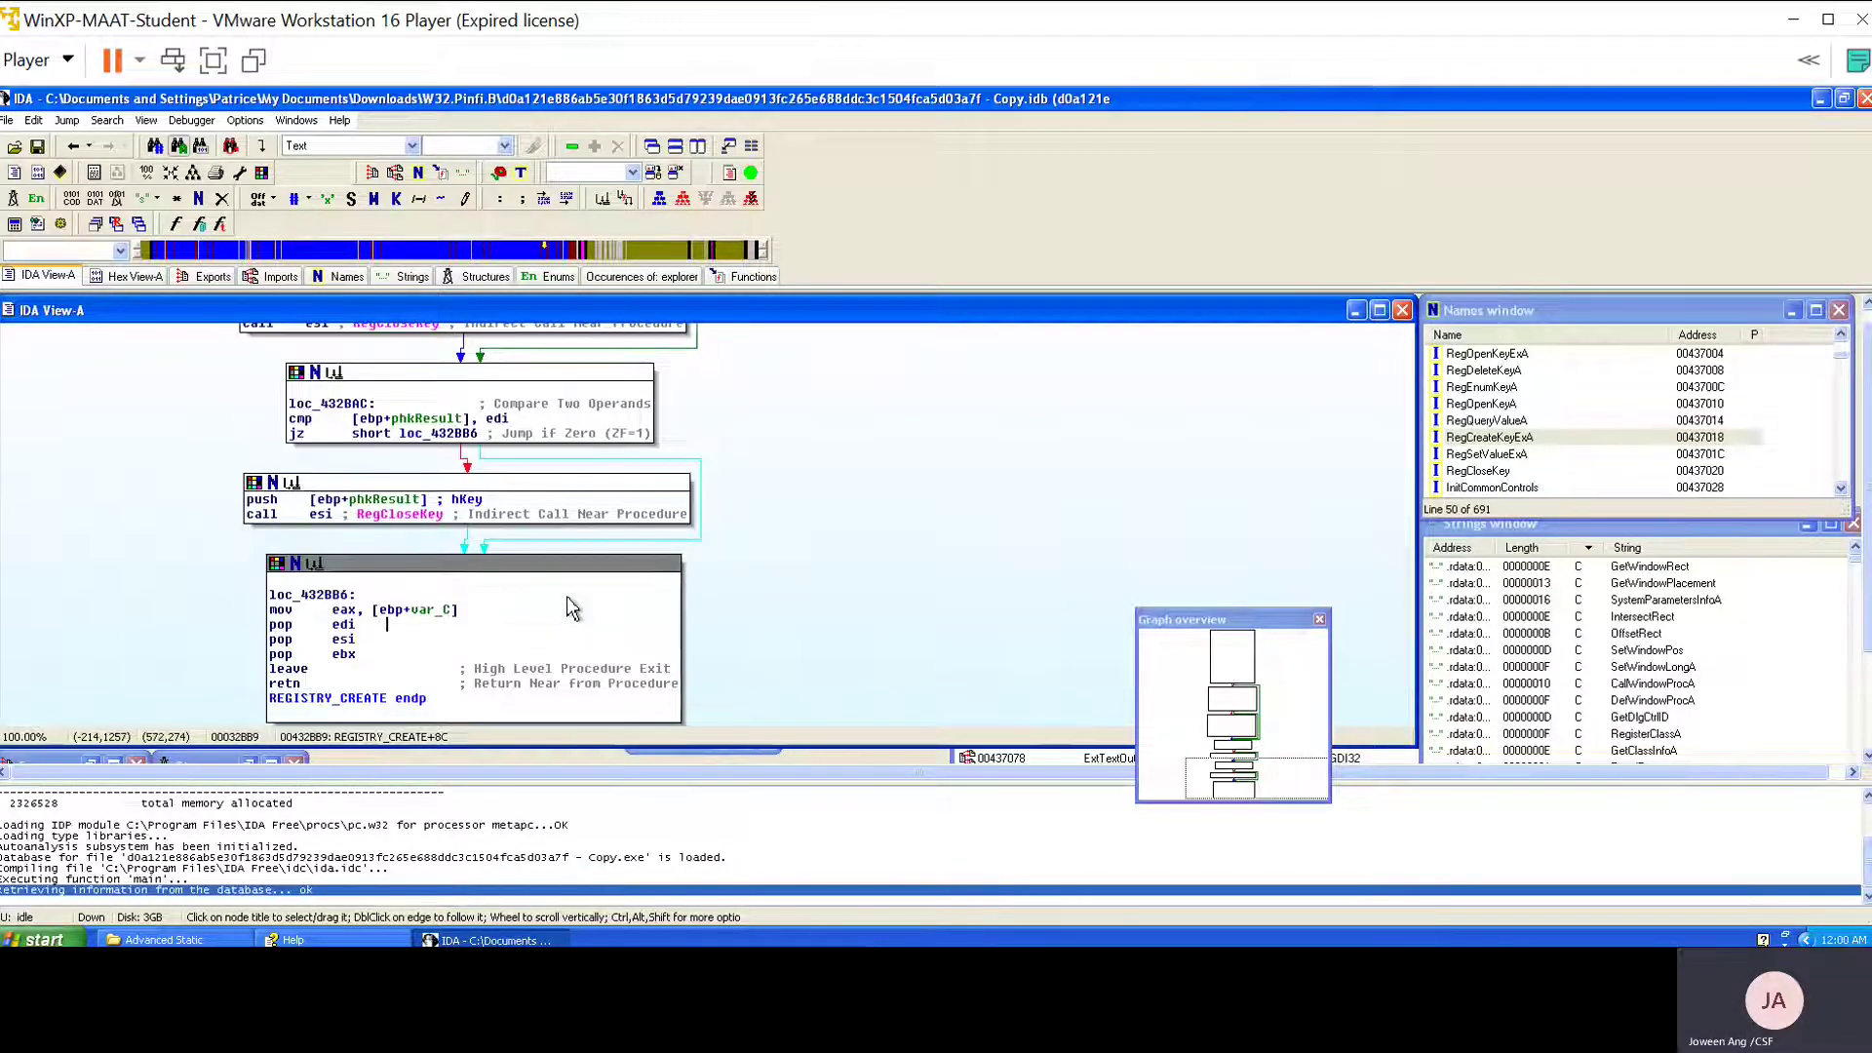
pyautogui.scroll(4, 590, 605)
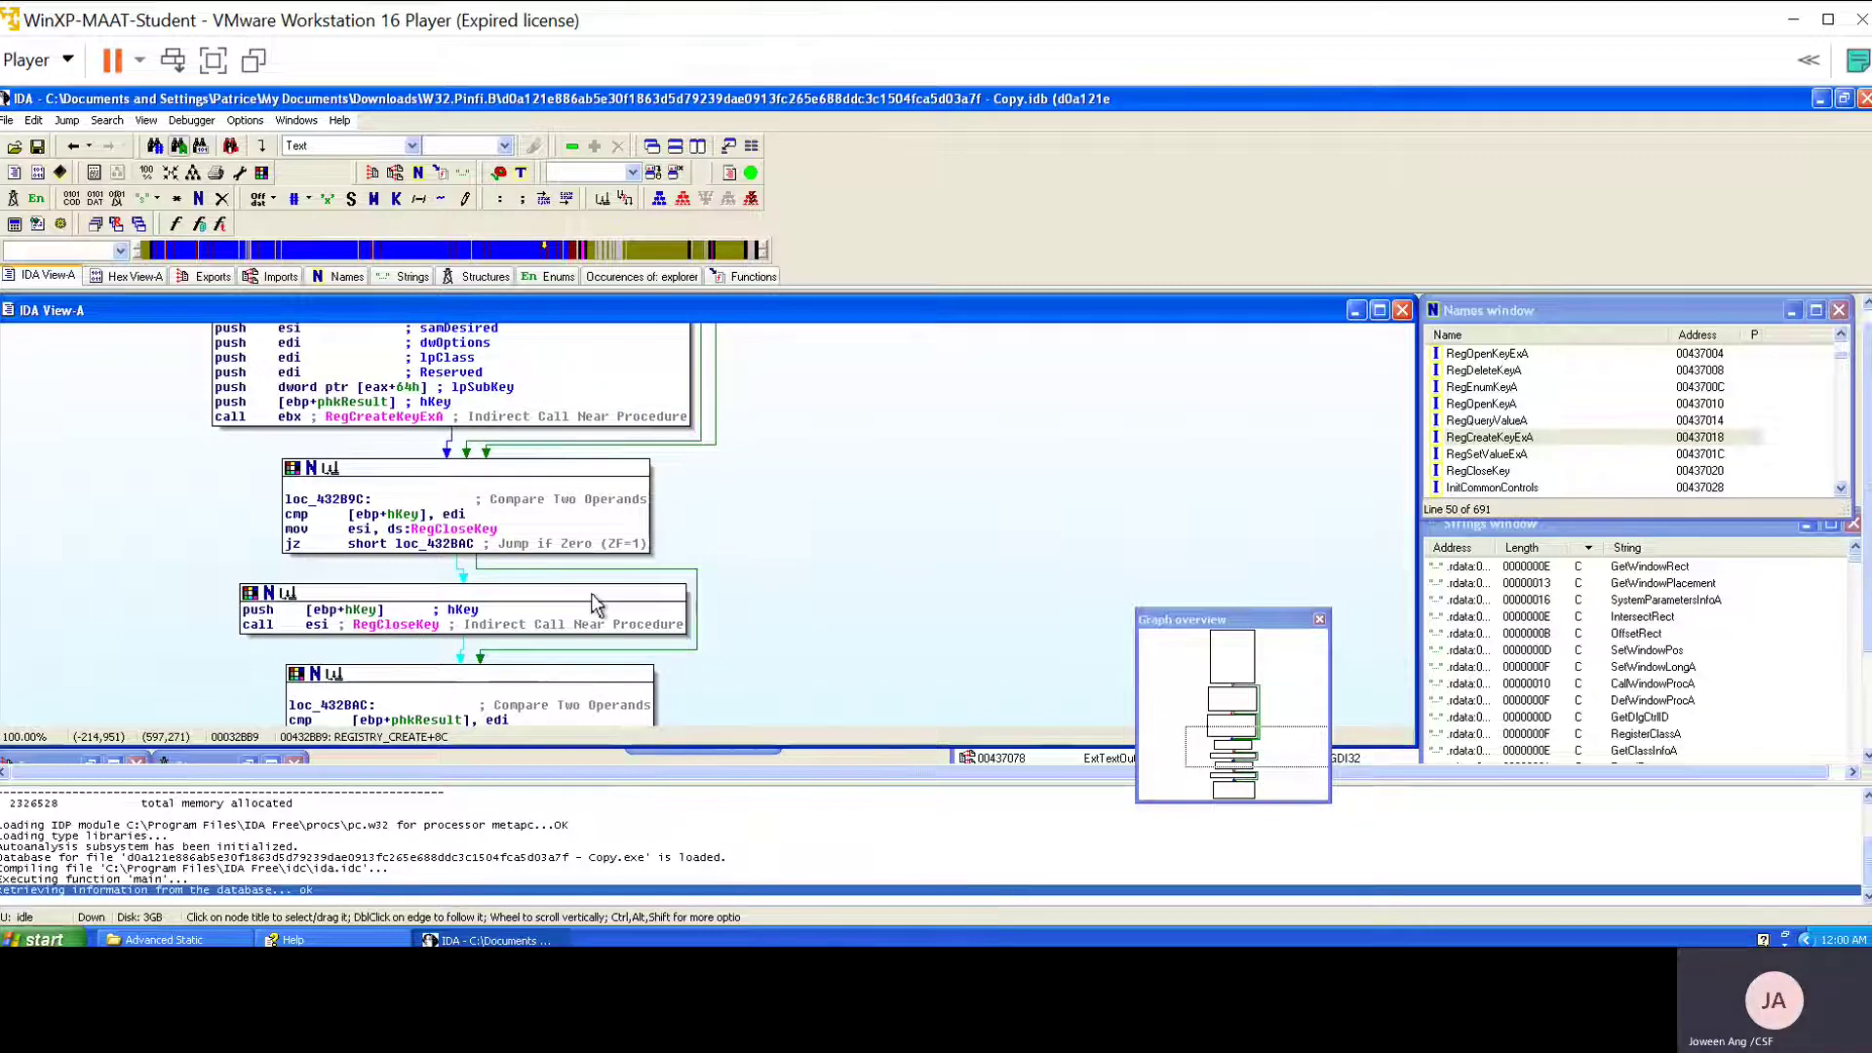
pyautogui.scroll(-4, 597, 604)
pyautogui.scroll(-2, 602, 605)
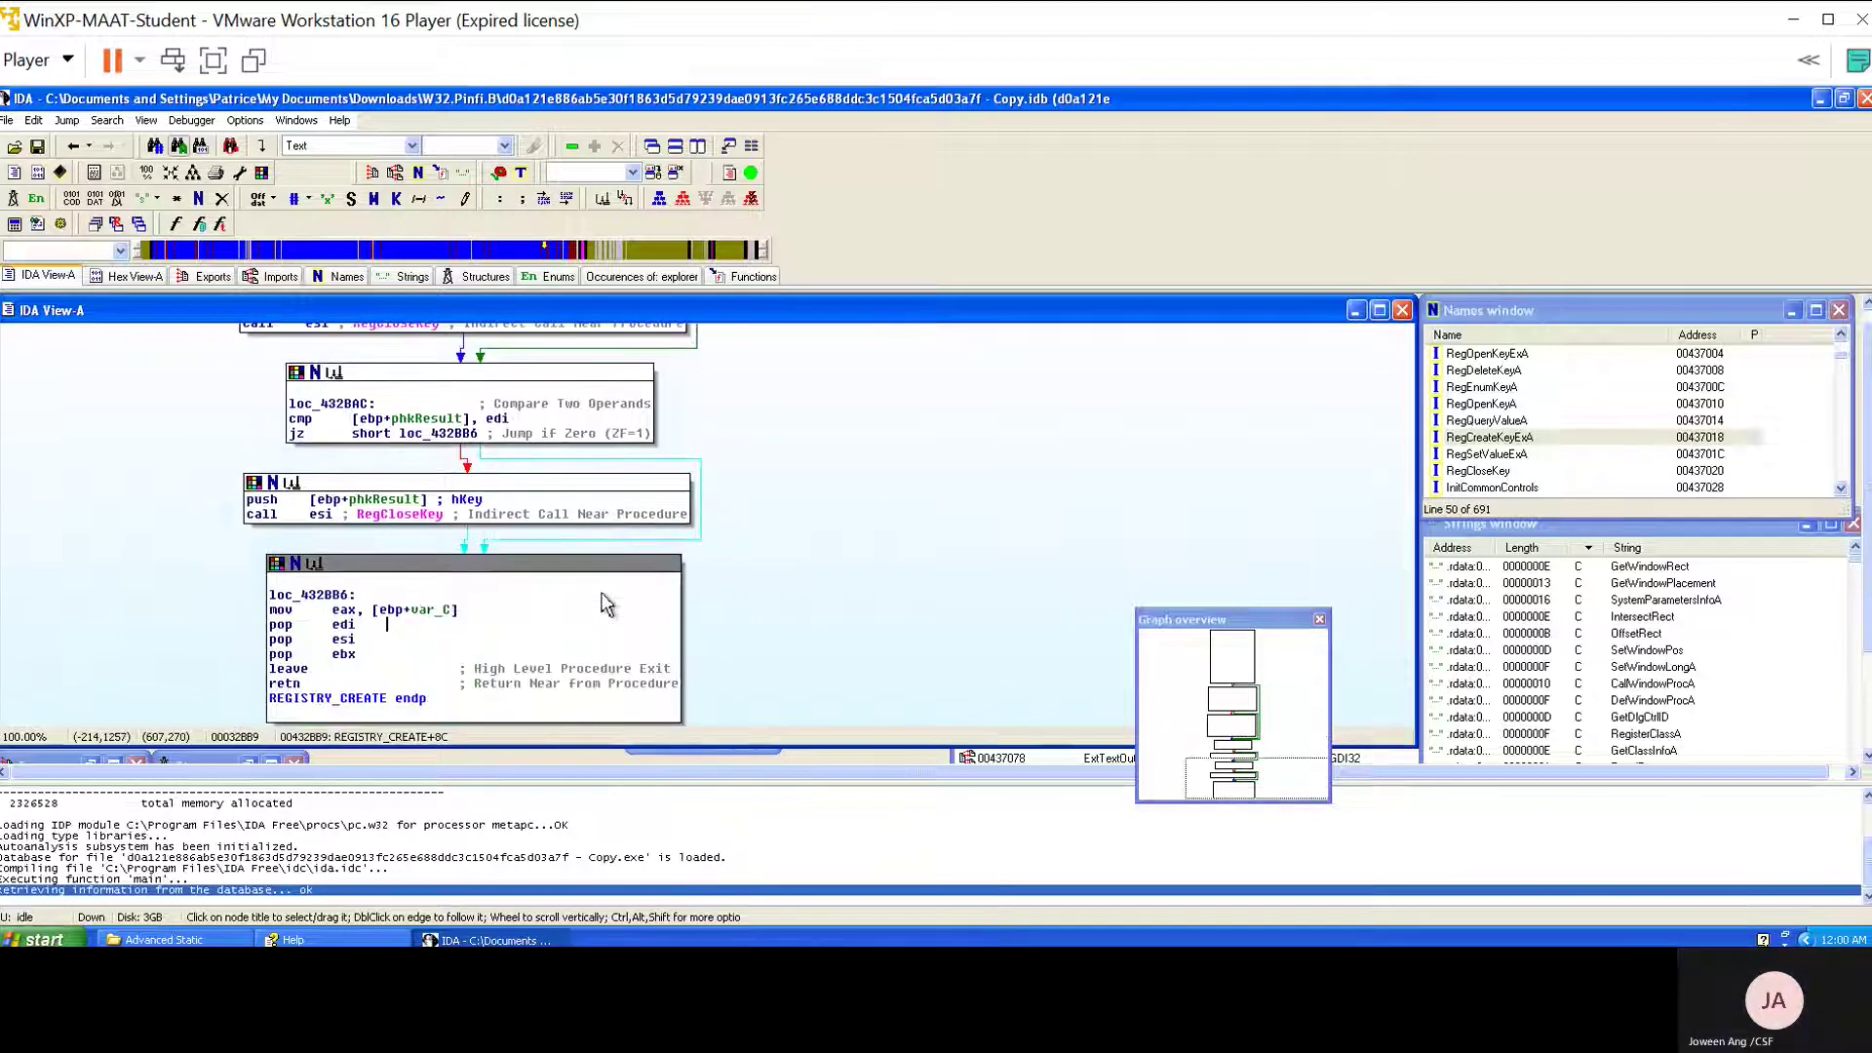
pyautogui.scroll(-2, 609, 599)
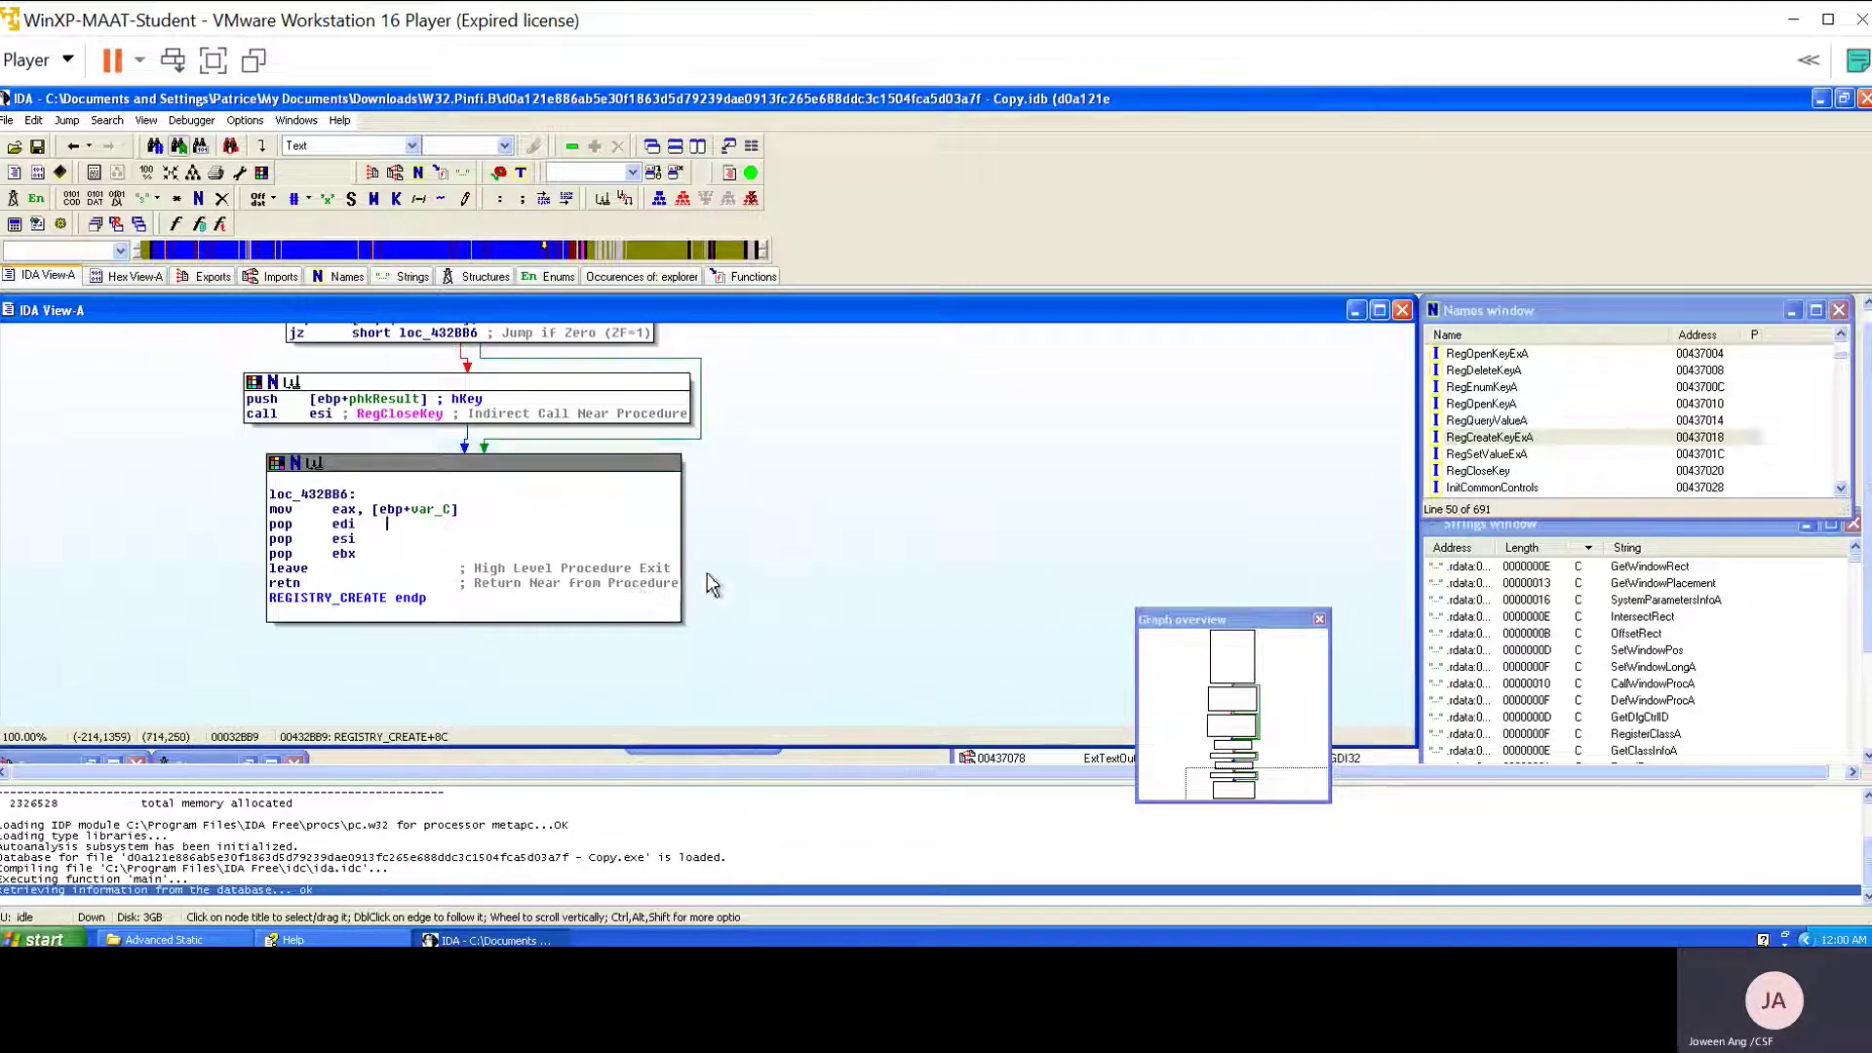
pyautogui.scroll(6, 706, 572)
pyautogui.scroll(2, 690, 580)
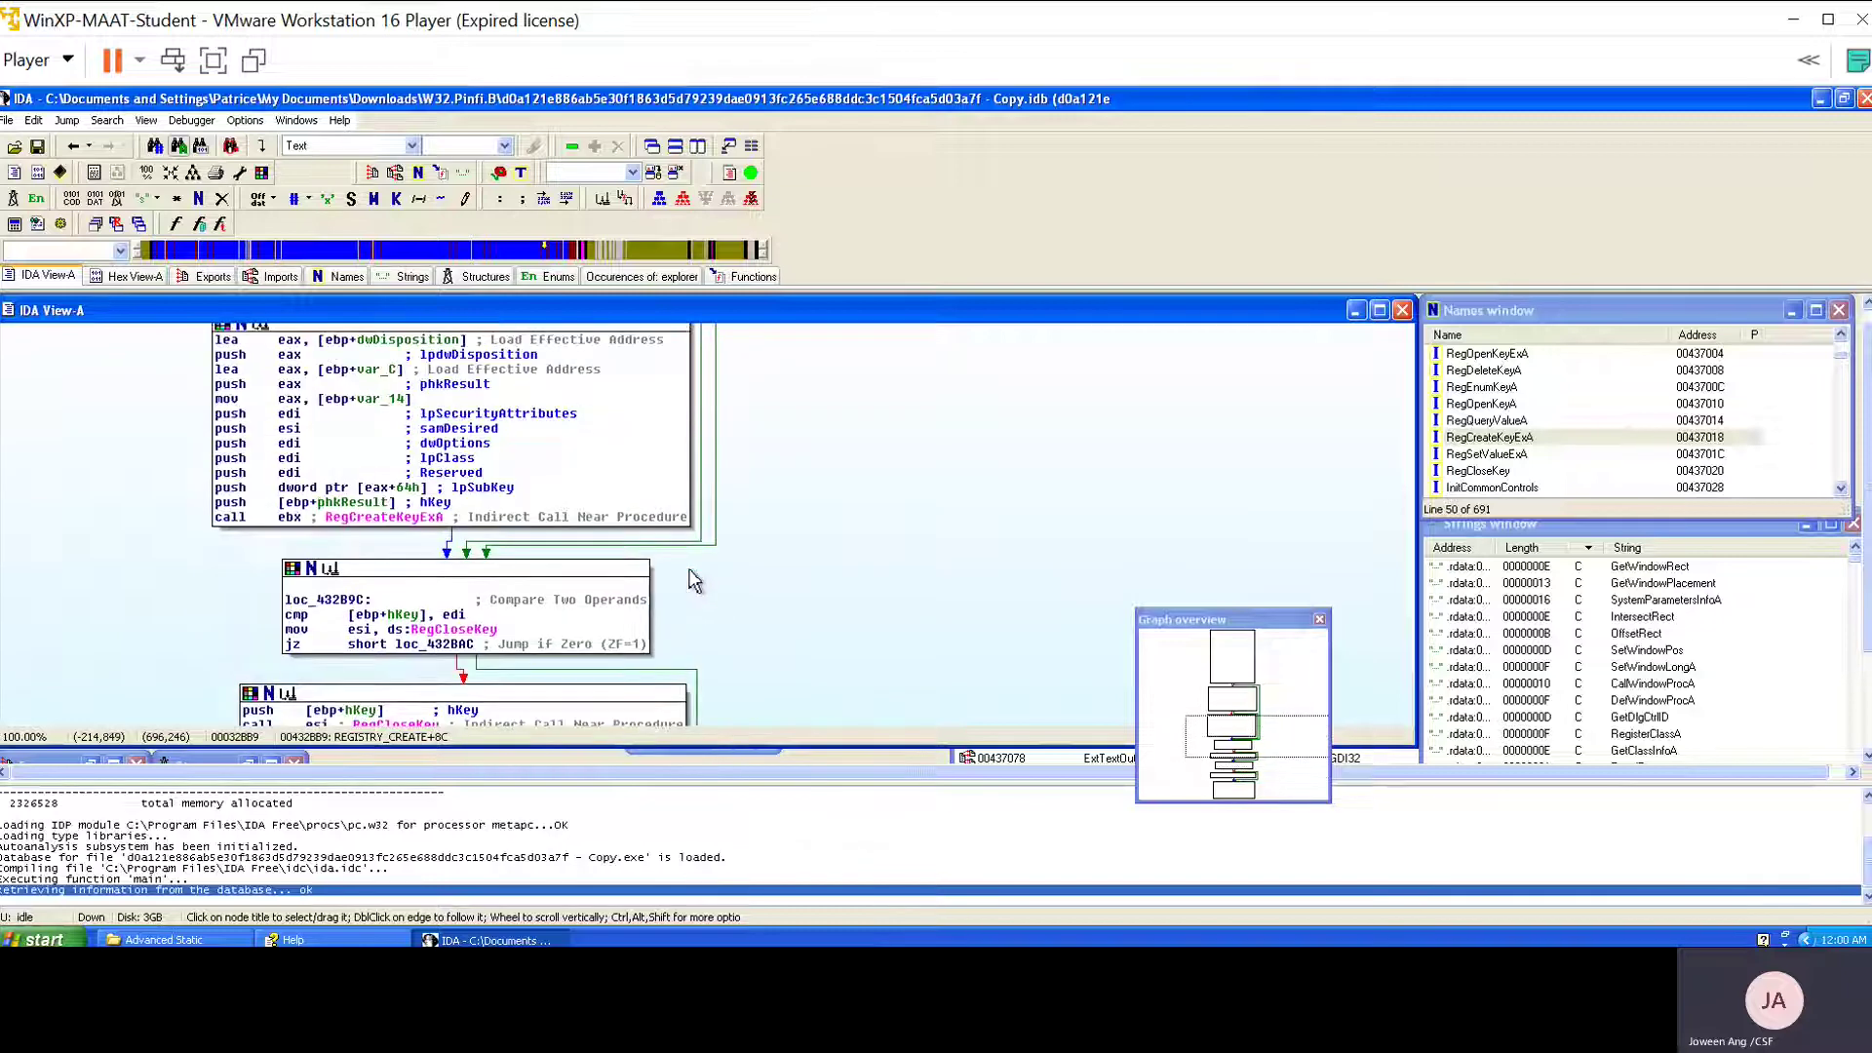
pyautogui.scroll(-4, 673, 575)
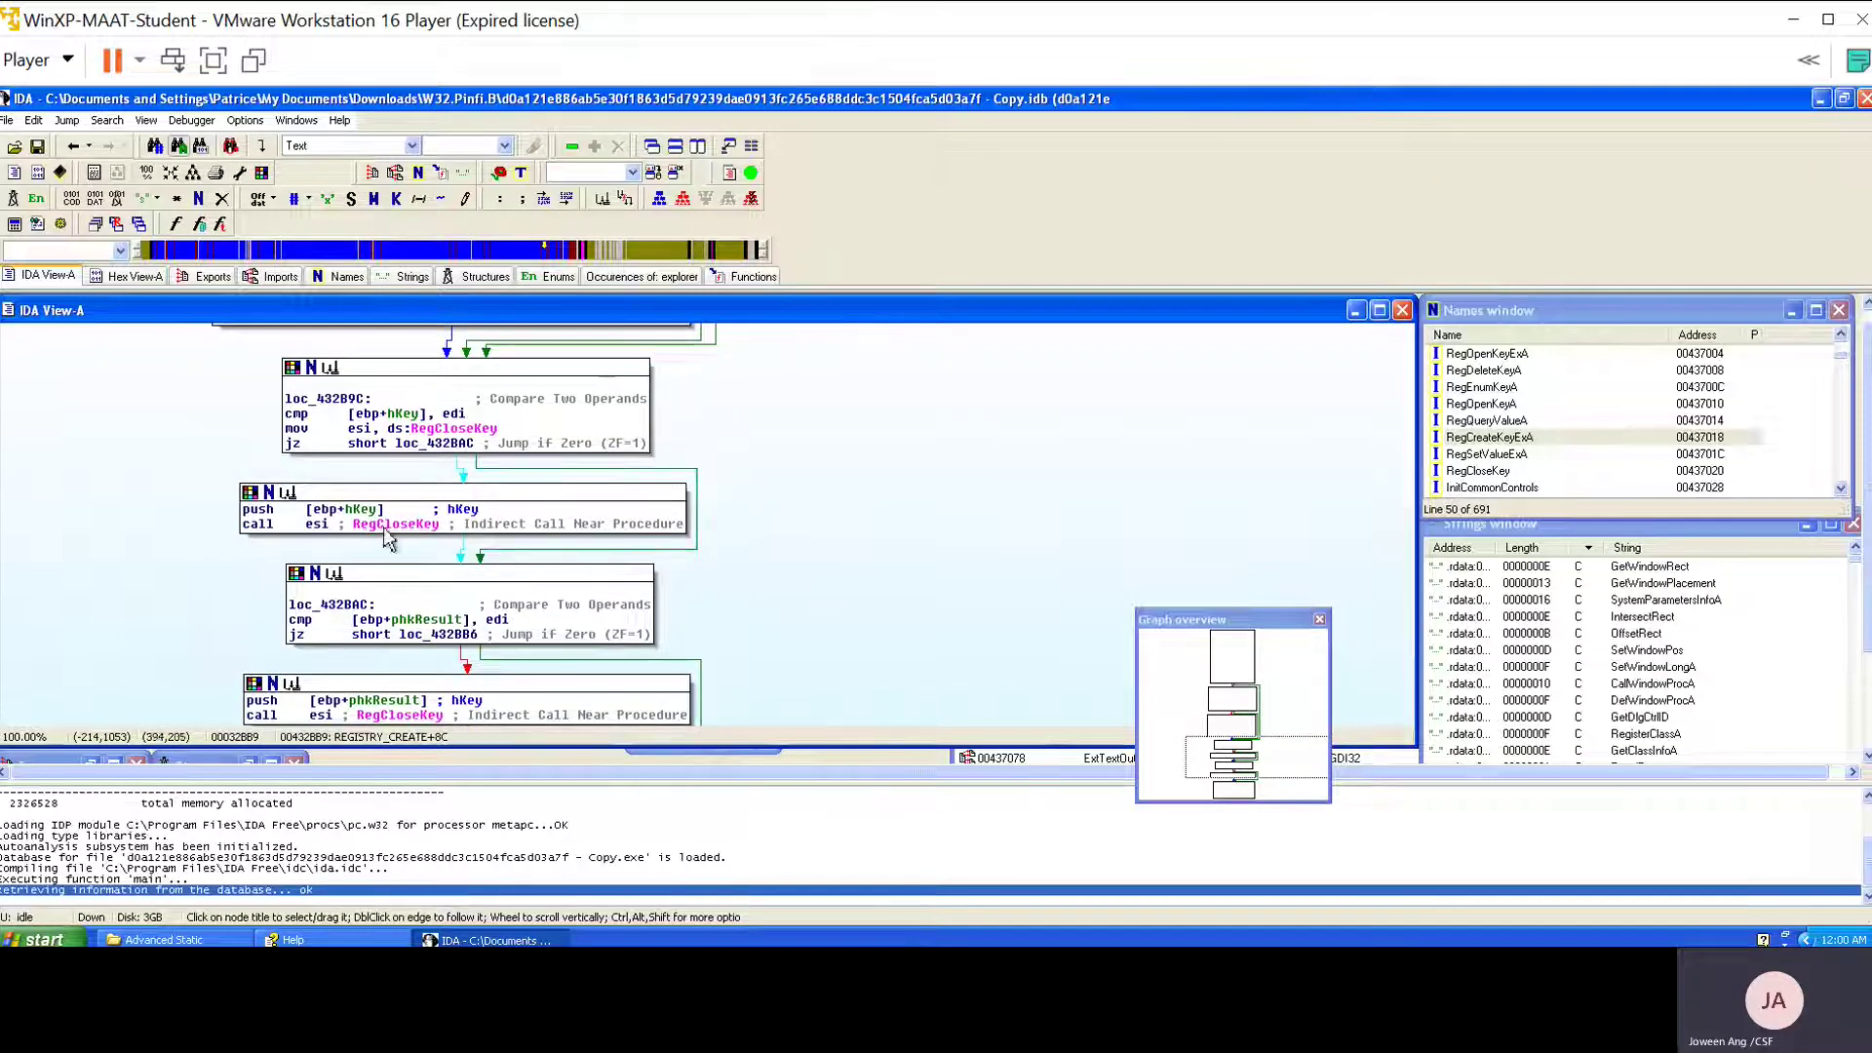
pyautogui.moveTo(444, 444)
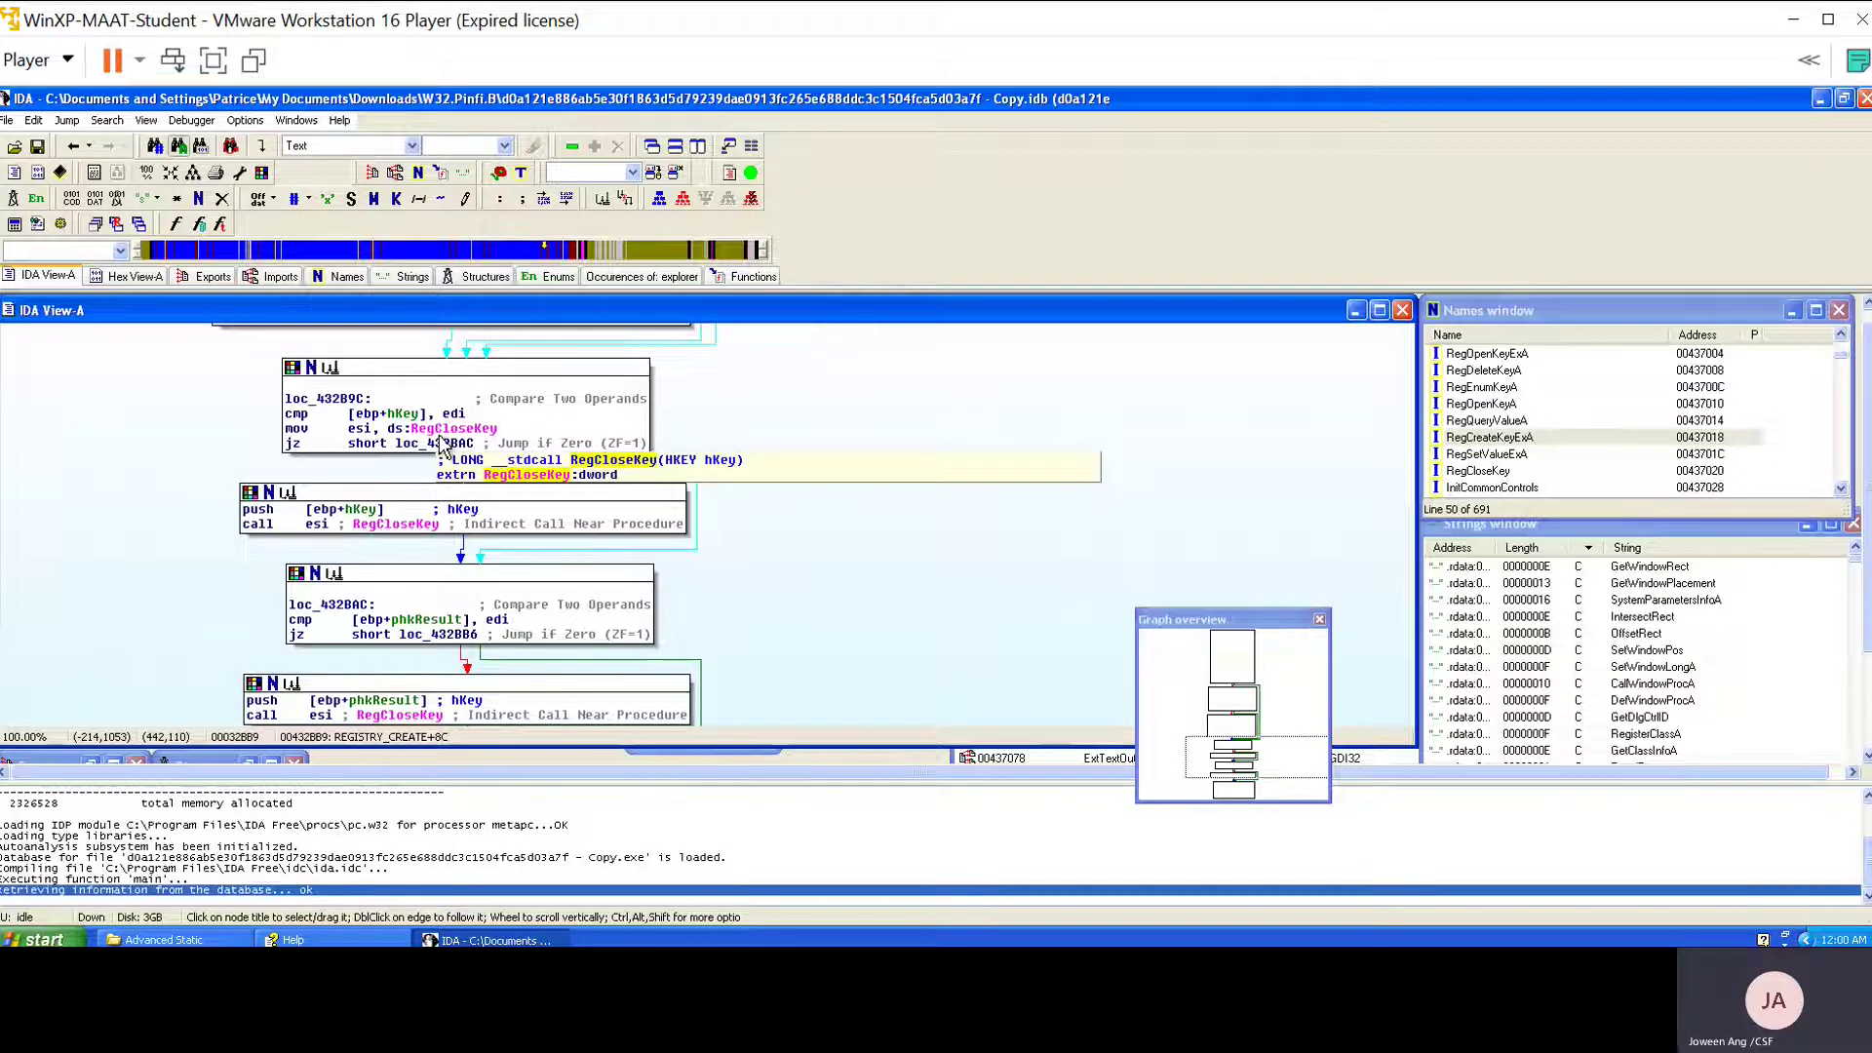
pyautogui.scroll(-3, 561, 510)
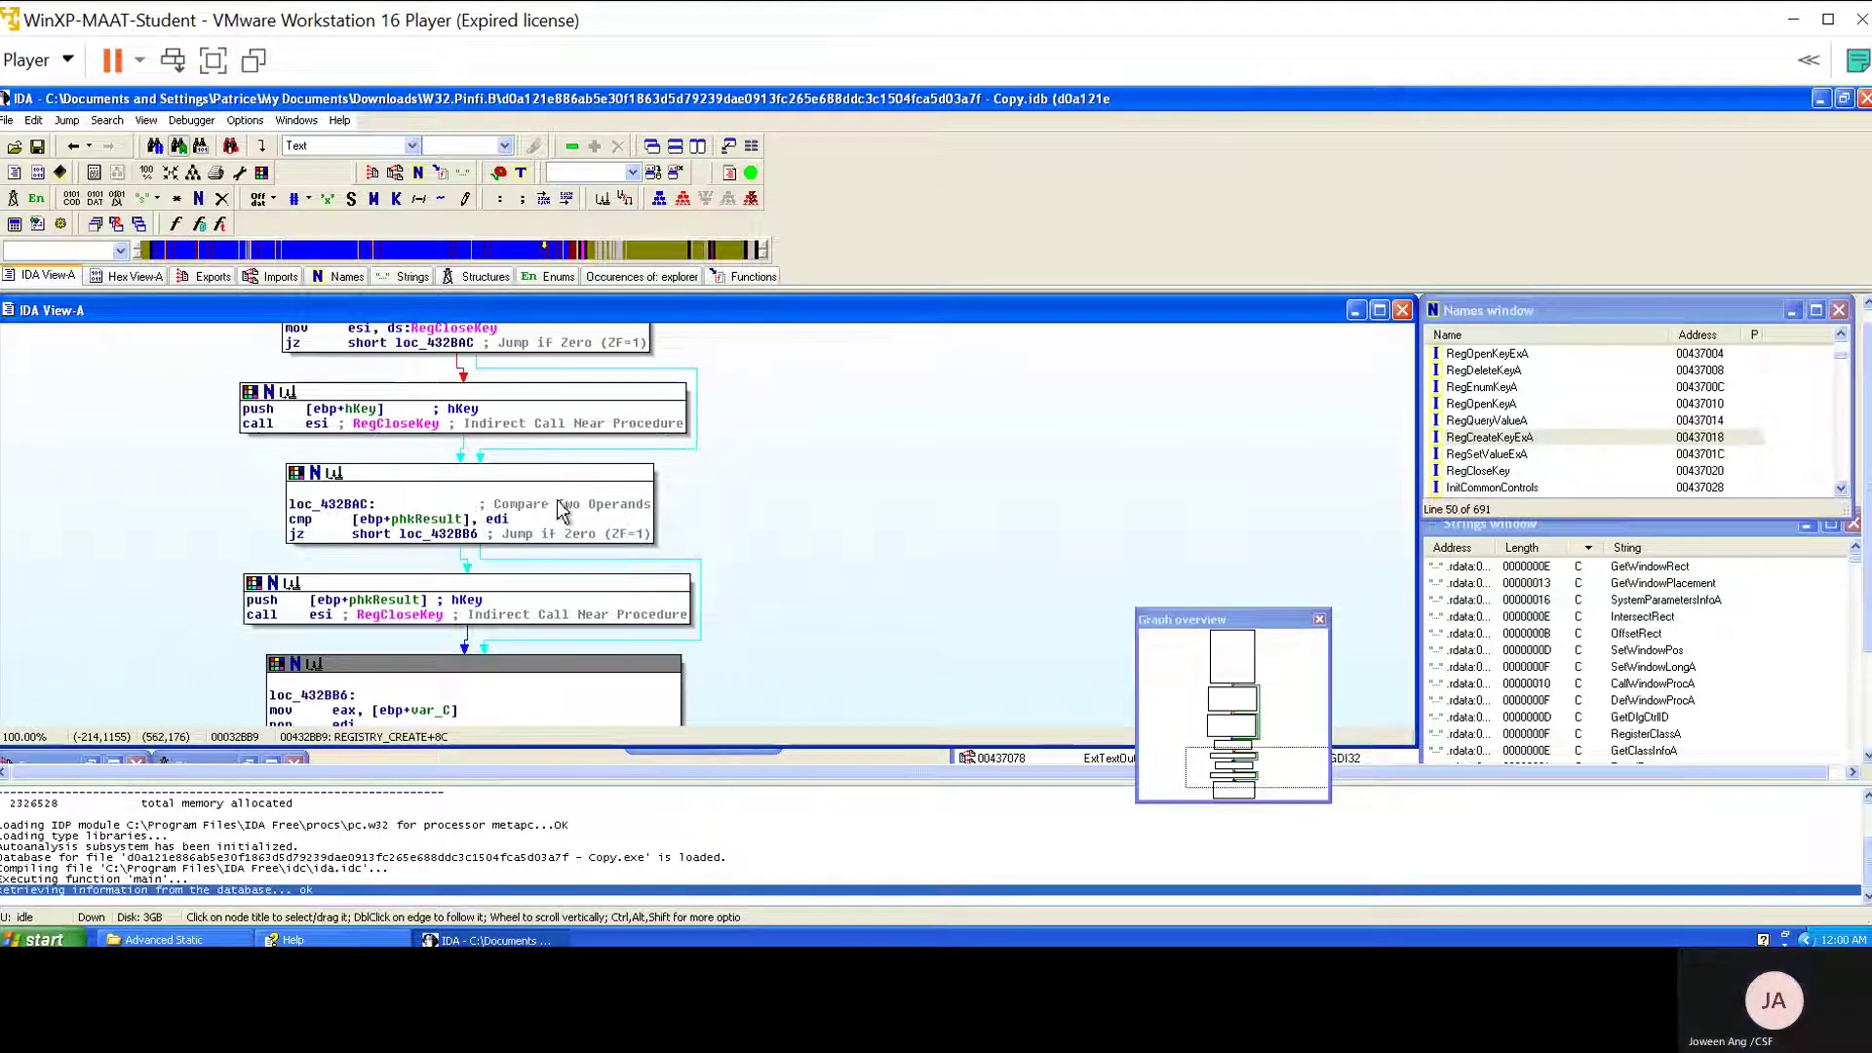
pyautogui.scroll(-6, 682, 507)
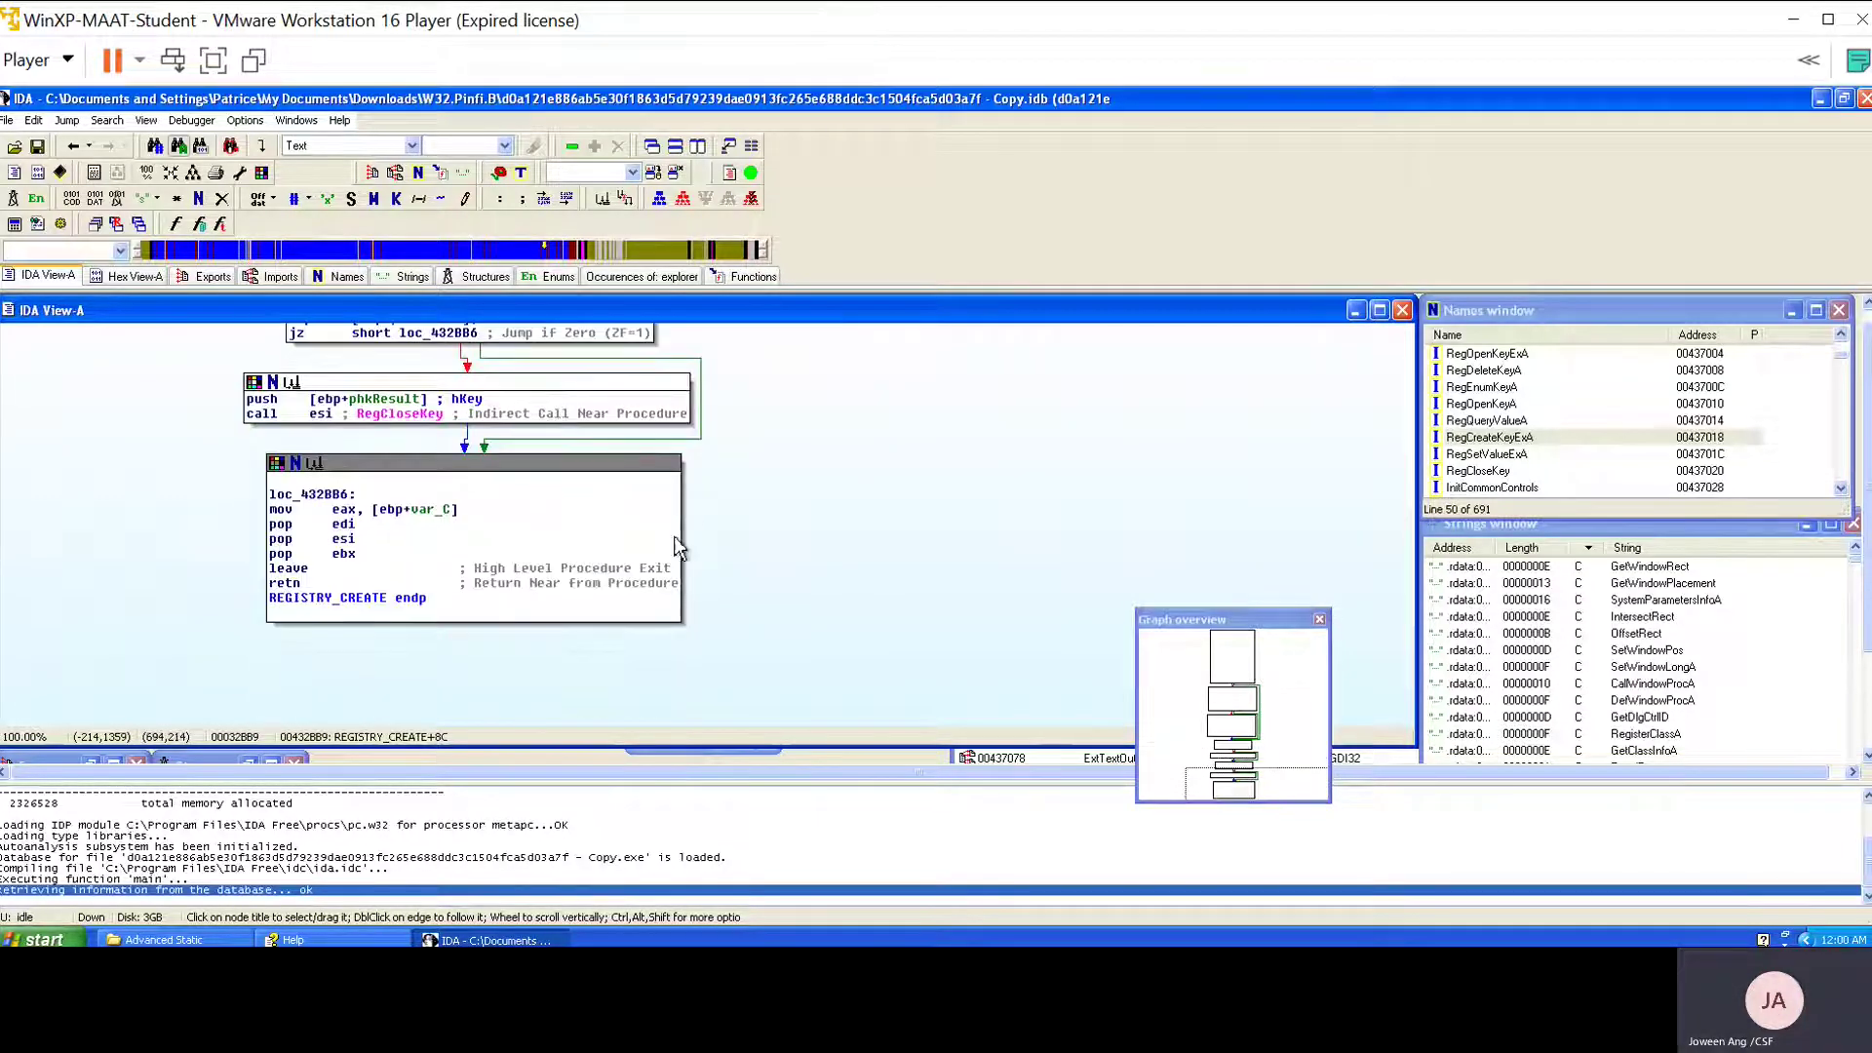
pyautogui.scroll(3, 425, 430)
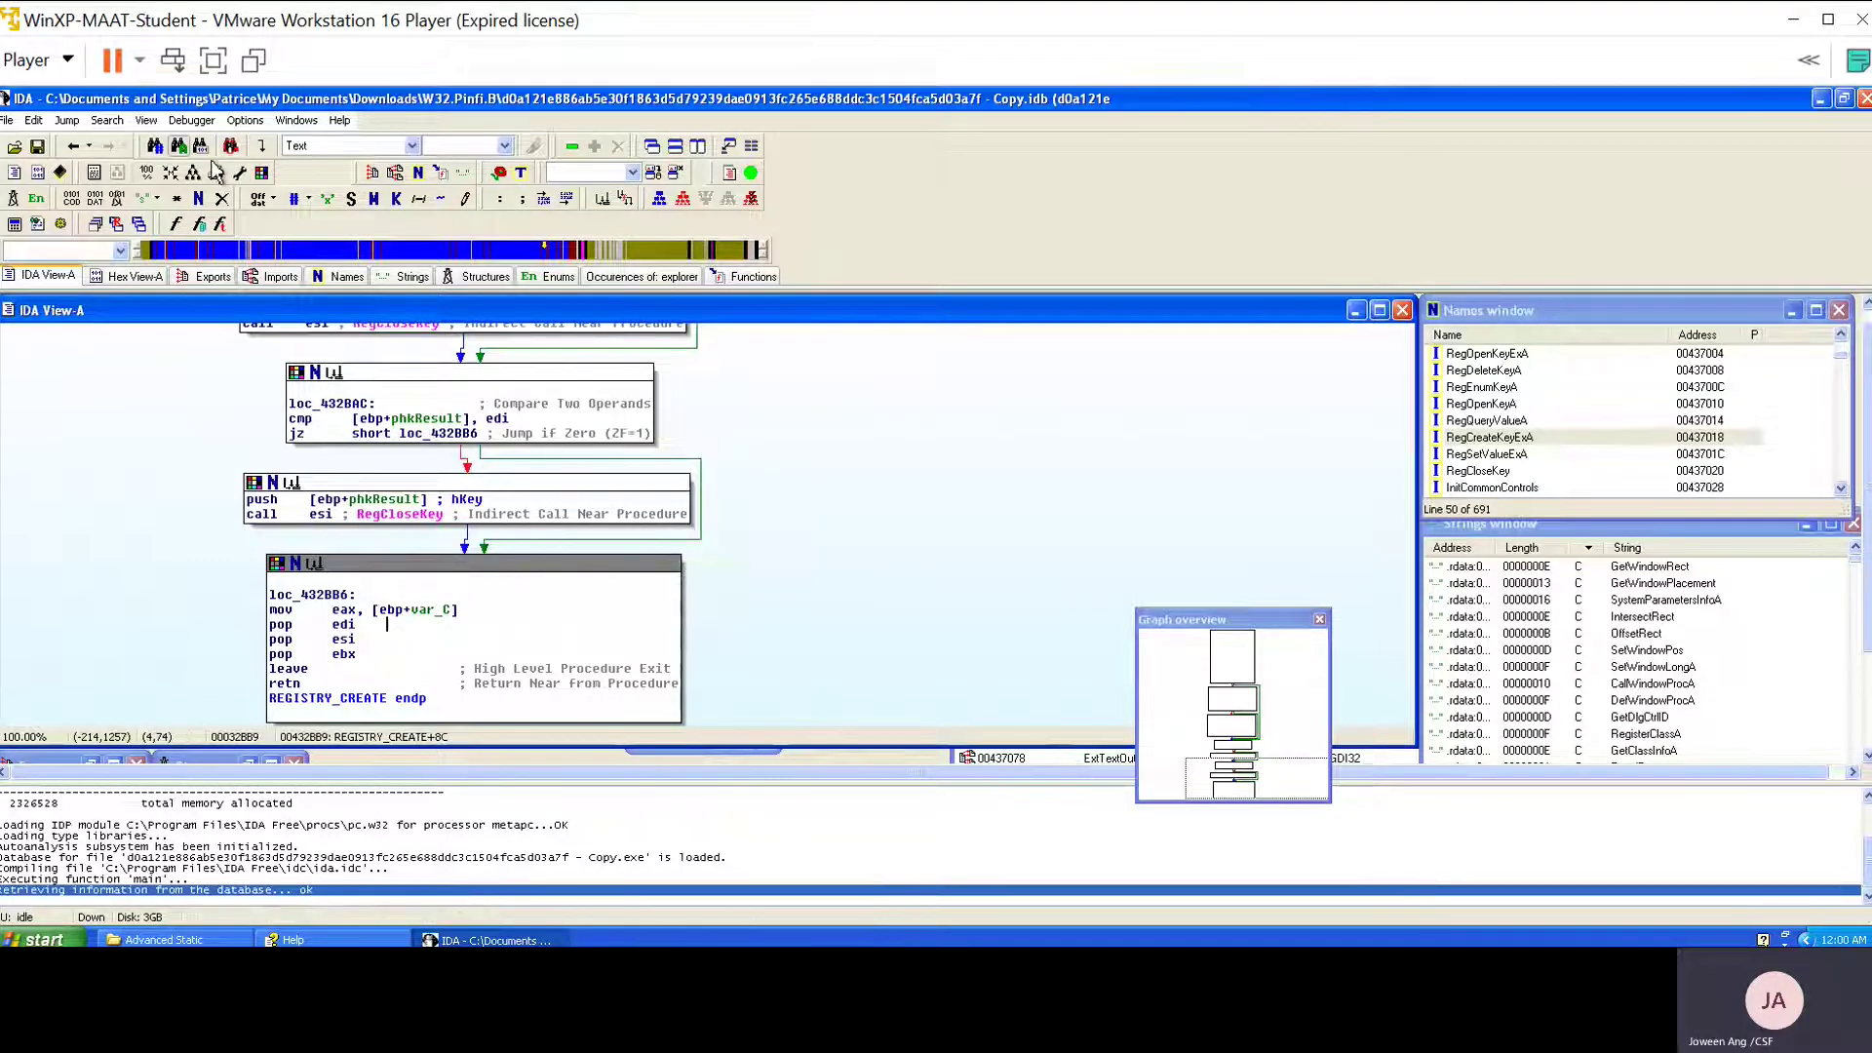
# Jump to the REGISTRY_CREATE2 function by choosing it from the list of functions.
pyautogui.click(109, 121)
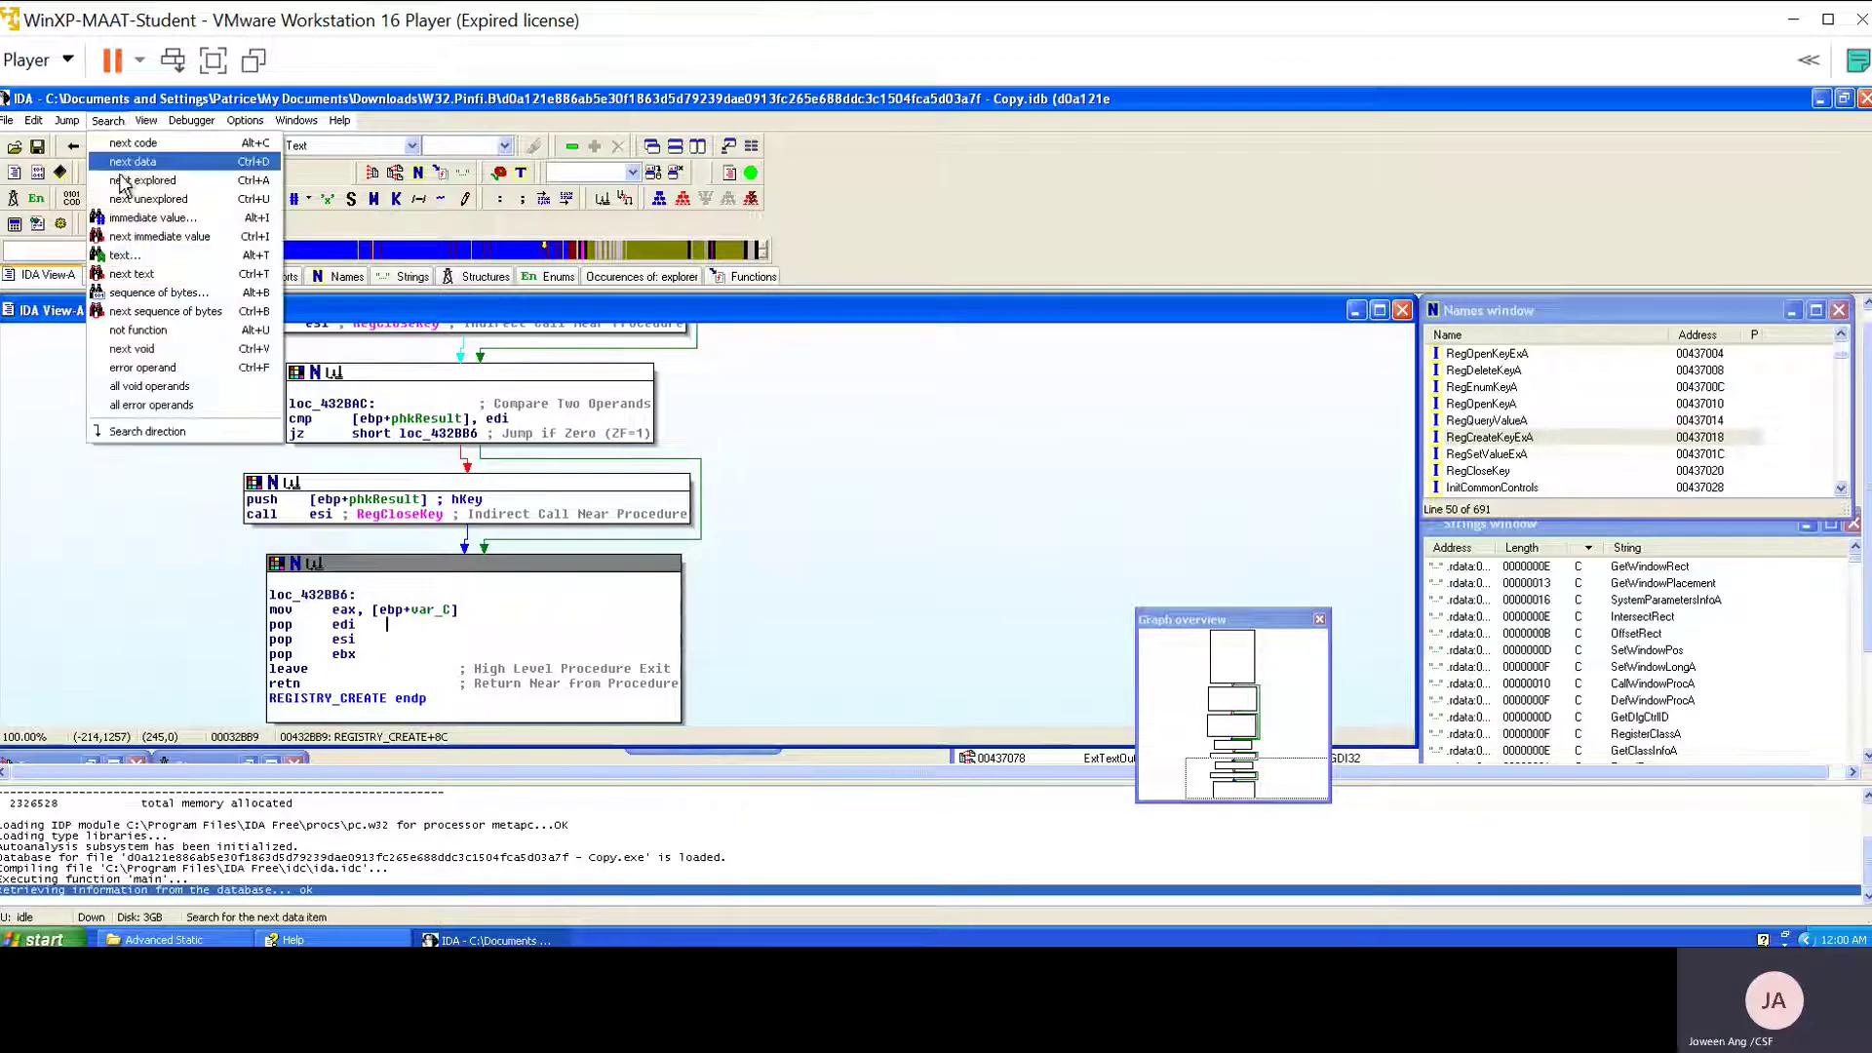
pyautogui.moveTo(67, 121)
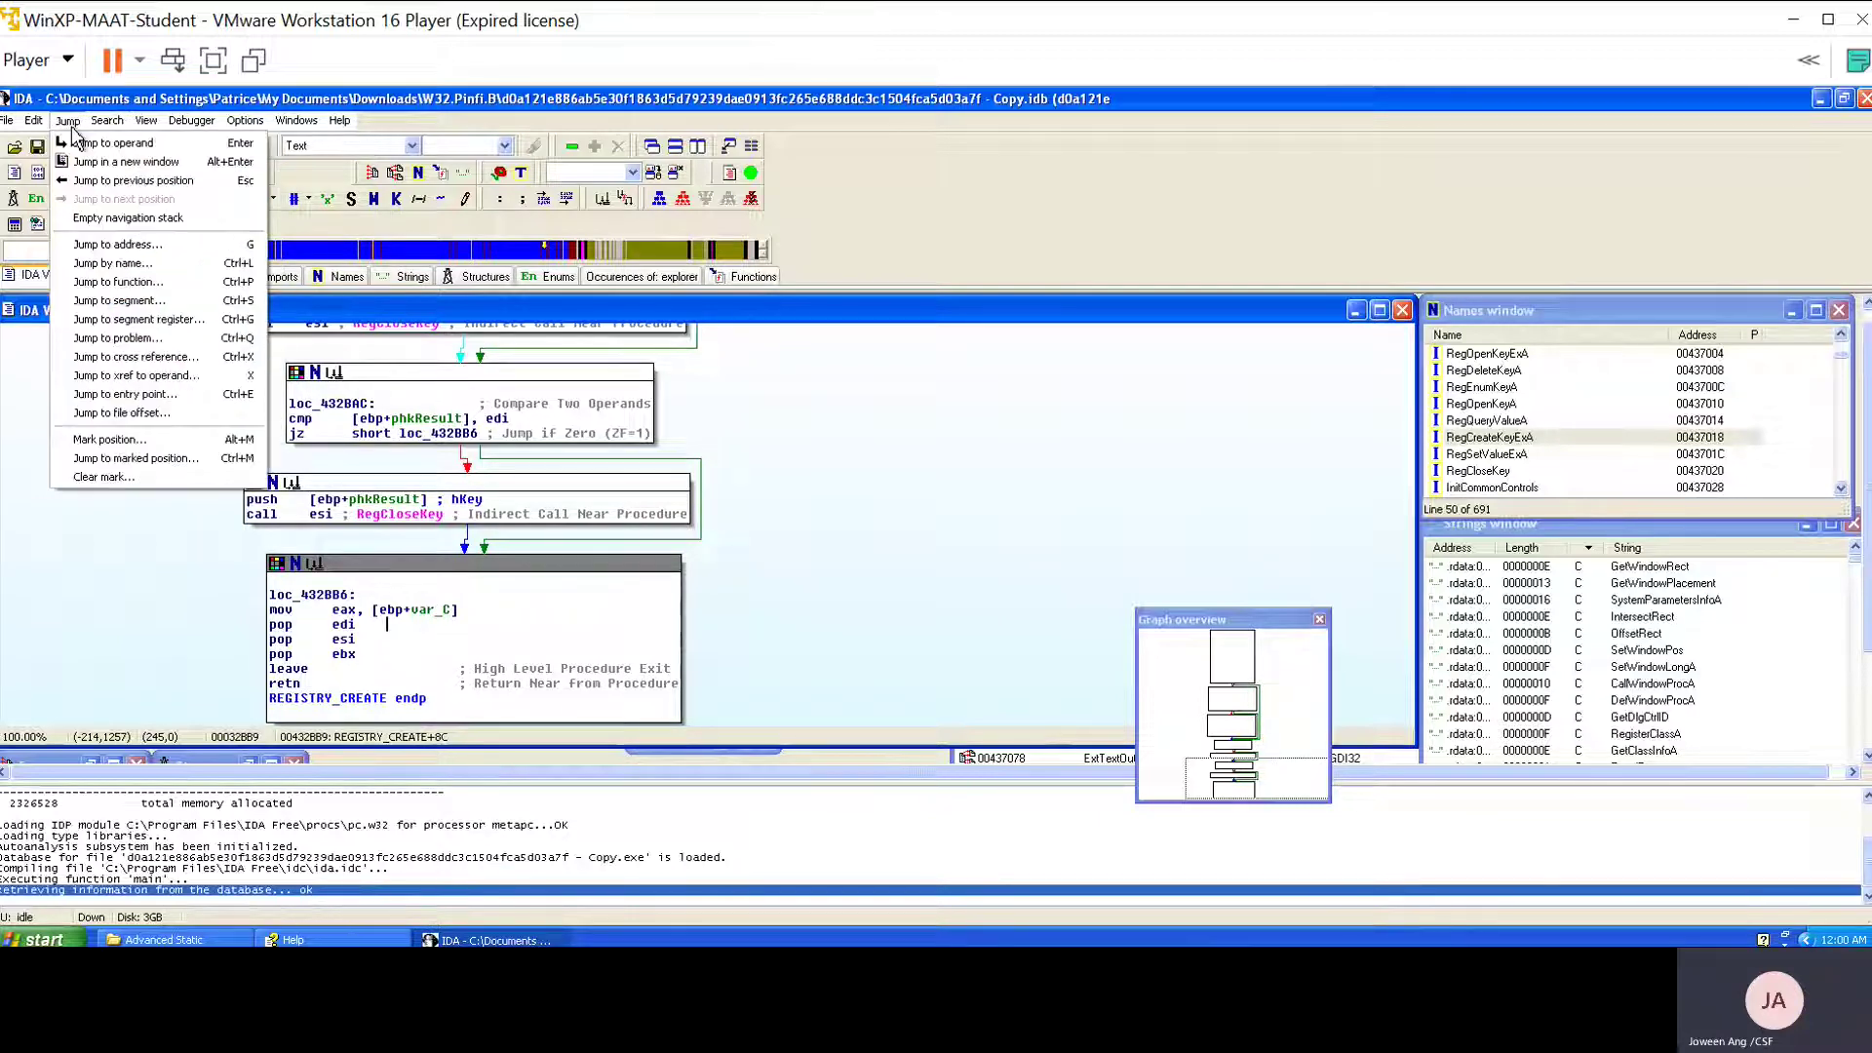
pyautogui.click(110, 287)
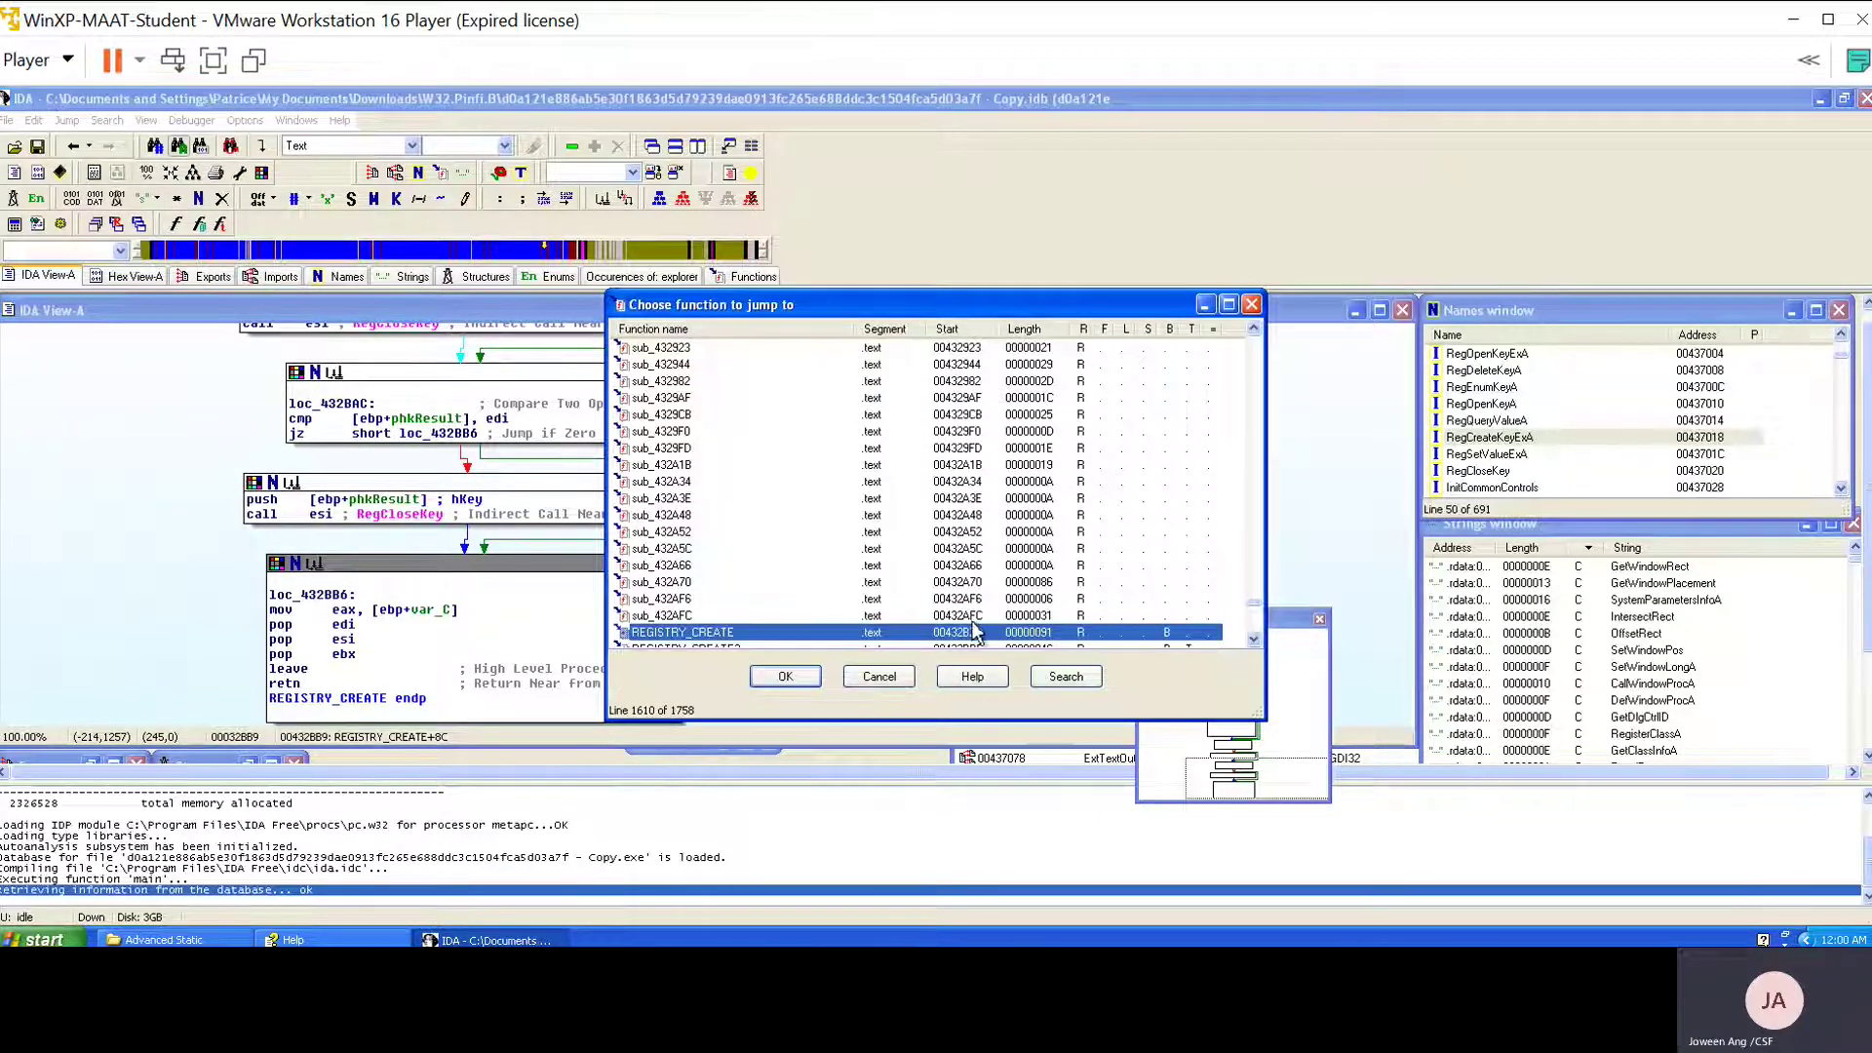
pyautogui.scroll(-1, 975, 632)
pyautogui.click(957, 598)
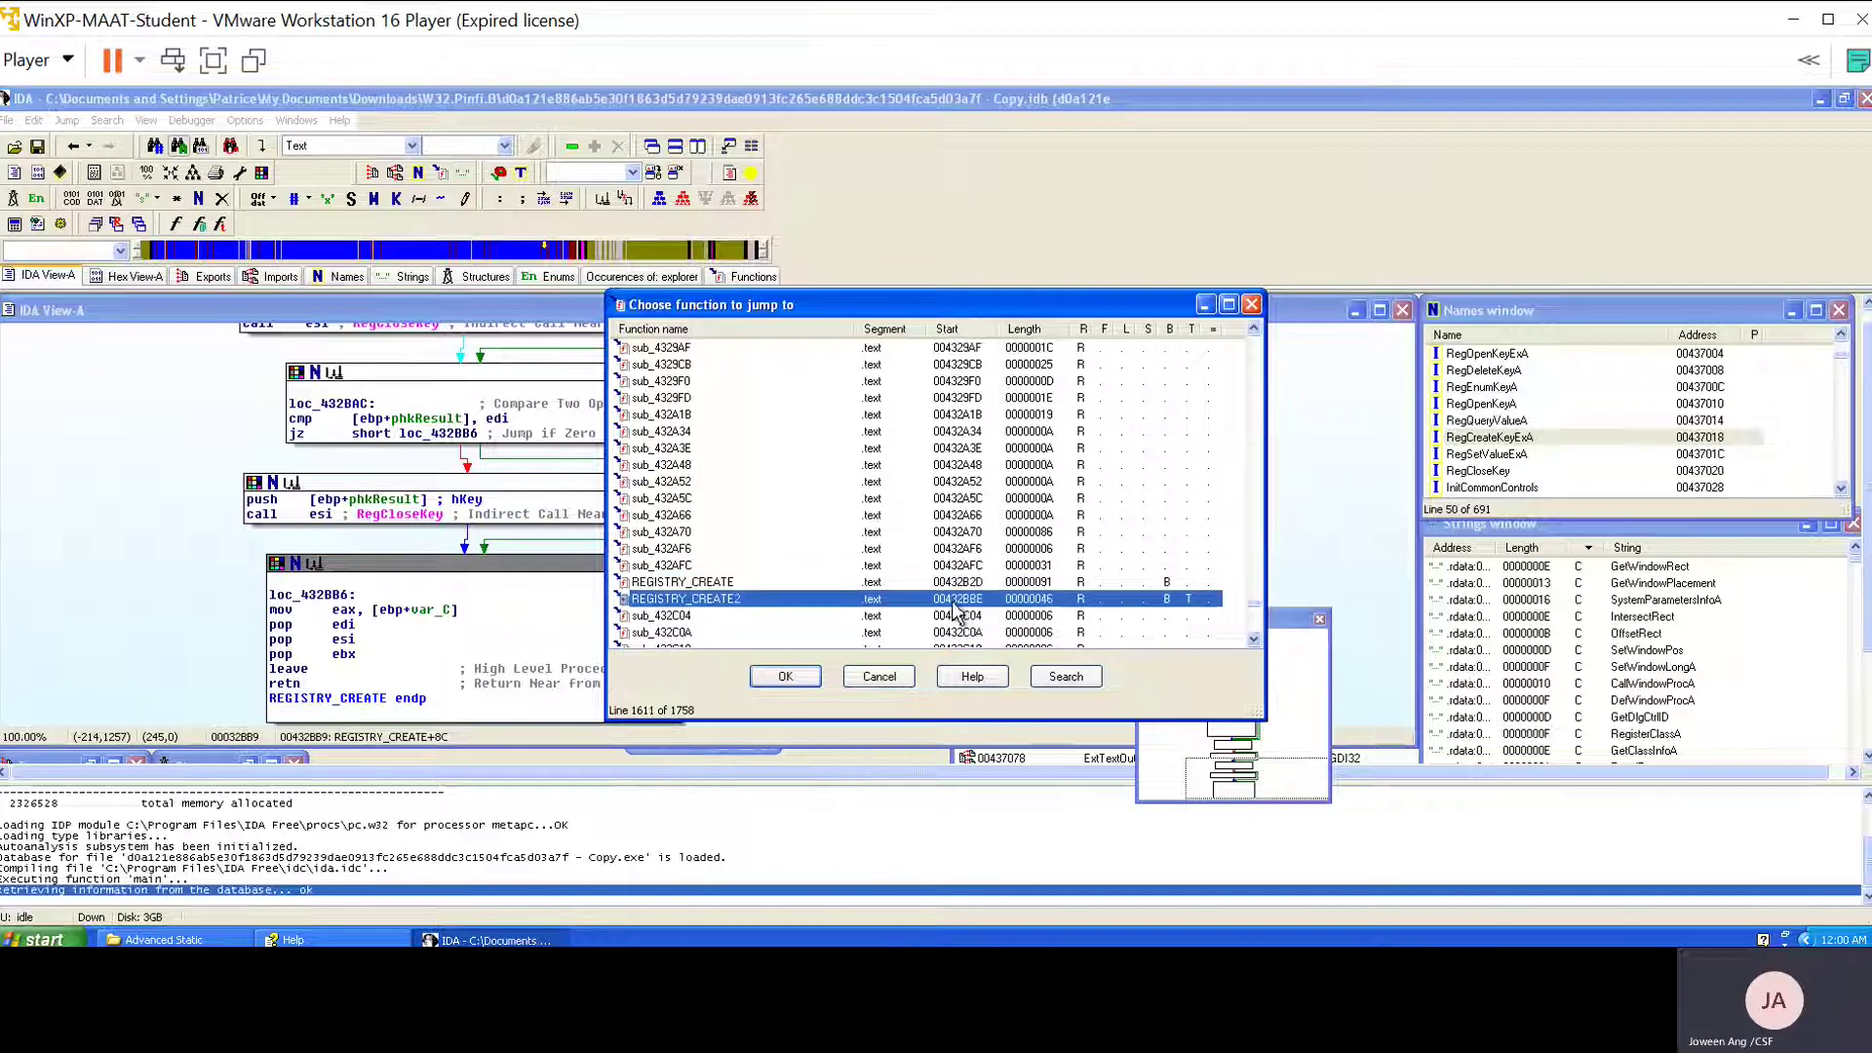
pyautogui.click(811, 685)
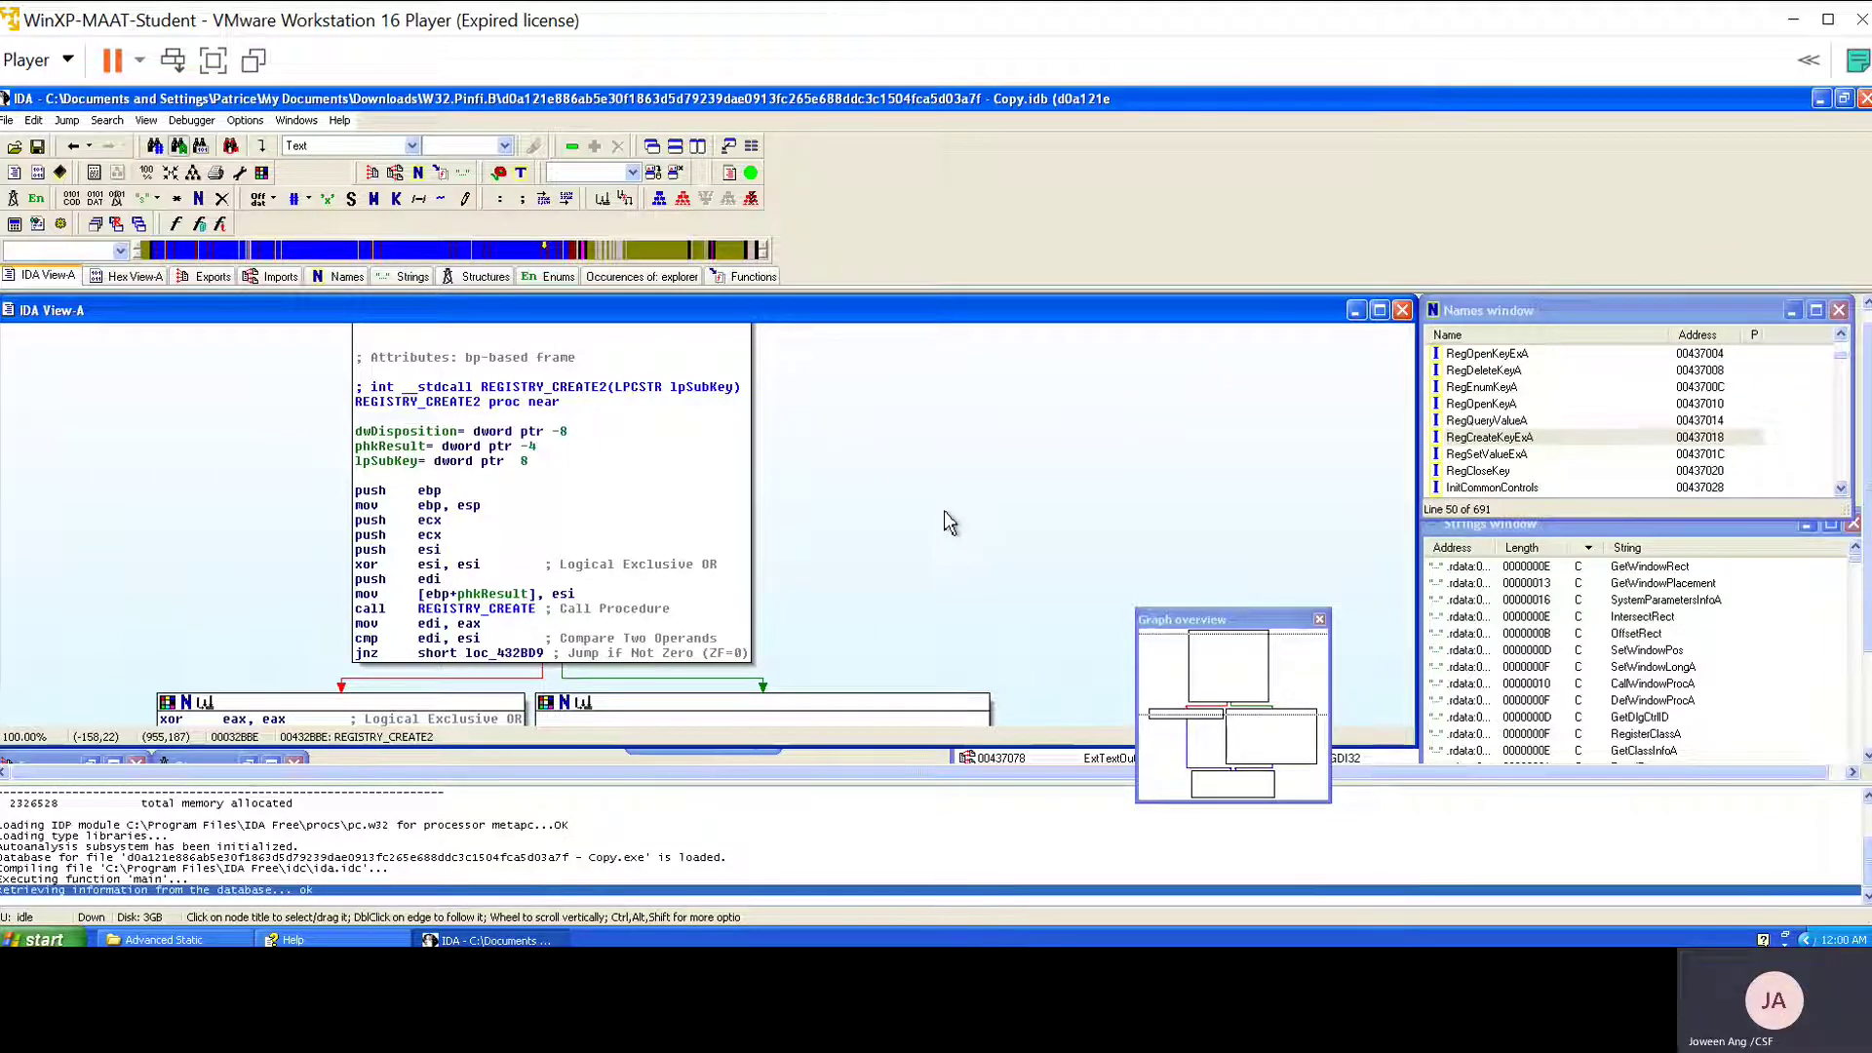
# Examine the entry block of REGISTRY_CREATE2, highlighting the REGISTRY_CREATE call and the esi register in the comparison before the branch.
pyautogui.click(529, 608)
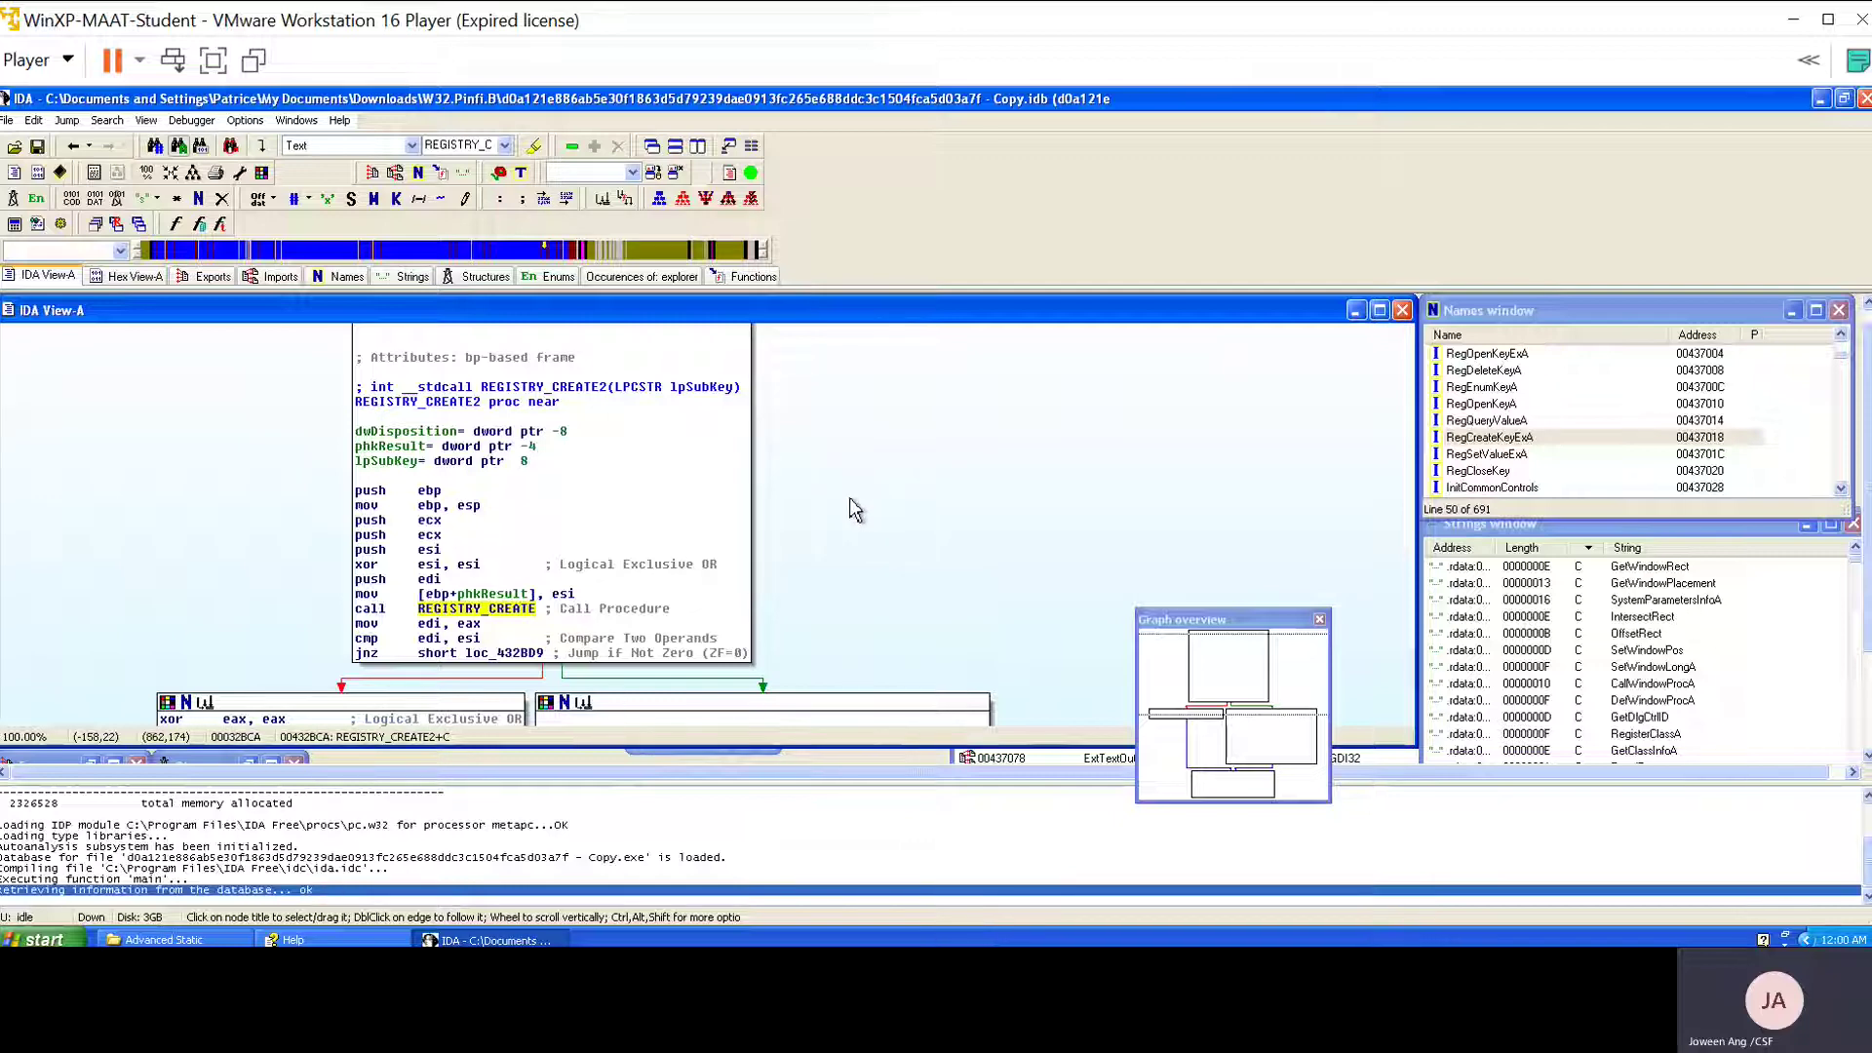
pyautogui.scroll(-1, 845, 499)
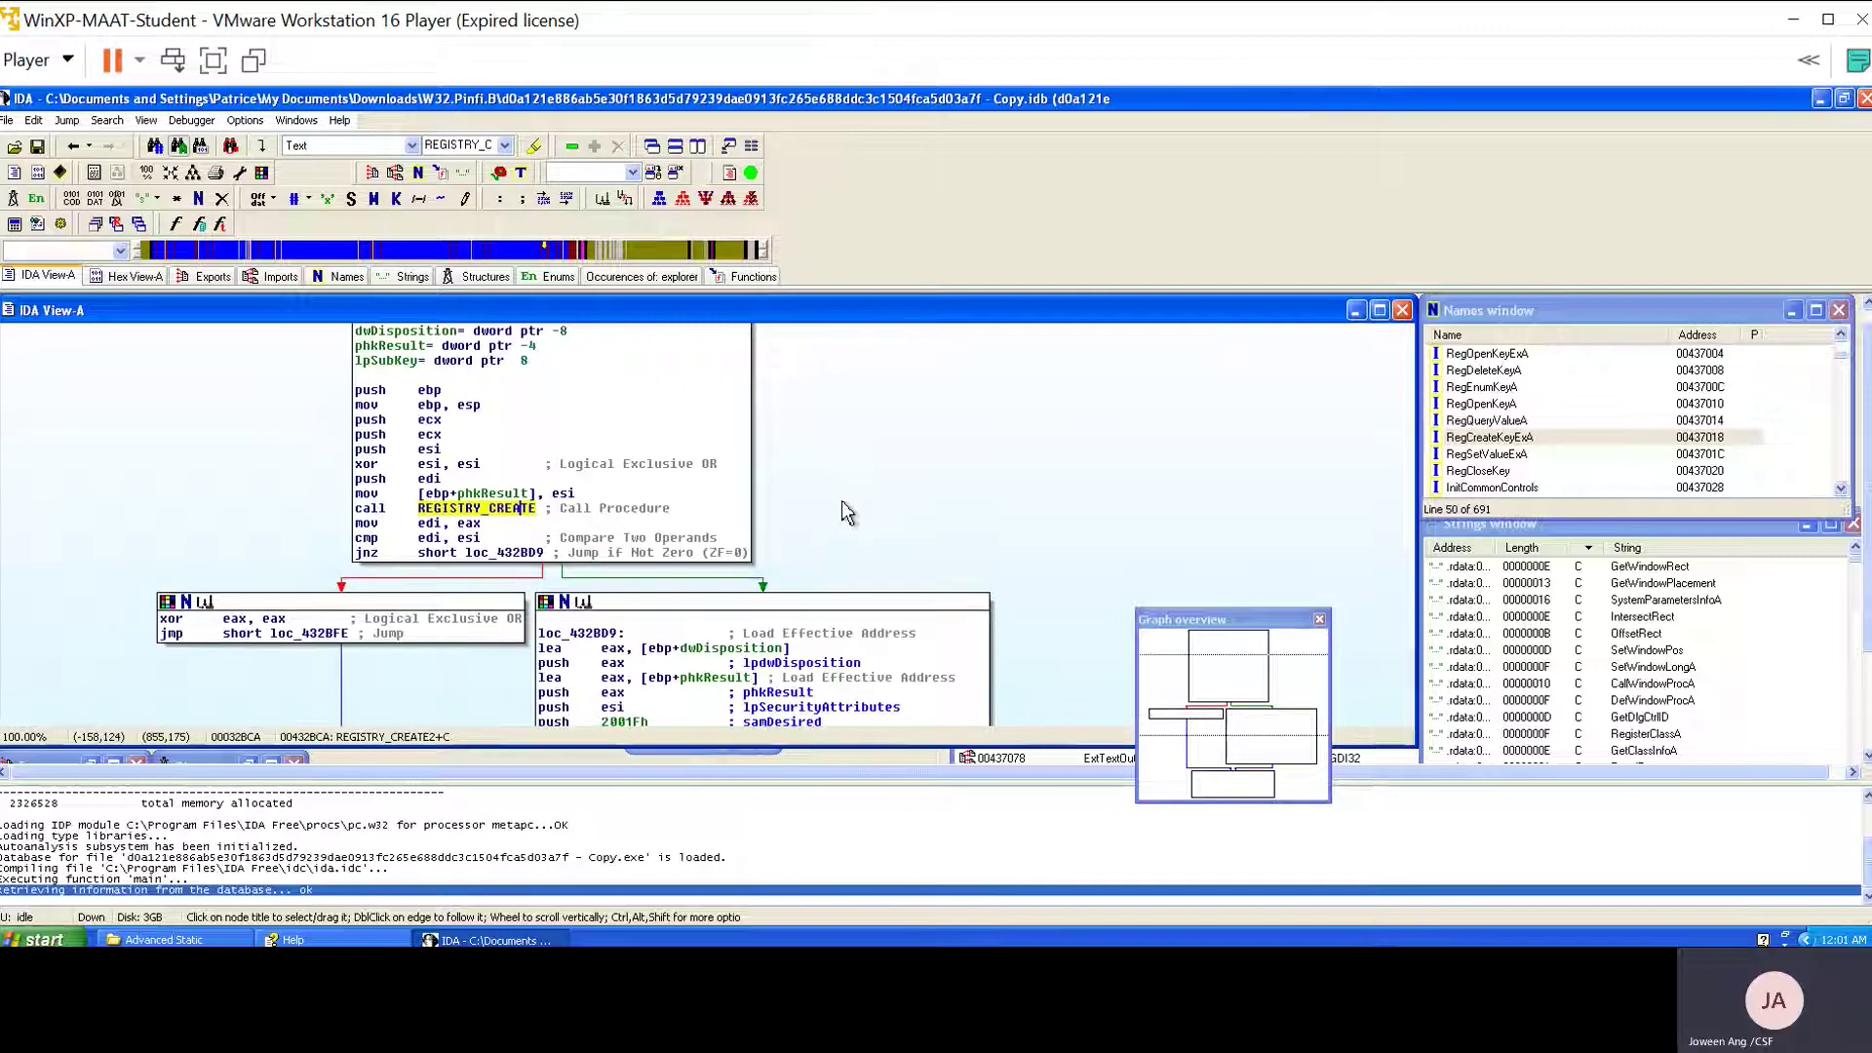
pyautogui.click(475, 539)
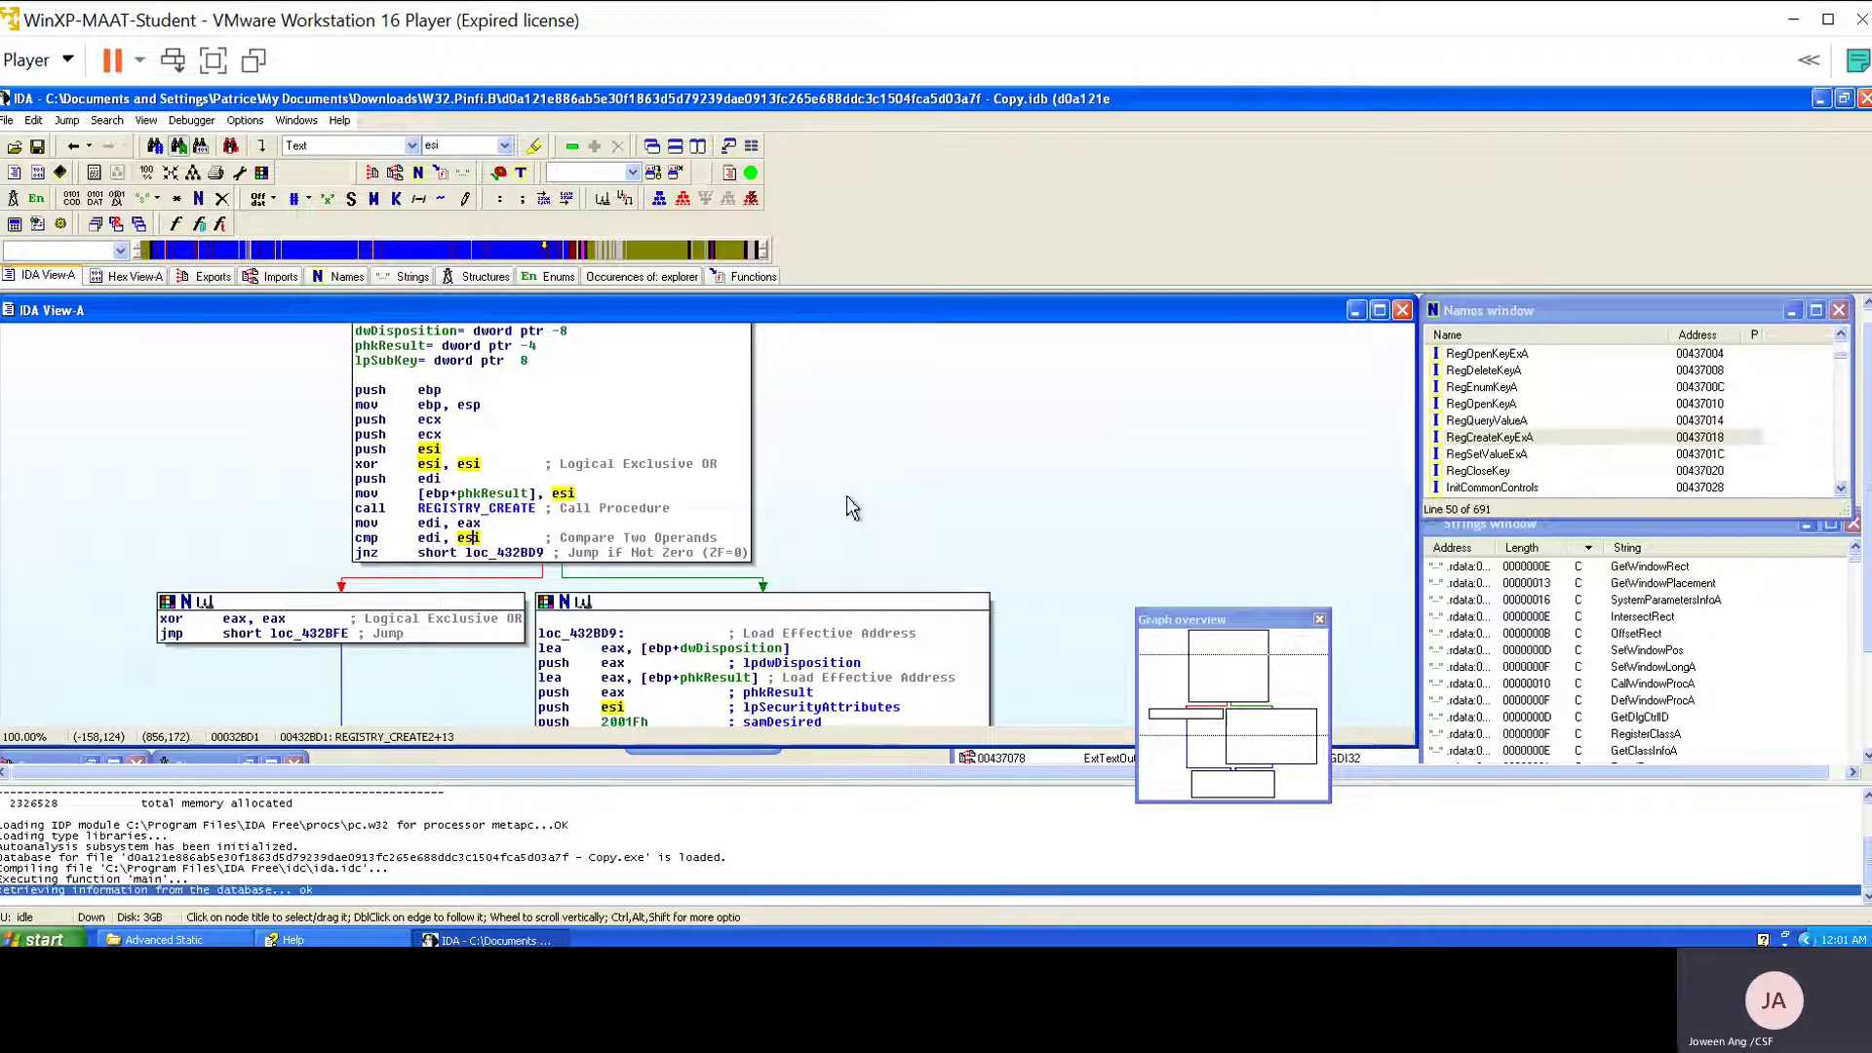
pyautogui.scroll(-3, 849, 497)
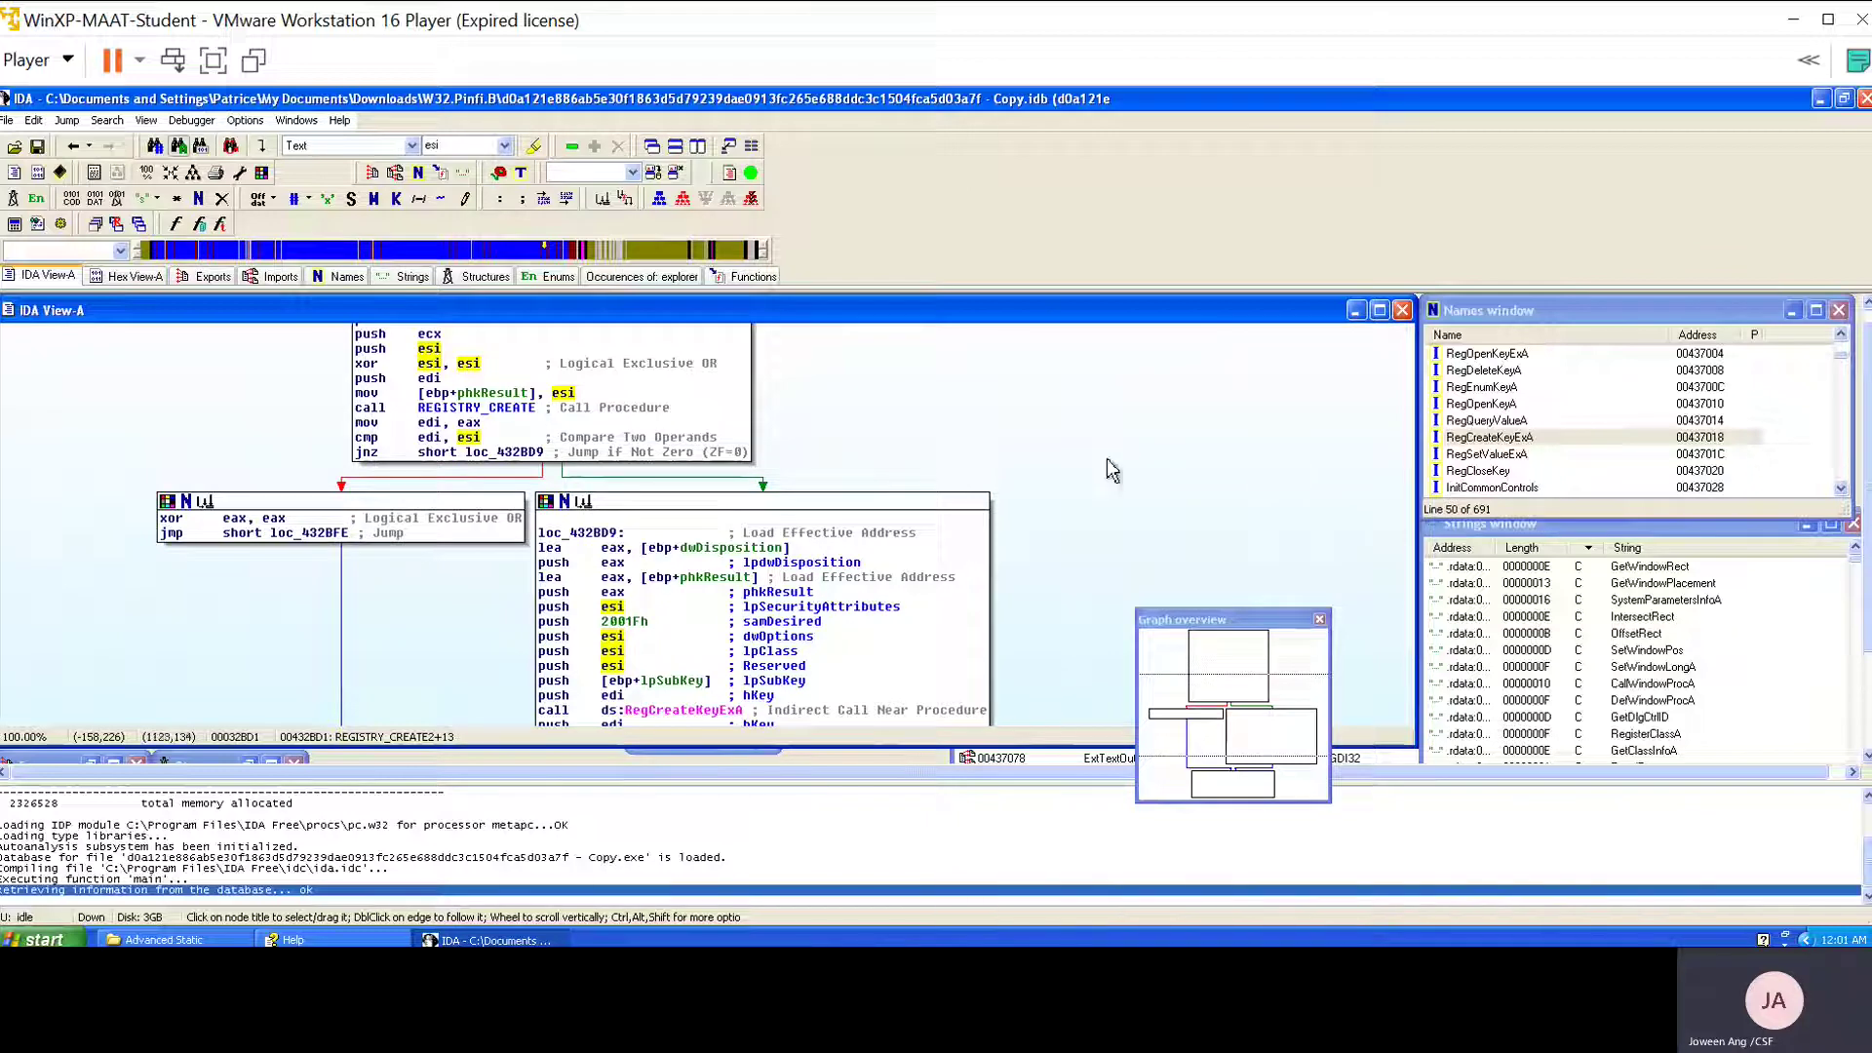
pyautogui.scroll(-3, 1053, 465)
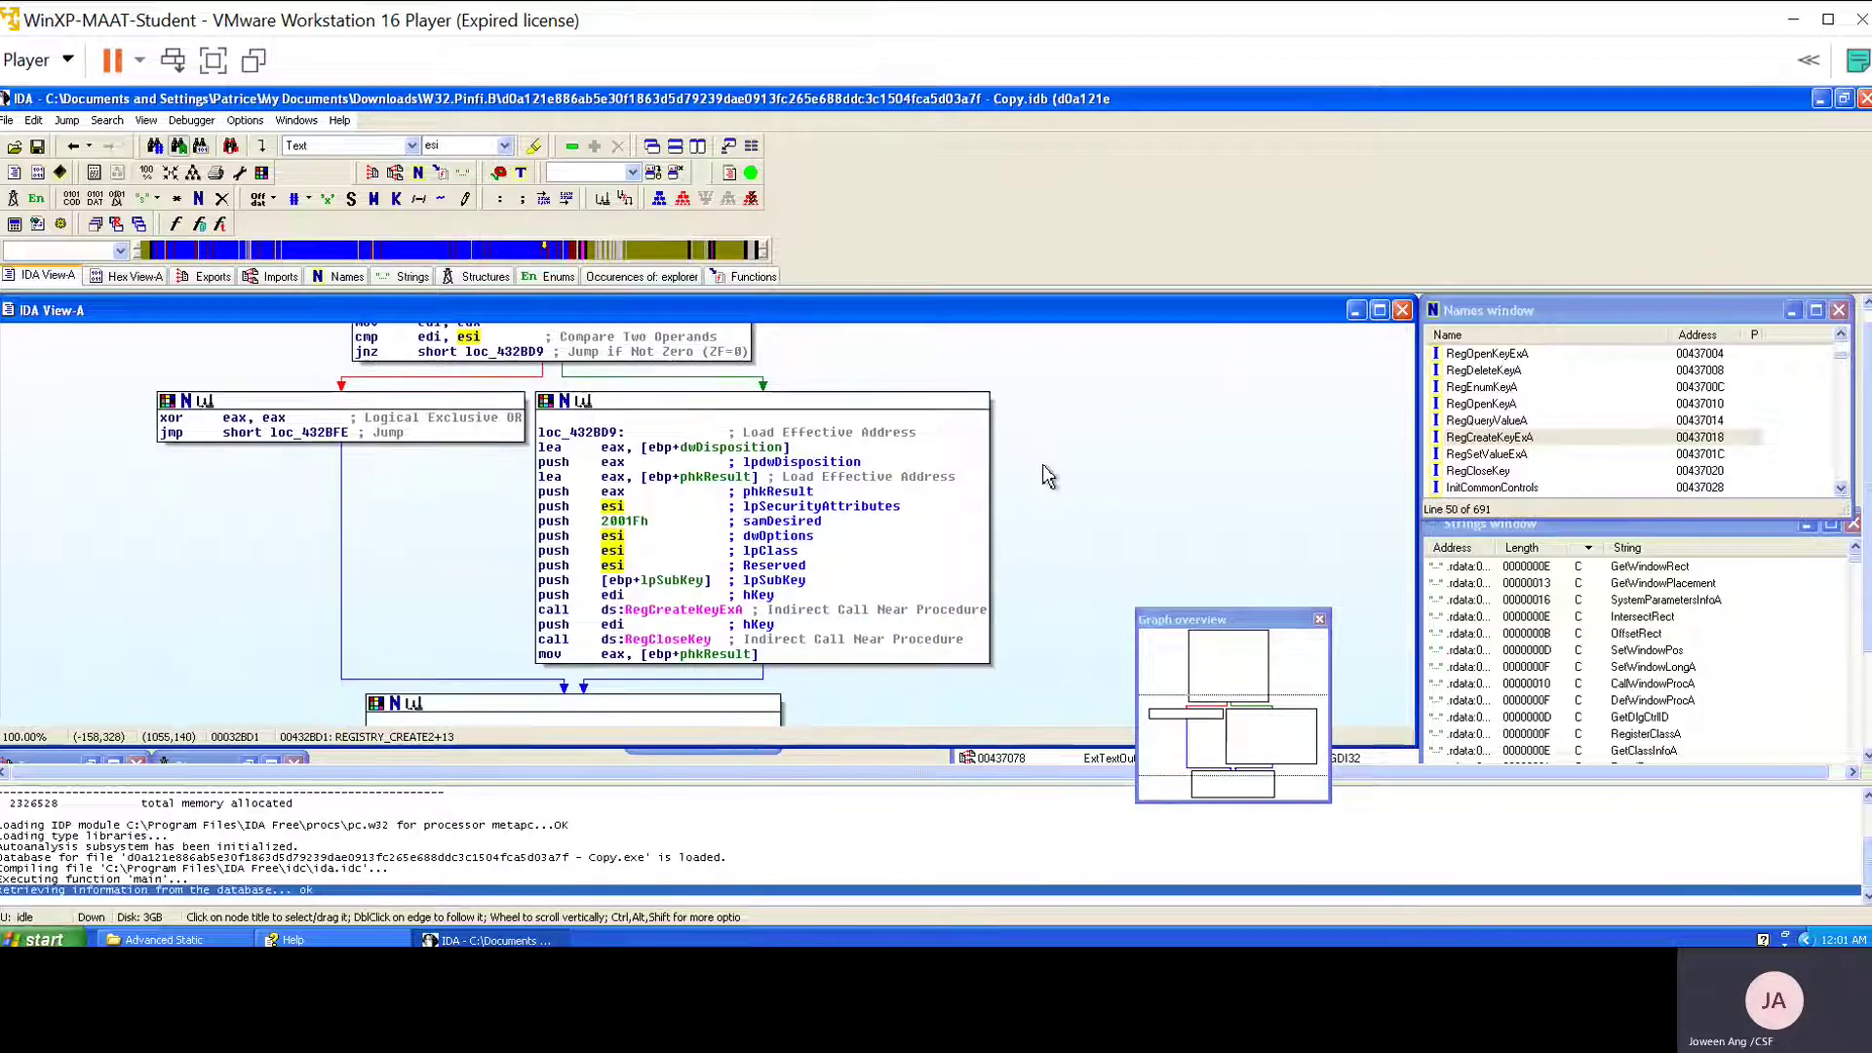
# Highlight RegCreateKeyExA in the loc_432BD9 block and follow the graph through RegCloseKey to the end of REGISTRY_CREATE2.
pyautogui.click(689, 612)
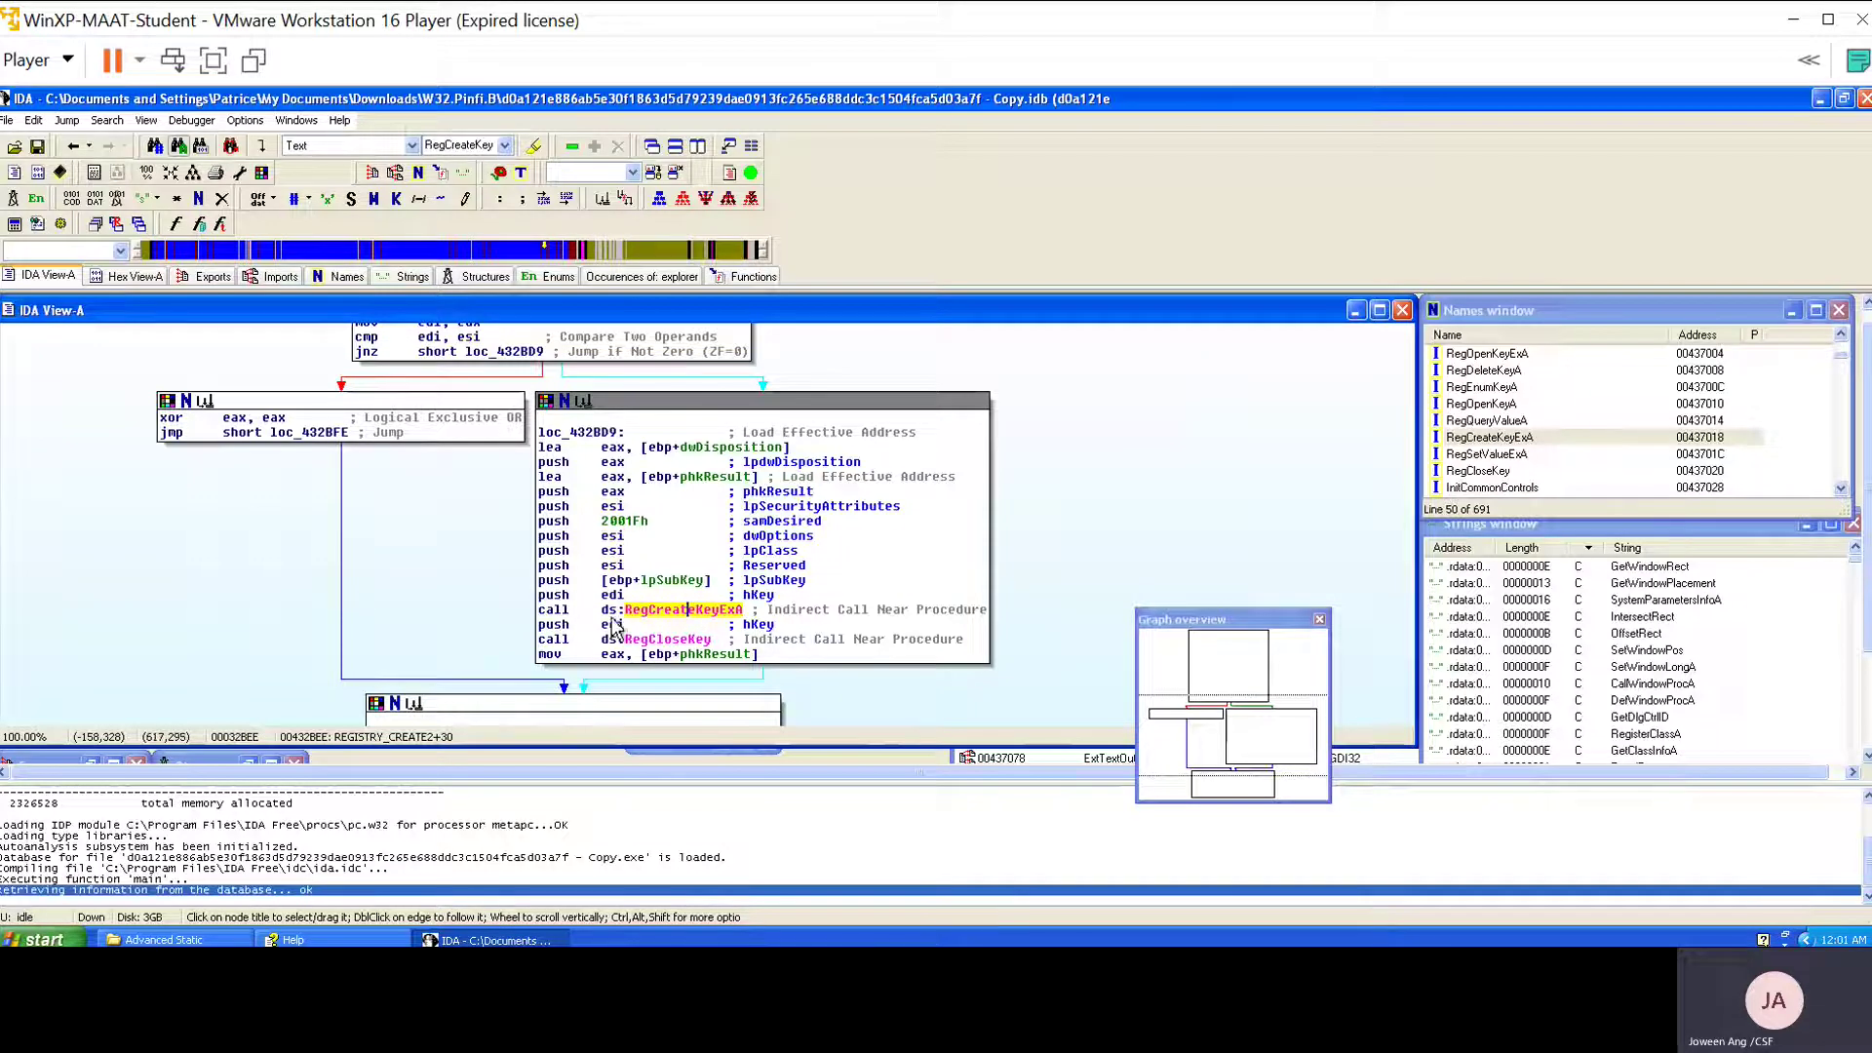
pyautogui.moveTo(698, 643)
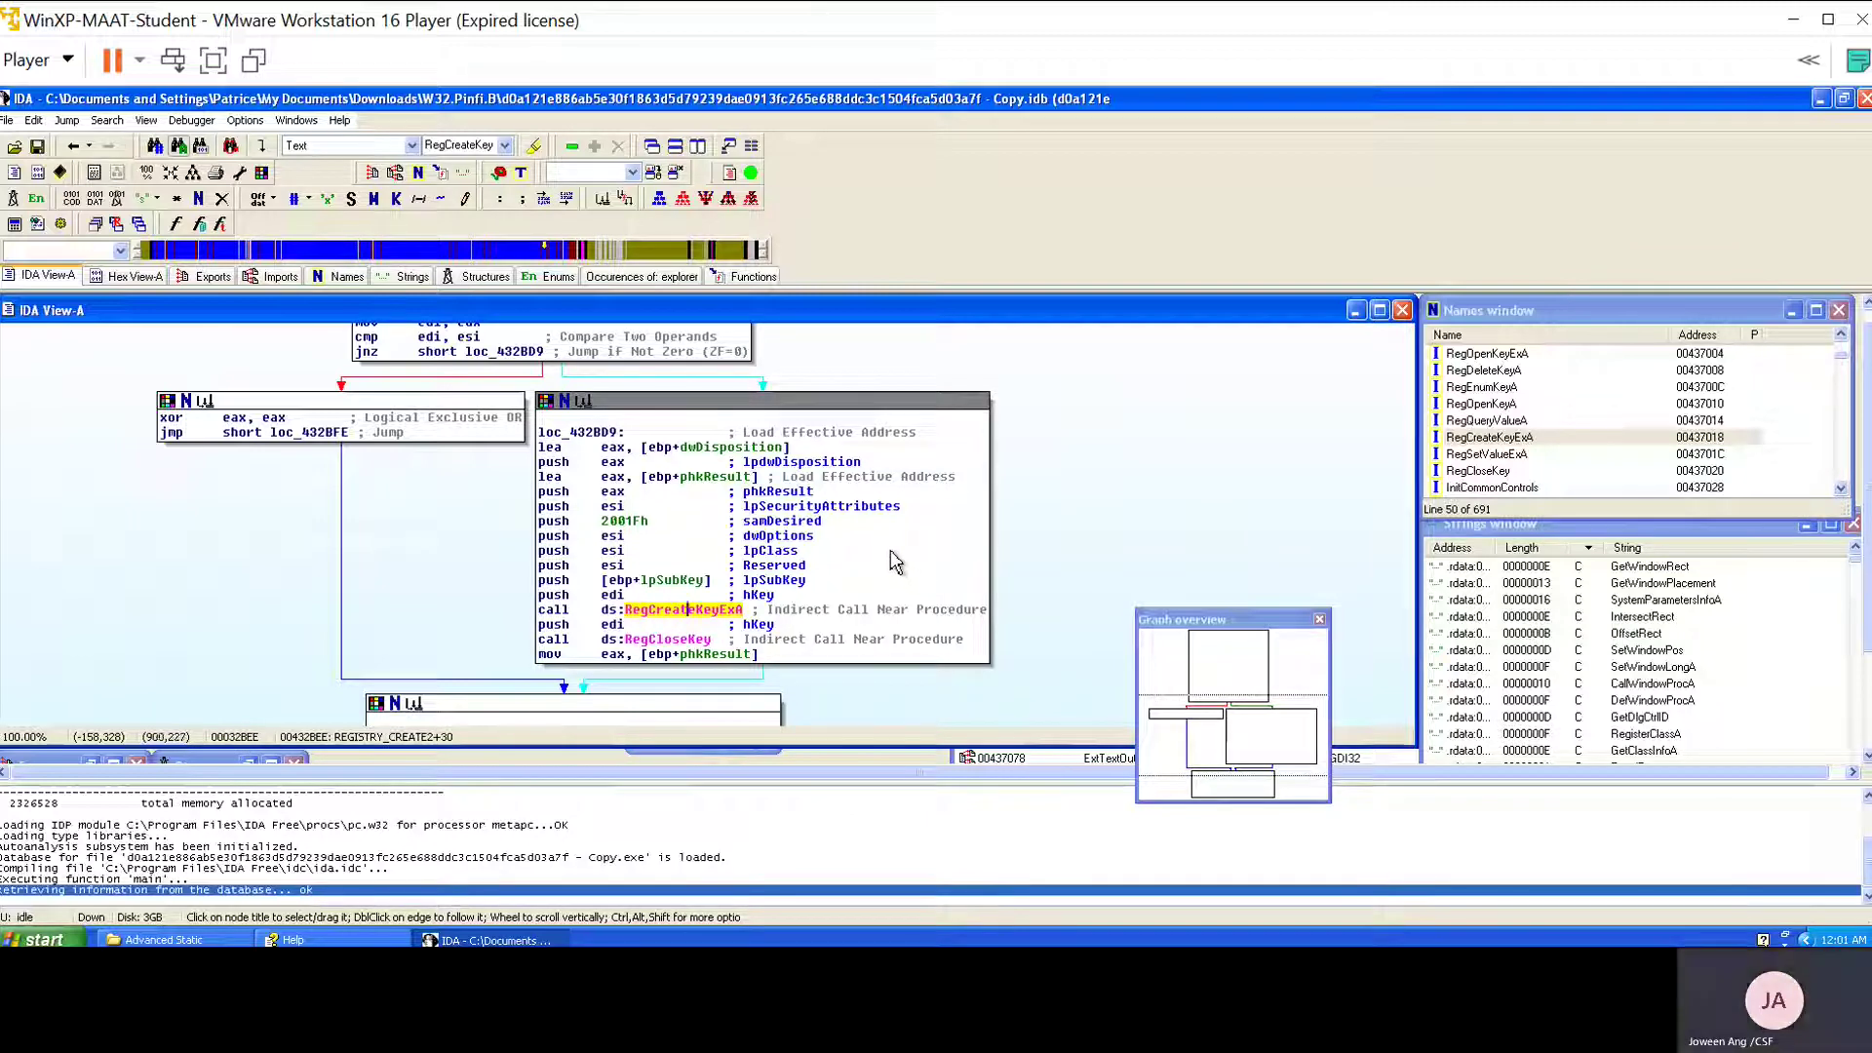
pyautogui.scroll(-3, 882, 562)
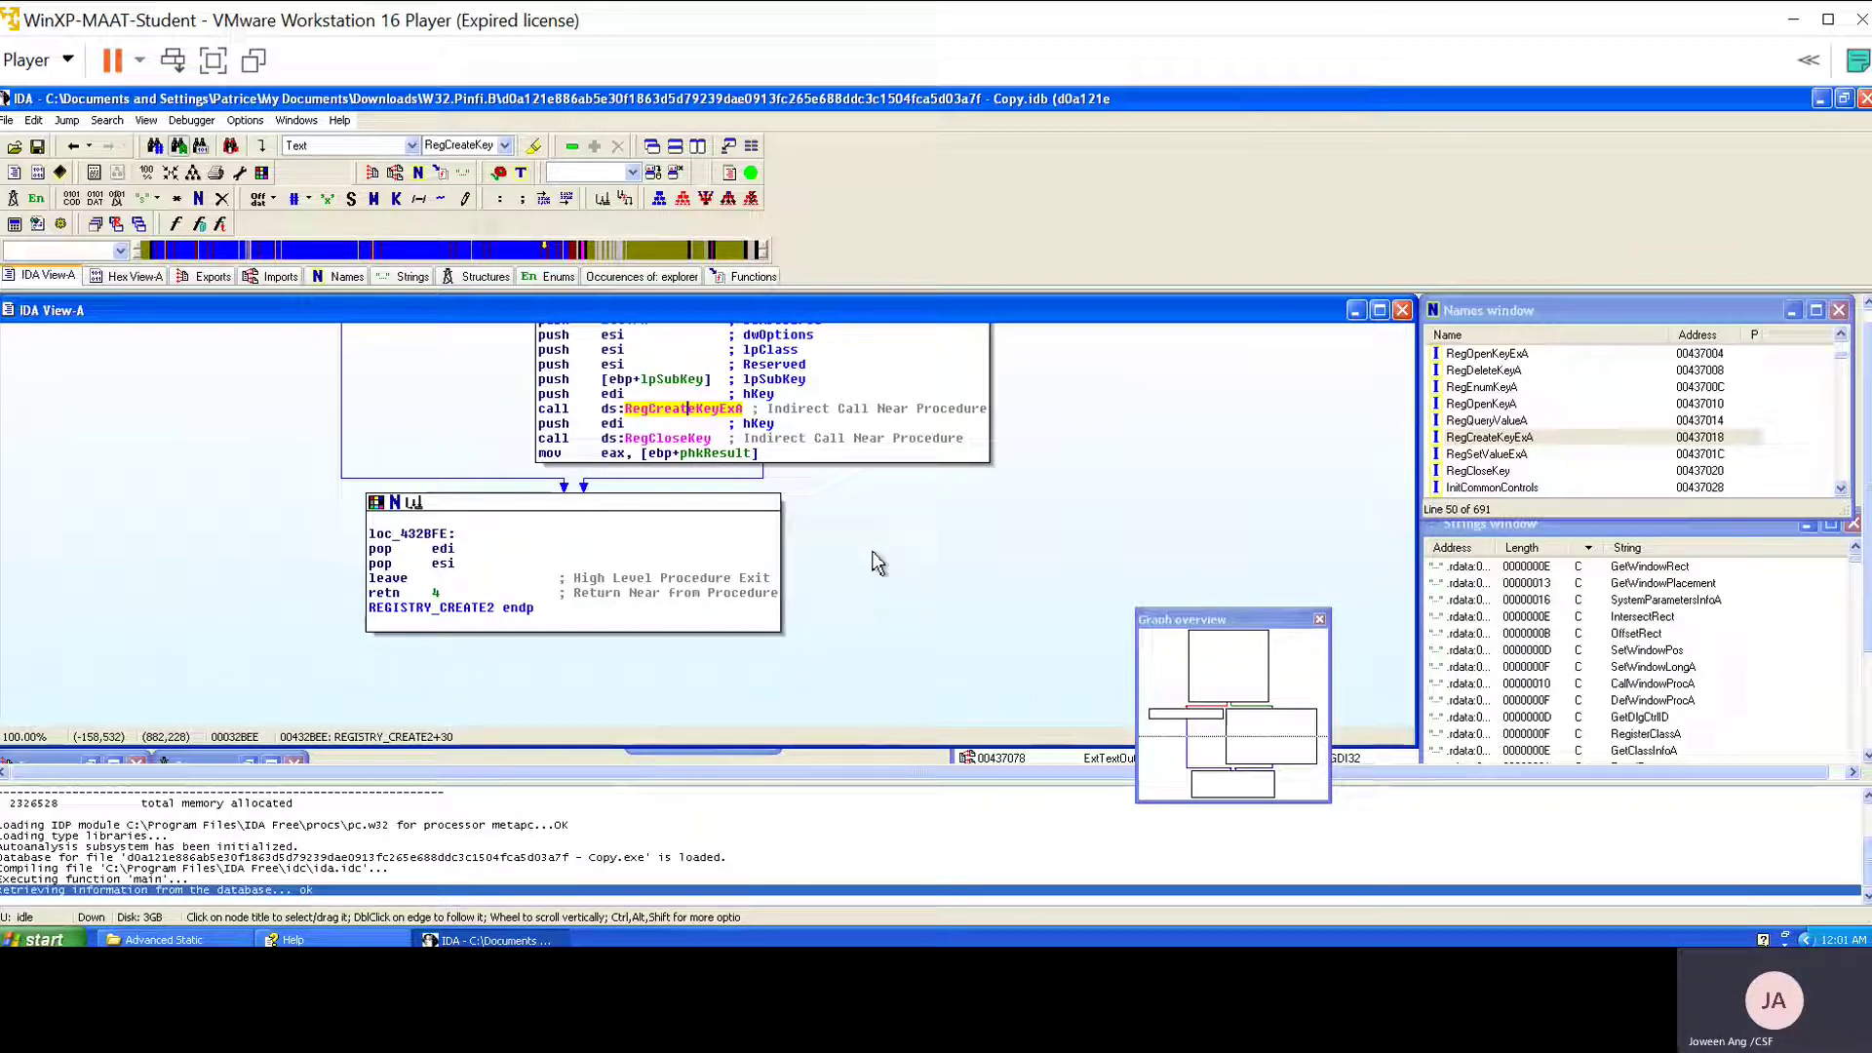
# Go to the RegSetValueExA import from the list of names and follow its cross-reference to REGISTRY_SETVALUE.
pyautogui.click(1549, 418)
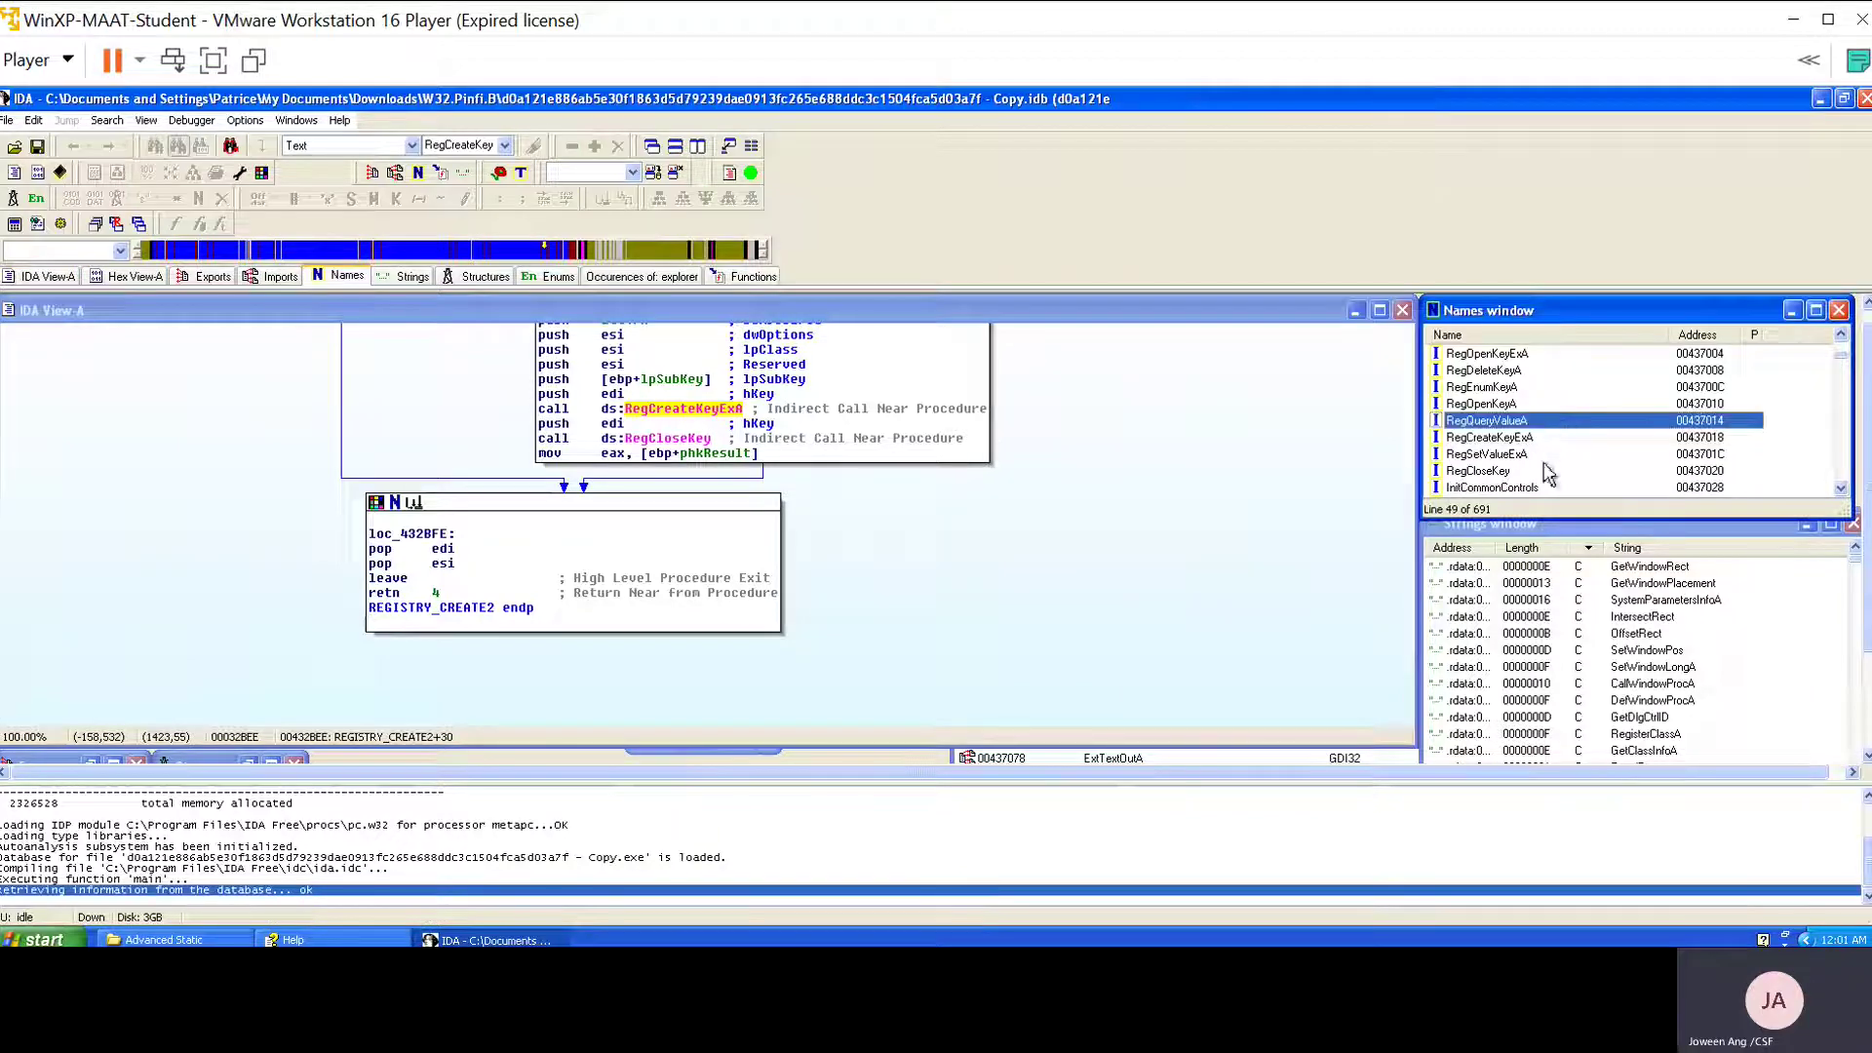
pyautogui.click(1545, 455)
pyautogui.doubleClick(1543, 457)
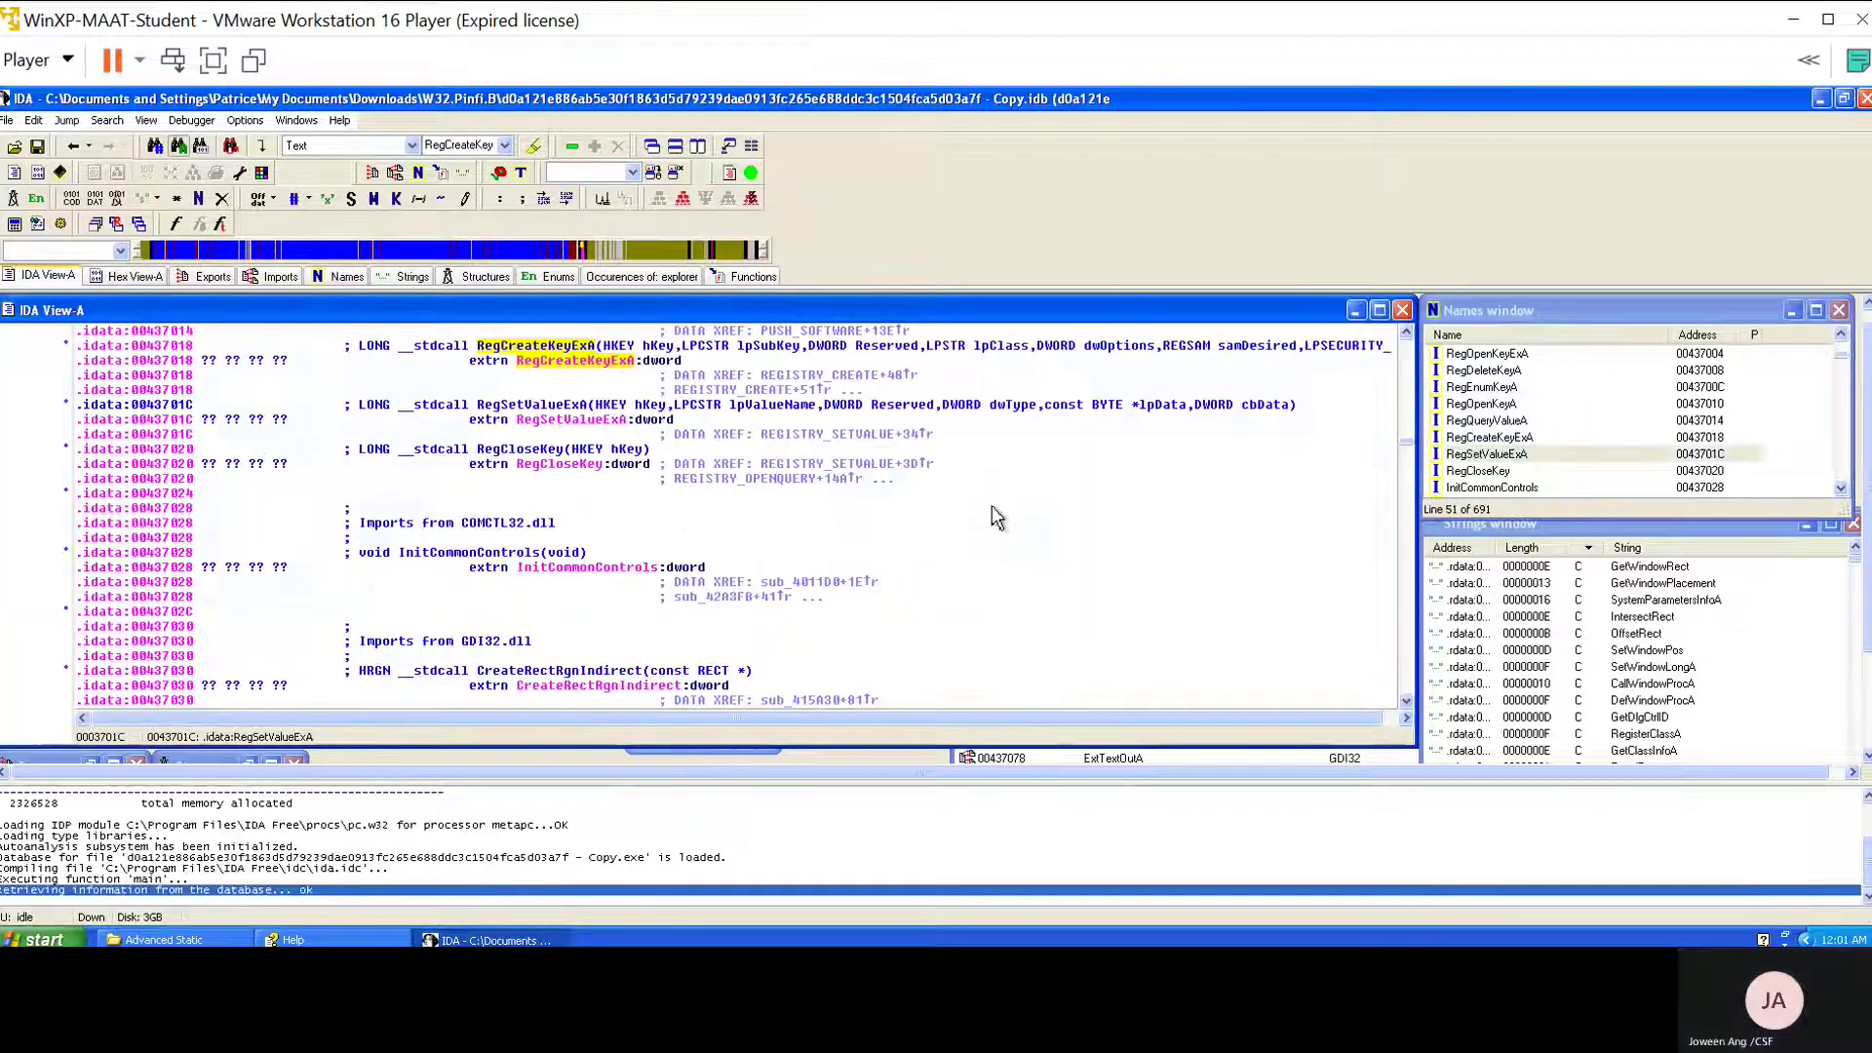
pyautogui.click(806, 436)
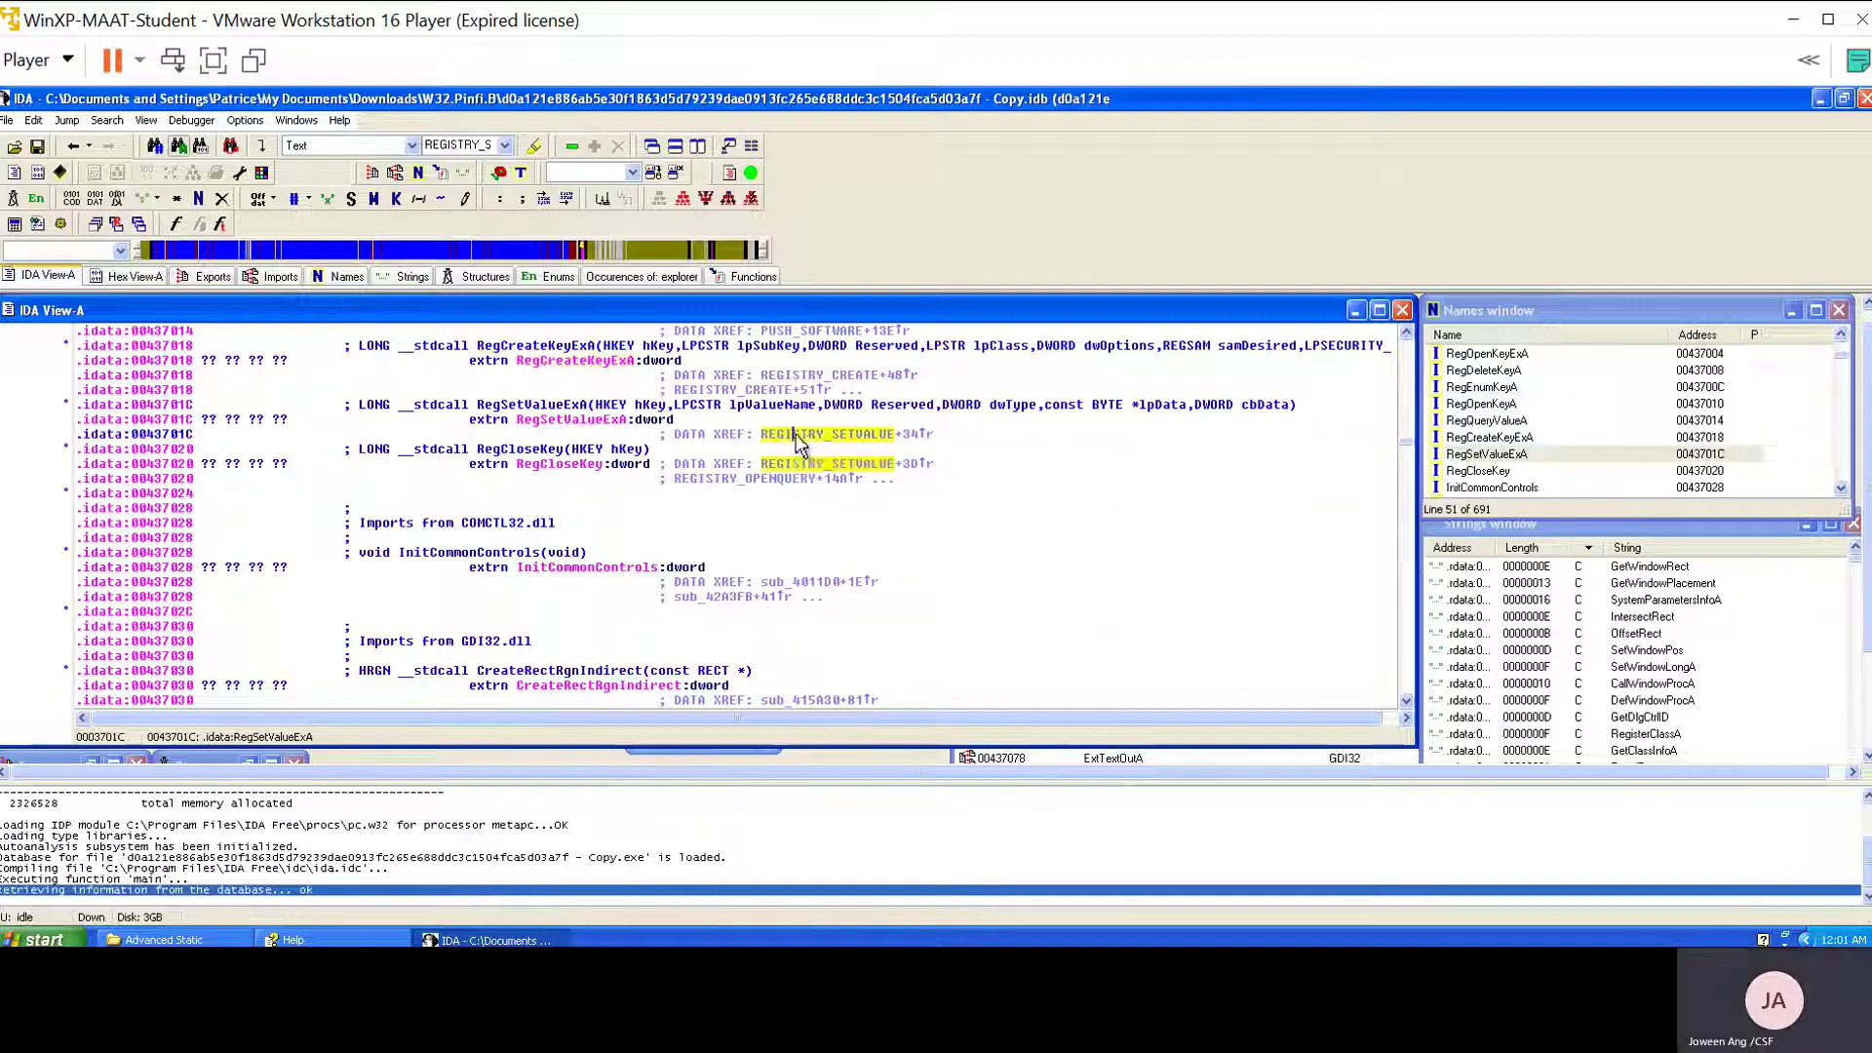
pyautogui.doubleClick(807, 436)
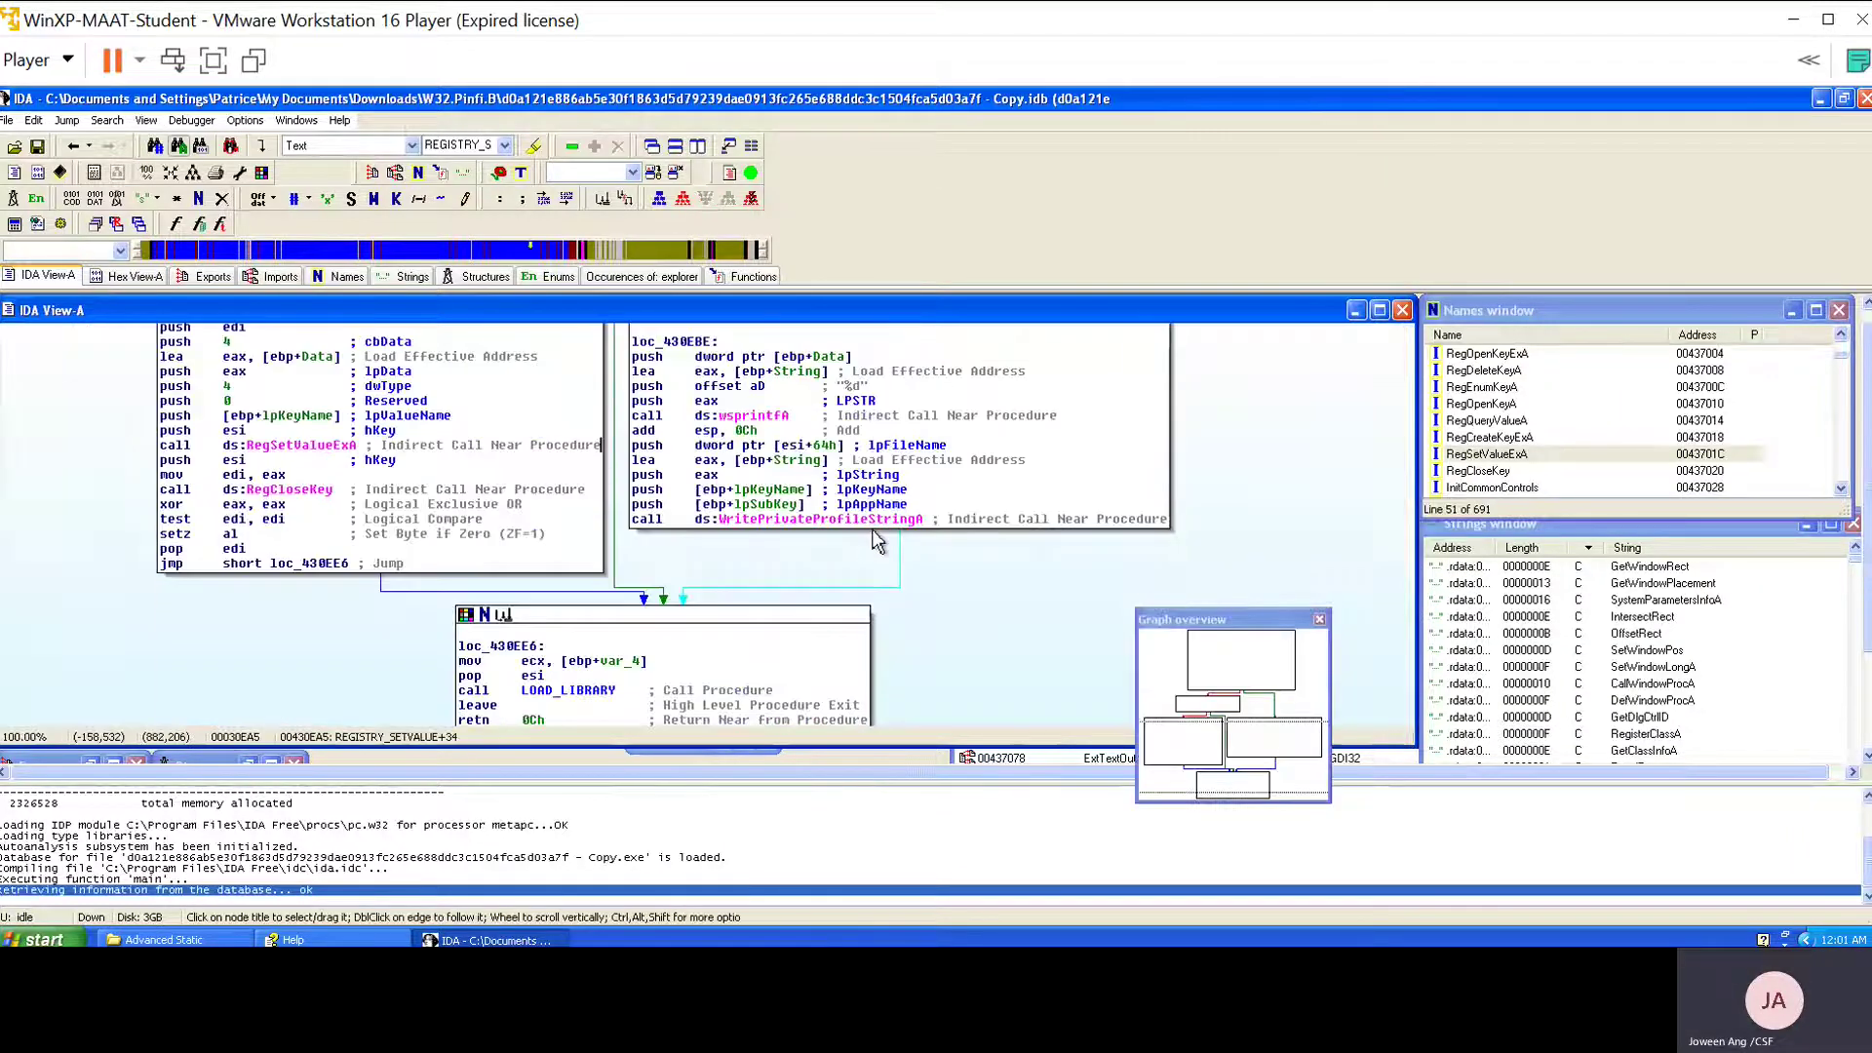
# Examine the REGISTRY_SETVALUE graph from the block calling RegSetValueExA up to the function's entry block and its parameters.
pyautogui.scroll(2, 827, 528)
pyautogui.scroll(2, 1009, 552)
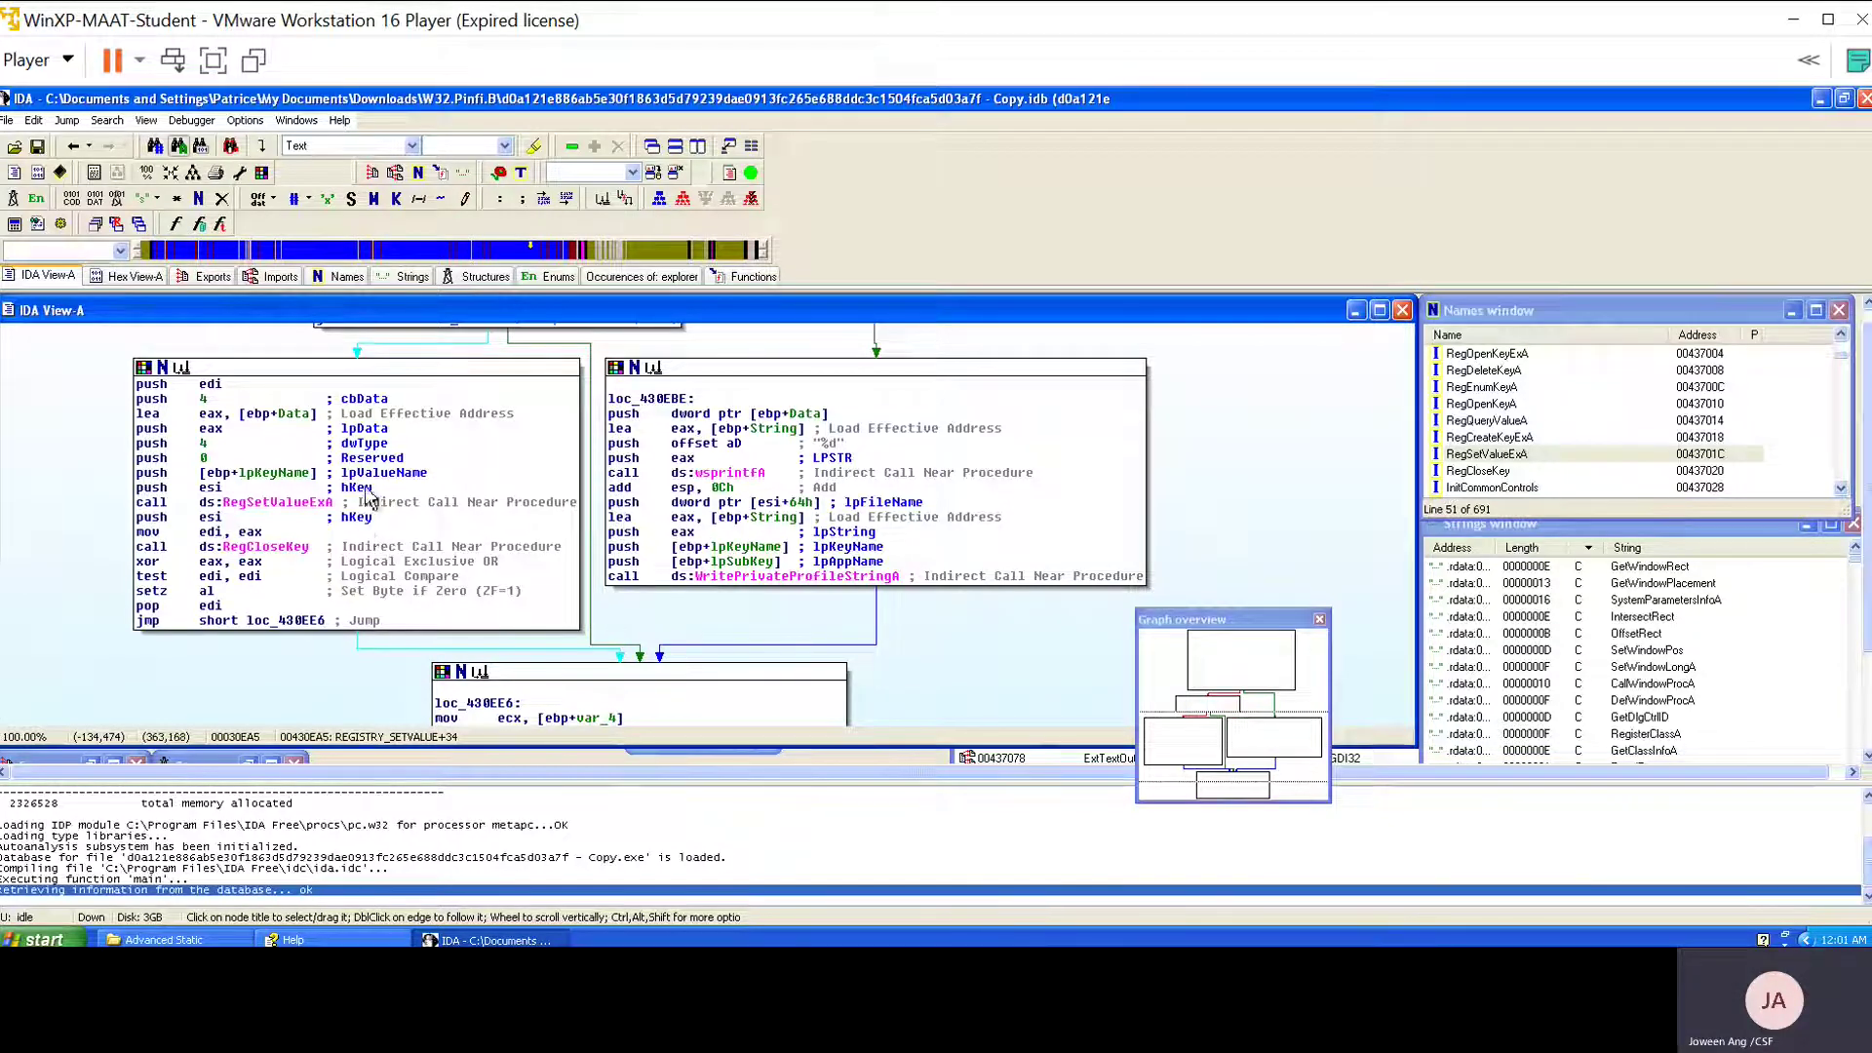
pyautogui.scroll(4, 517, 483)
pyautogui.scroll(2, 640, 498)
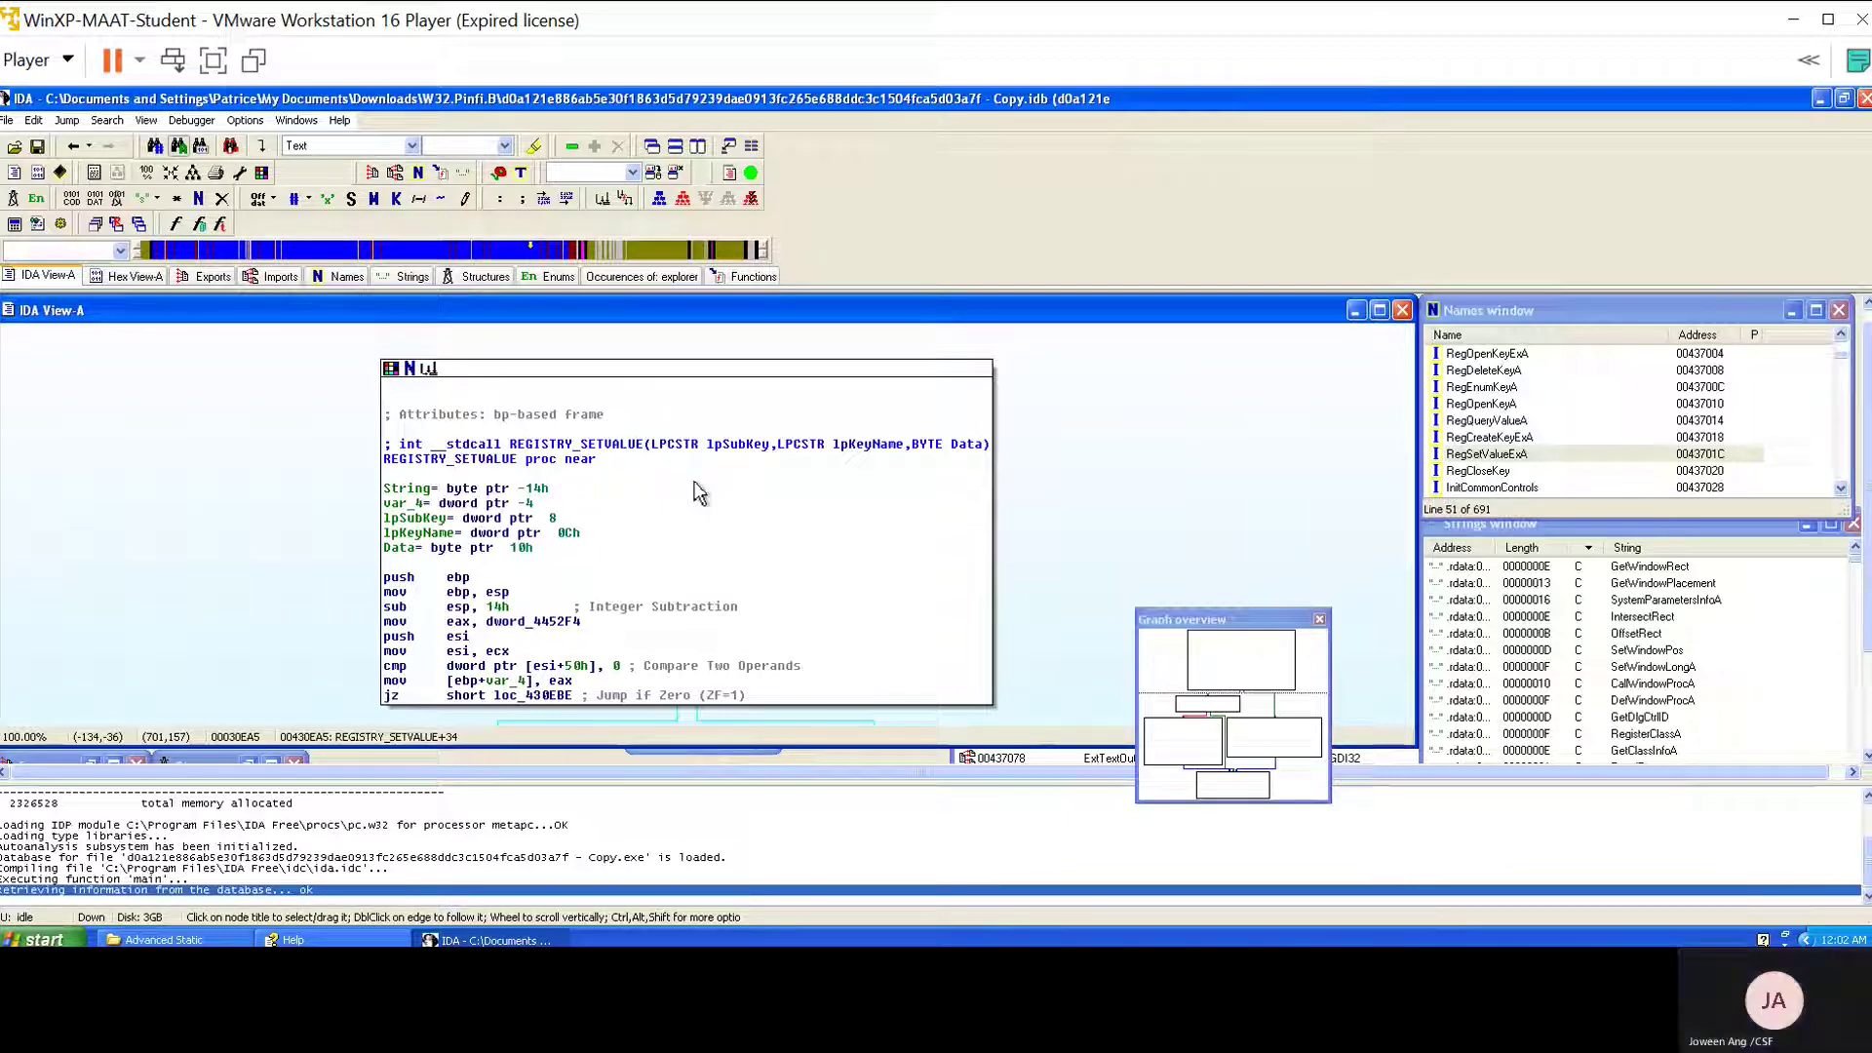
pyautogui.scroll(-1, 729, 339)
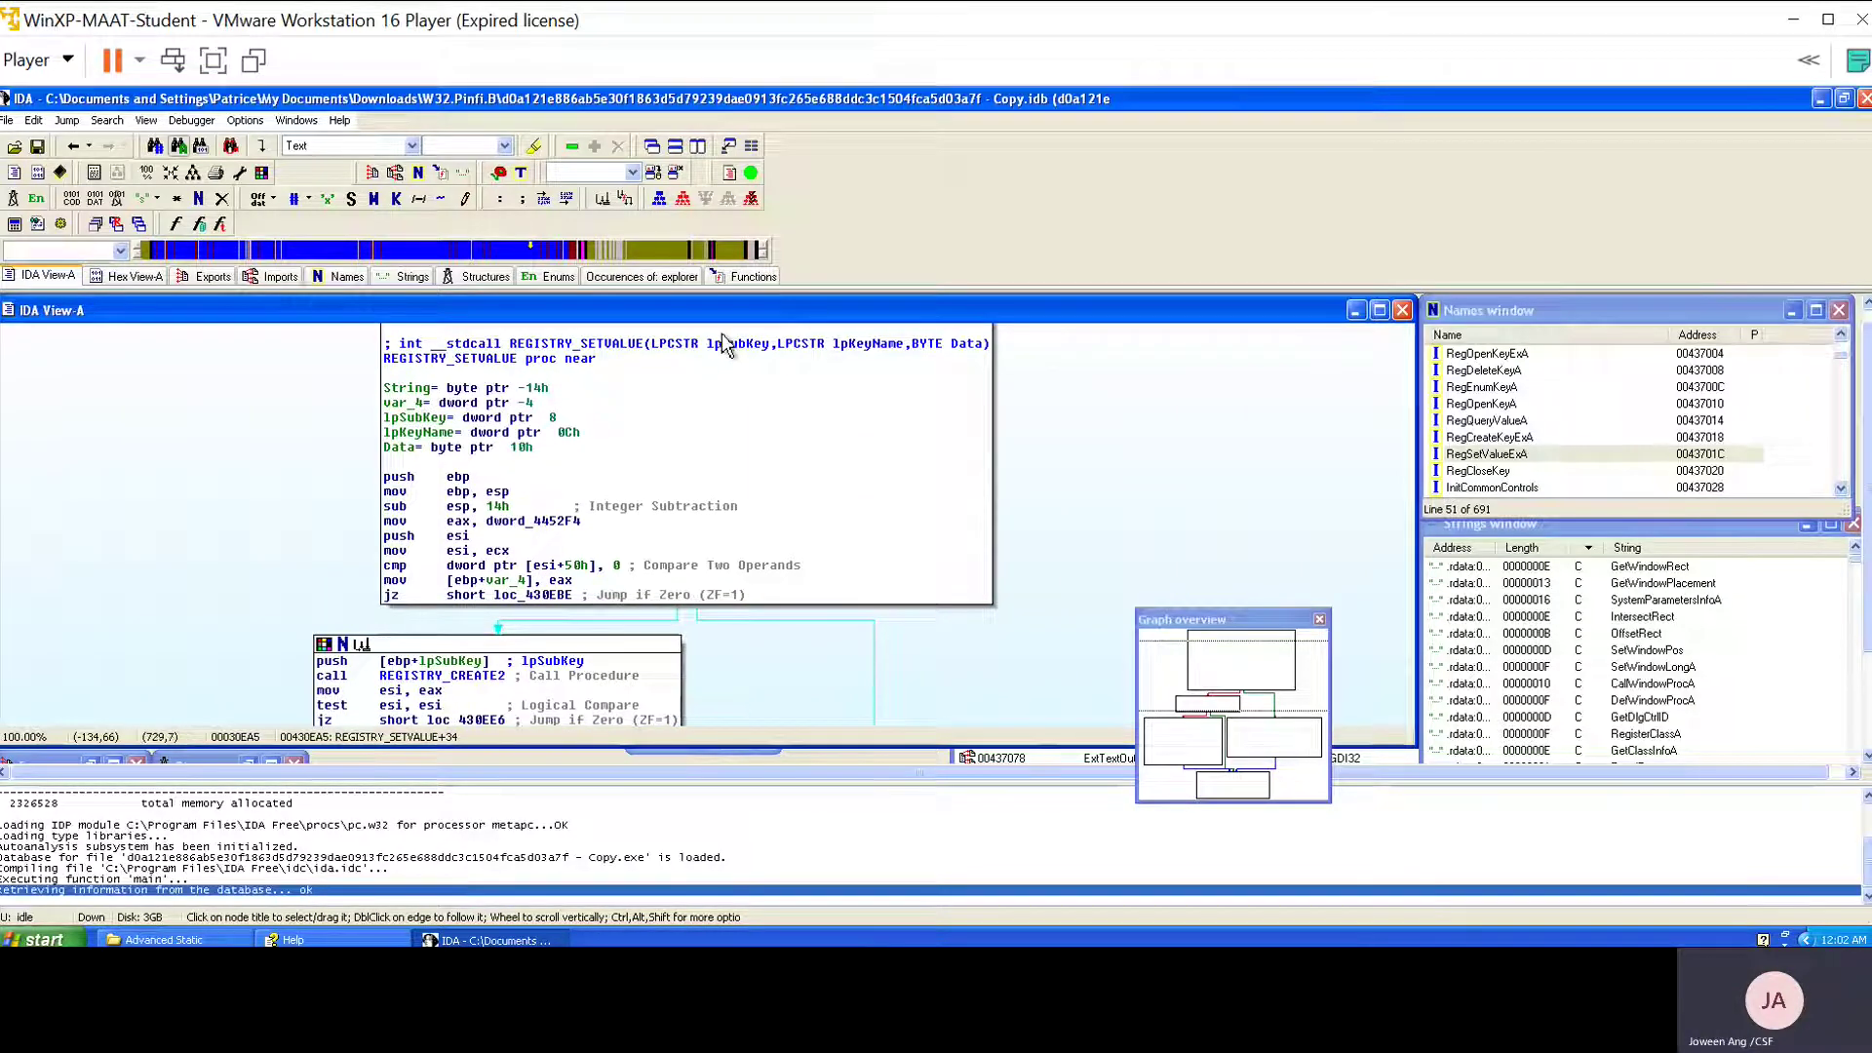
pyautogui.scroll(1, 722, 348)
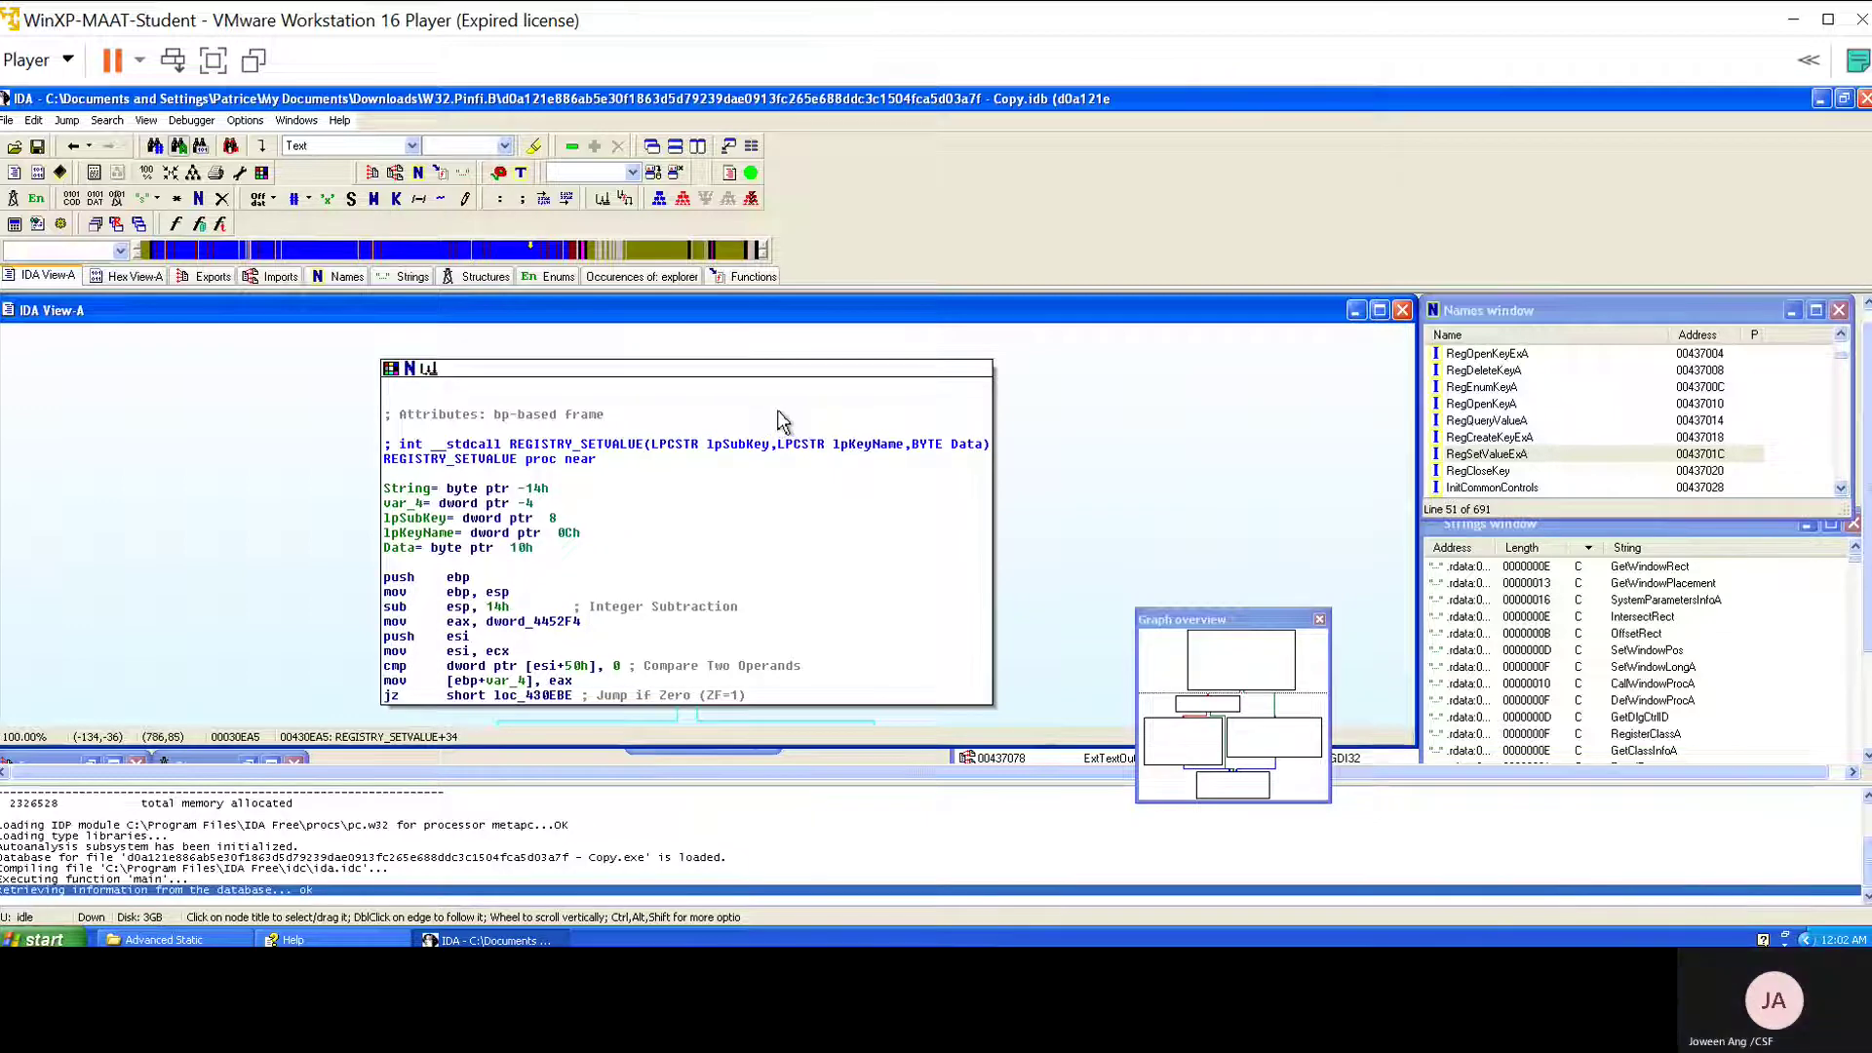
# Examine the loc_430EBE branch of REGISTRY_SETVALUE, highlight the wsprintfA call, and trace back to the conditional jump leading there.
pyautogui.scroll(-4, 808, 420)
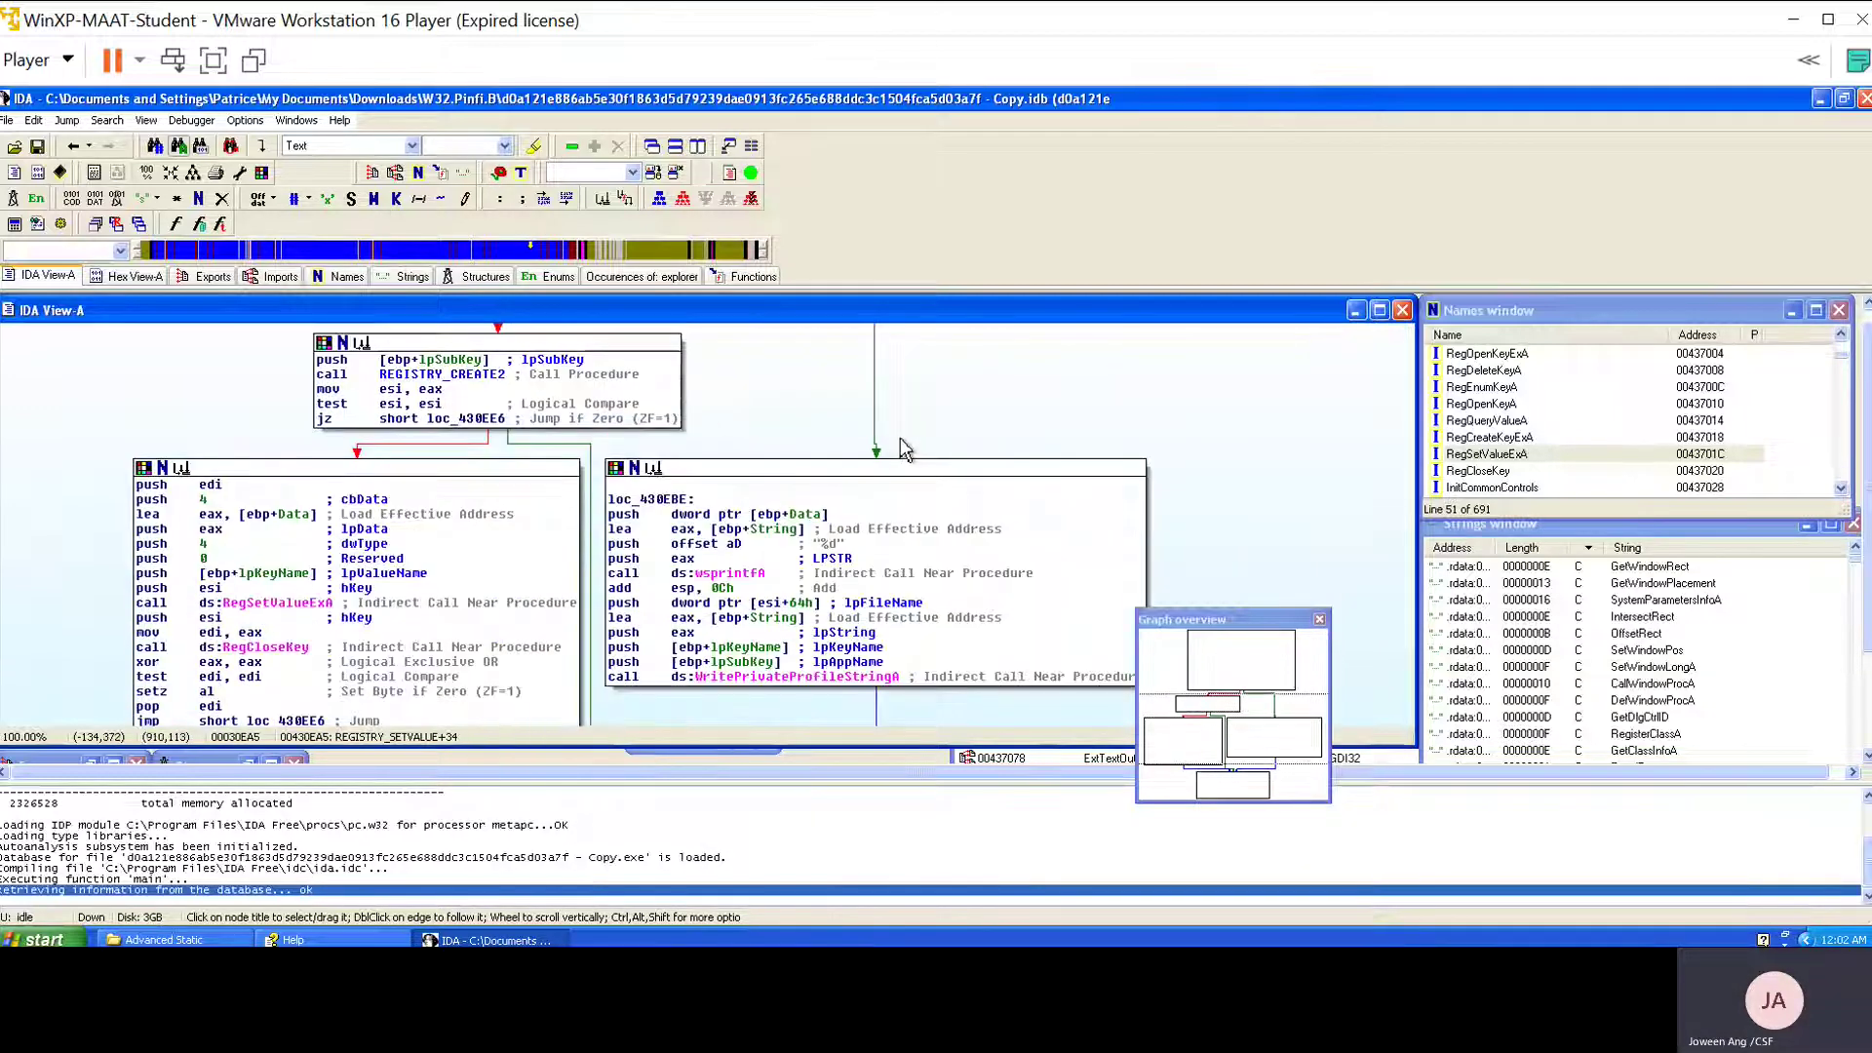
pyautogui.moveTo(1050, 424); pyautogui.dragTo(1003, 435)
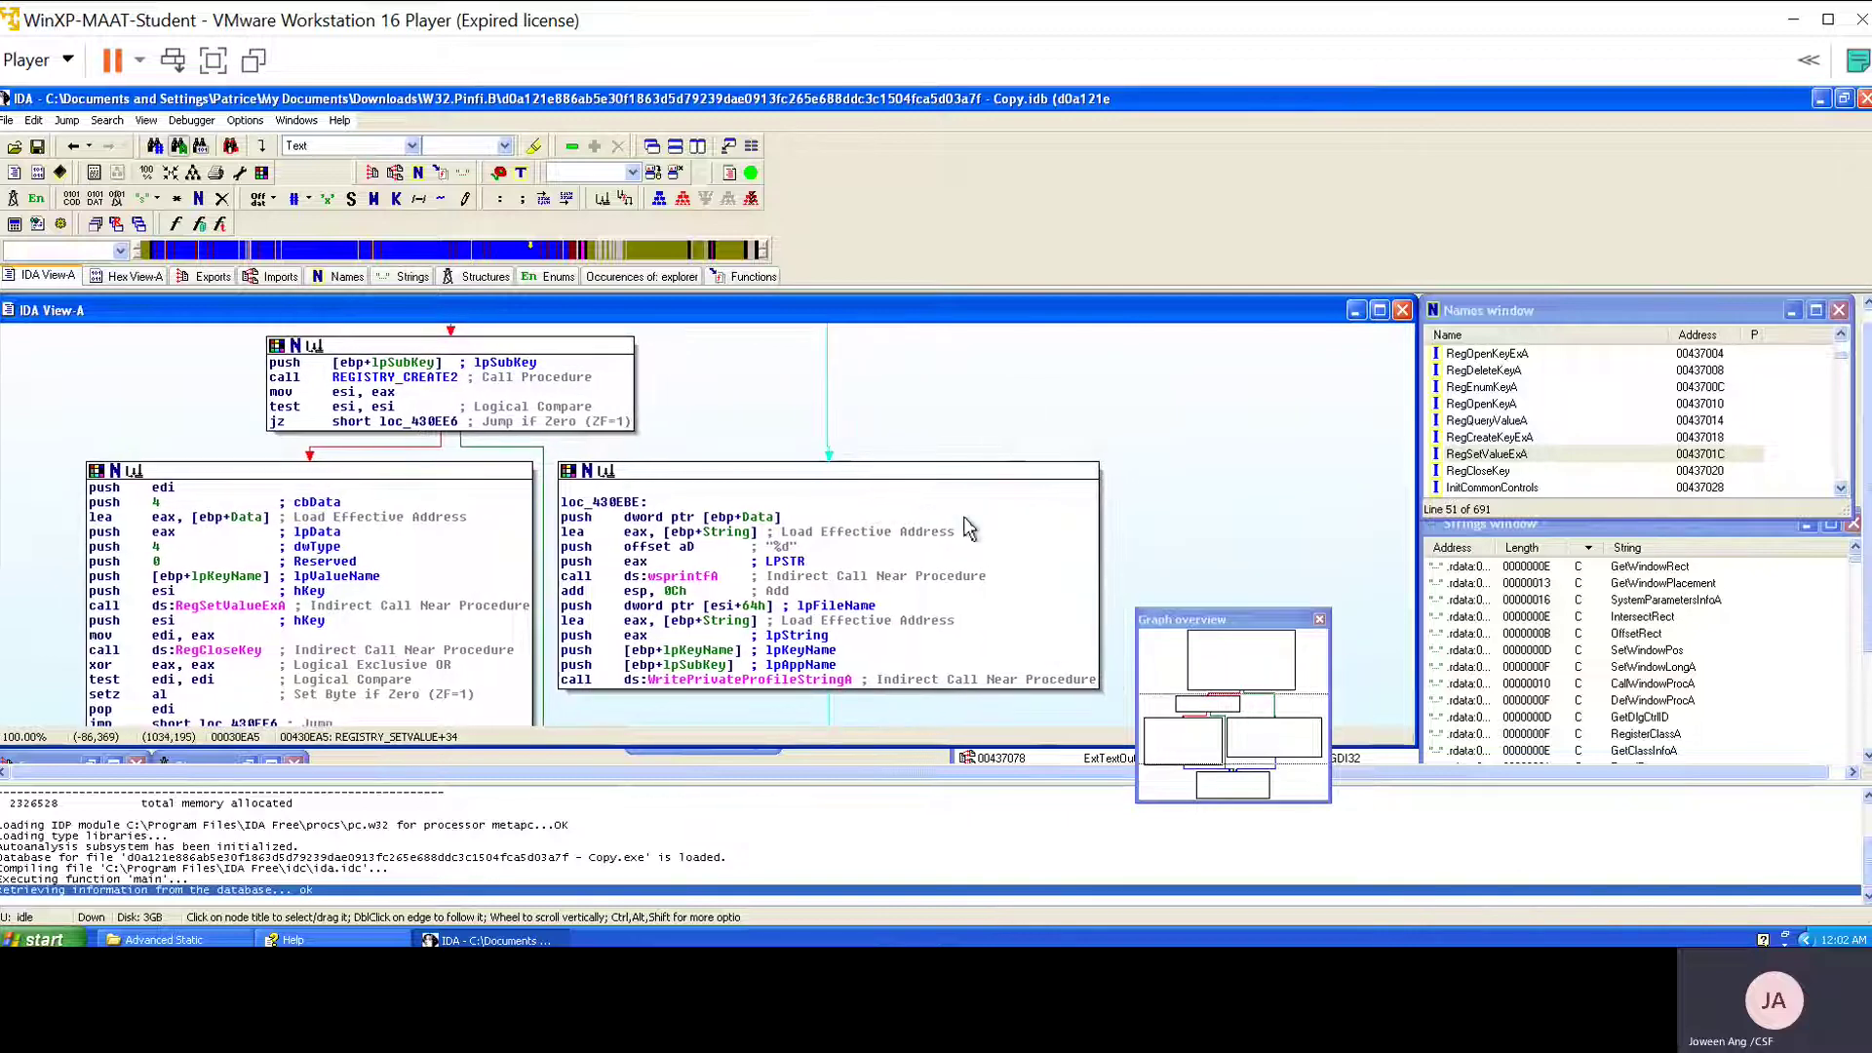
pyautogui.click(694, 577)
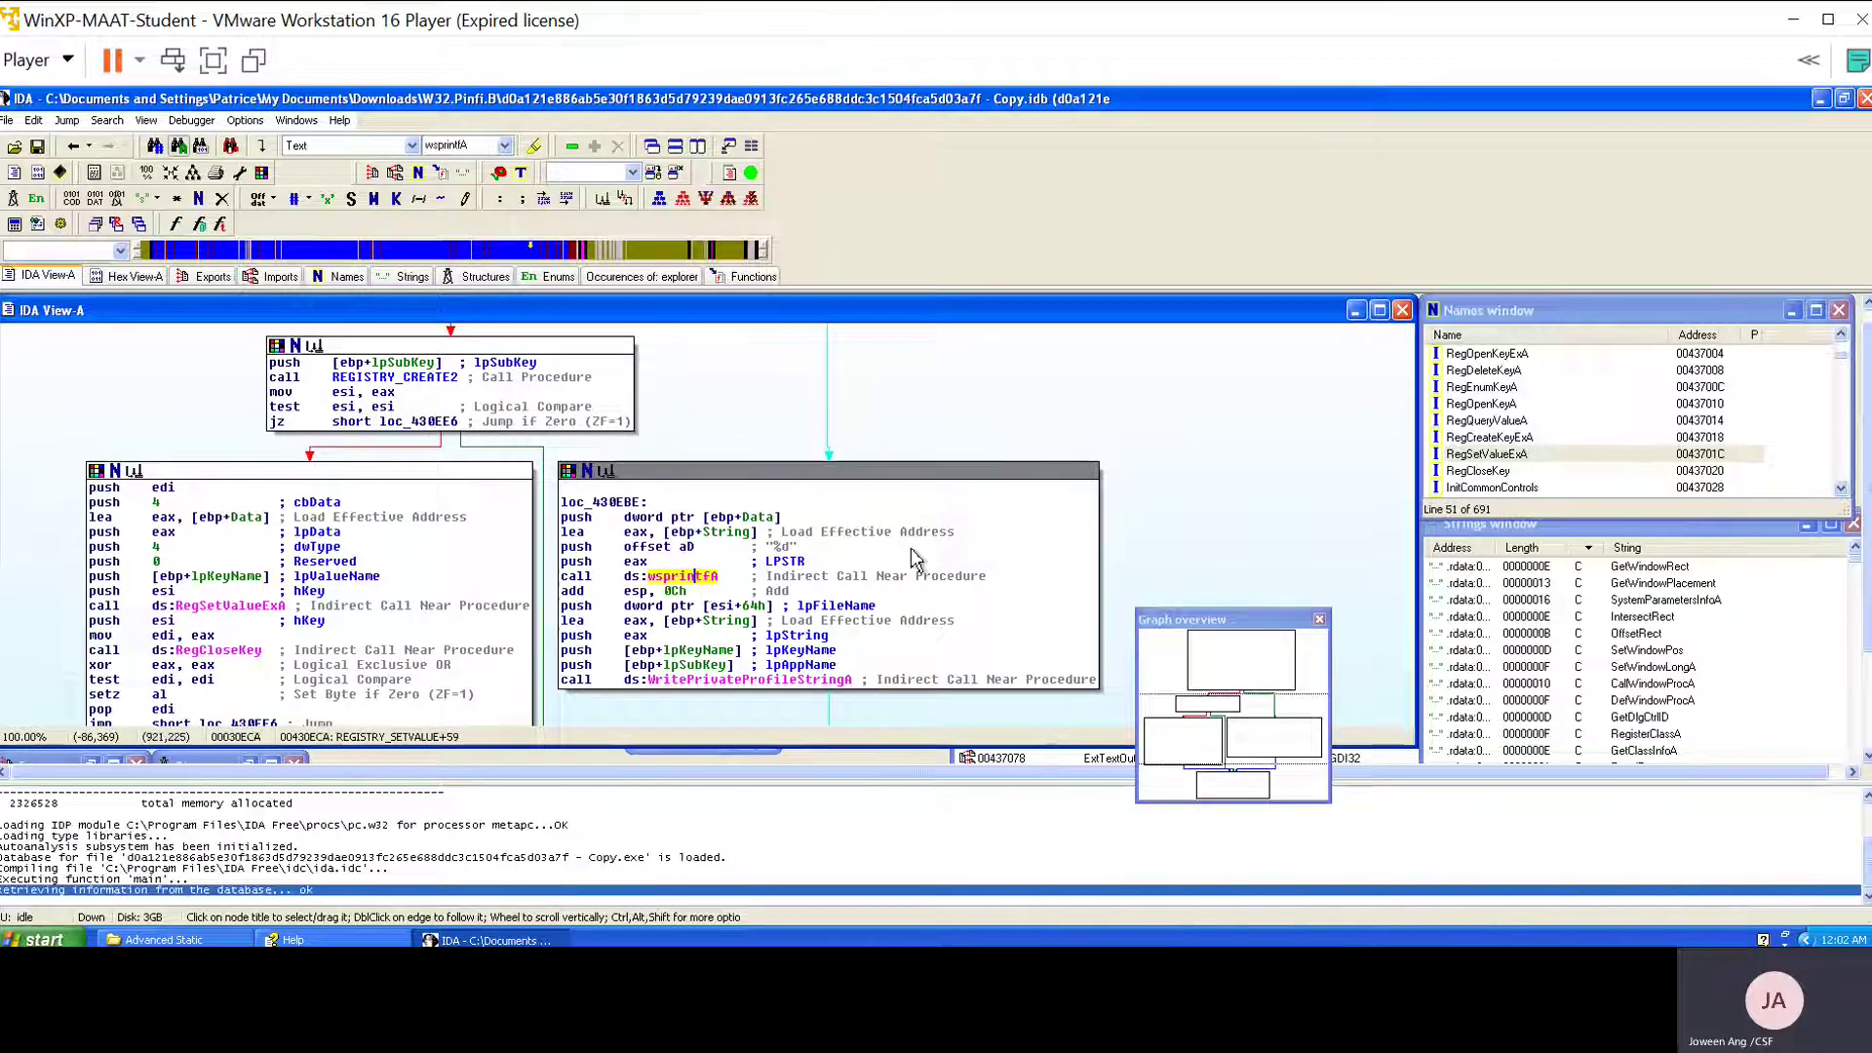
pyautogui.scroll(3, 907, 541)
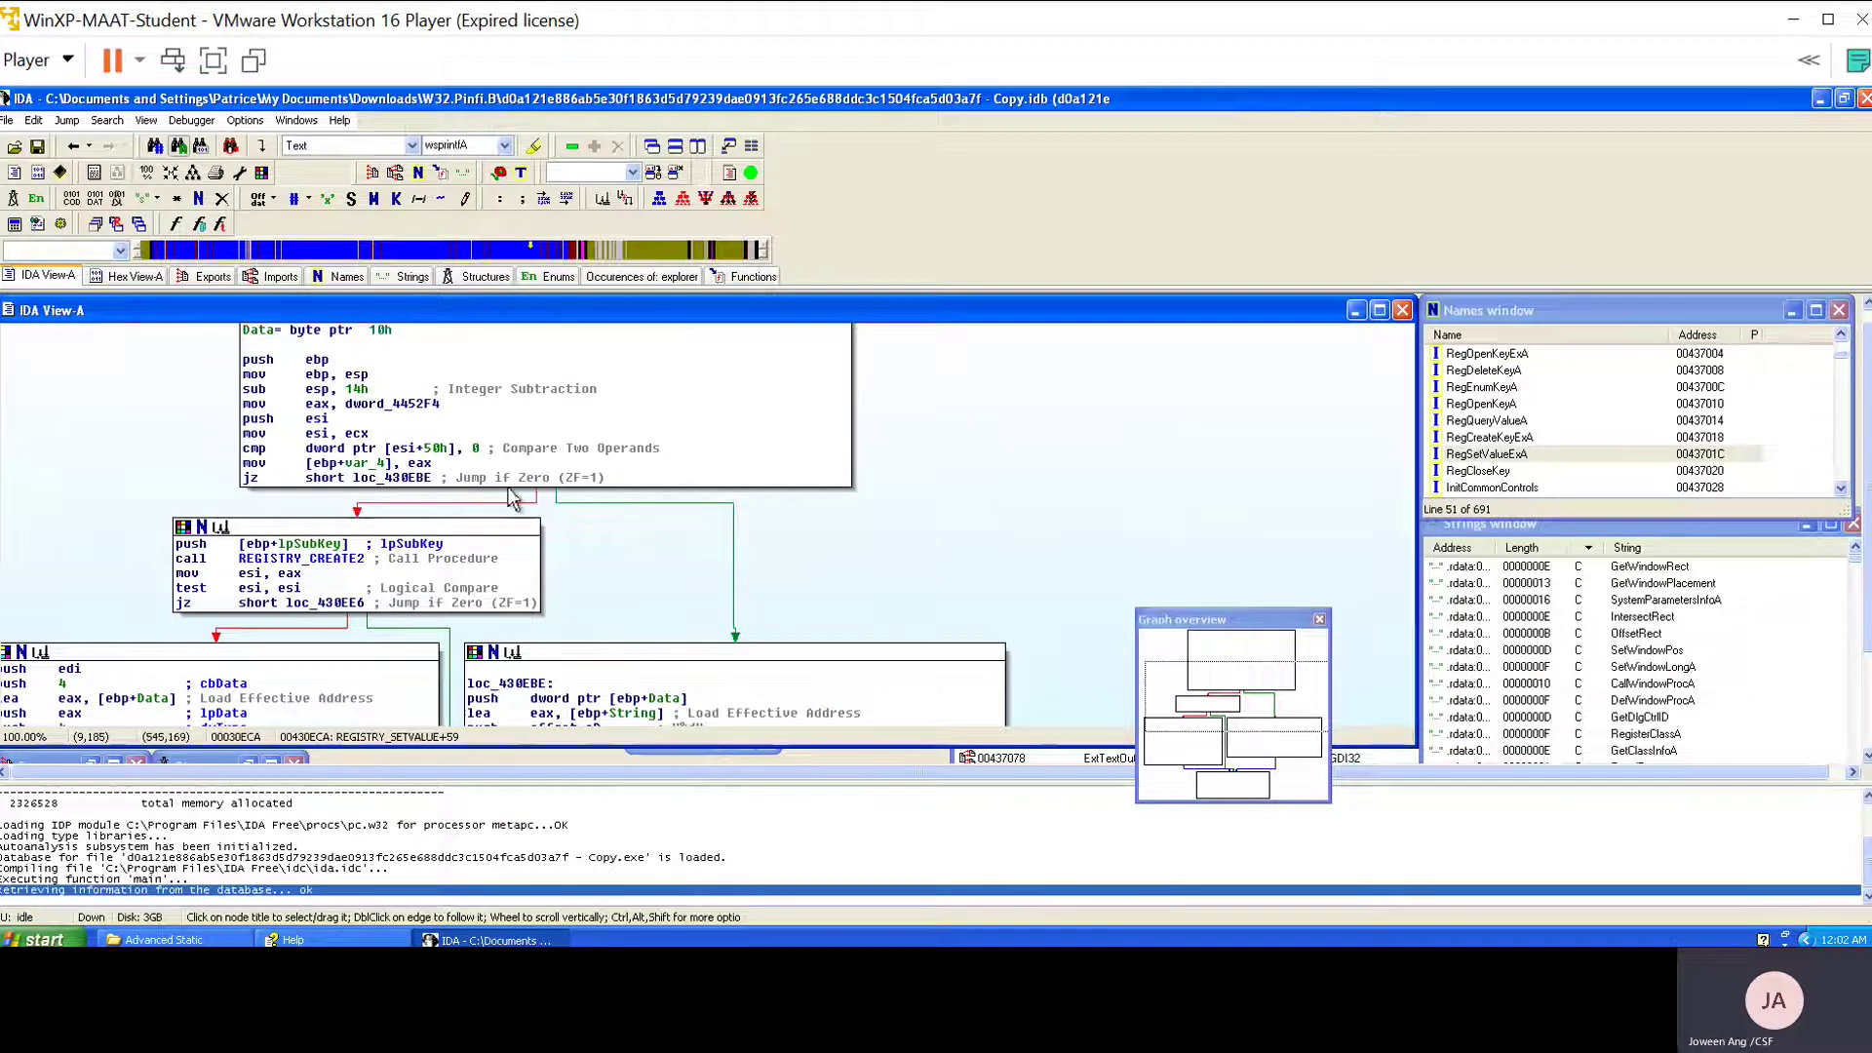
# Highlight WritePrivateProfileStringA in the loc_430EBE block and follow that branch of REGISTRY_SETVALUE to the final block loc_430EE6.
pyautogui.moveTo(347, 470)
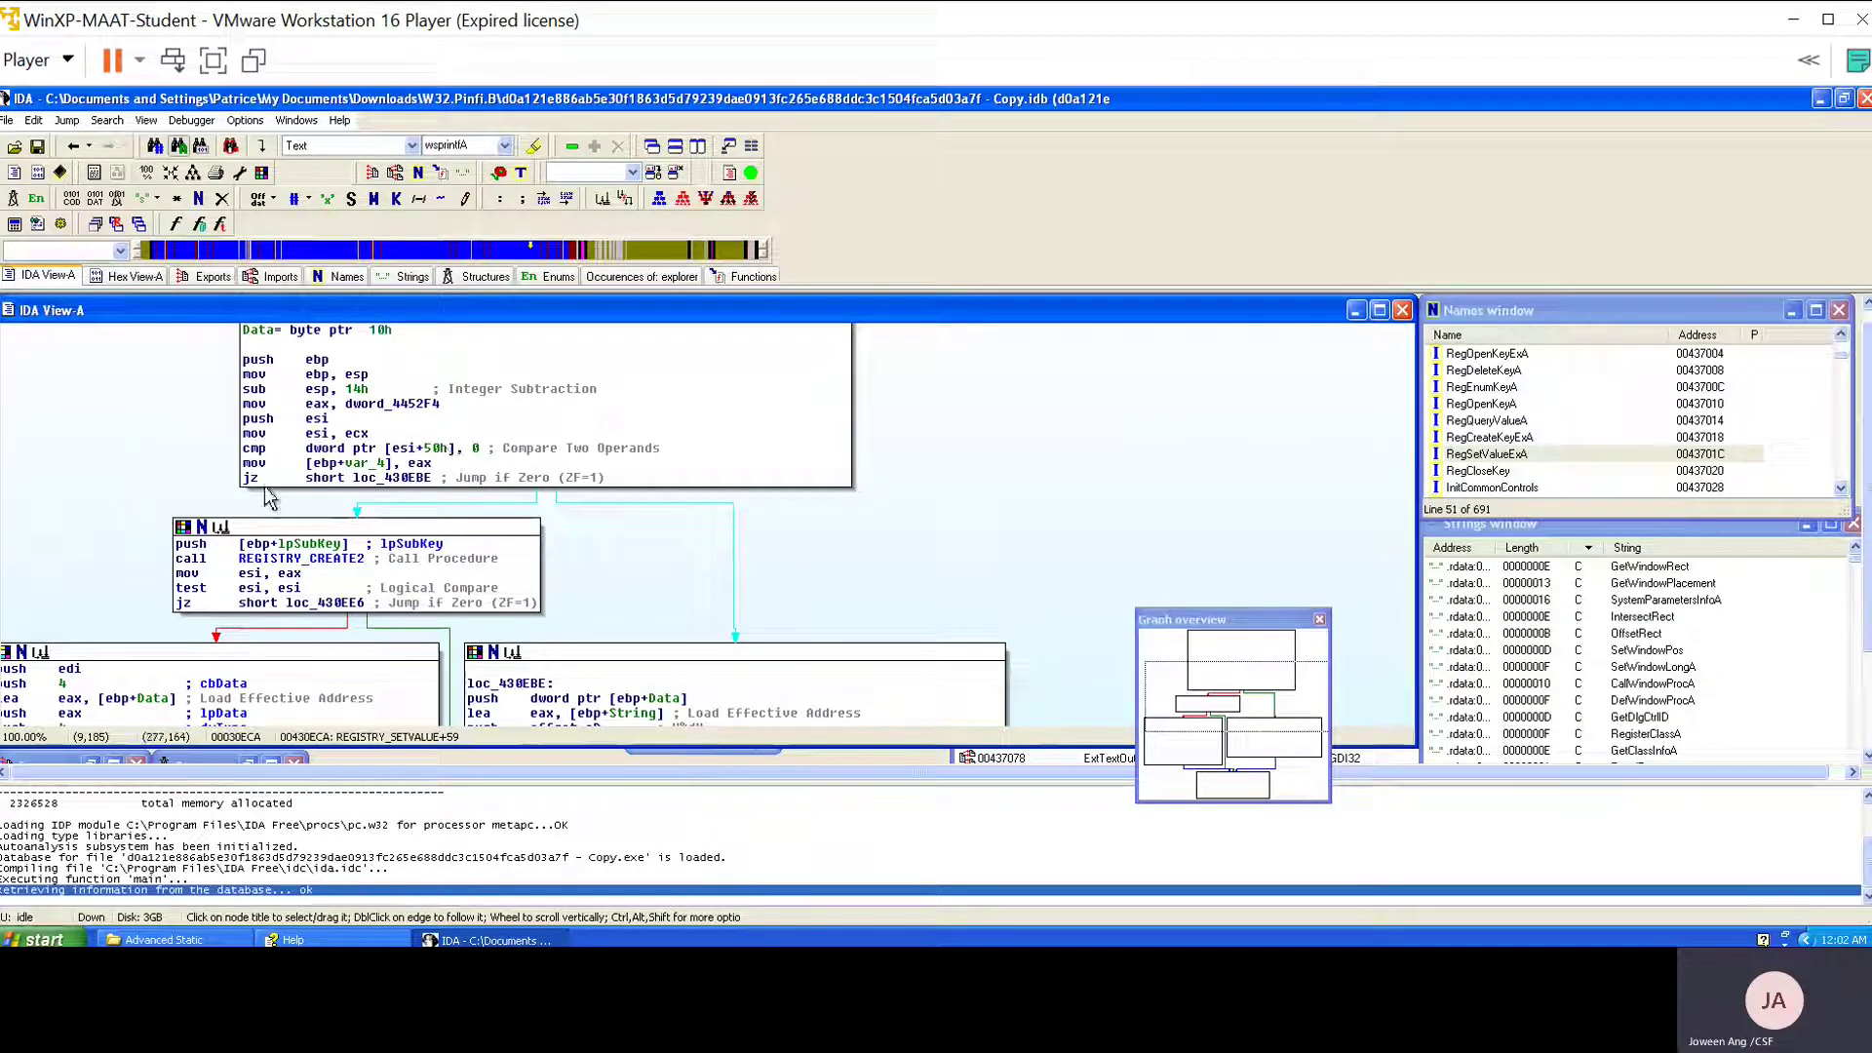
pyautogui.hscroll(3, 323, 514)
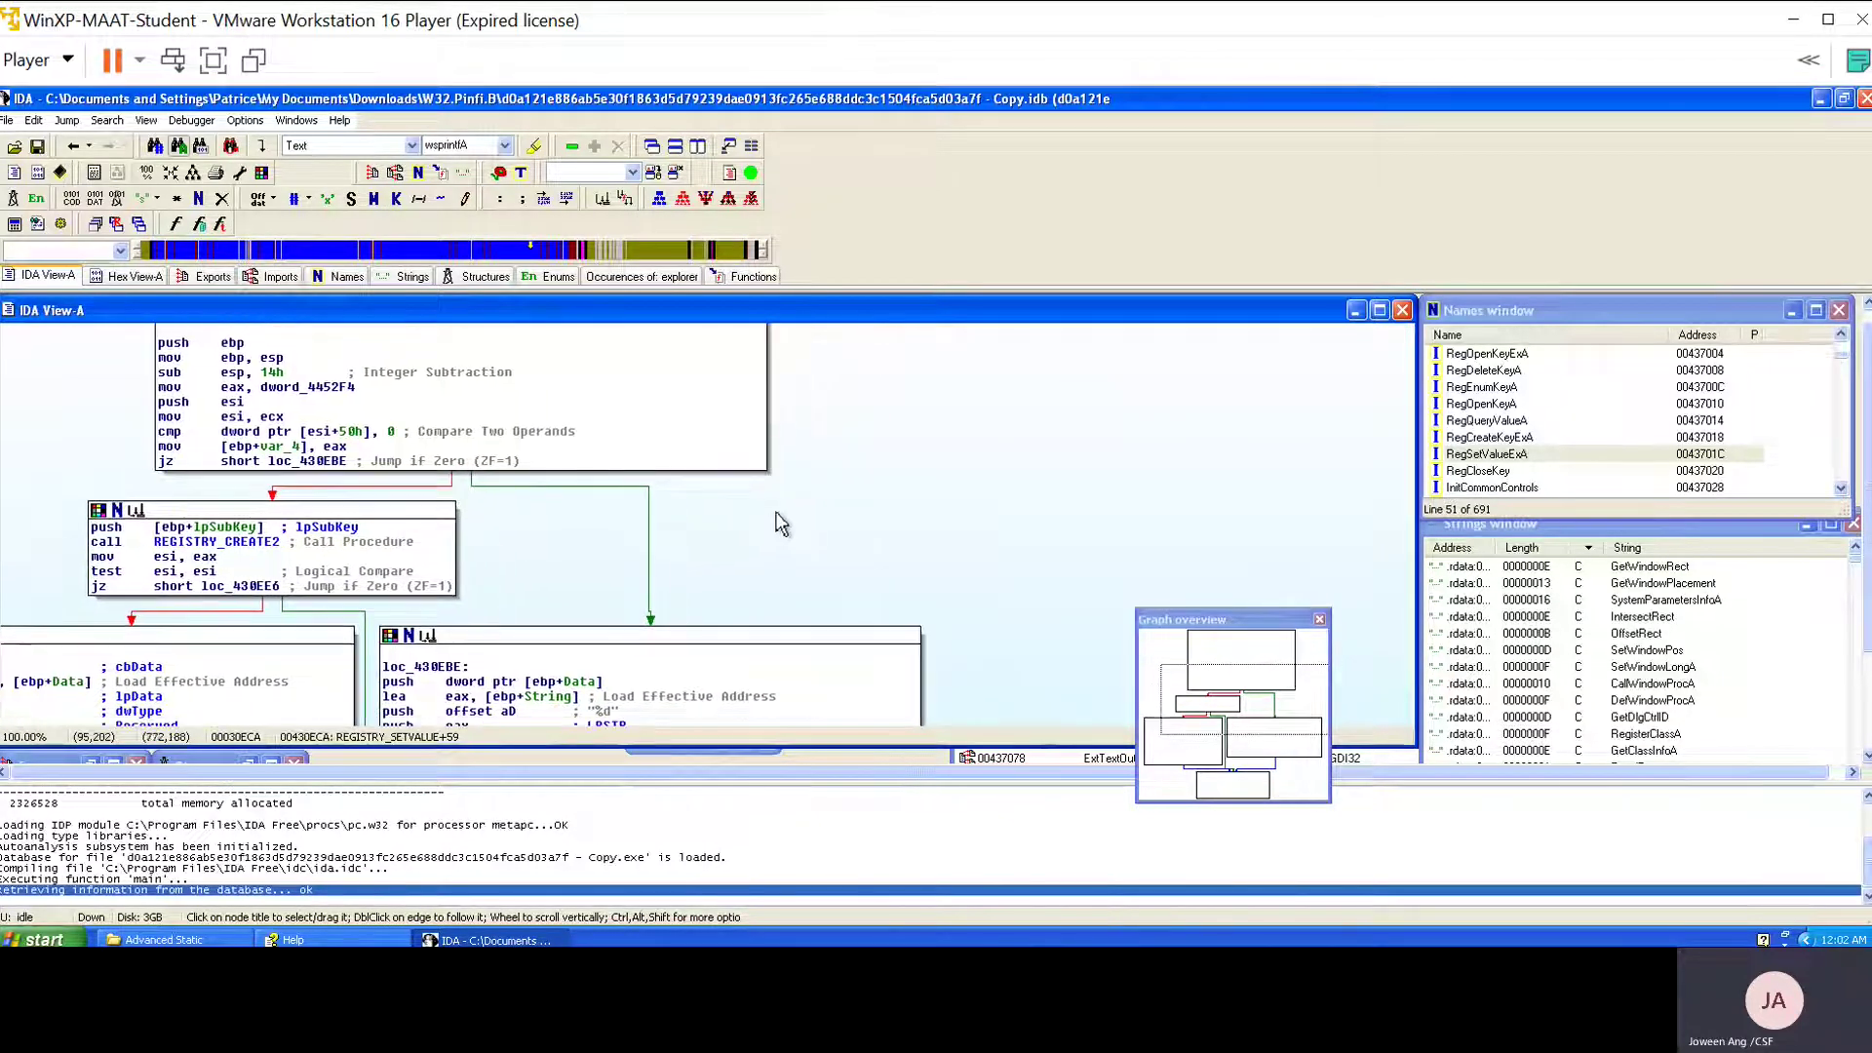
pyautogui.scroll(-5, 852, 534)
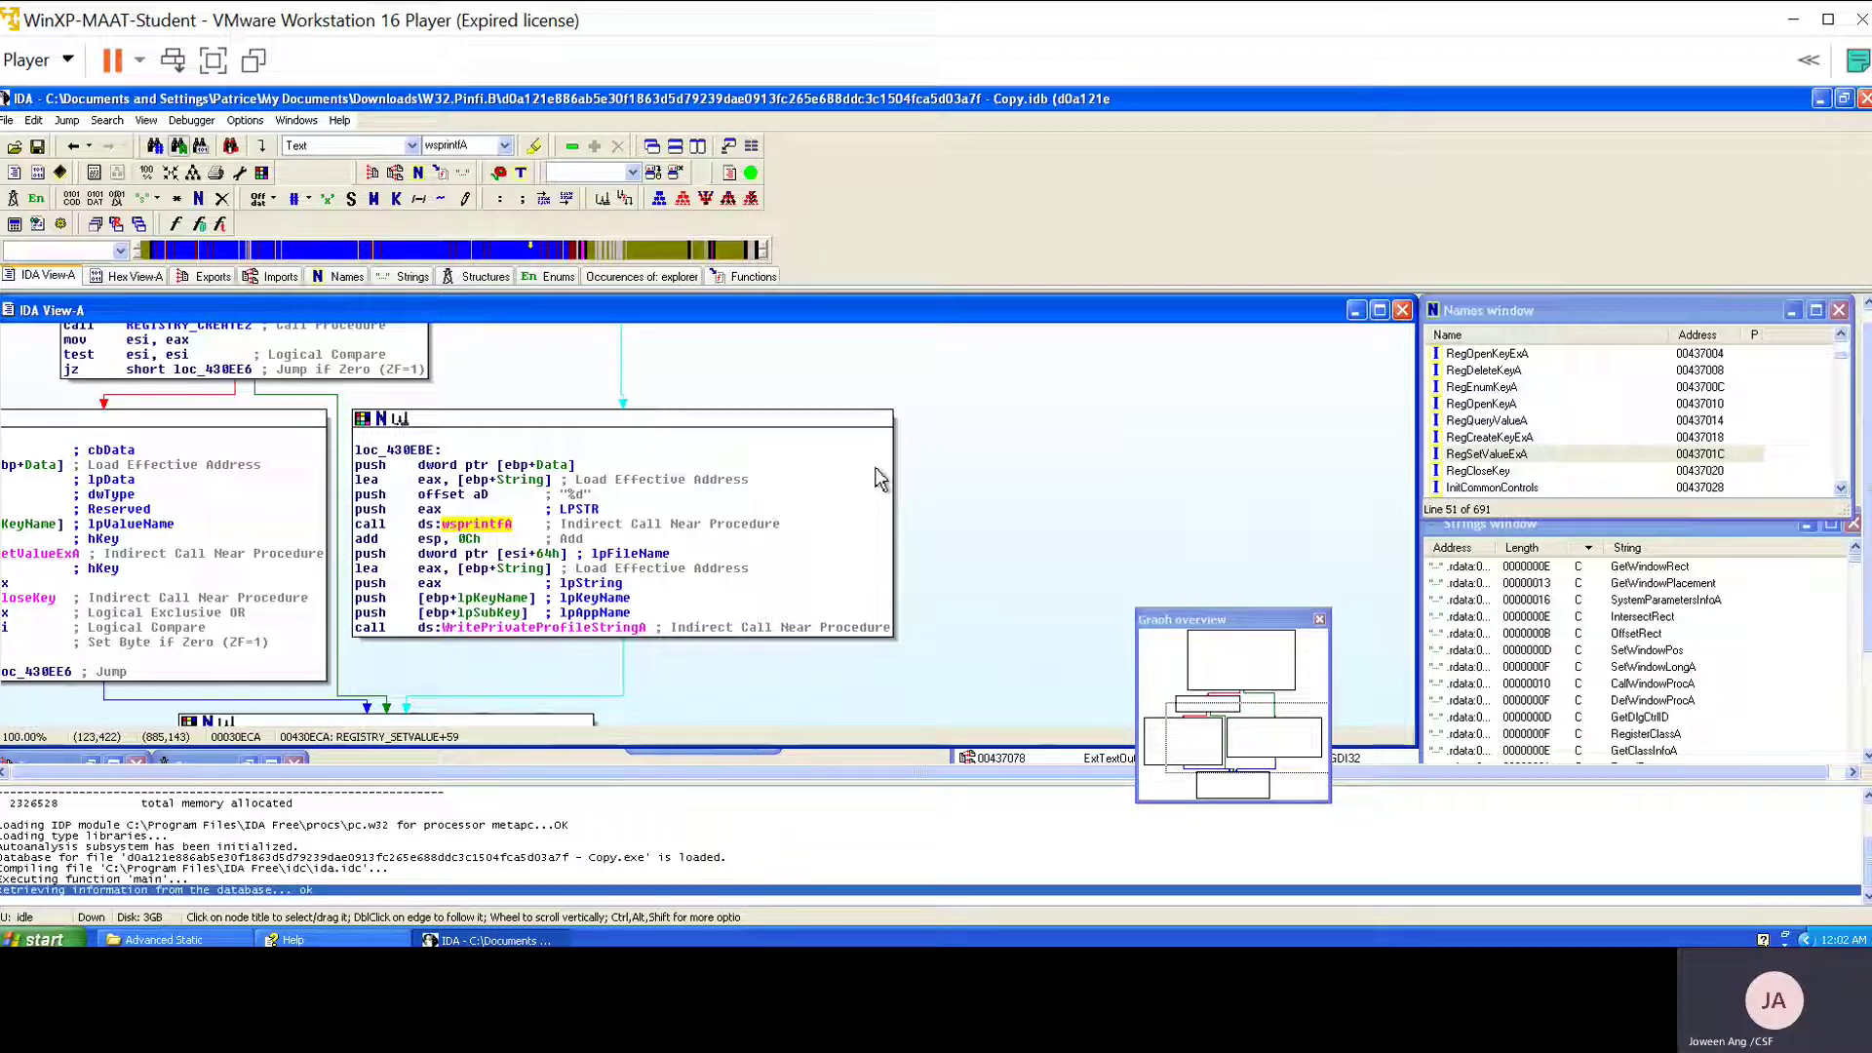
pyautogui.click(551, 632)
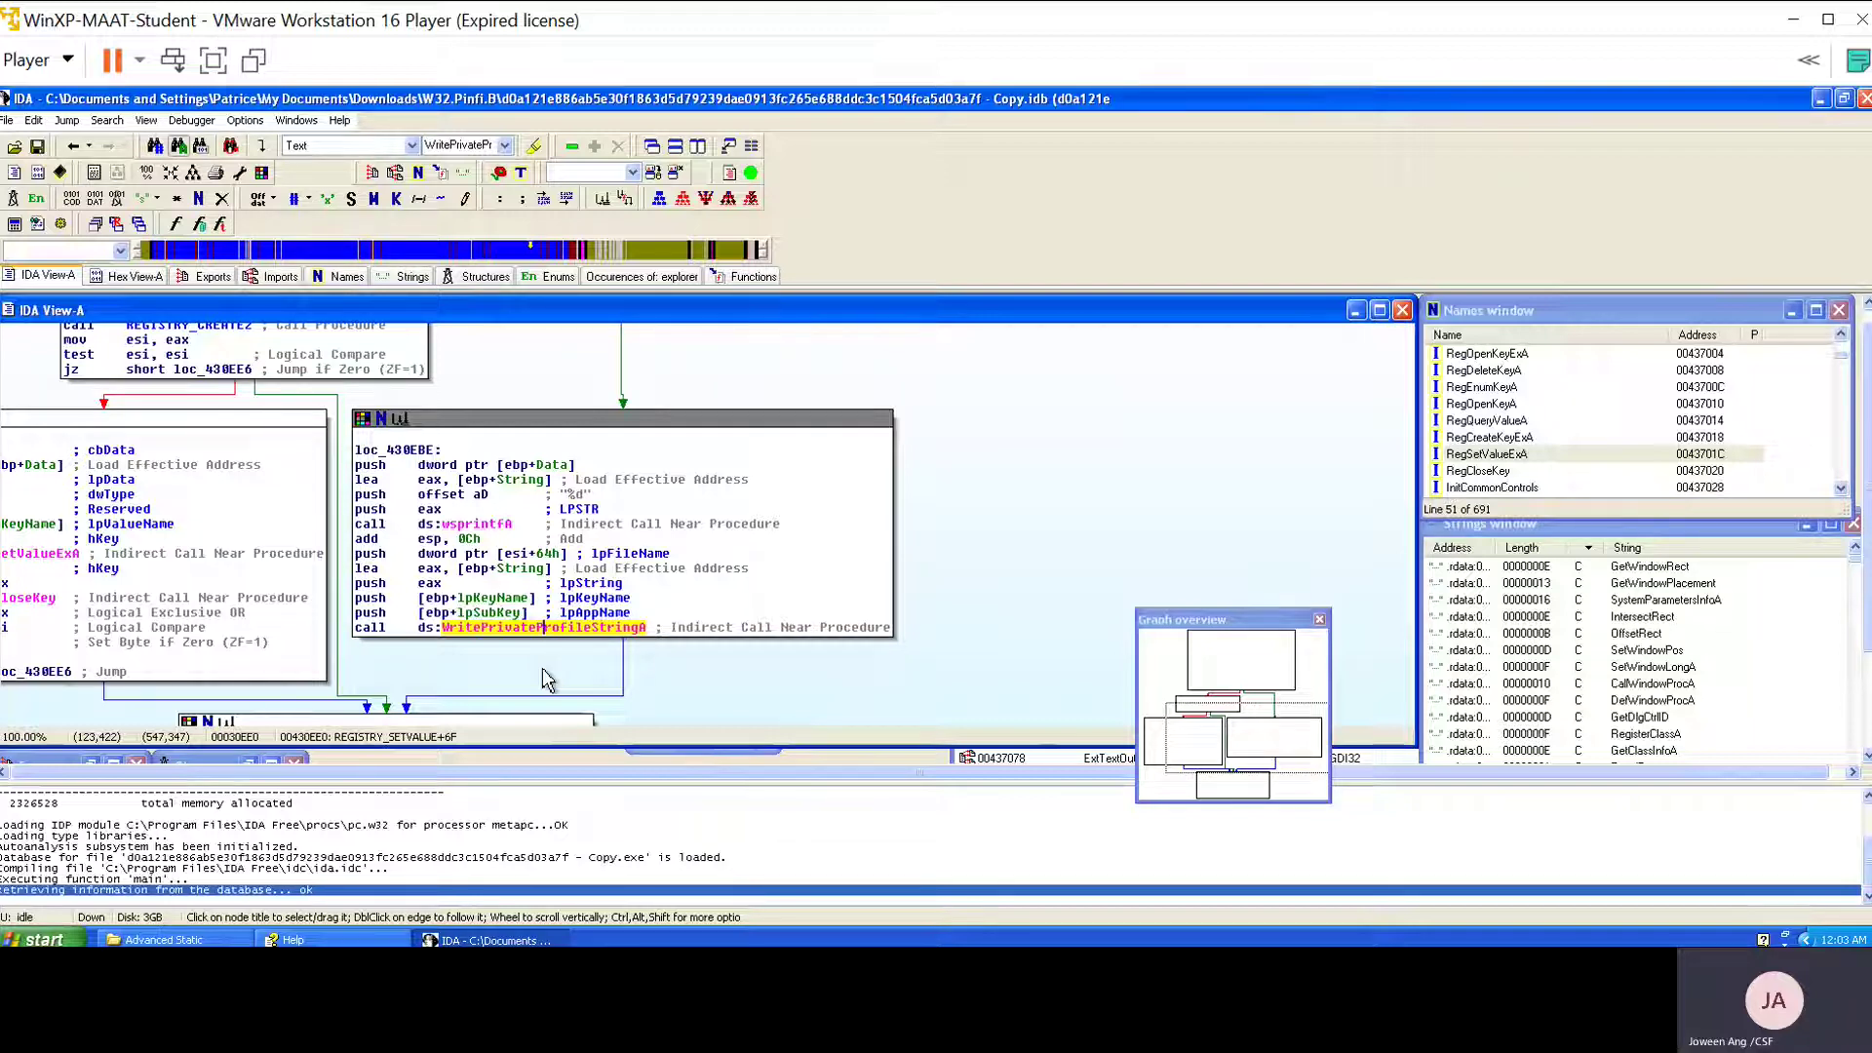
pyautogui.scroll(-2, 715, 683)
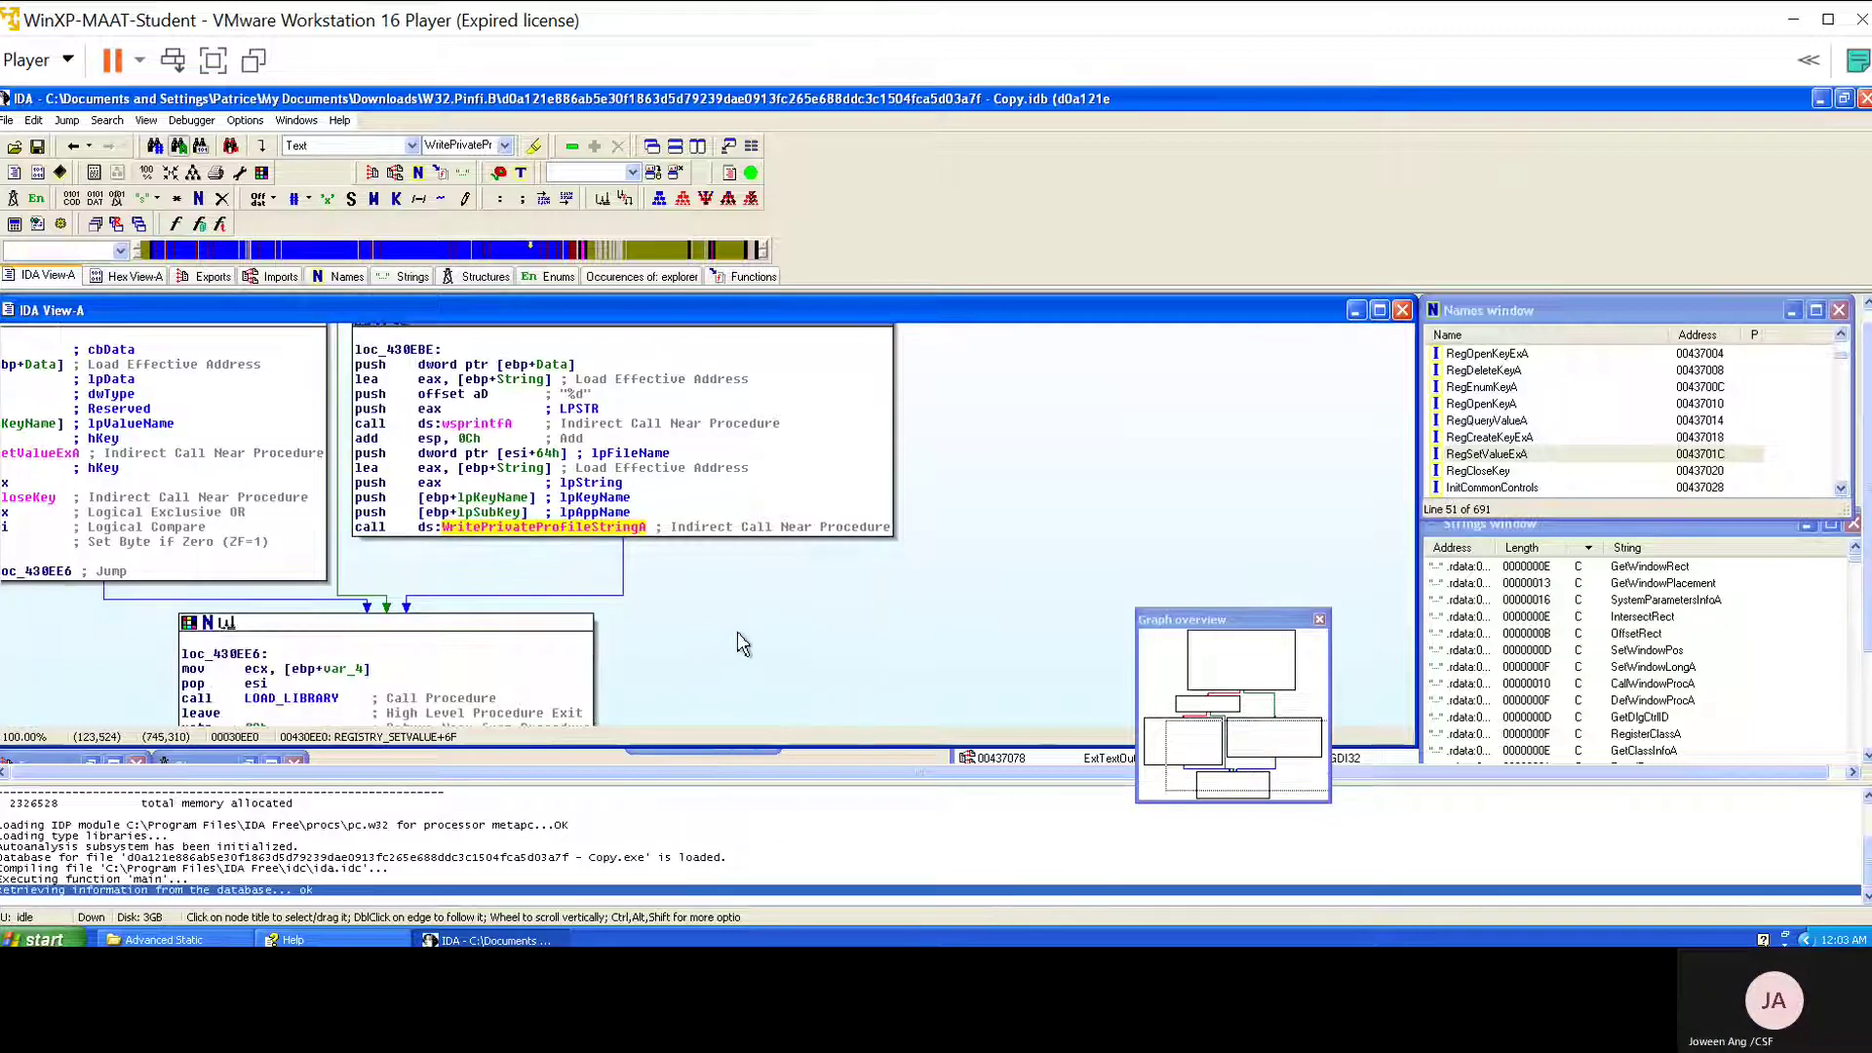
pyautogui.scroll(-2, 738, 632)
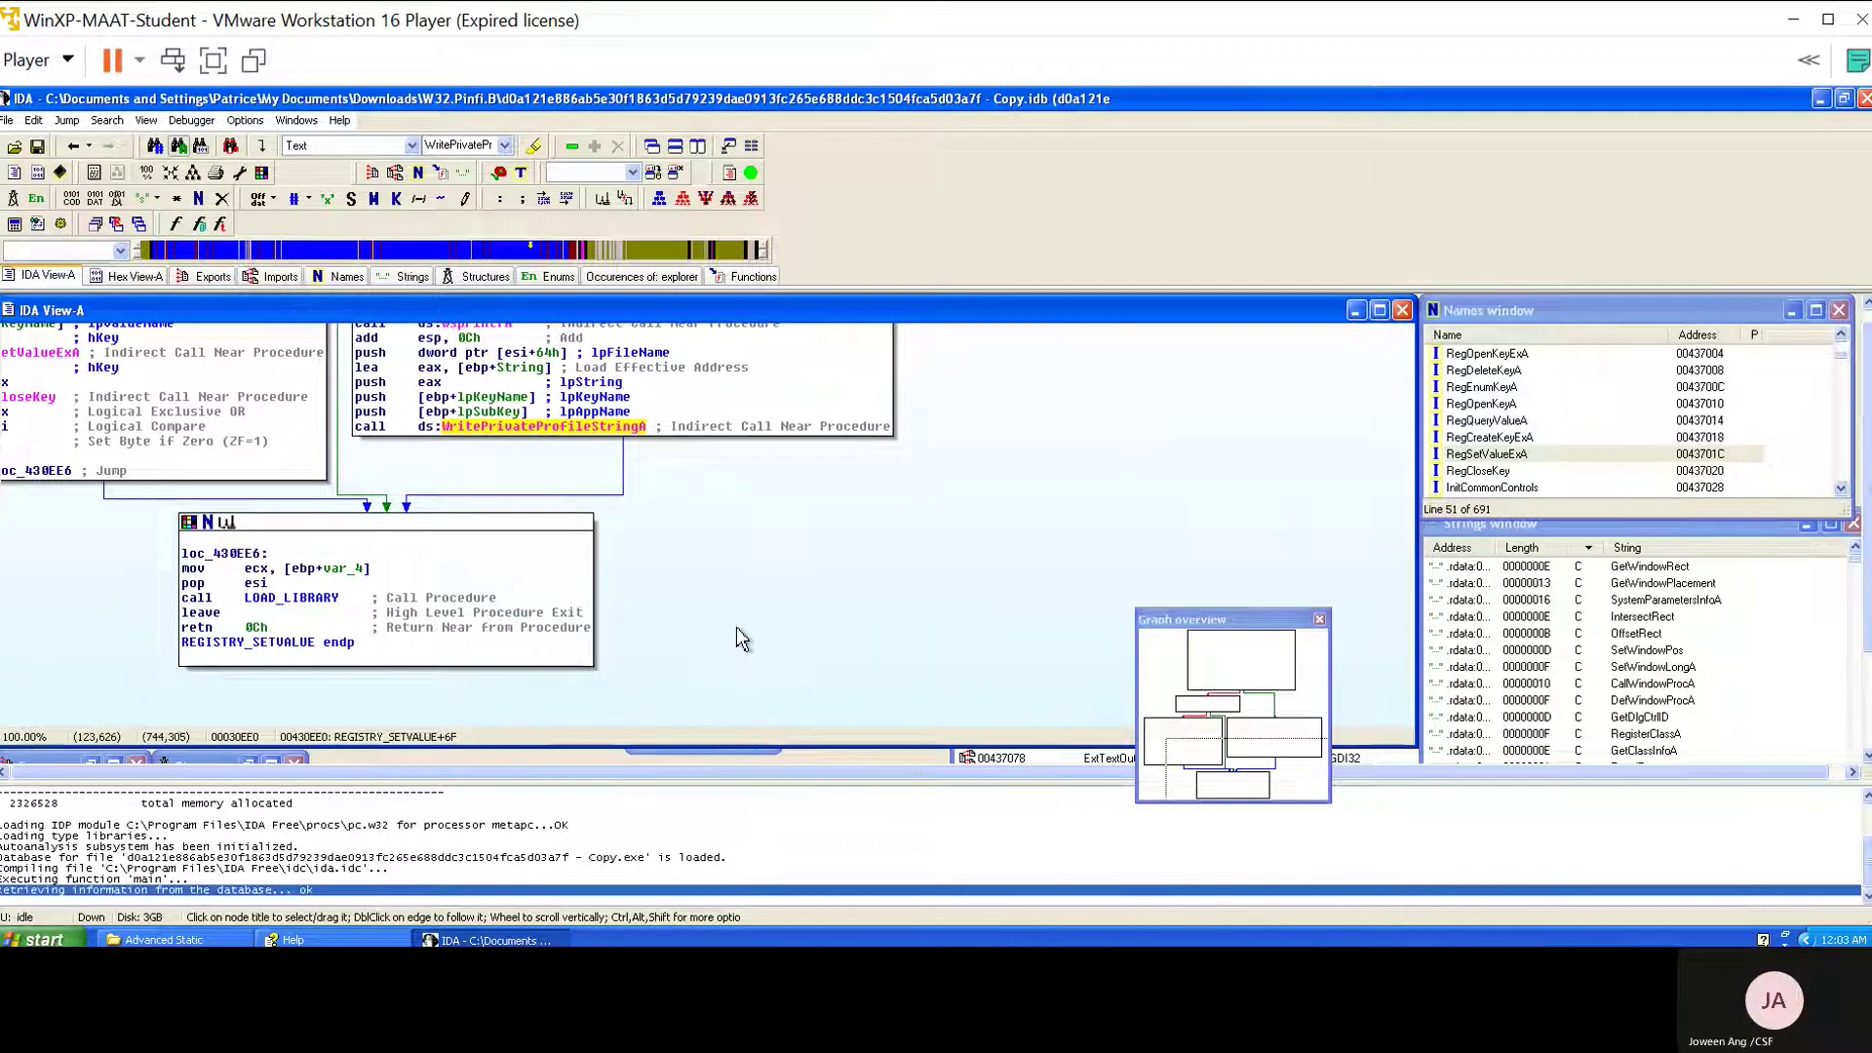
pyautogui.moveTo(737, 630); pyautogui.dragTo(835, 625)
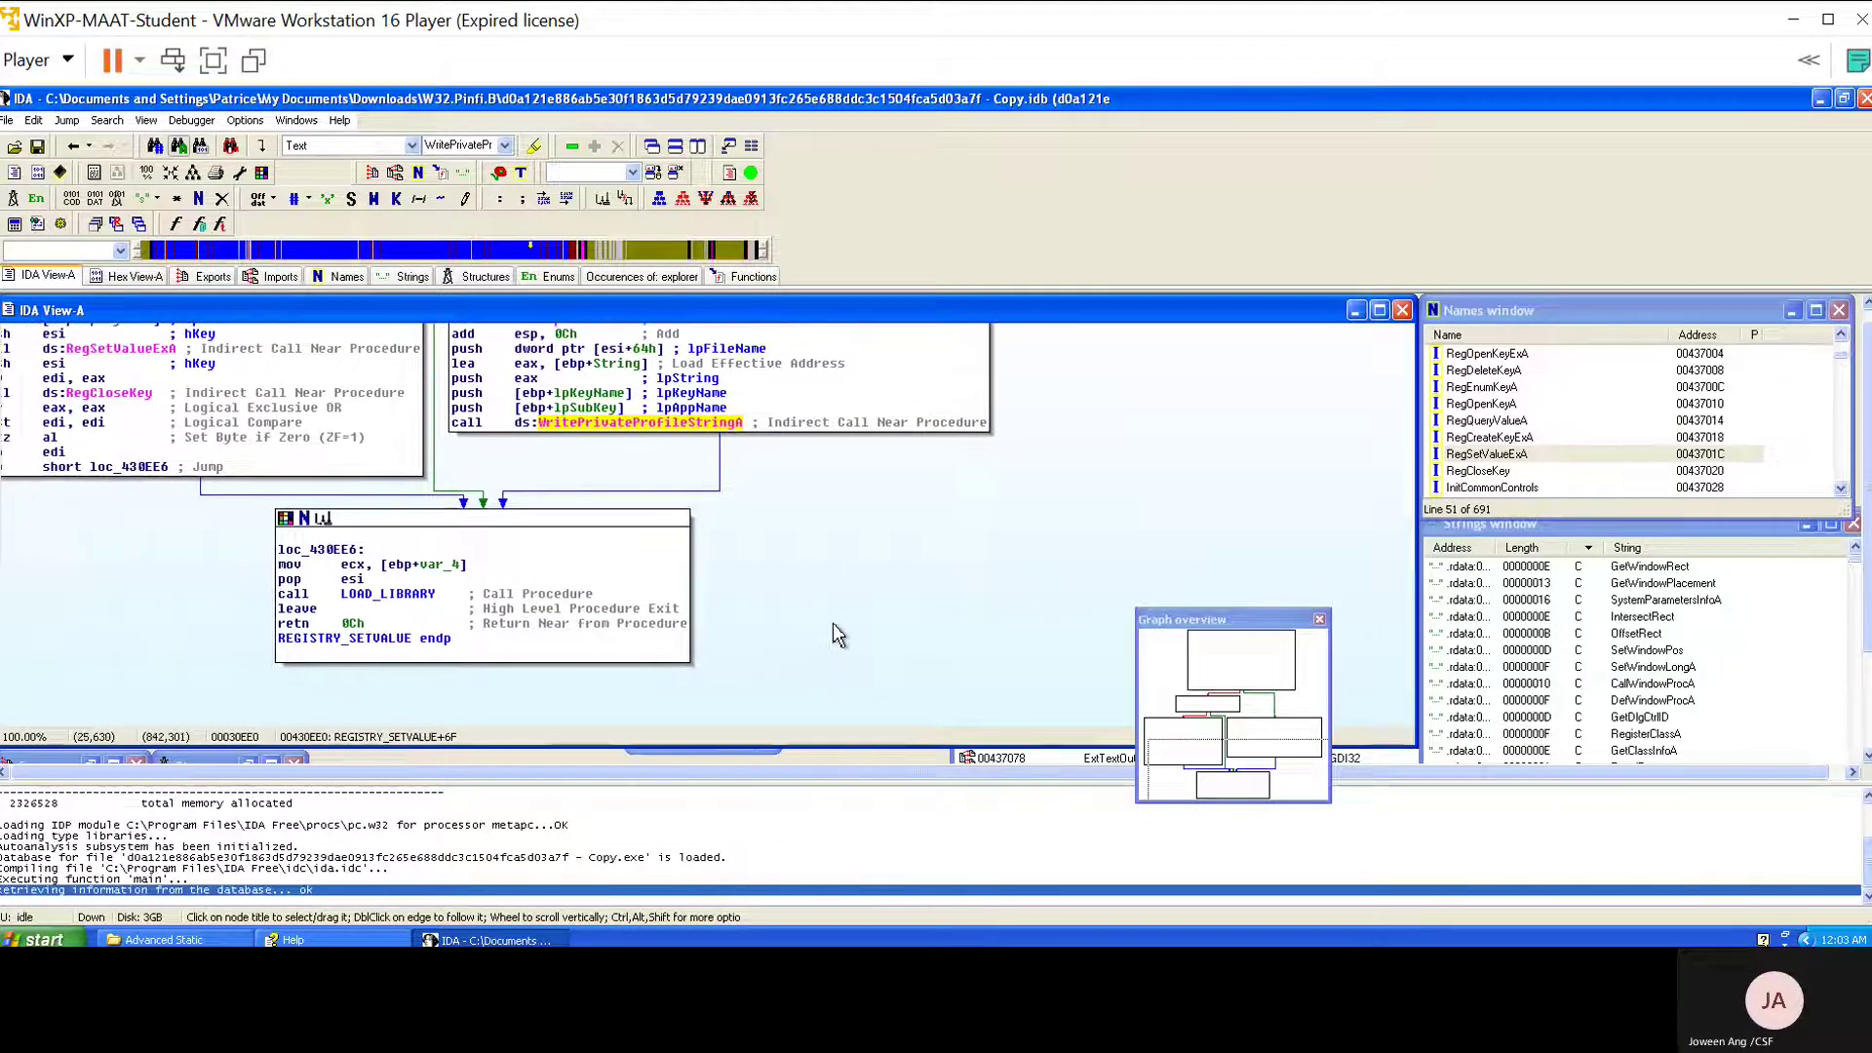
# Trace the other REGISTRY_SETVALUE branch from the REGISTRY_CREATE2 call through RegSetValueExA and RegCloseKey to the loc_430EE6 block.
pyautogui.scroll(5, 837, 622)
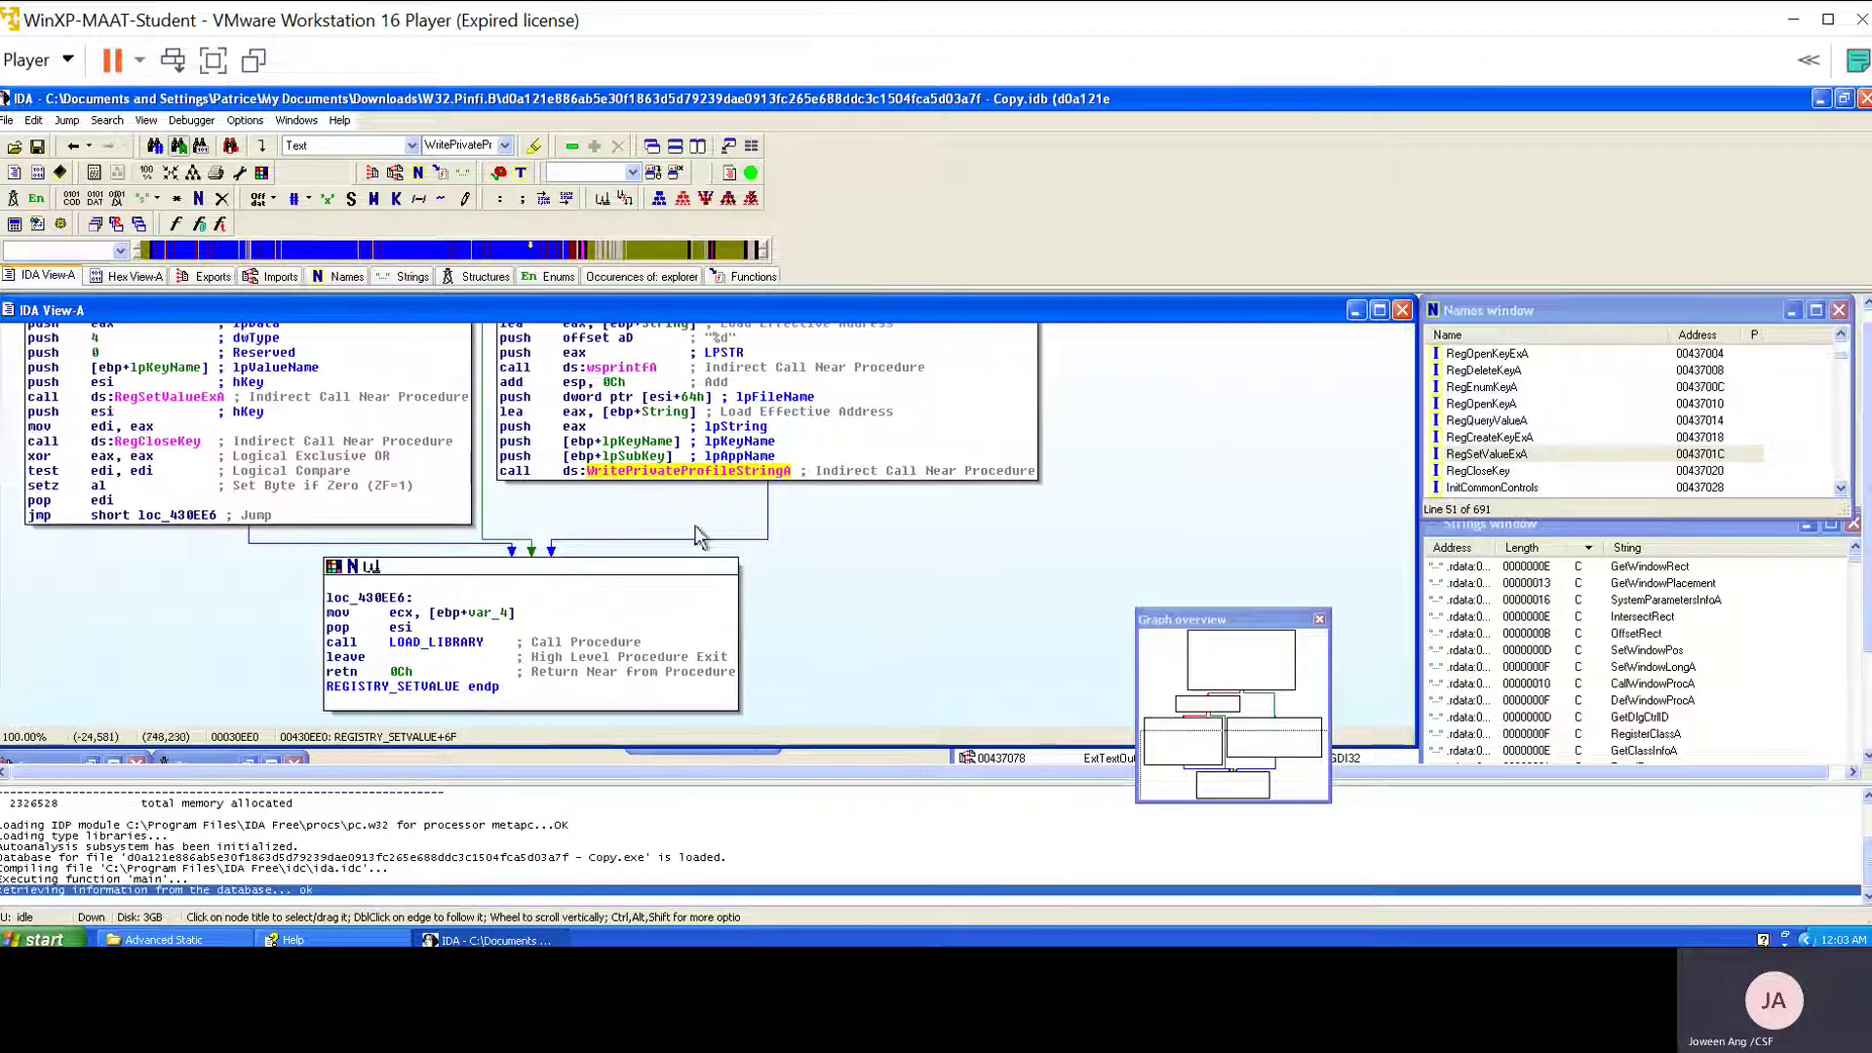
pyautogui.moveTo(721, 444); pyautogui.dragTo(820, 475)
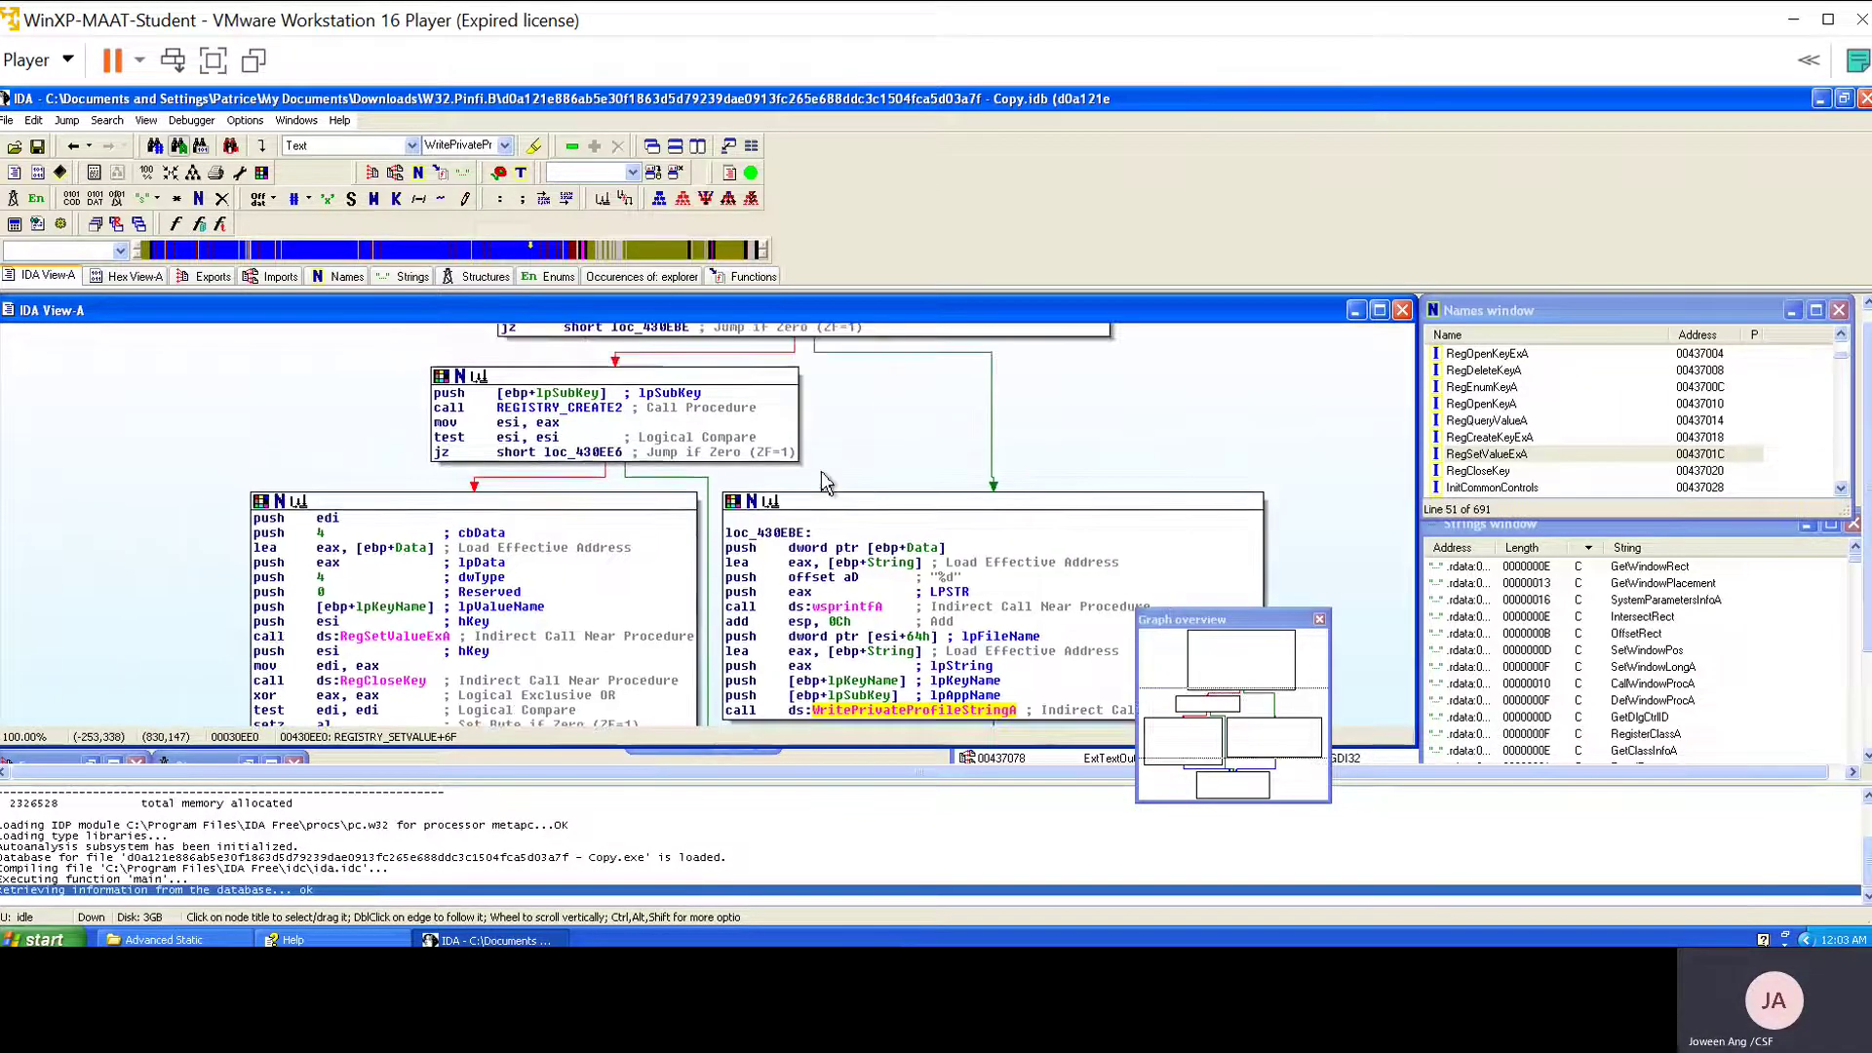
pyautogui.click(681, 455)
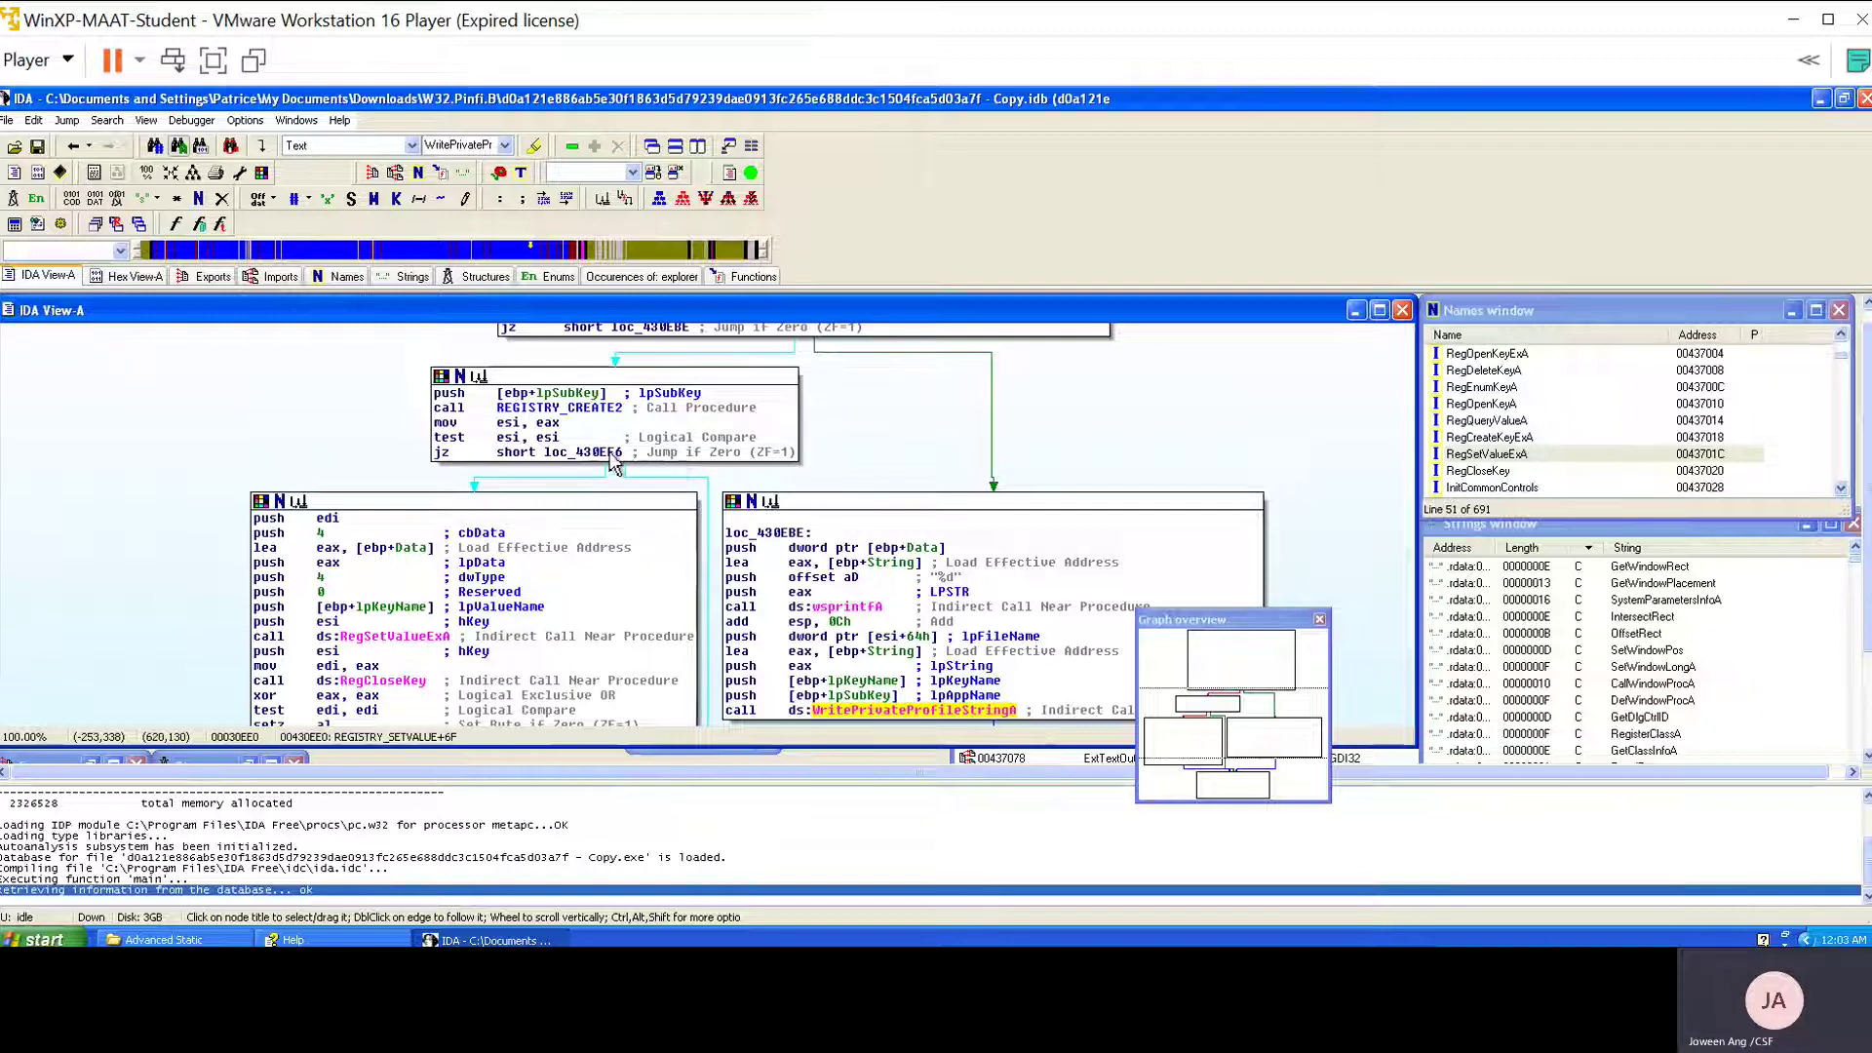
pyautogui.click(696, 551)
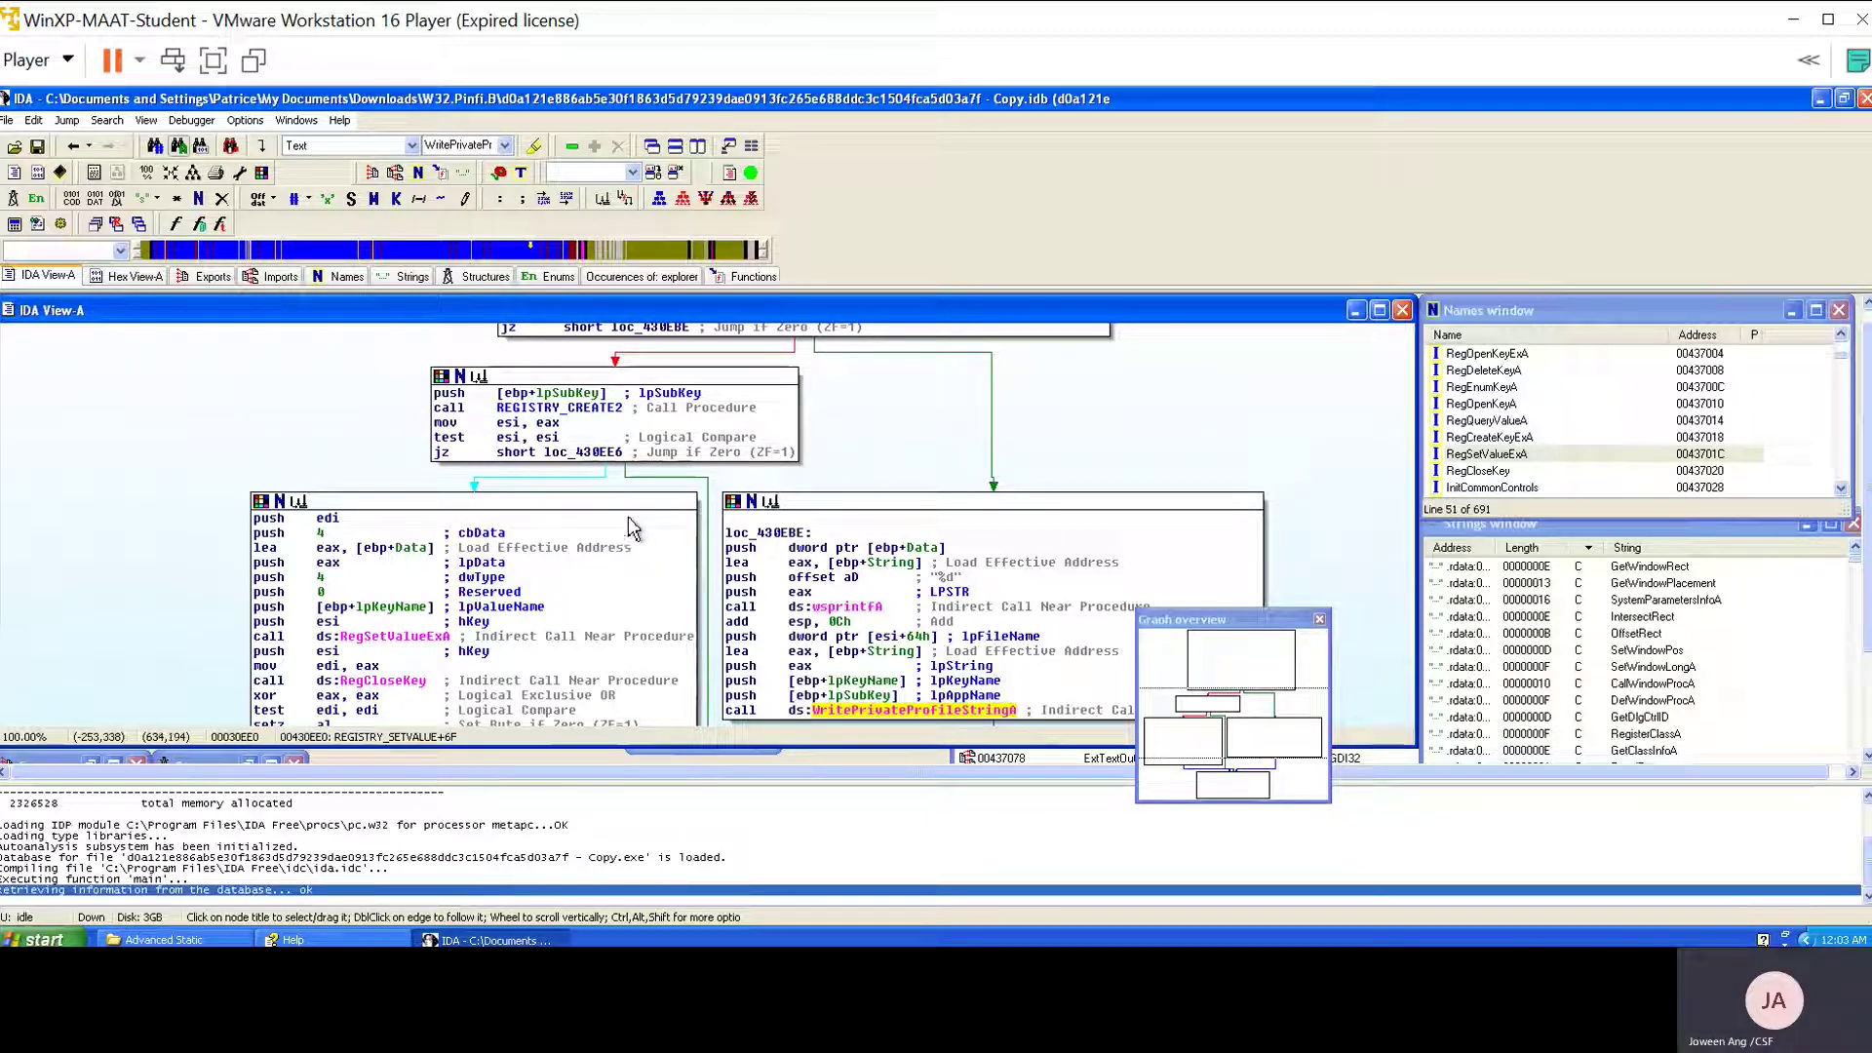
pyautogui.click(600, 502)
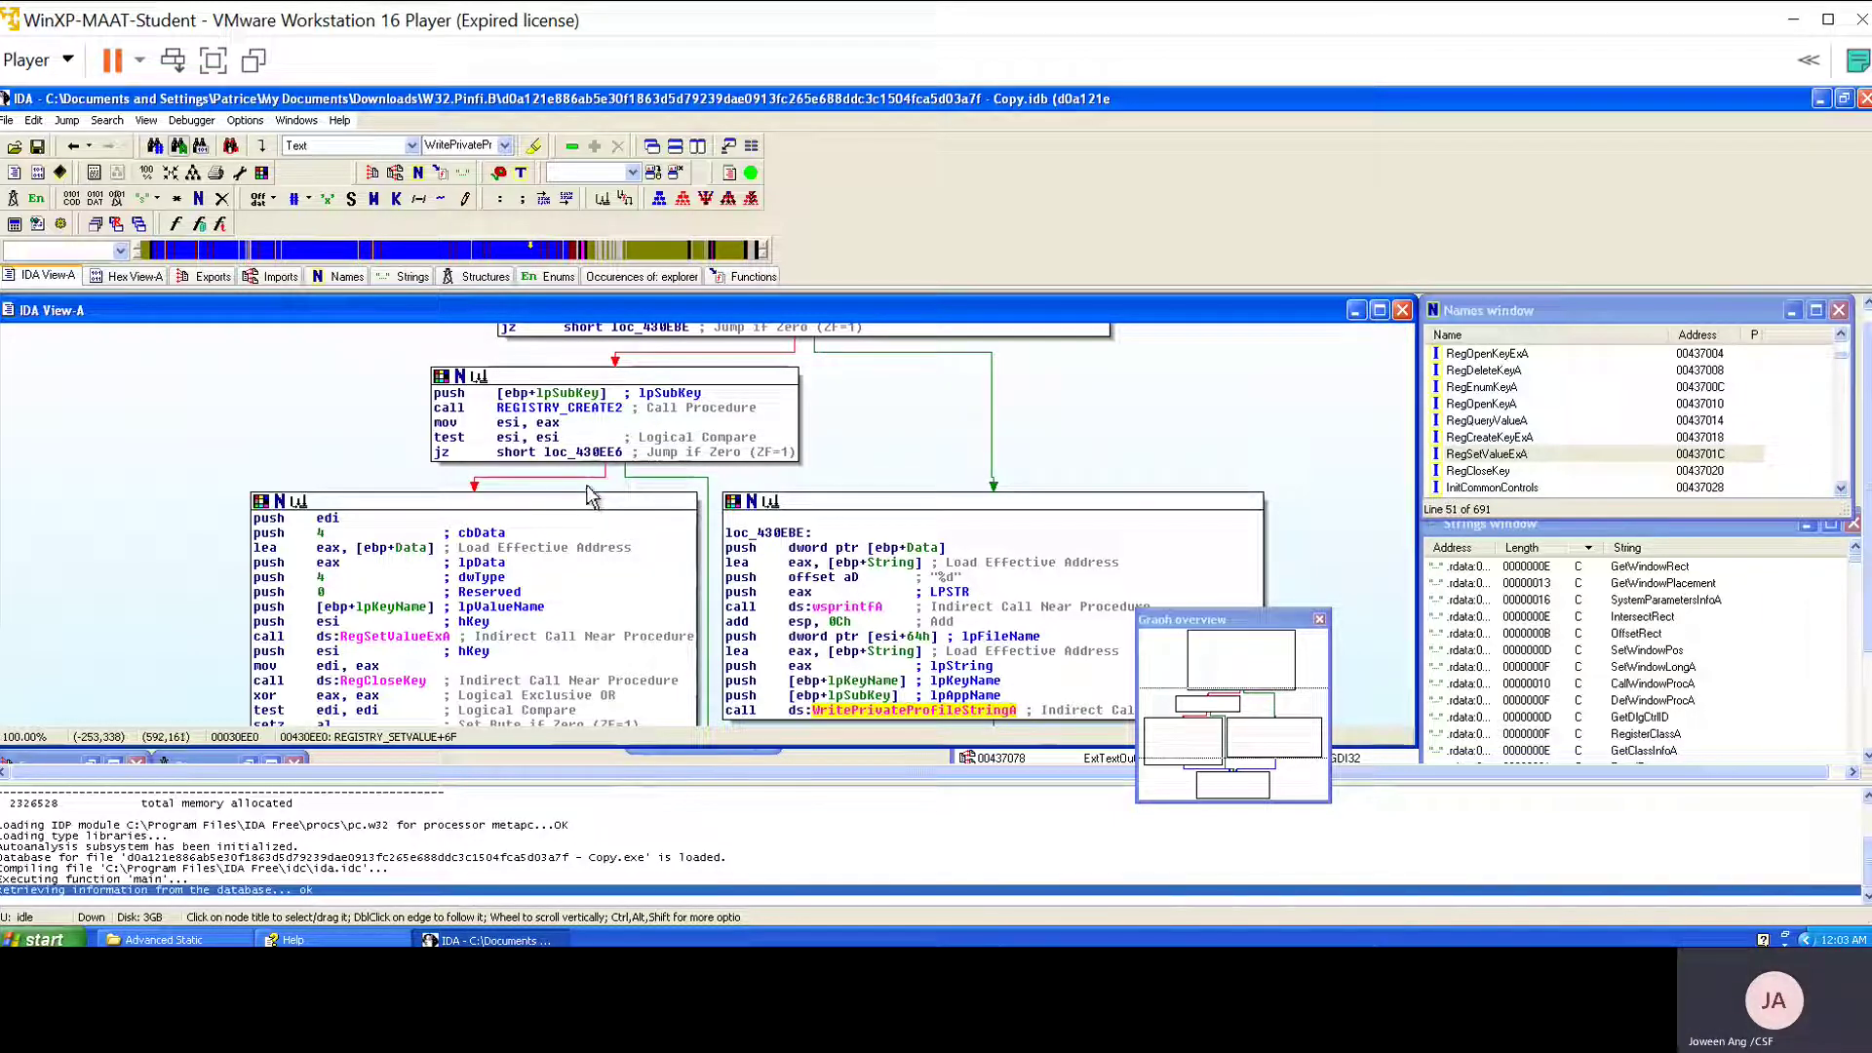
pyautogui.scroll(-2, 556, 492)
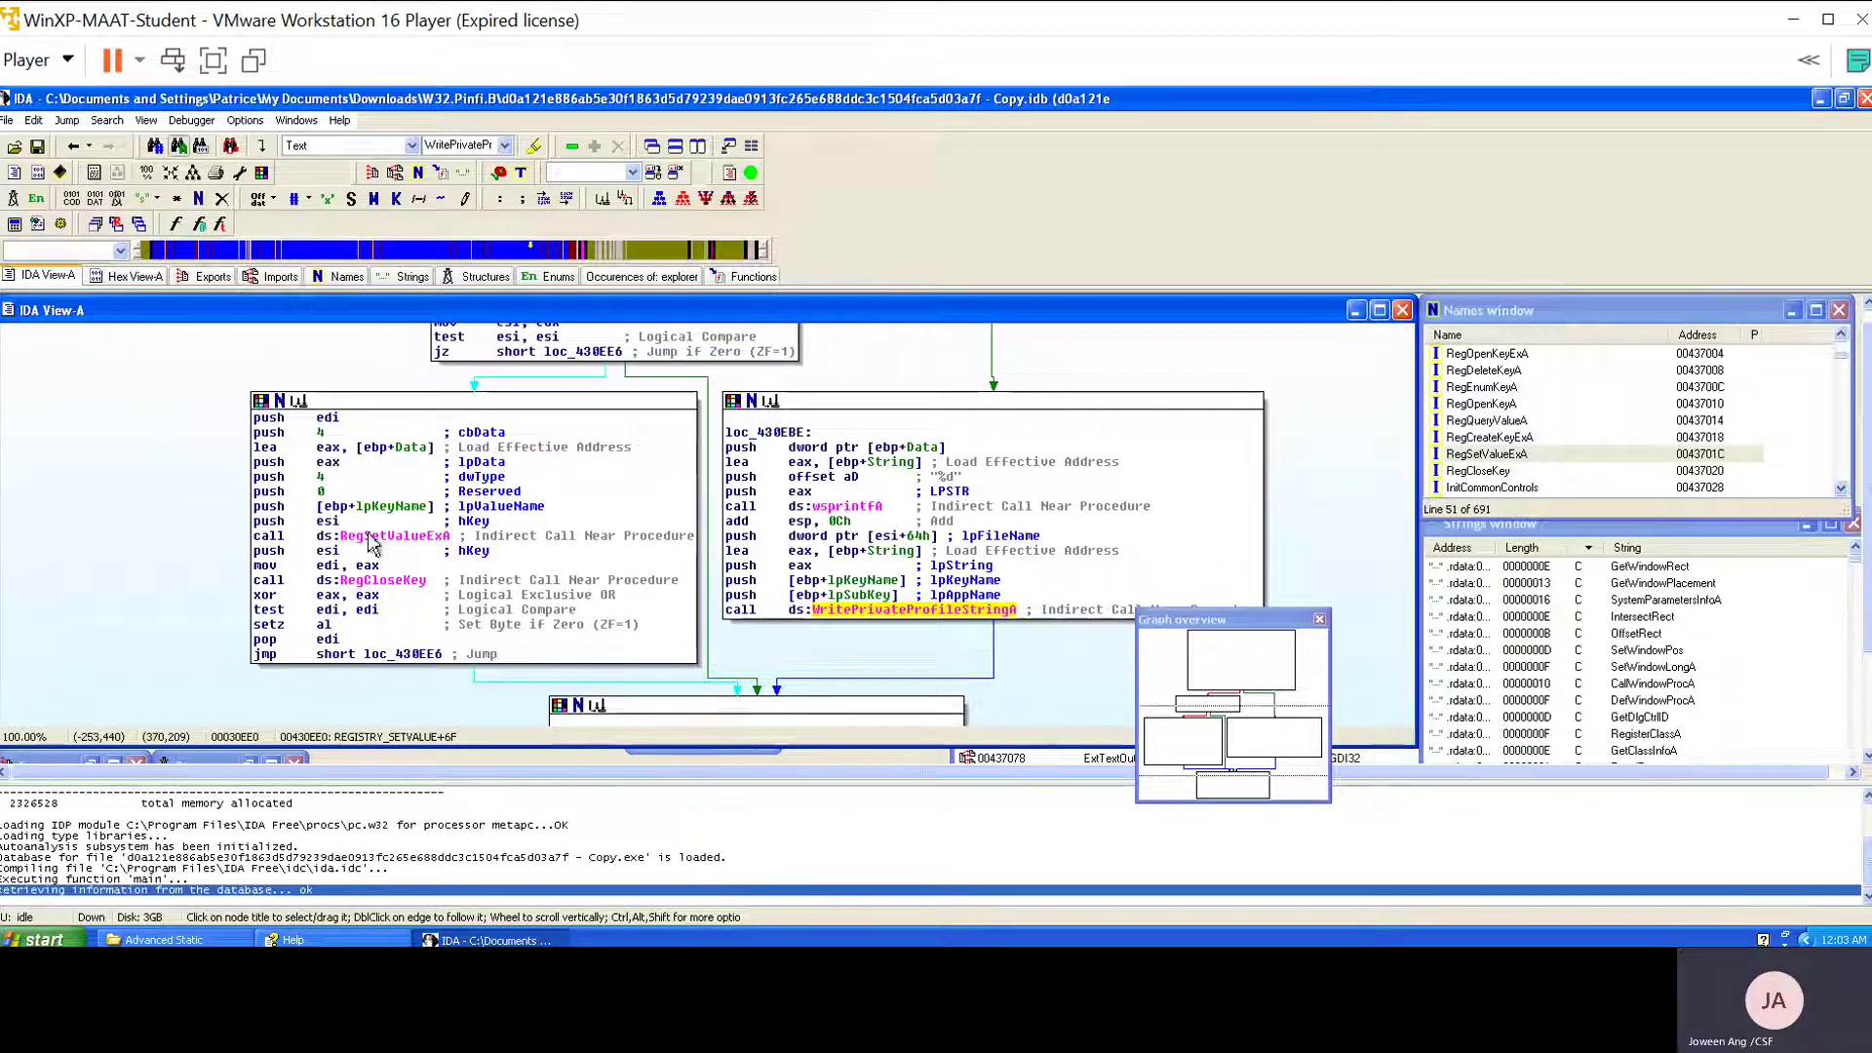
pyautogui.moveTo(372, 543)
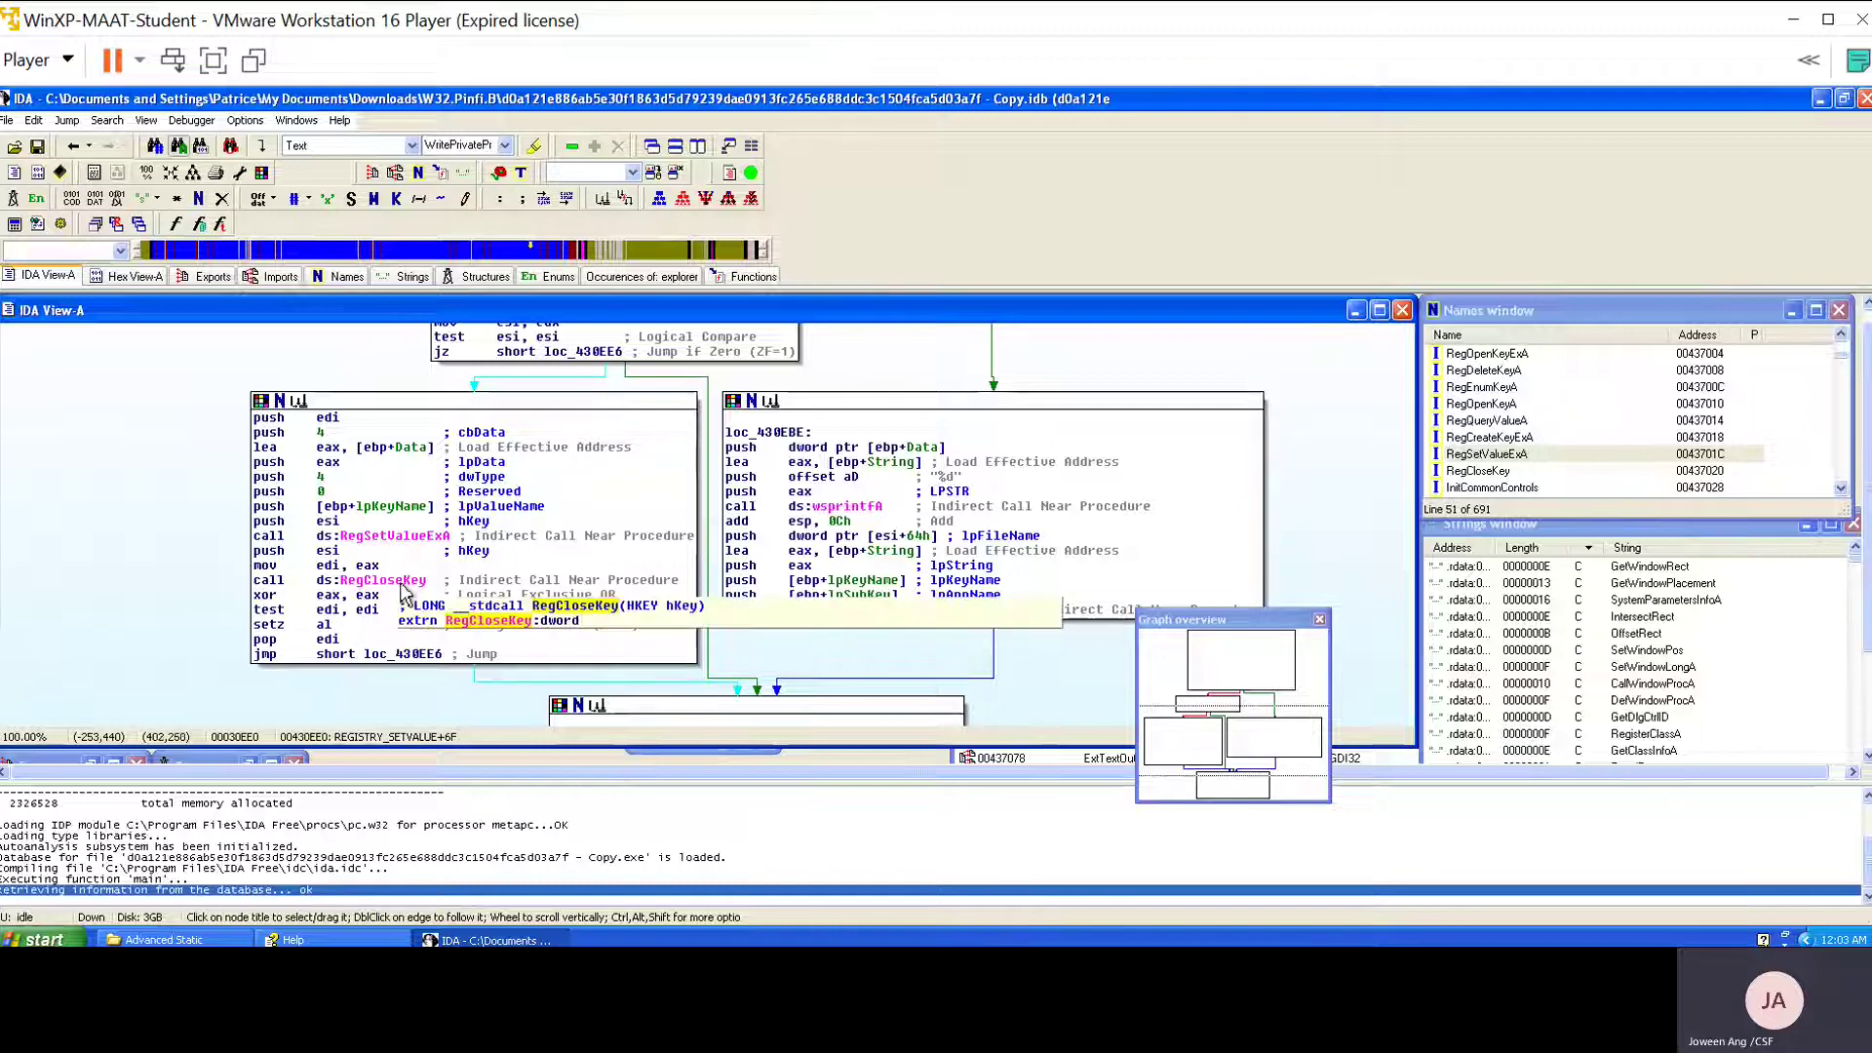
pyautogui.scroll(5, 757, 575)
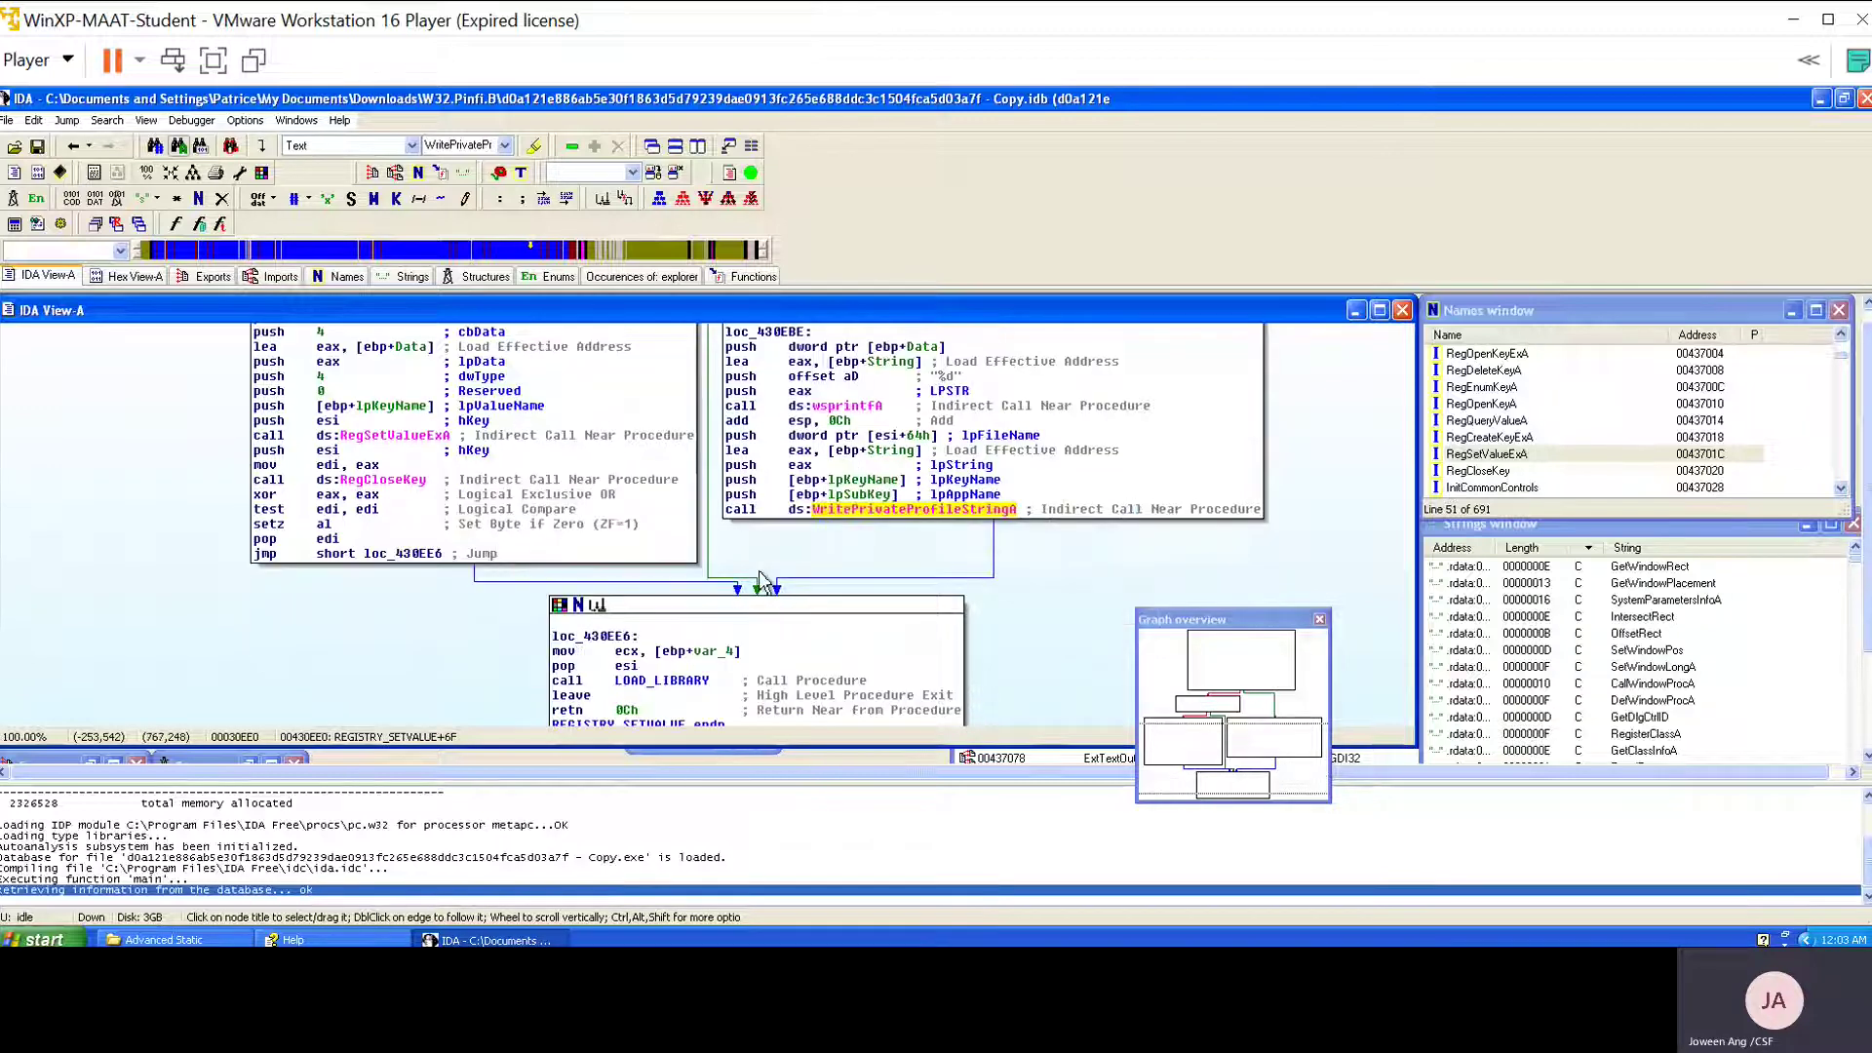
pyautogui.scroll(-8, 751, 578)
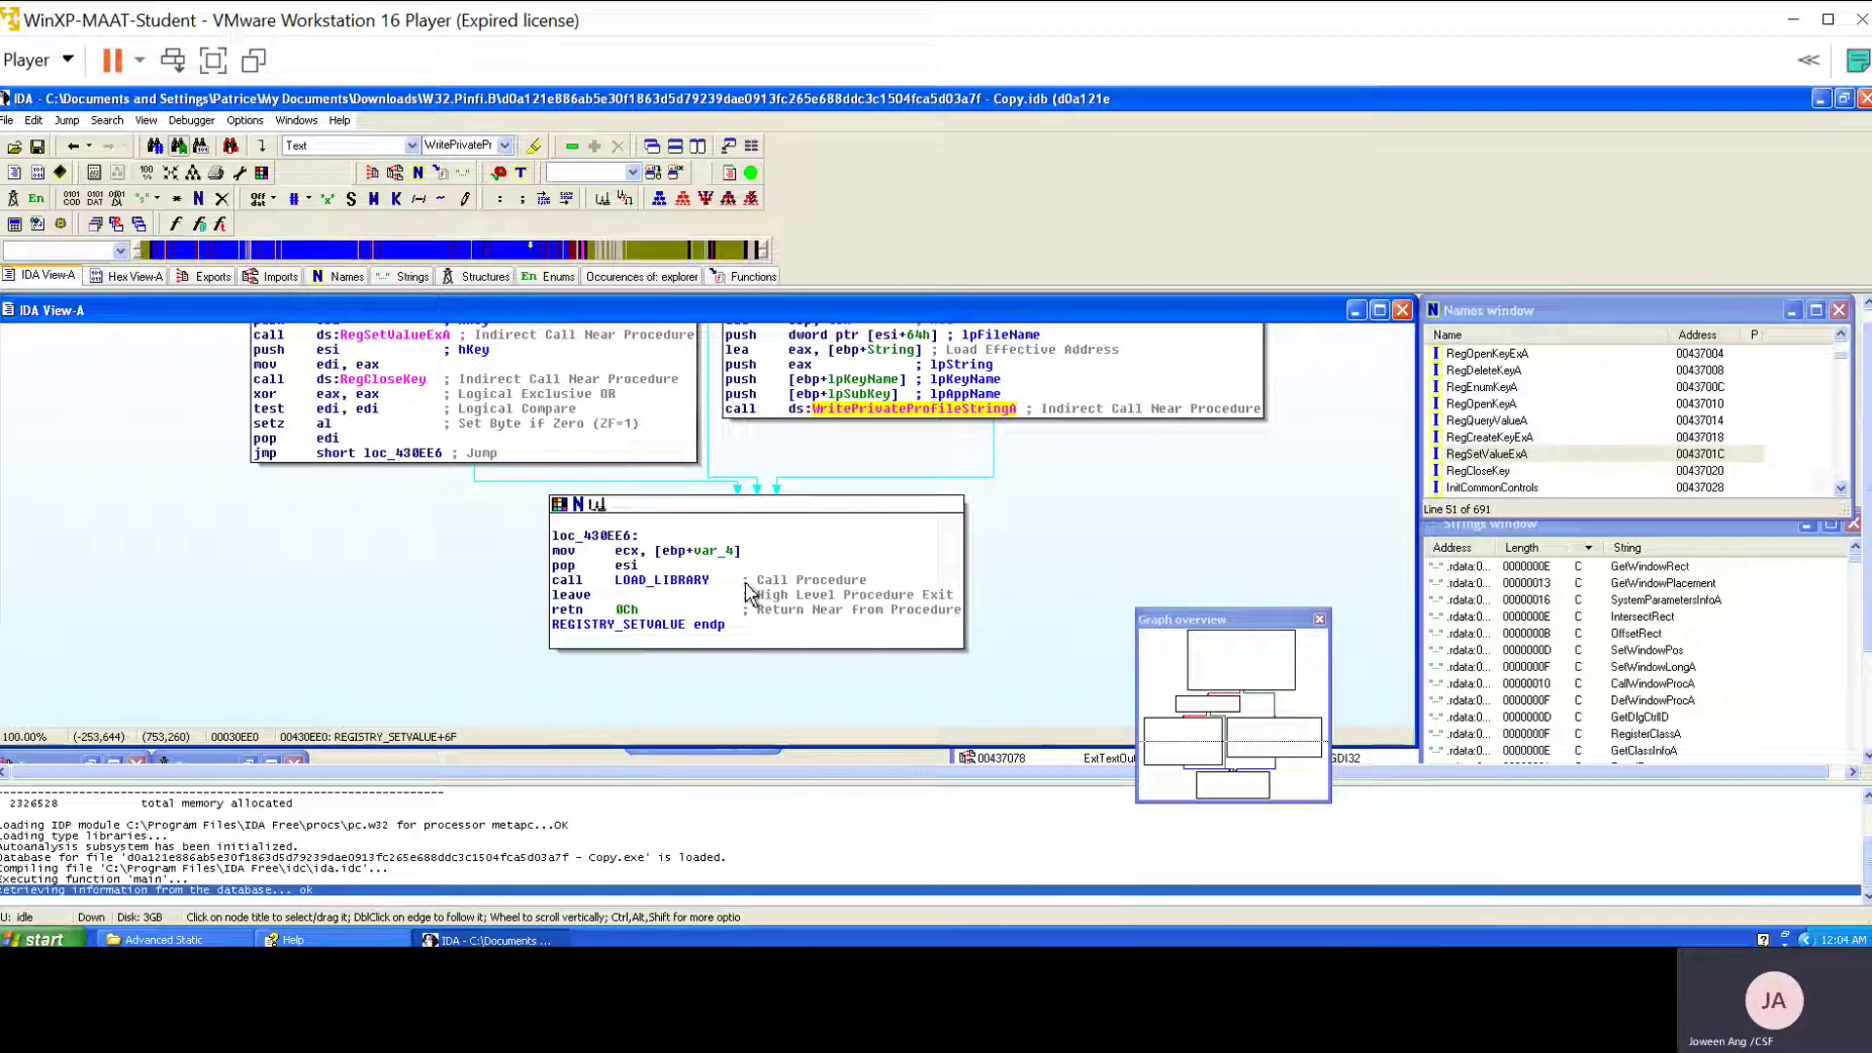
# Open the LOAD_LIBRARY function called in the loc_430EE6 block and examine its graph down to the loc_41A268 chunk.
pyautogui.scroll(-1, 747, 586)
pyautogui.click(672, 496)
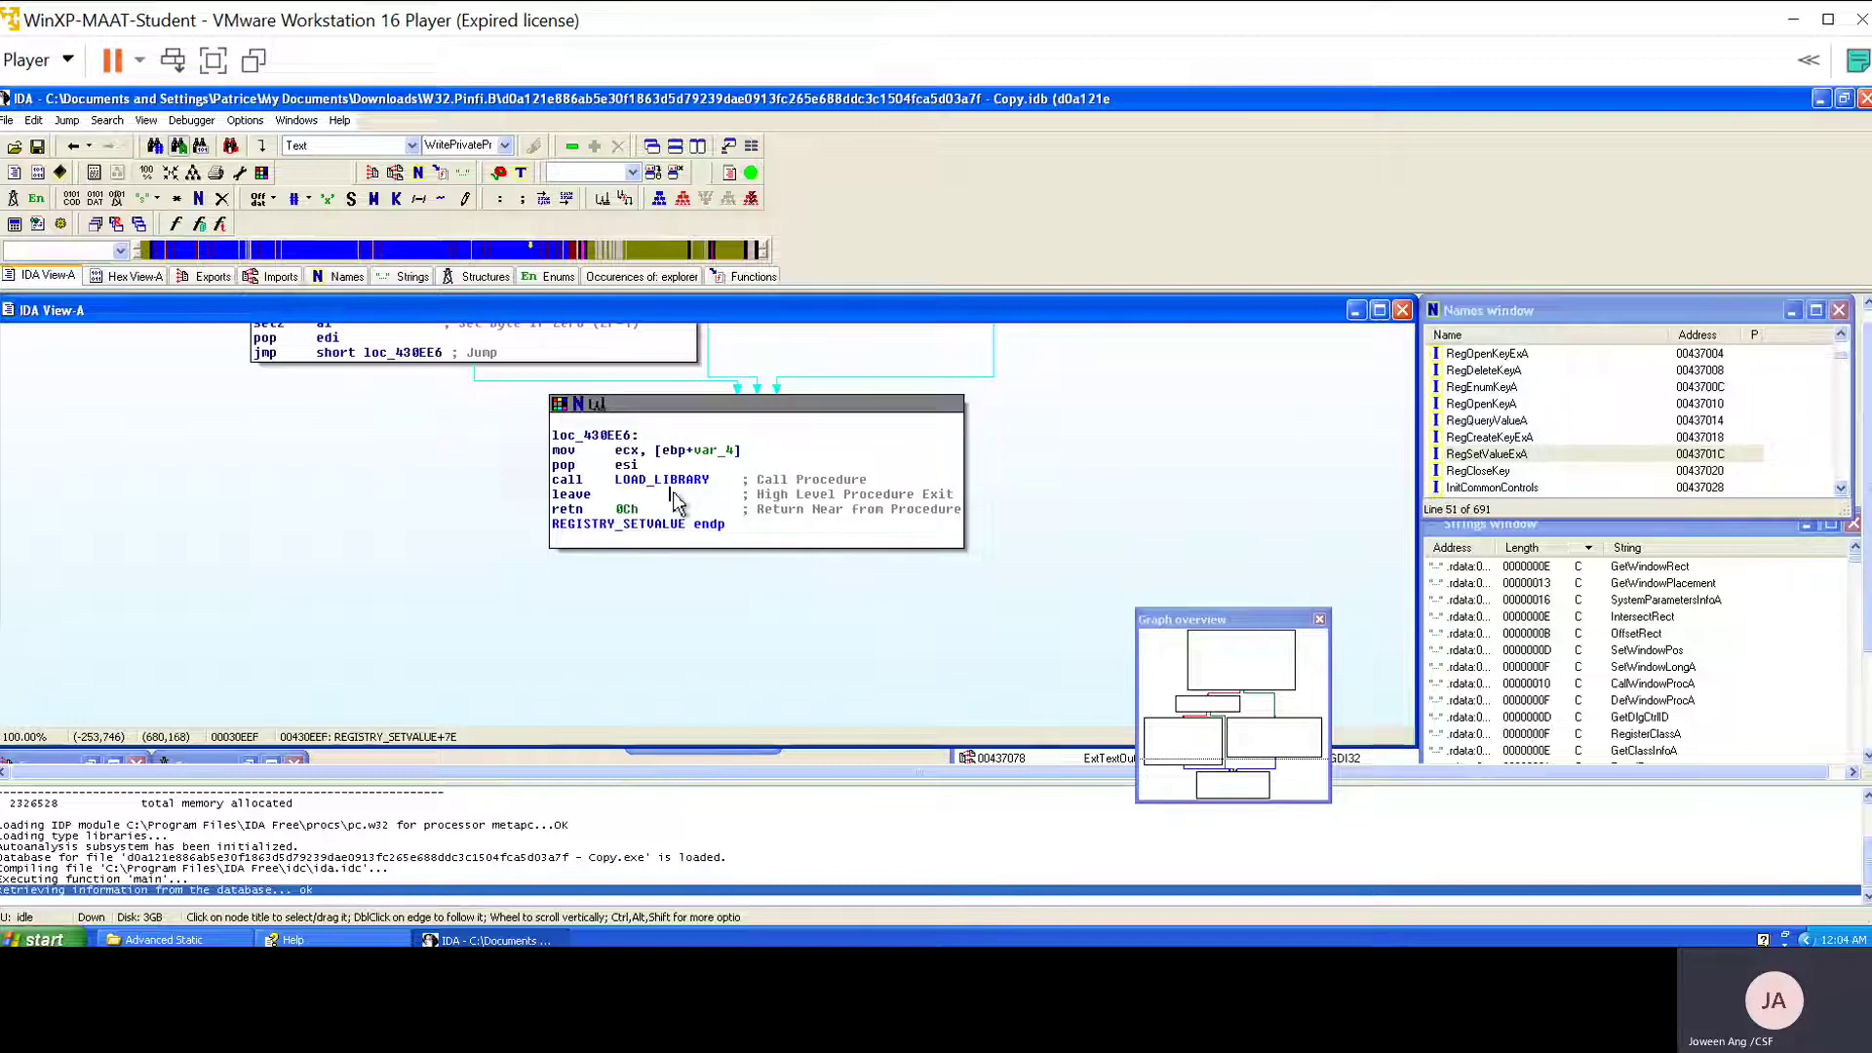
pyautogui.click(675, 480)
pyautogui.doubleClick(674, 479)
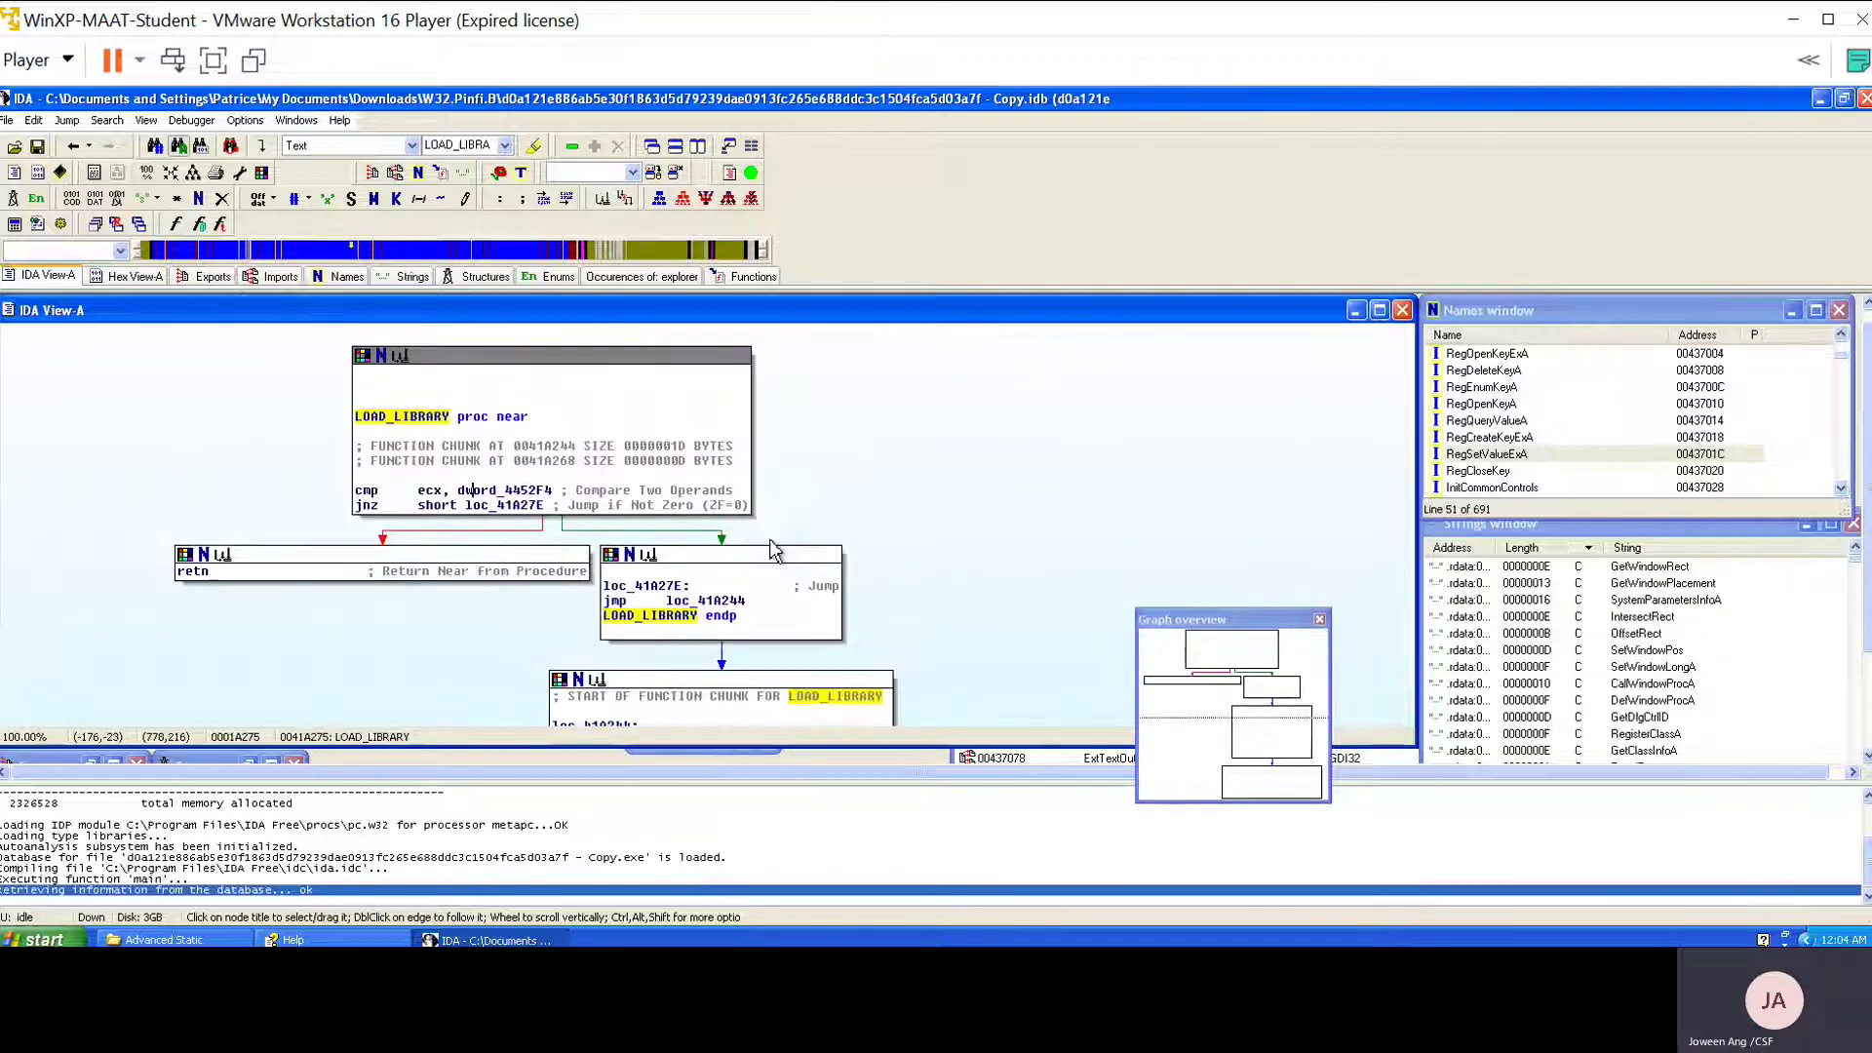
pyautogui.scroll(-3, 796, 546)
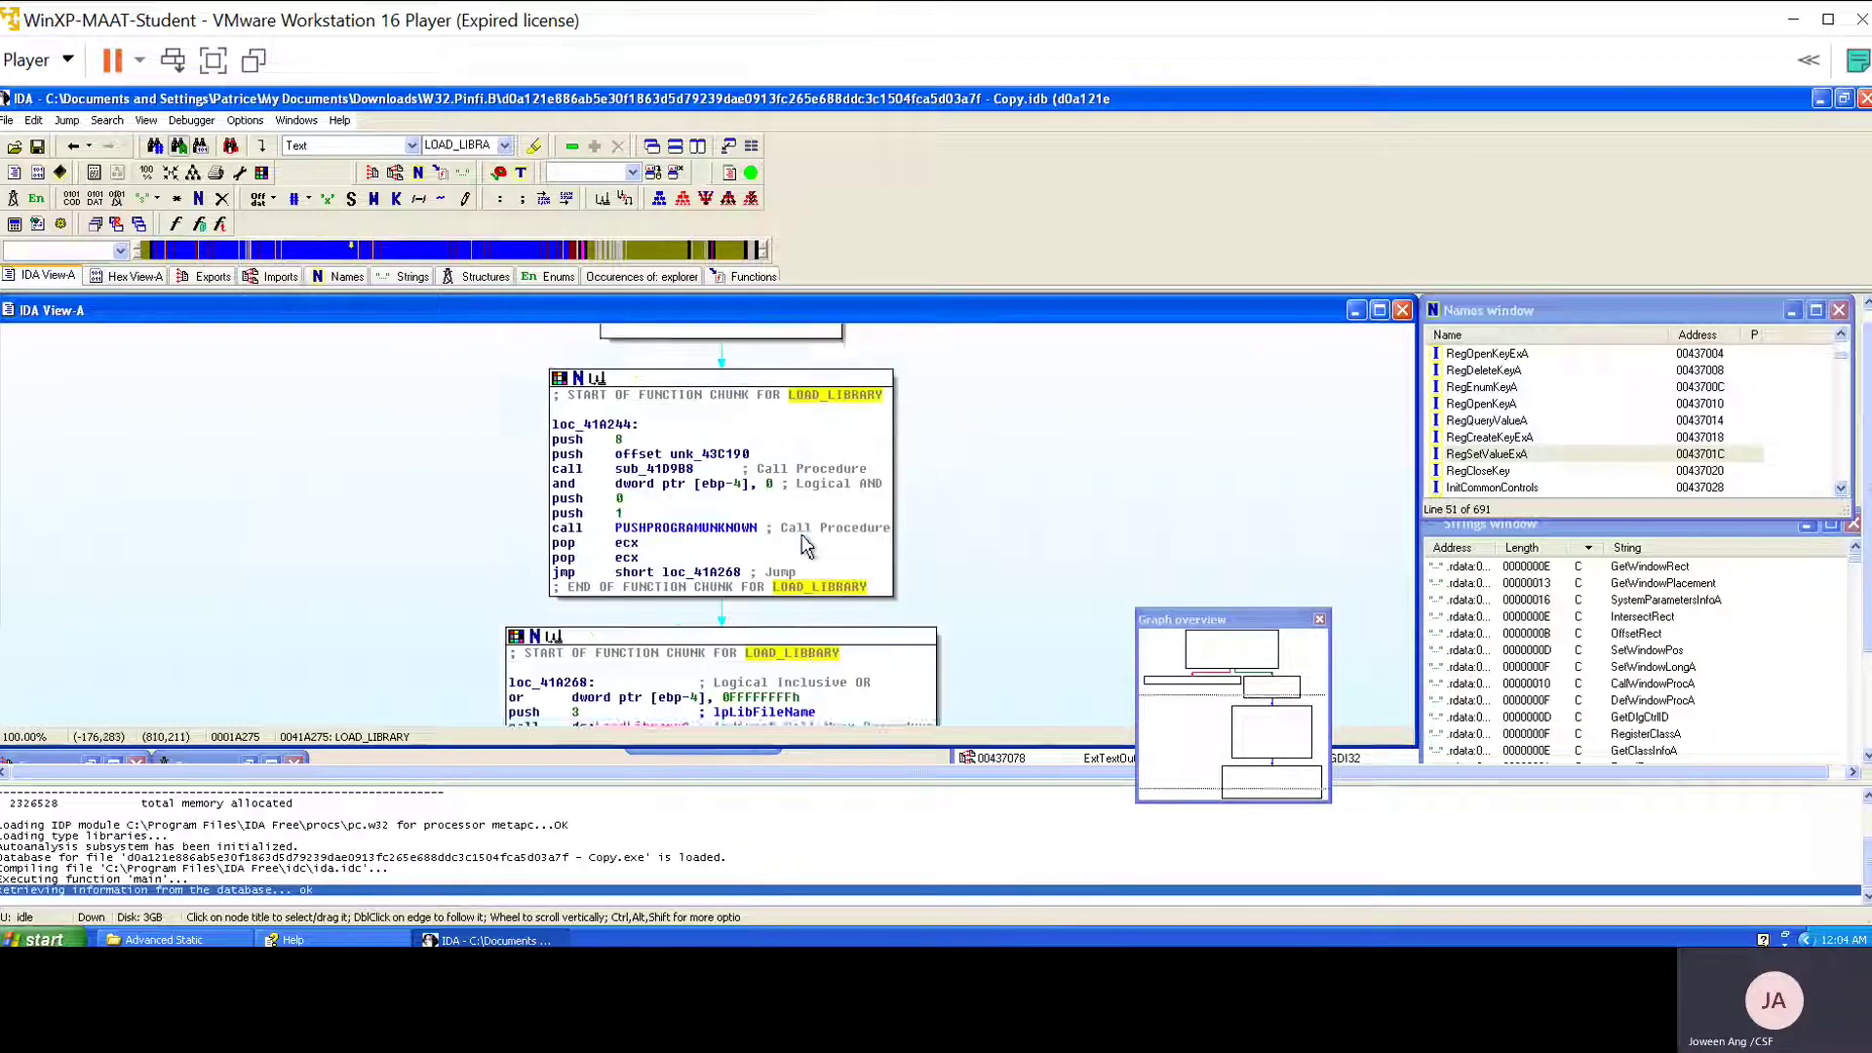
pyautogui.scroll(2, 802, 534)
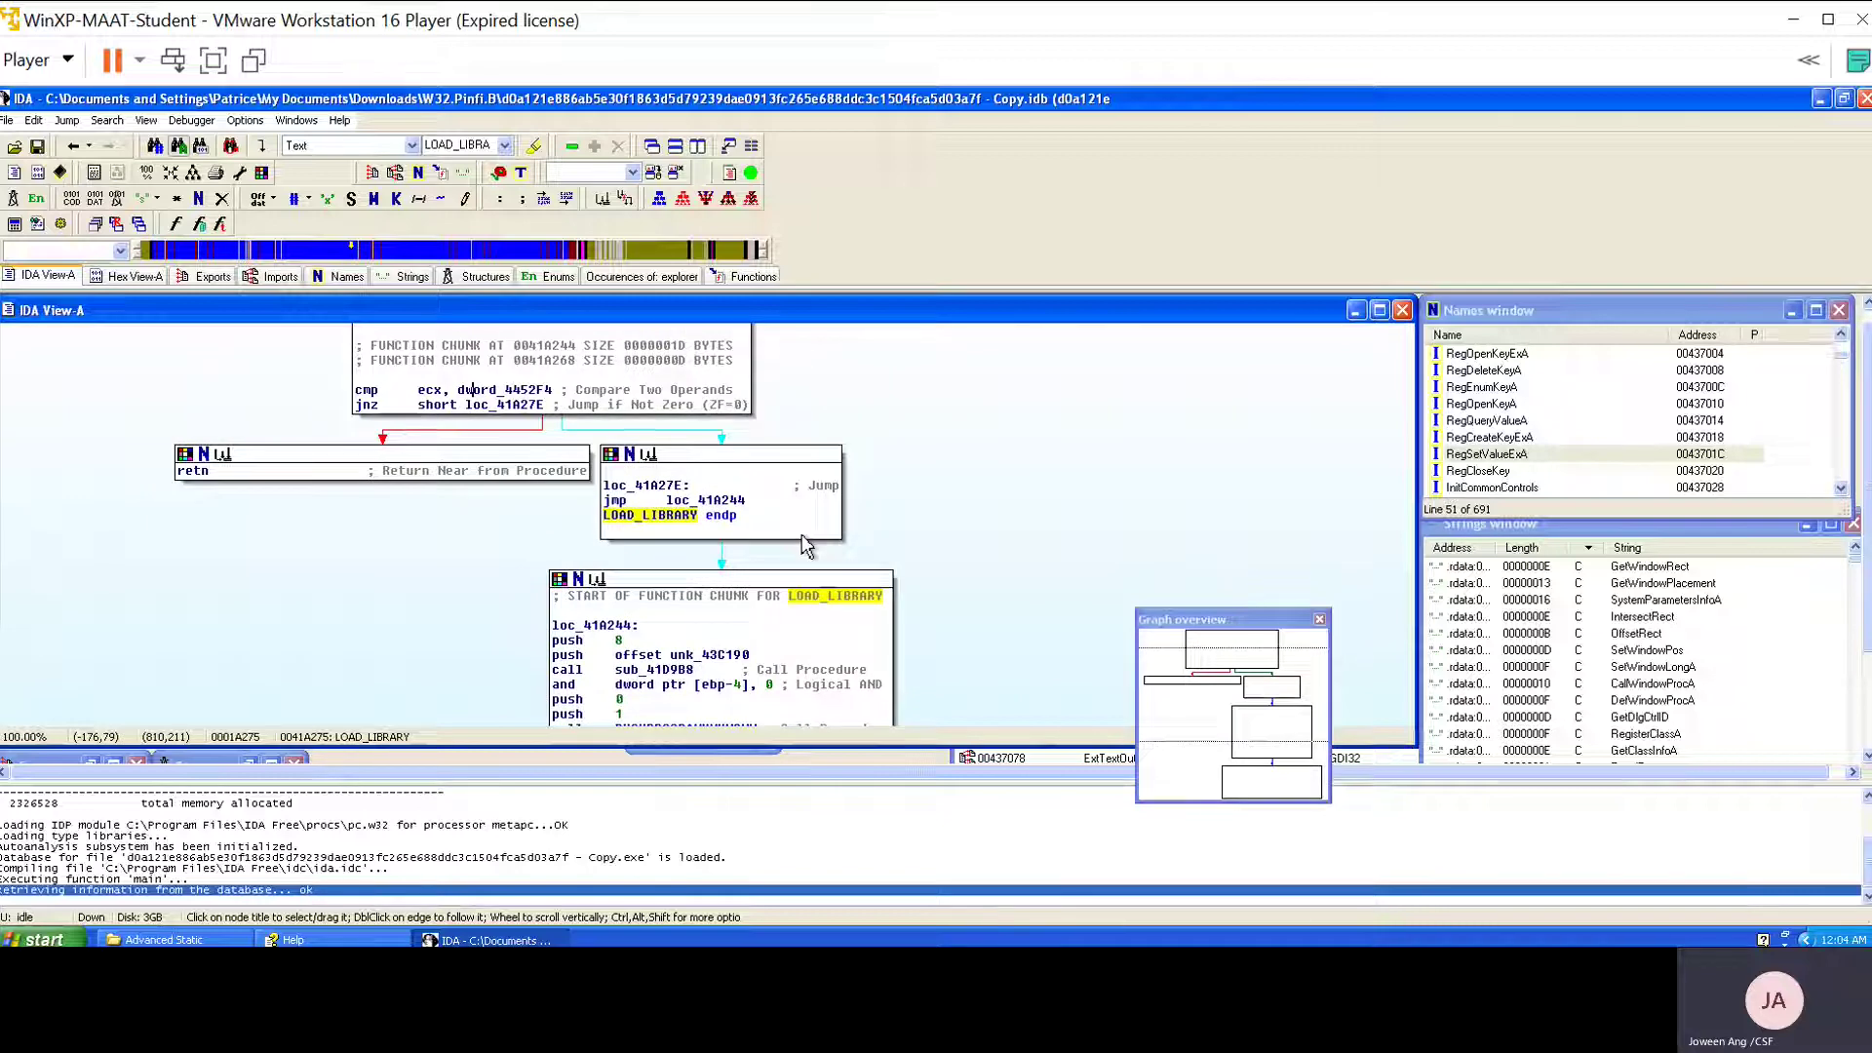